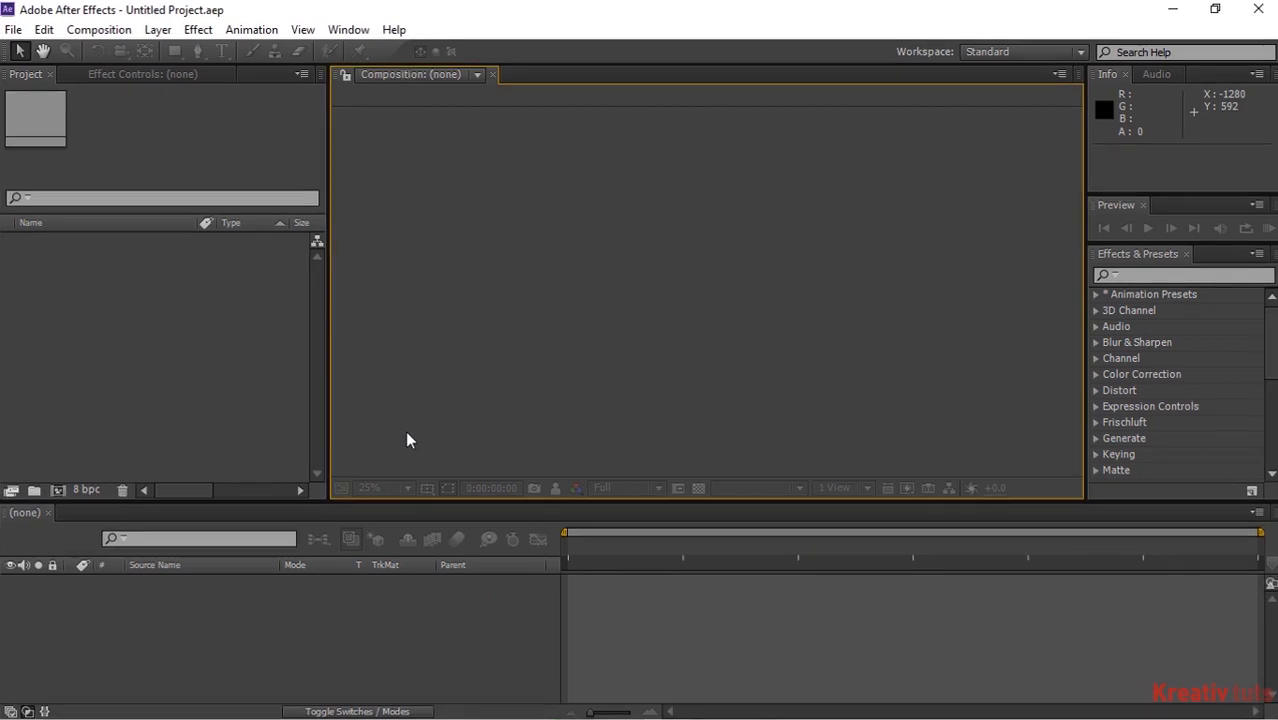
# Create a composition named Map-1 with a width and height of 2000 px
pyautogui.hotkey('ctrl', 'n')
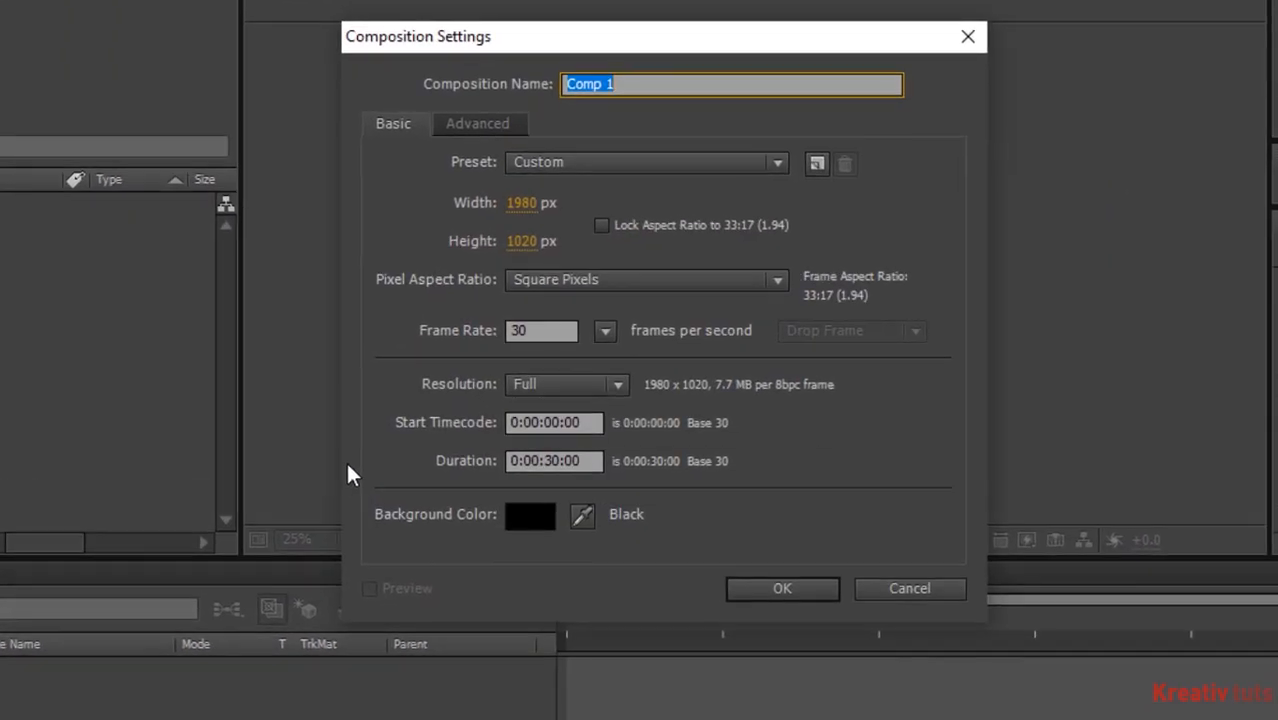
pyautogui.write('M')
pyautogui.press('Tab')
pyautogui.press('Tab')
pyautogui.press('Tab')
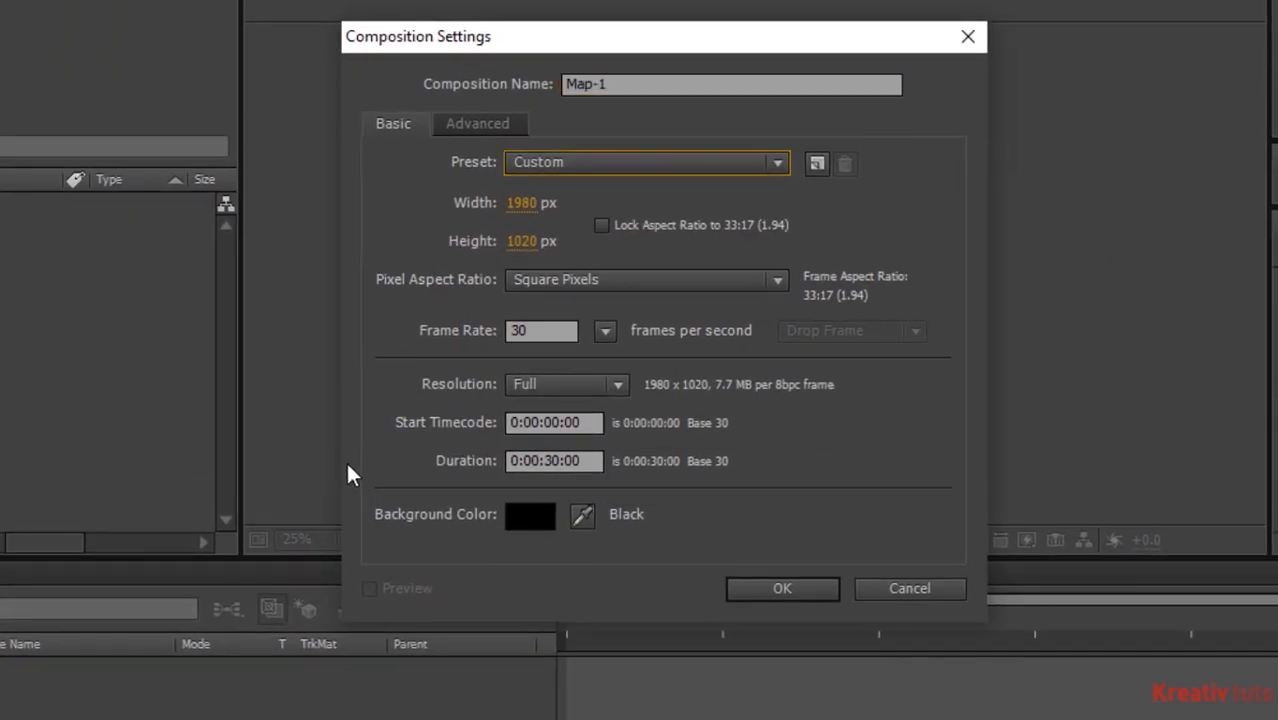
pyautogui.write('2000')
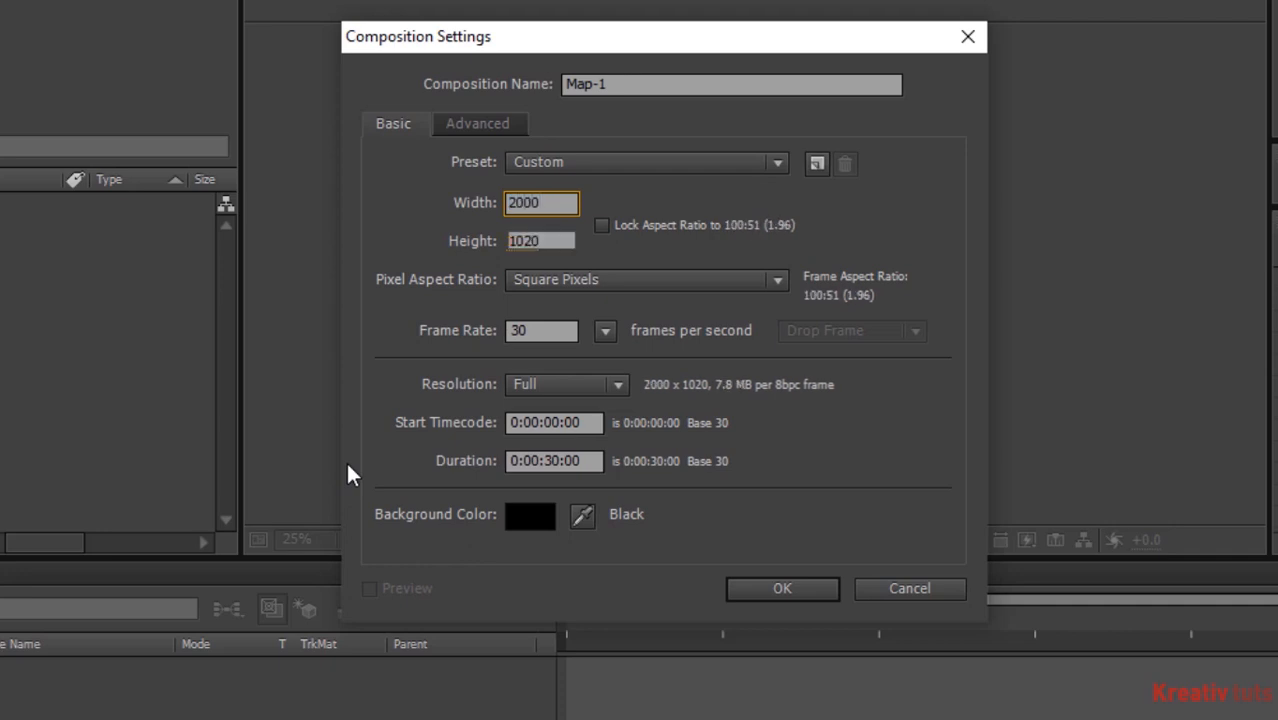
pyautogui.press('Tab')
pyautogui.write('2000')
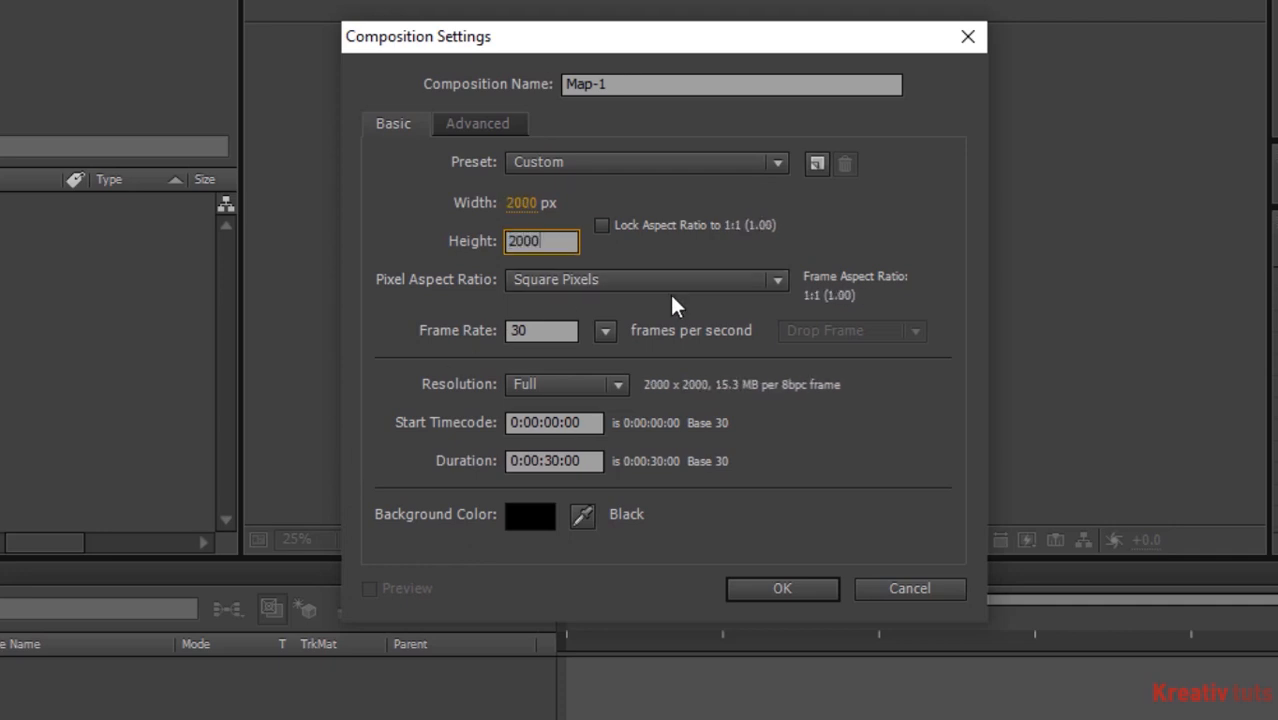
pyautogui.click(548, 330)
pyautogui.press('Tab')
pyautogui.press('Tab')
pyautogui.press('Tab')
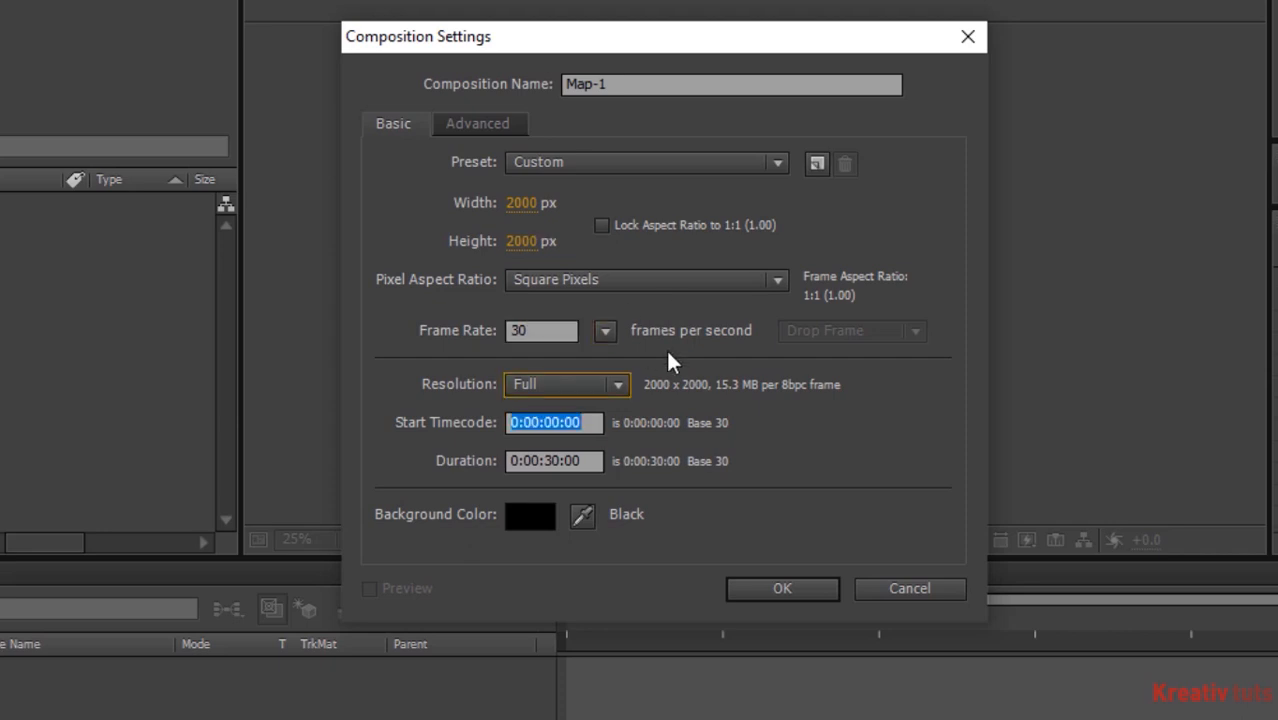
pyautogui.press('Tab')
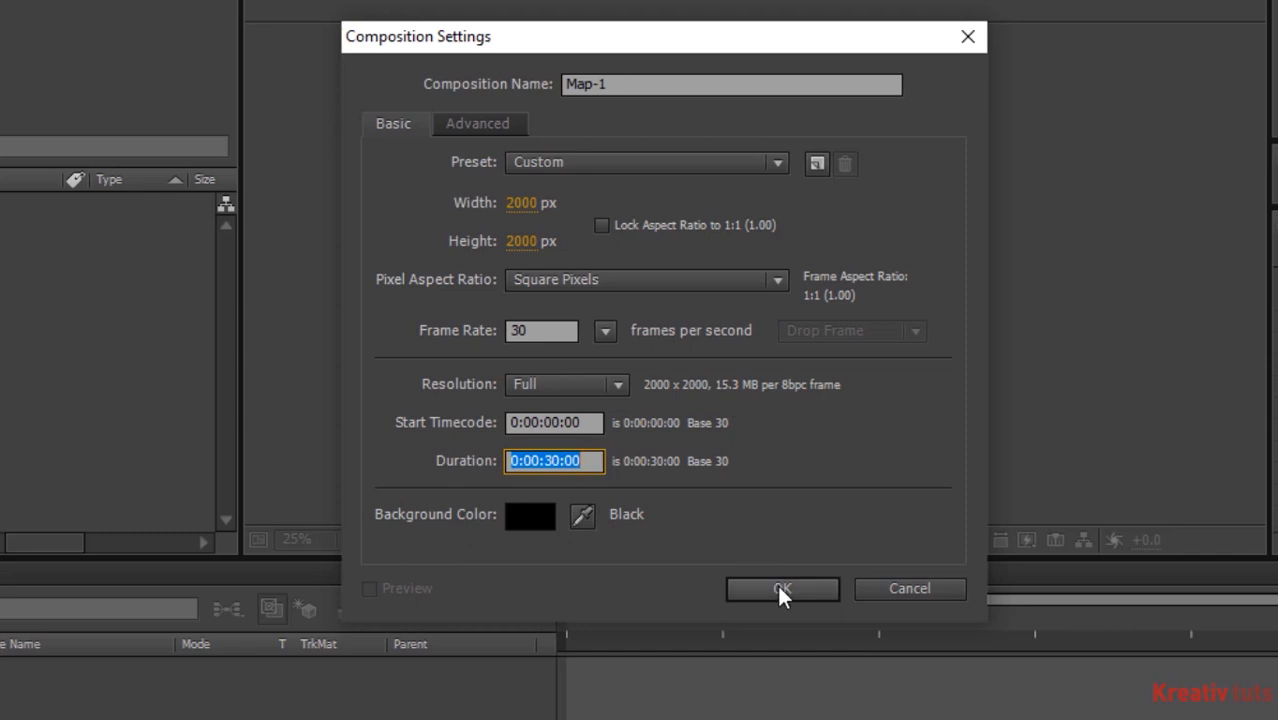
pyautogui.click(778, 587)
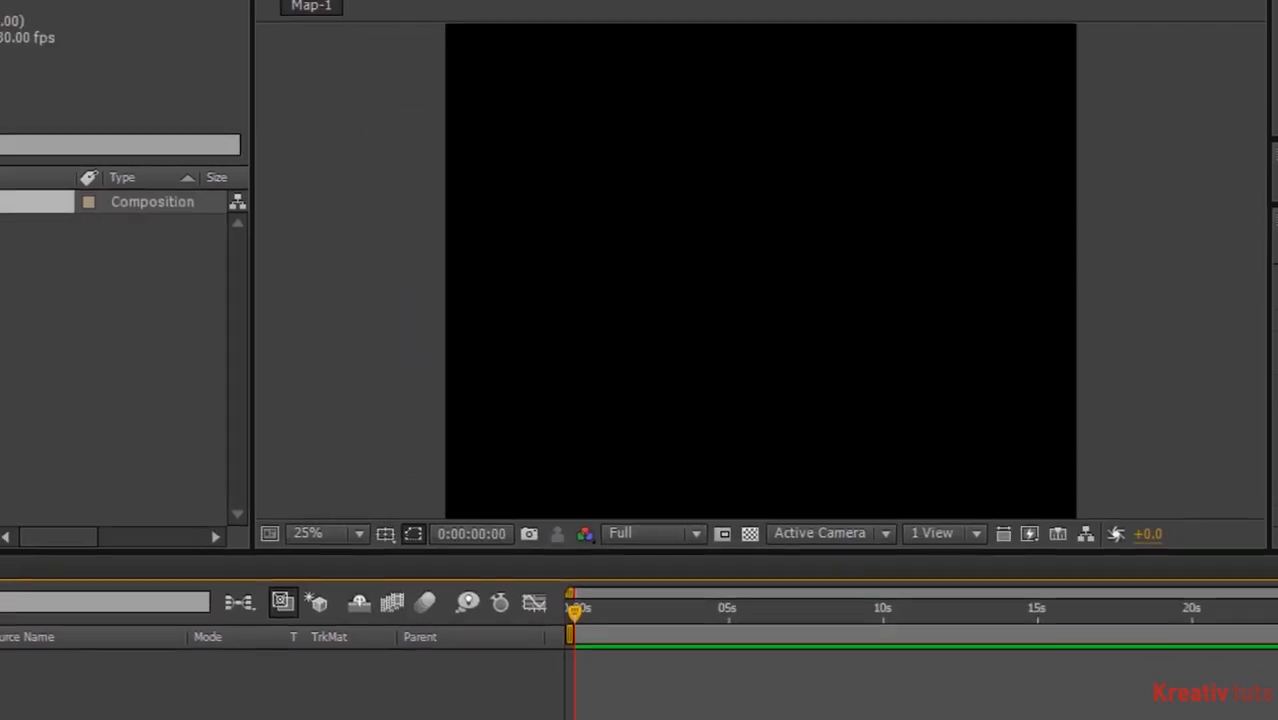
# Add a black solid layer named Black, 2000 × 2000 px, to the Map-1 composition
pyautogui.rightClick(100, 688)
pyautogui.moveTo(391, 417)
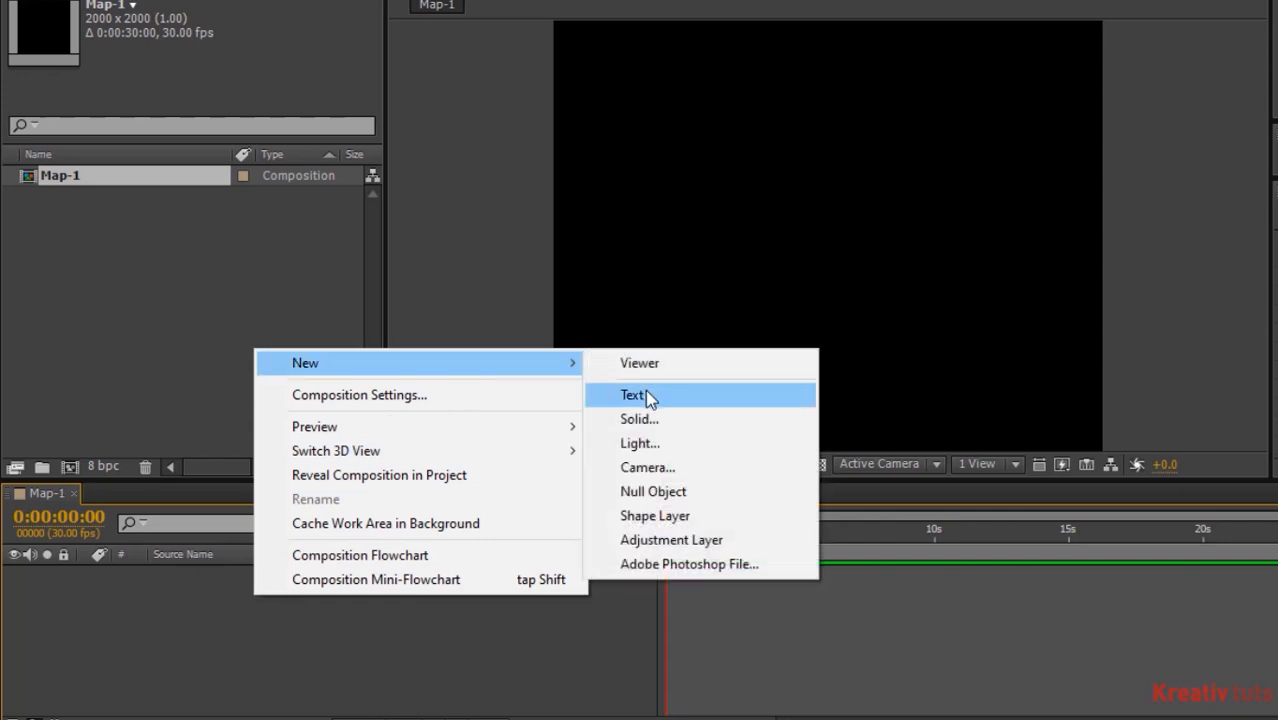
pyautogui.click(645, 419)
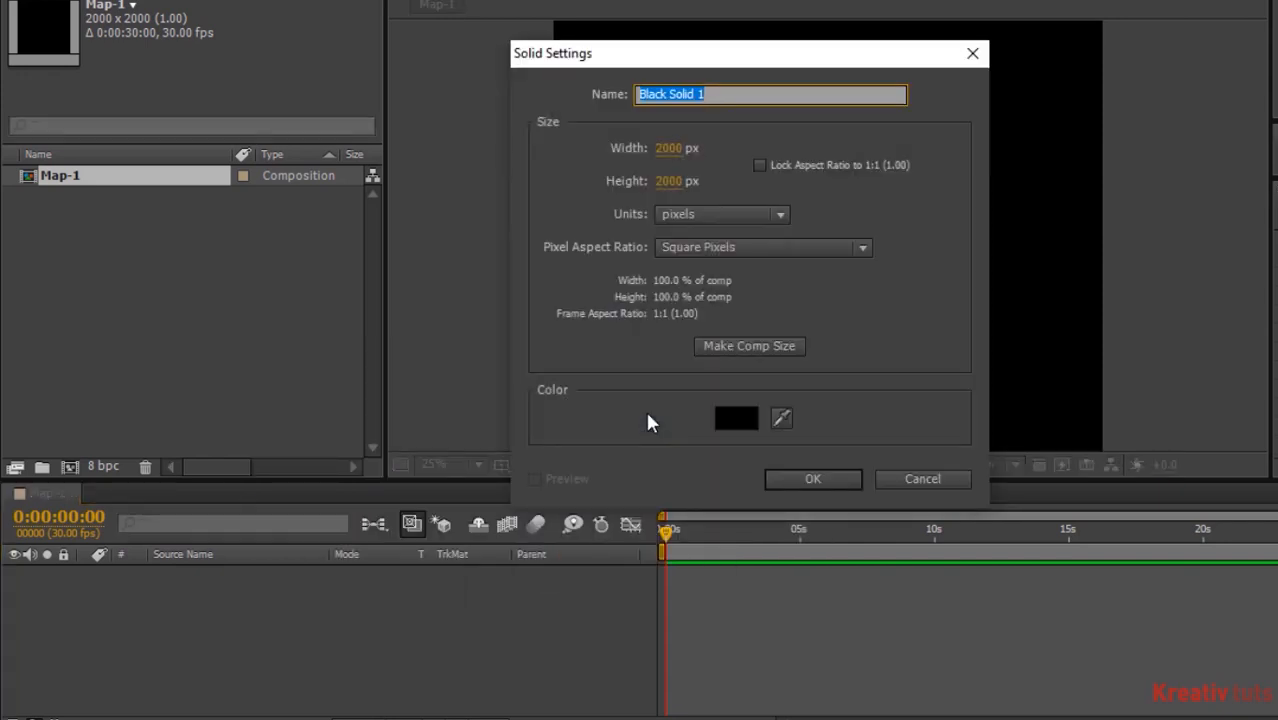
pyautogui.write('Black')
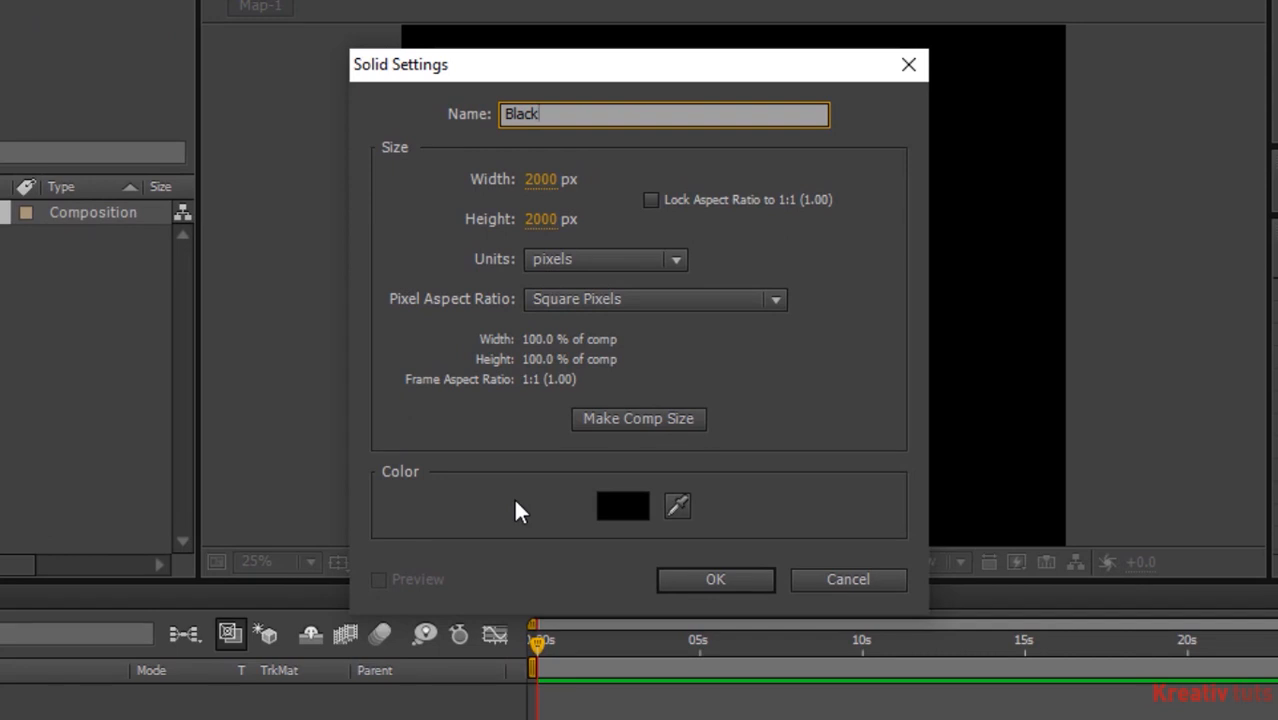
pyautogui.press('Return')
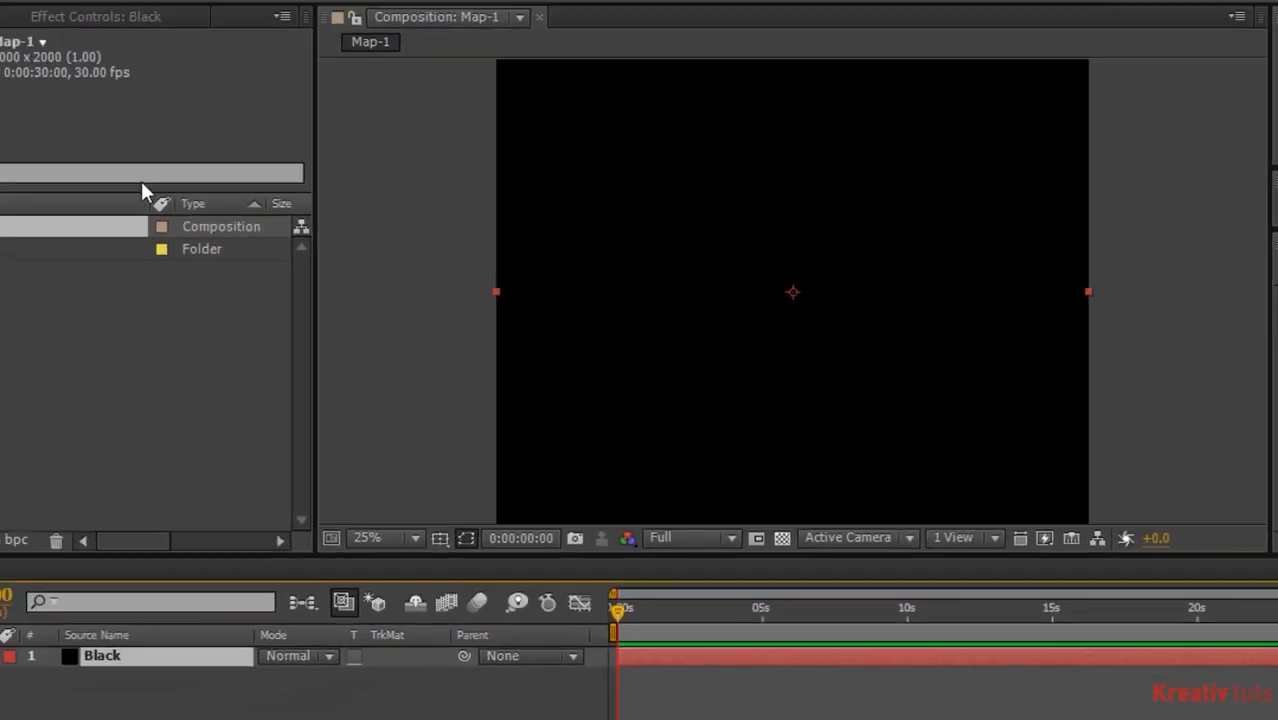
# Apply the Fractal Noise effect to the Black layer
pyautogui.click(110, 19)
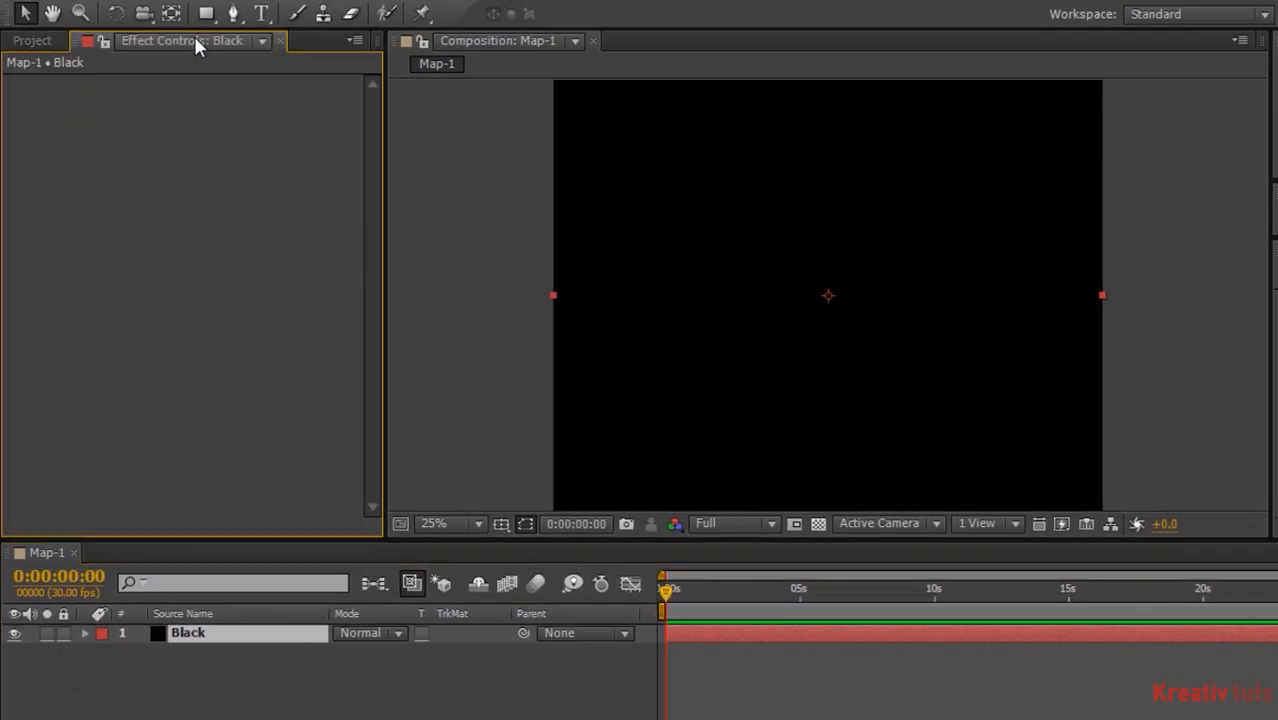
pyautogui.rightClick(107, 241)
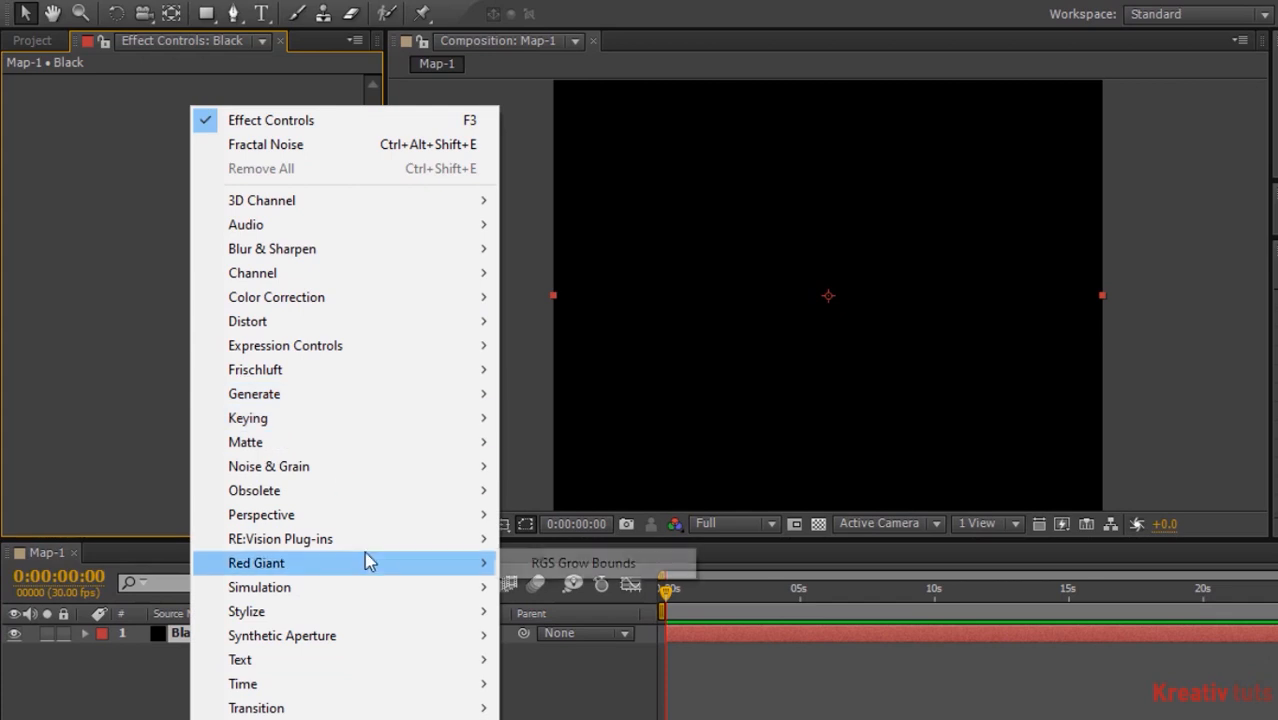
pyautogui.moveTo(368, 717)
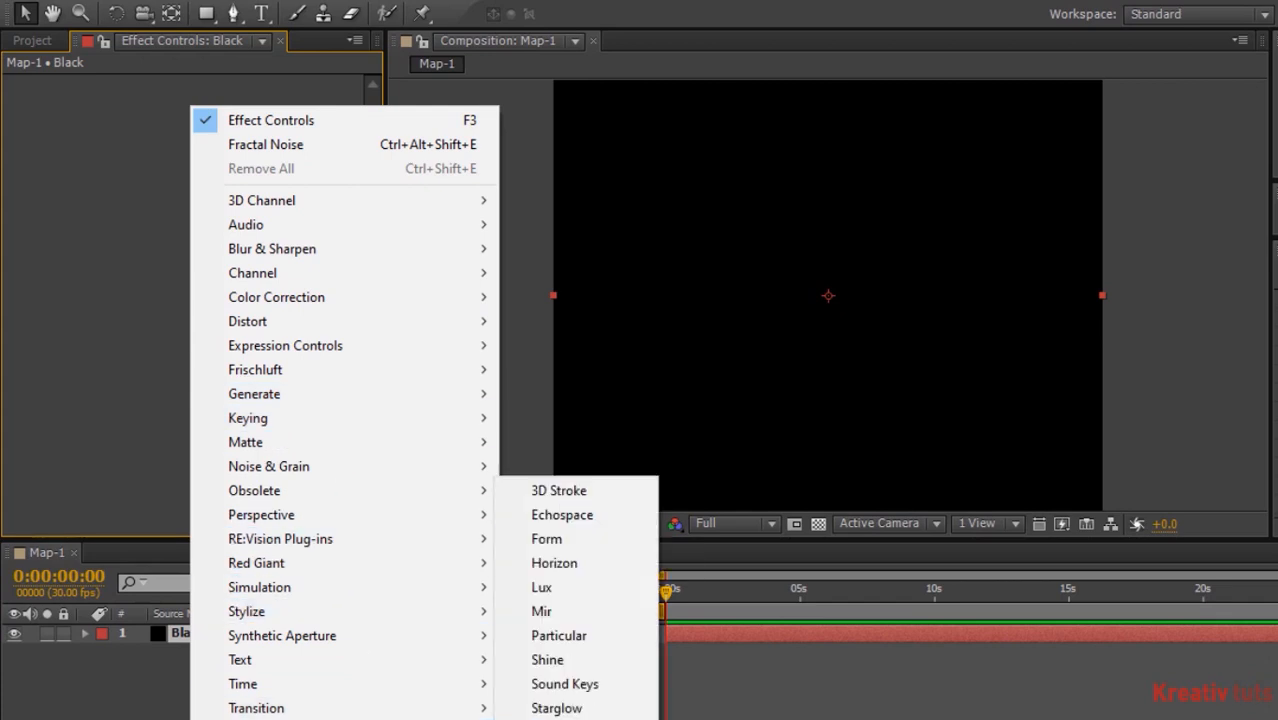
pyautogui.click(359, 146)
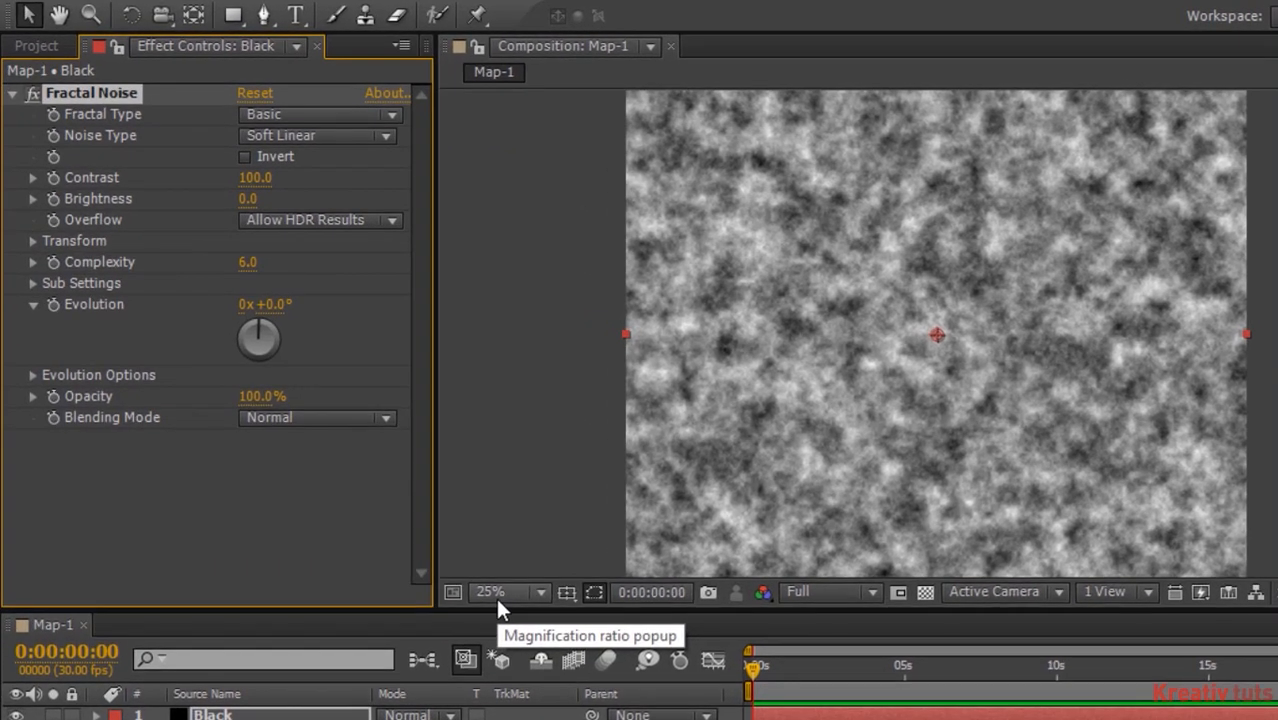
# Set the Fractal Noise's fractal type to Dynamic and invert the noise
pyautogui.click(338, 120)
pyautogui.click(353, 270)
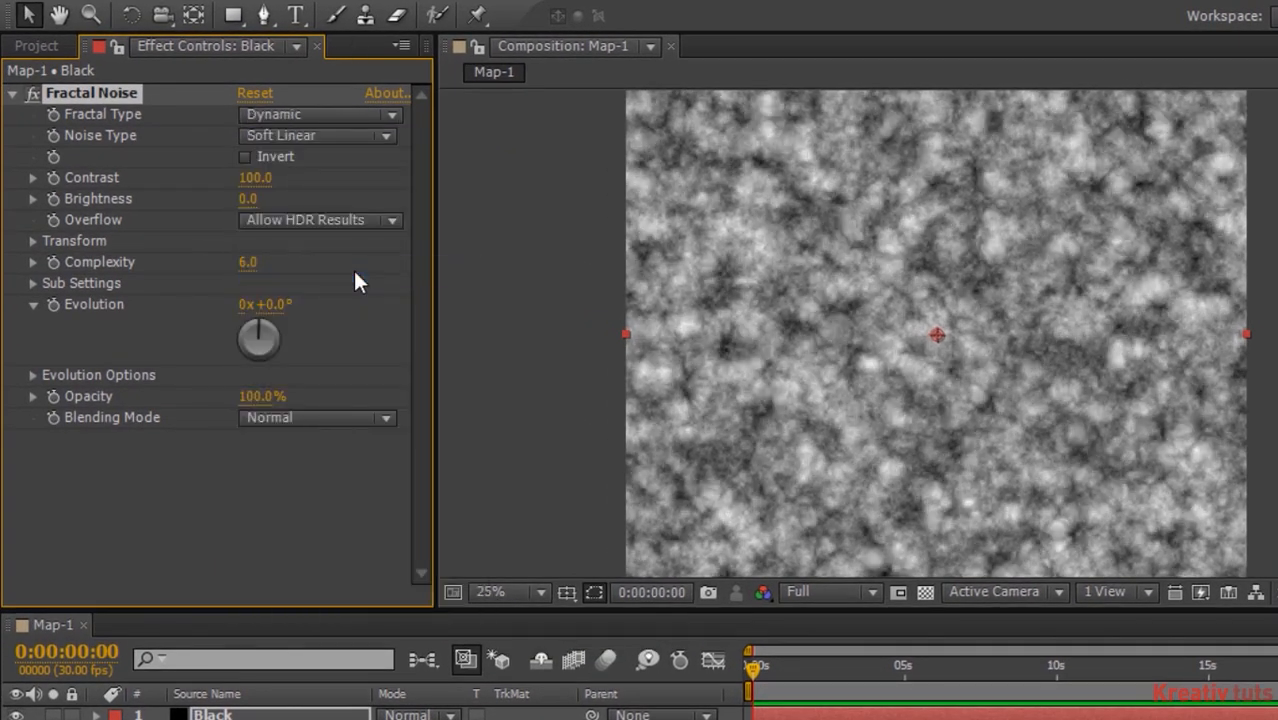
pyautogui.click(244, 157)
# Set the Fractal Noise's transform scale to 75
pyautogui.click(31, 241)
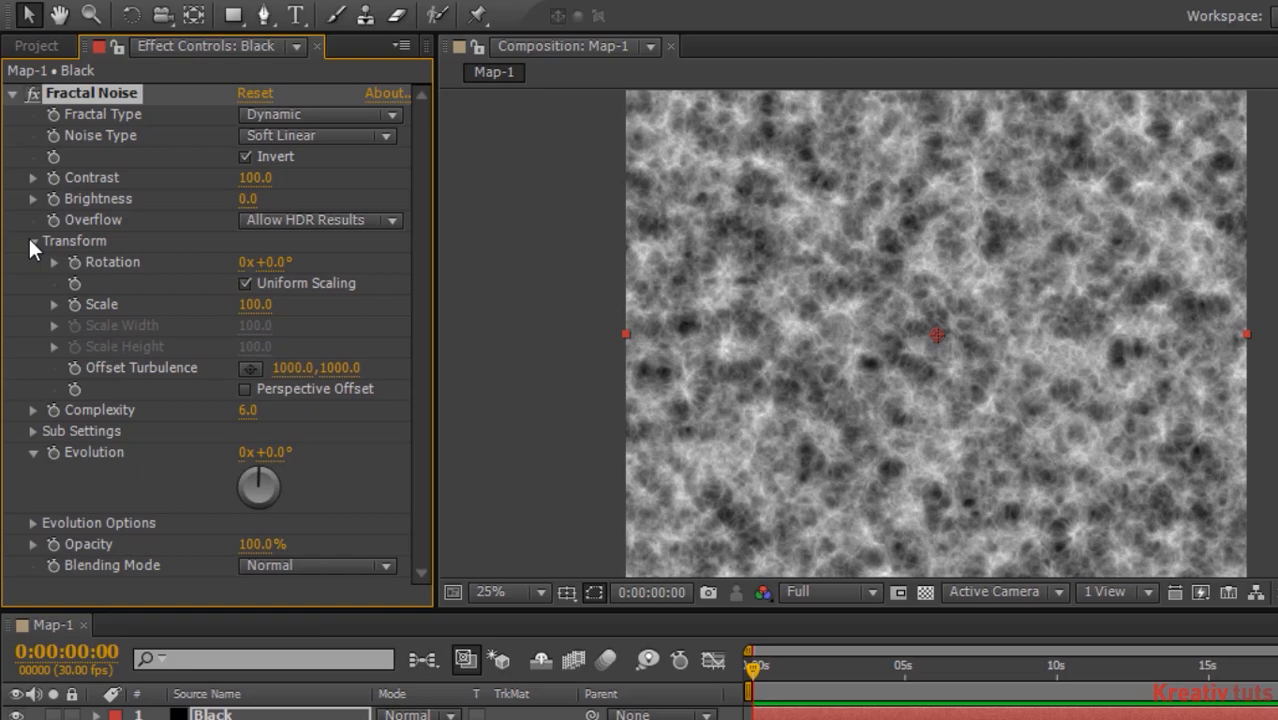
pyautogui.click(255, 305)
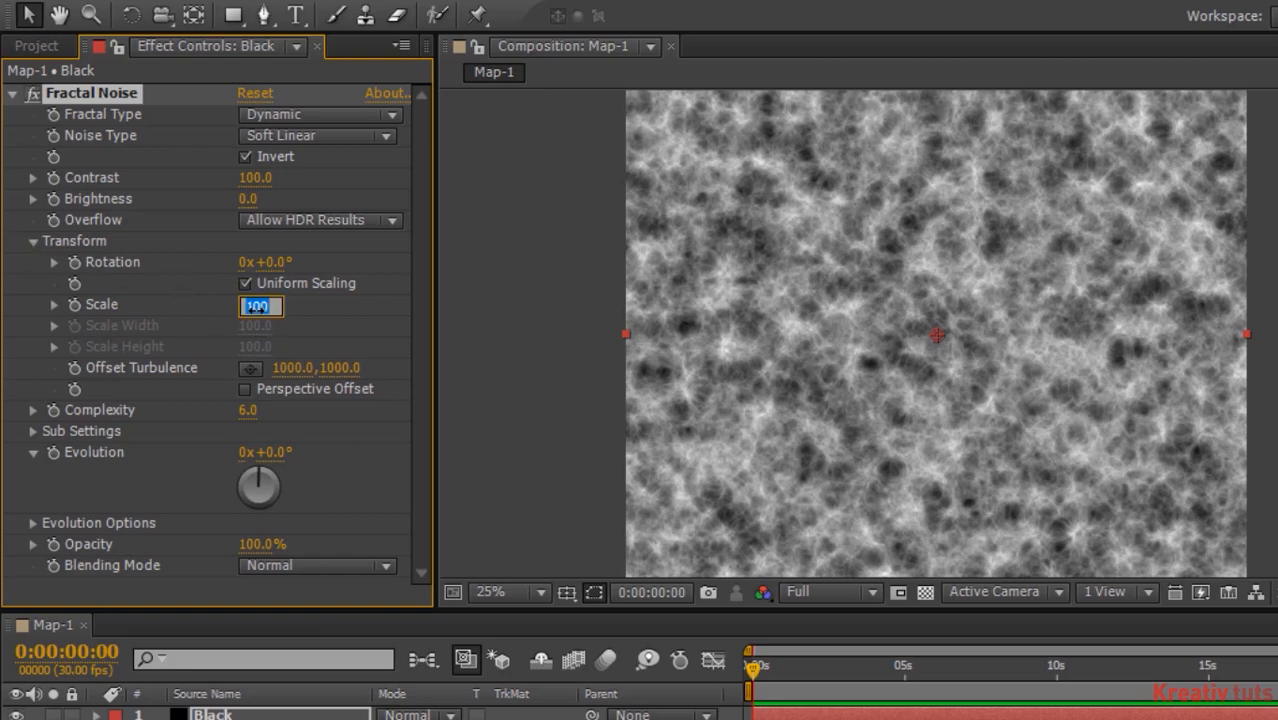
pyautogui.write('75')
pyautogui.click(54, 304)
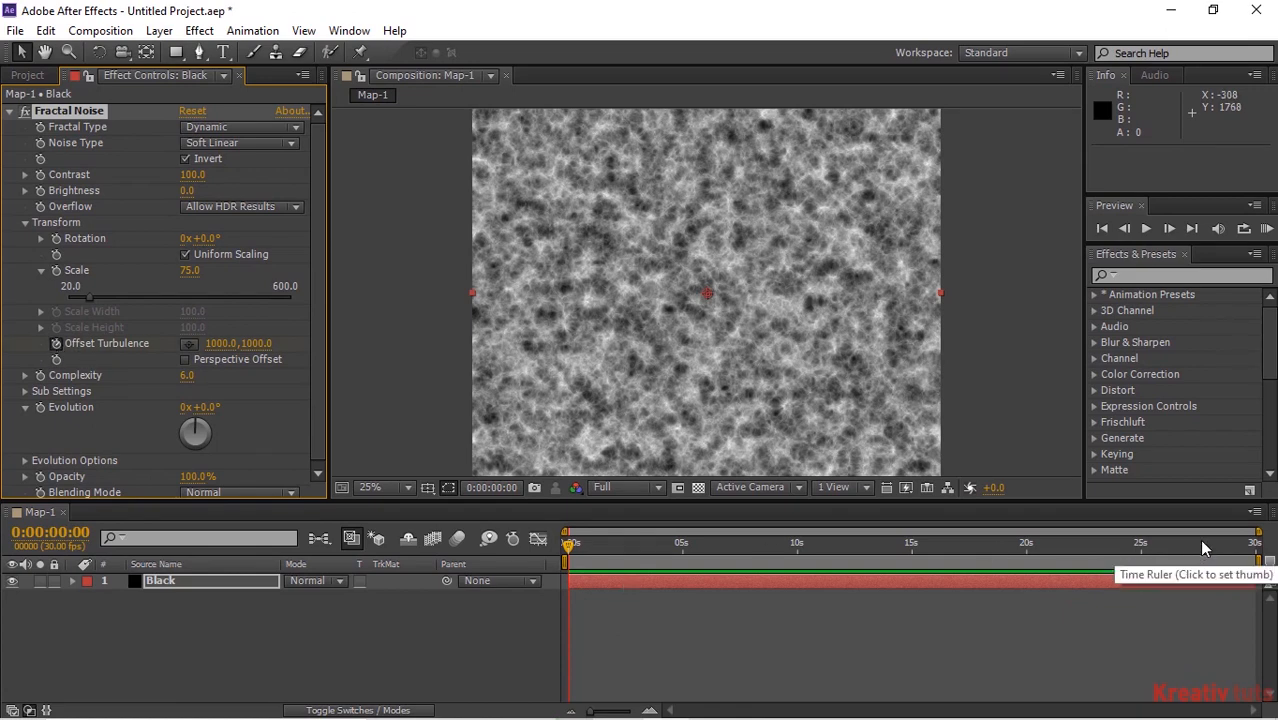
# Animate the noise's Offset Turbulence from the first frame to 1000, -1500 at 0:00:29:29
pyautogui.moveTo(1204, 545); pyautogui.dragTo(1256, 545)
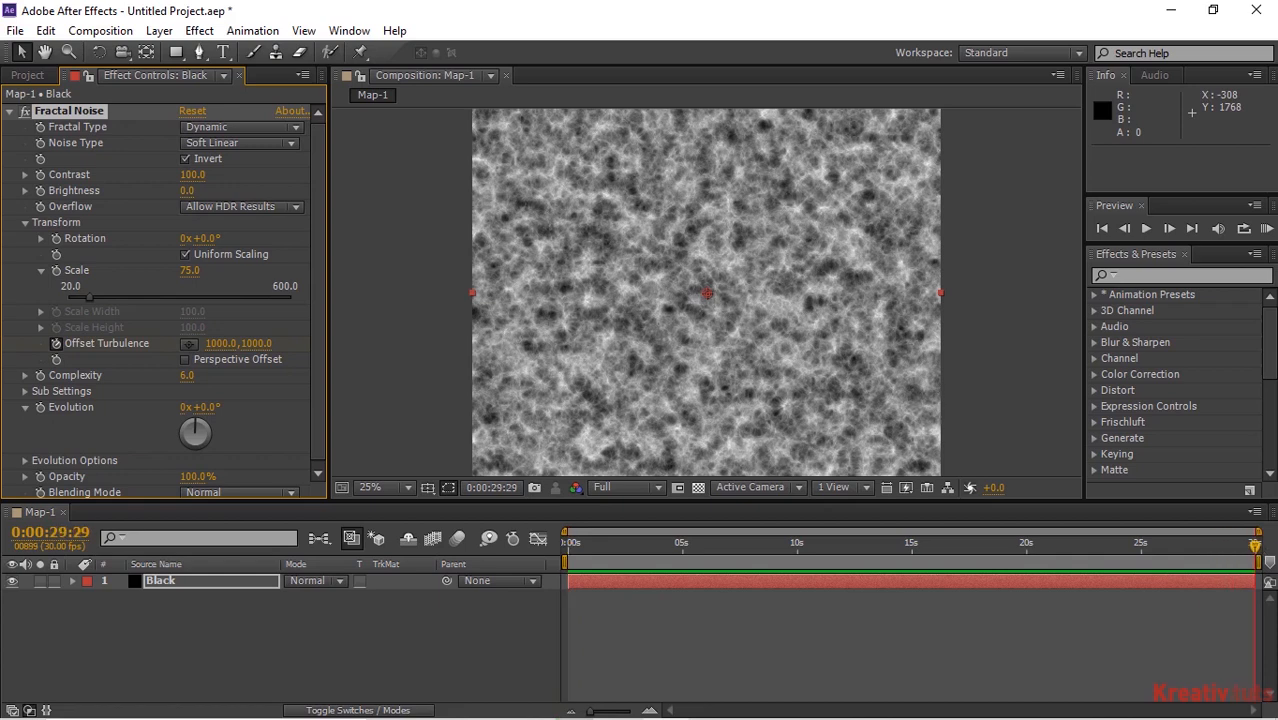
pyautogui.click(257, 343)
pyautogui.write('-1500')
pyautogui.press('Return')
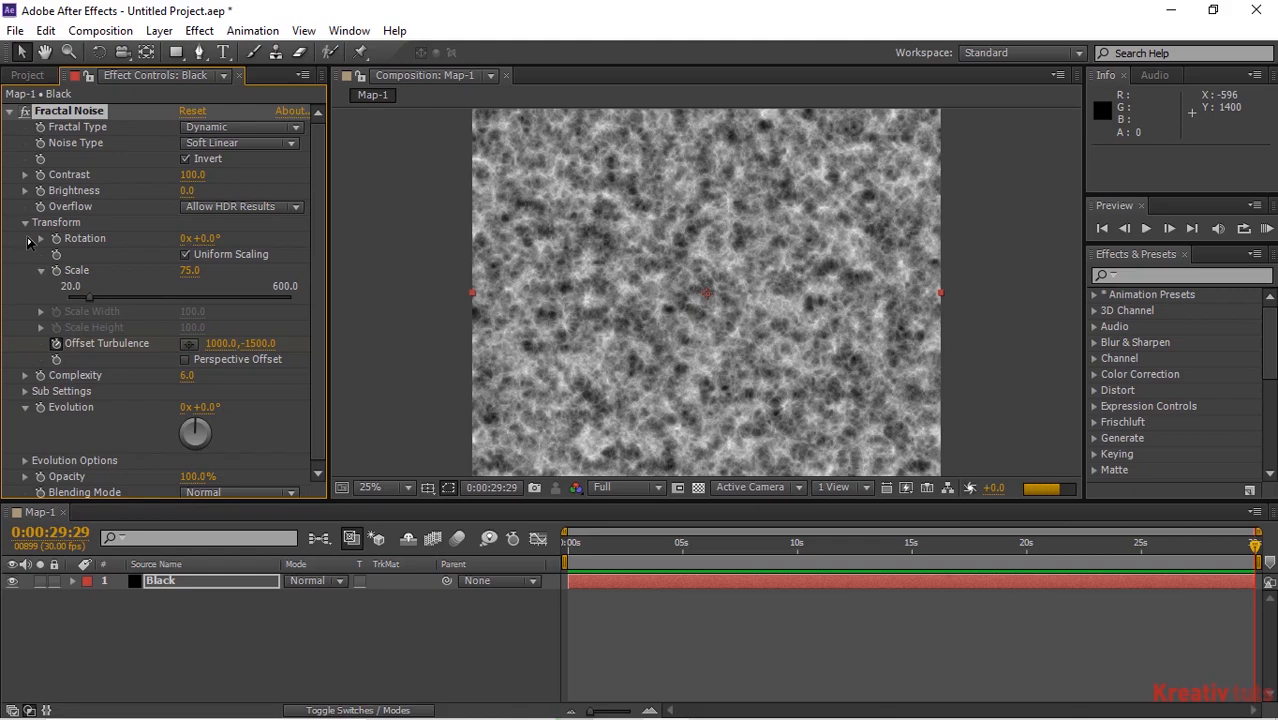
pyautogui.click(25, 222)
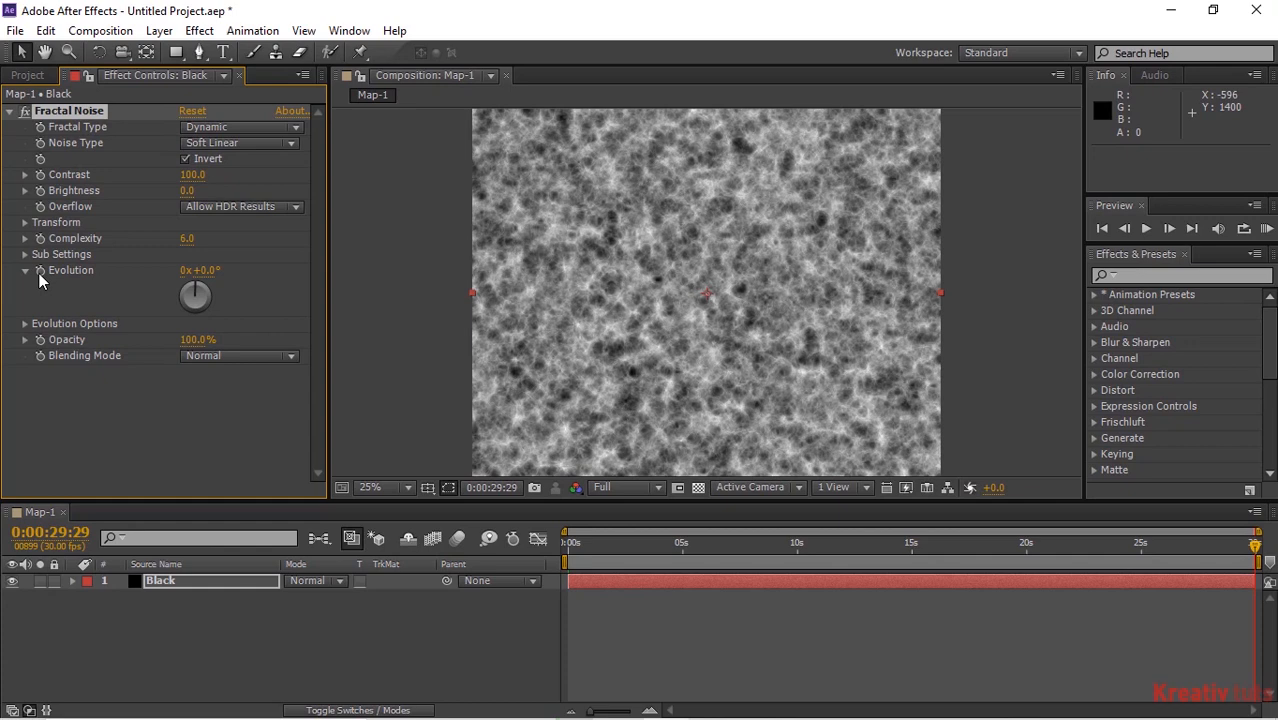
# Add the expression time*200 to the Fractal Noise's Evolution
pyautogui.keyDown('alt'); pyautogui.click(39, 273); pyautogui.keyUp('alt')
pyautogui.write('time*200')
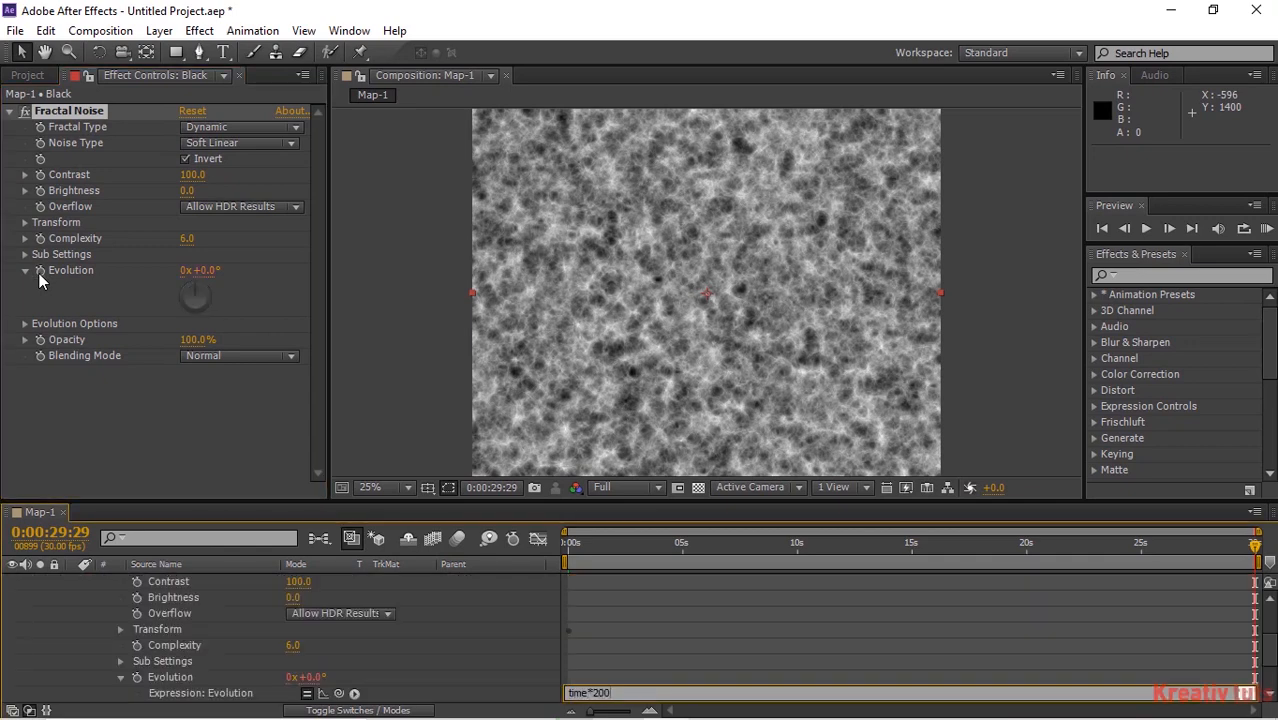
pyautogui.click(453, 604)
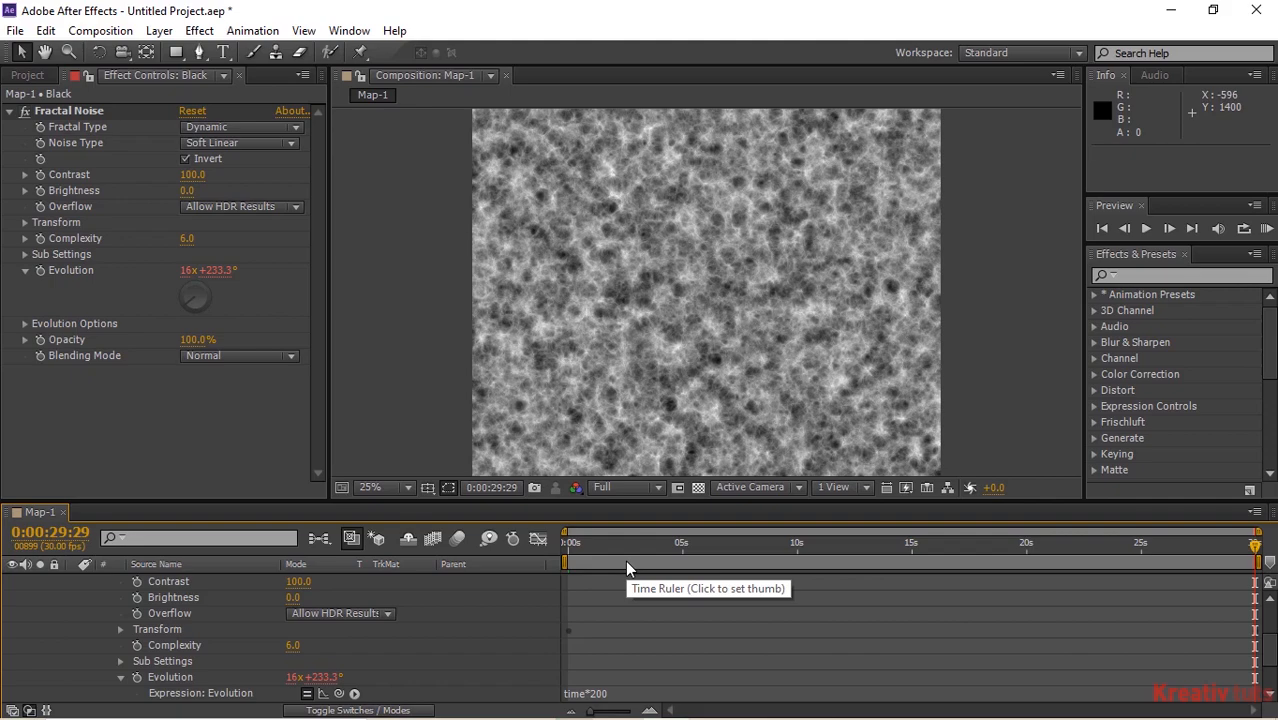
# Duplicate the Map-1 composition as Map-2 and open the copy
pyautogui.click(22, 78)
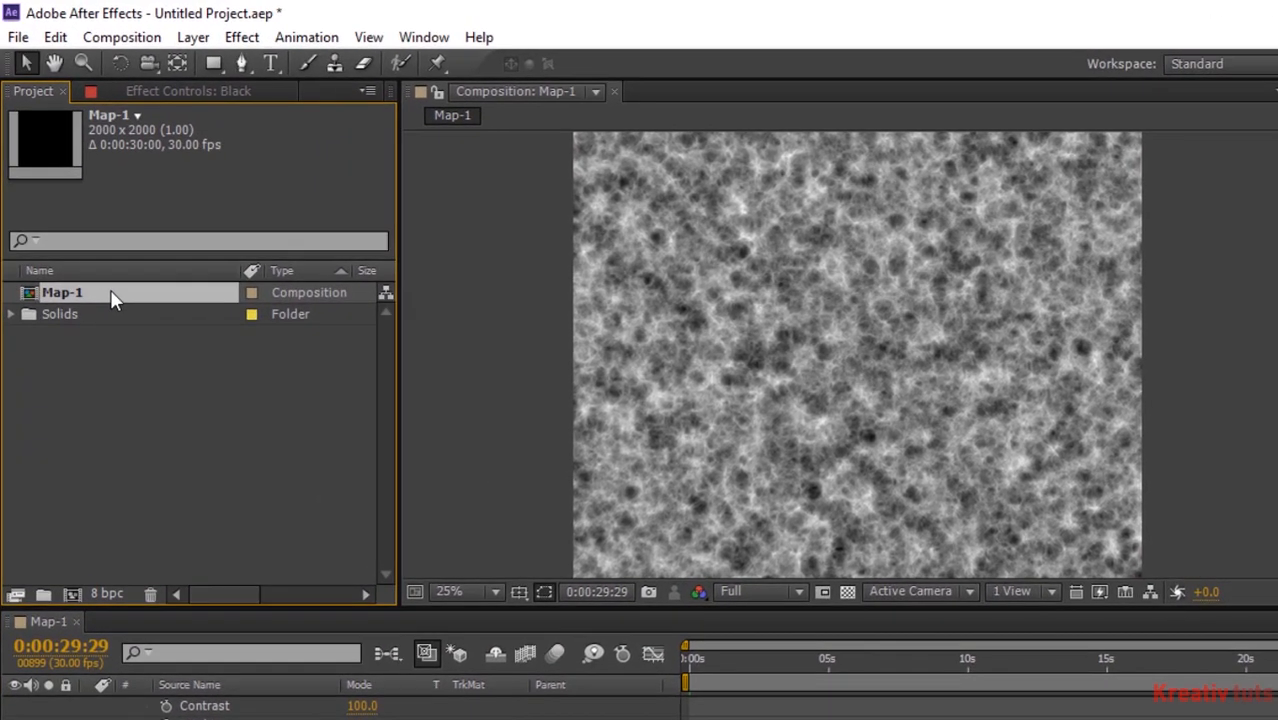
pyautogui.hotkey('ctrl', 'd')
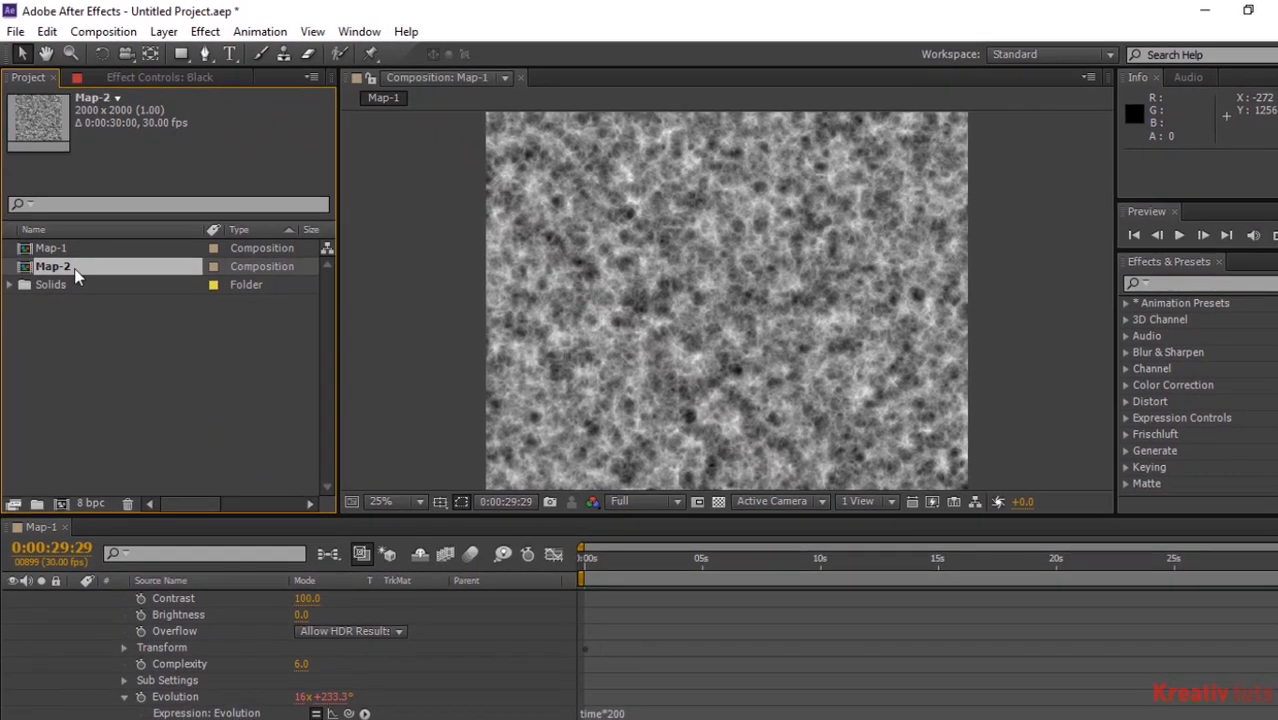
pyautogui.doubleClick(74, 268)
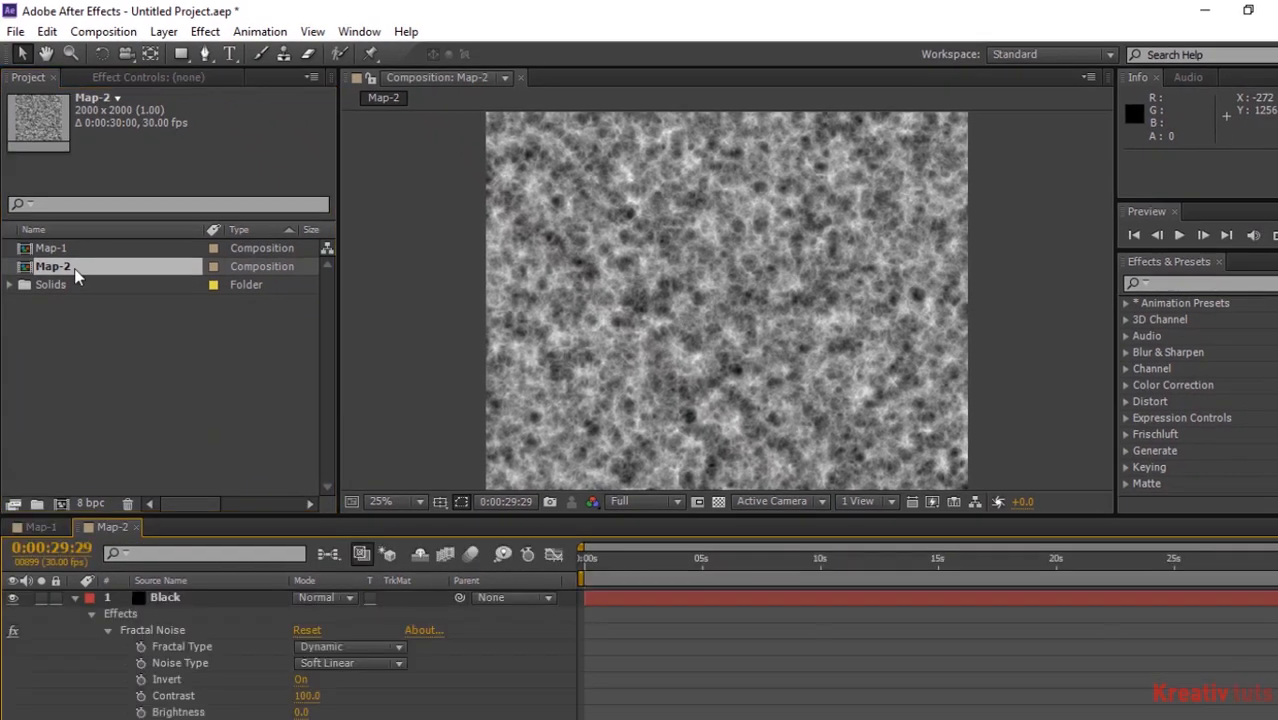
# Set the Fractal Noise on Map-2's Black layer to a contrast of 300 and a brightness of -75
pyautogui.click(73, 597)
pyautogui.doubleClick(148, 597)
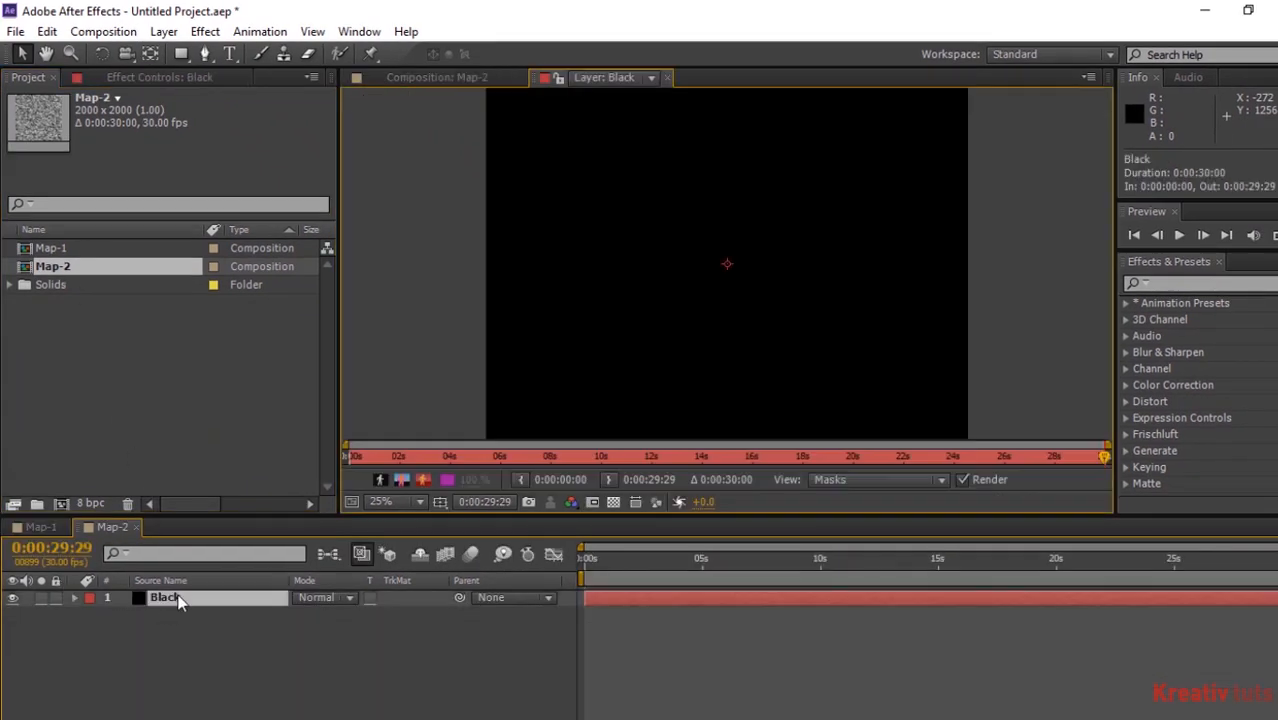
pyautogui.click(166, 76)
pyautogui.click(666, 77)
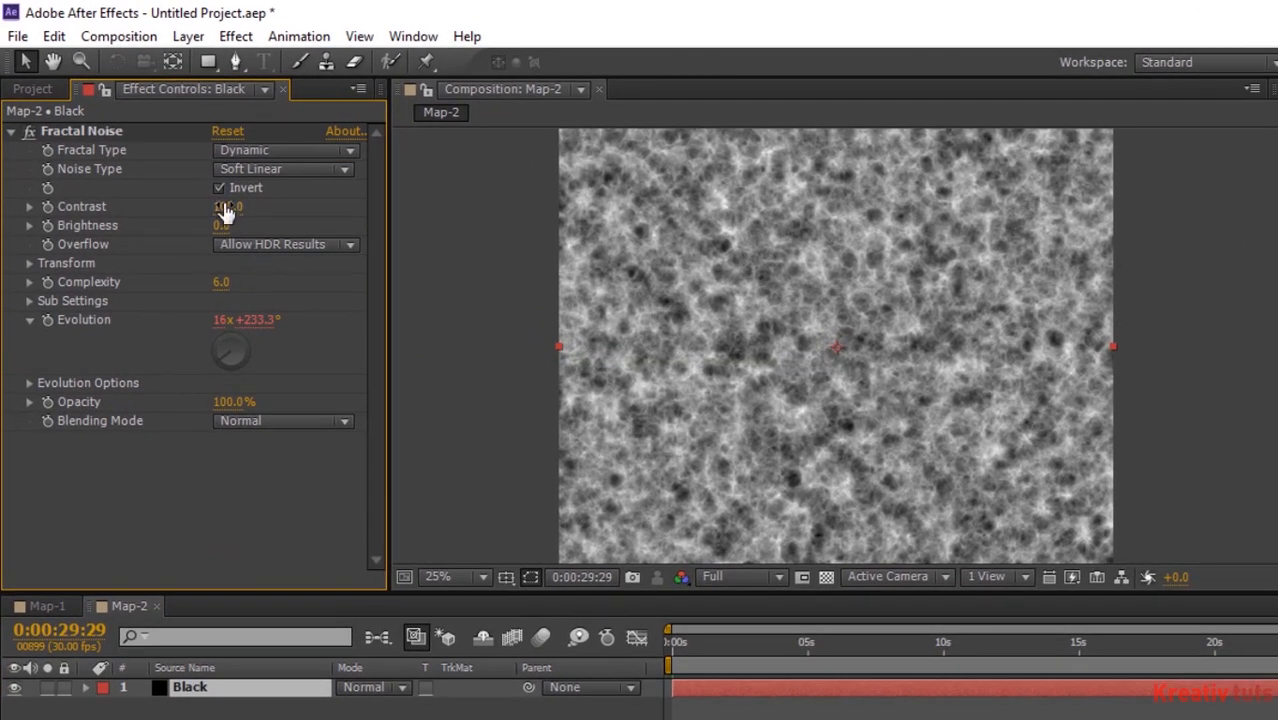
pyautogui.click(226, 208)
pyautogui.write('300')
pyautogui.press('Tab')
pyautogui.write('-75')
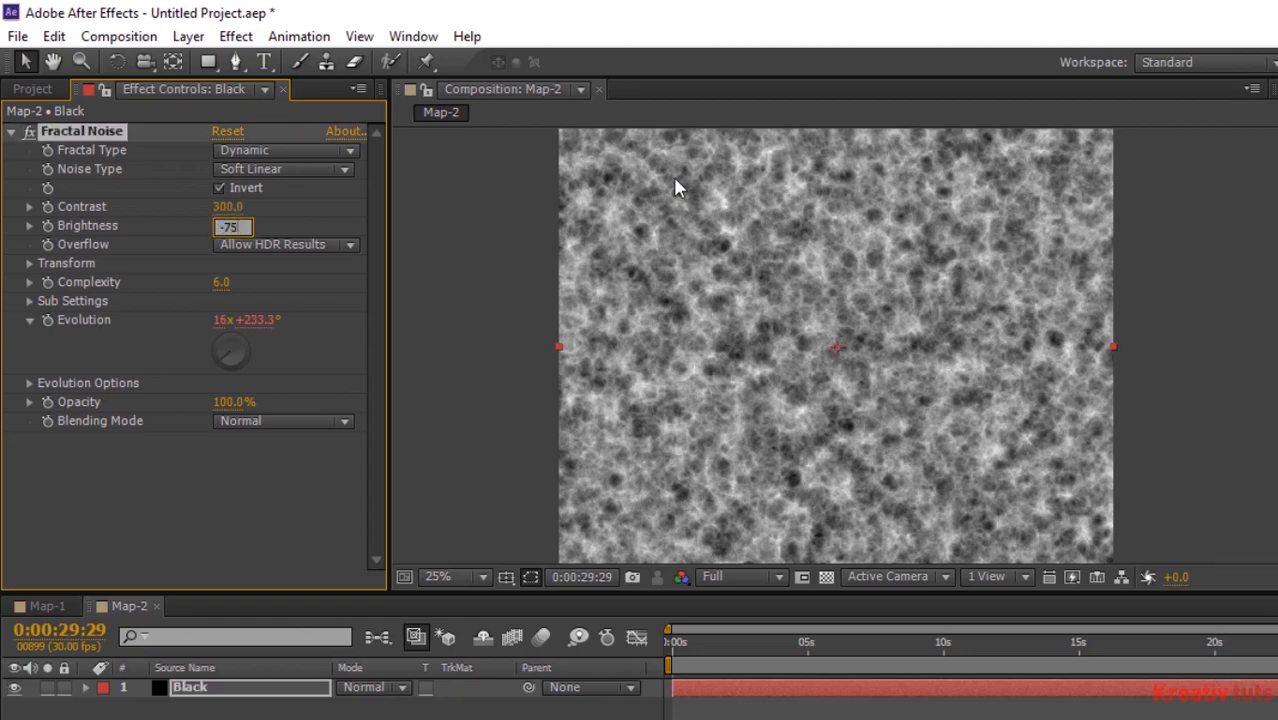
pyautogui.press('Return')
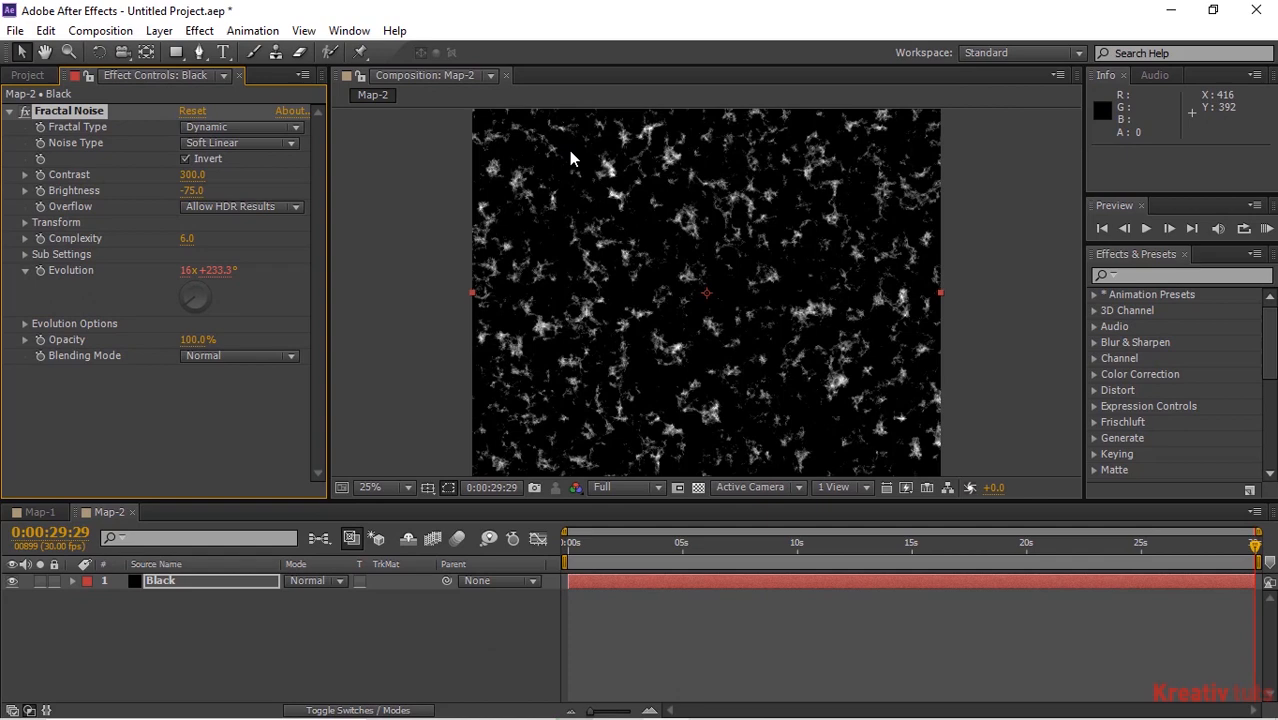
# Create a composition named Map-3 with a size of 1920 × 1080 px
pyautogui.hotkey('ctrl', '0')
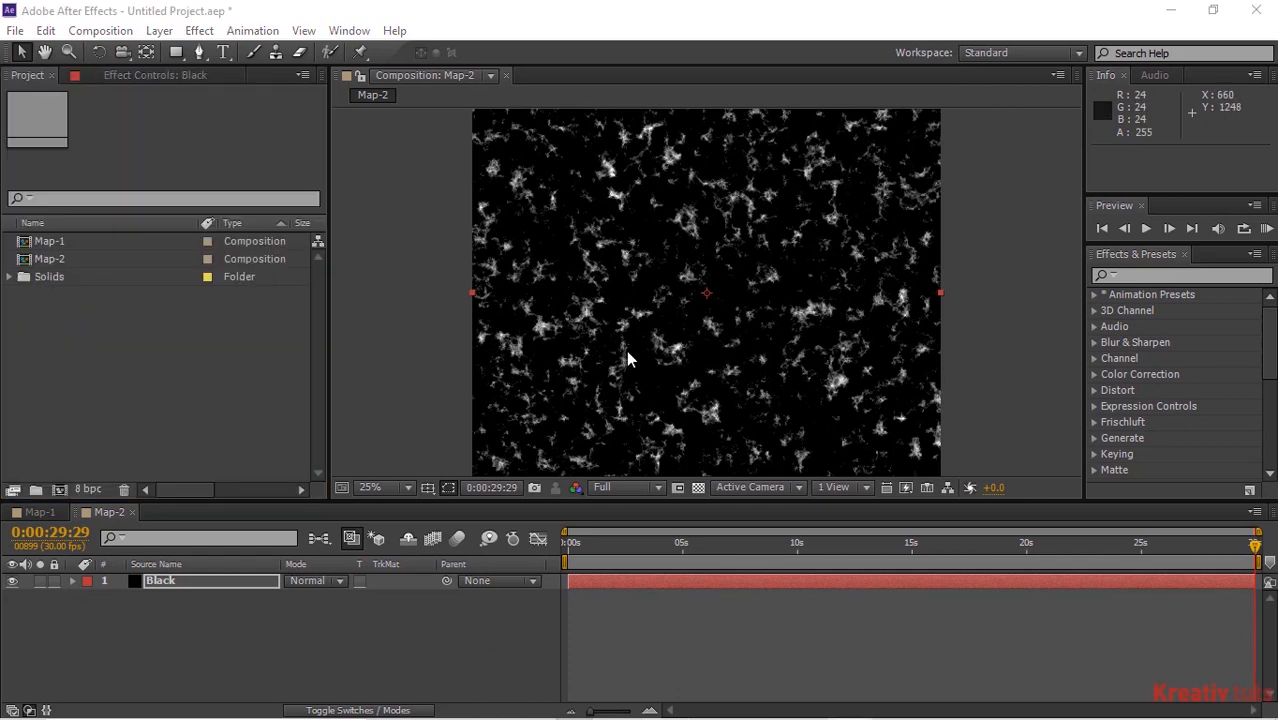
pyautogui.click(59, 490)
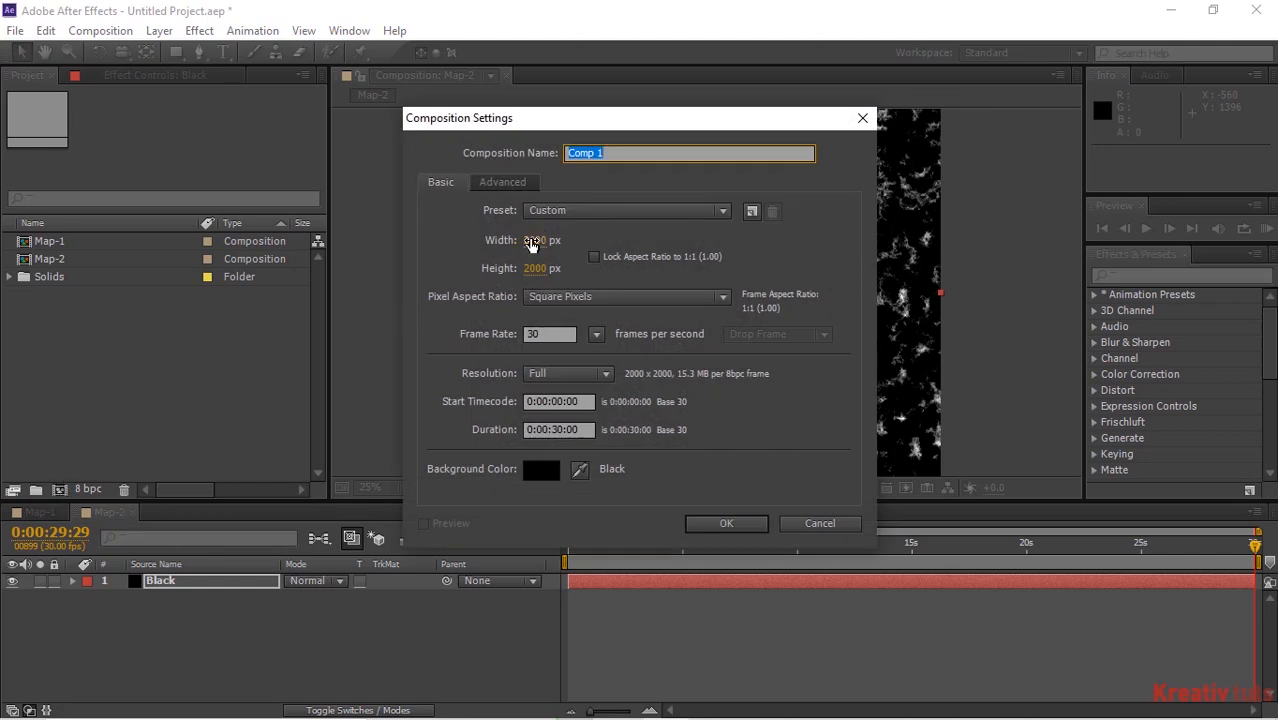
pyautogui.write('Map-3')
pyautogui.click(534, 248)
pyautogui.write('1920')
pyautogui.press('Tab')
pyautogui.write('1080')
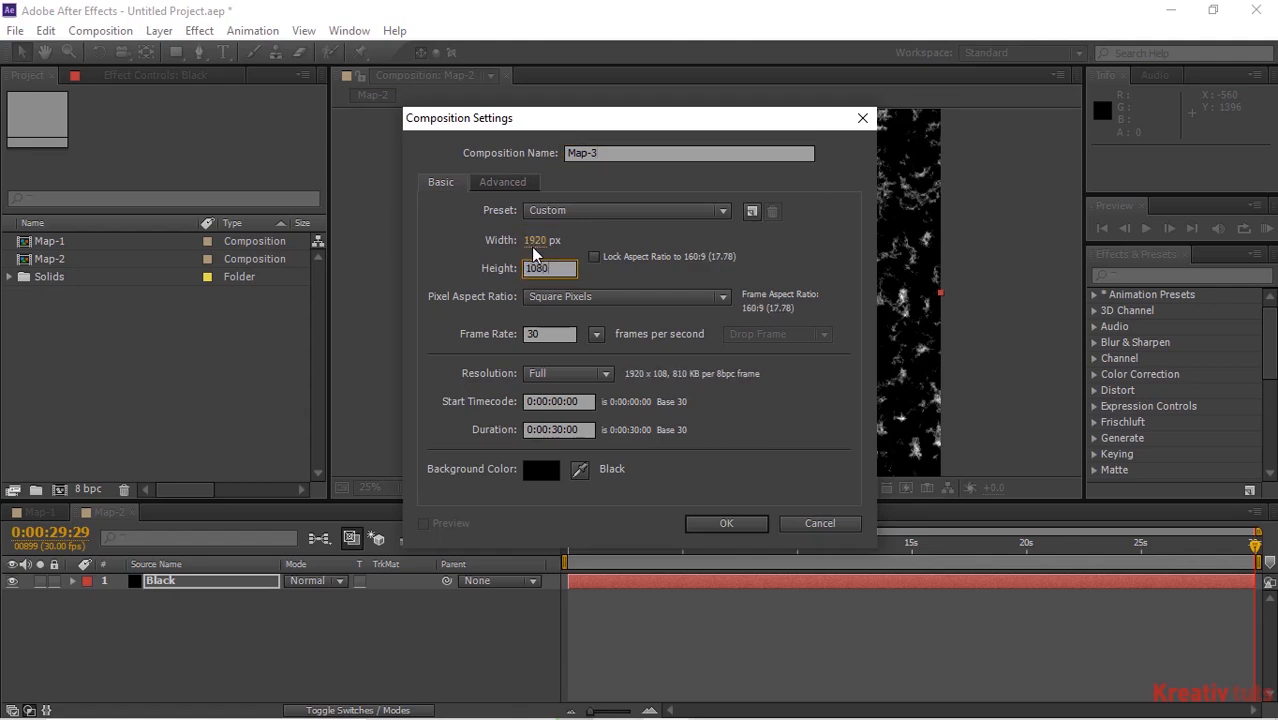
pyautogui.press('Return')
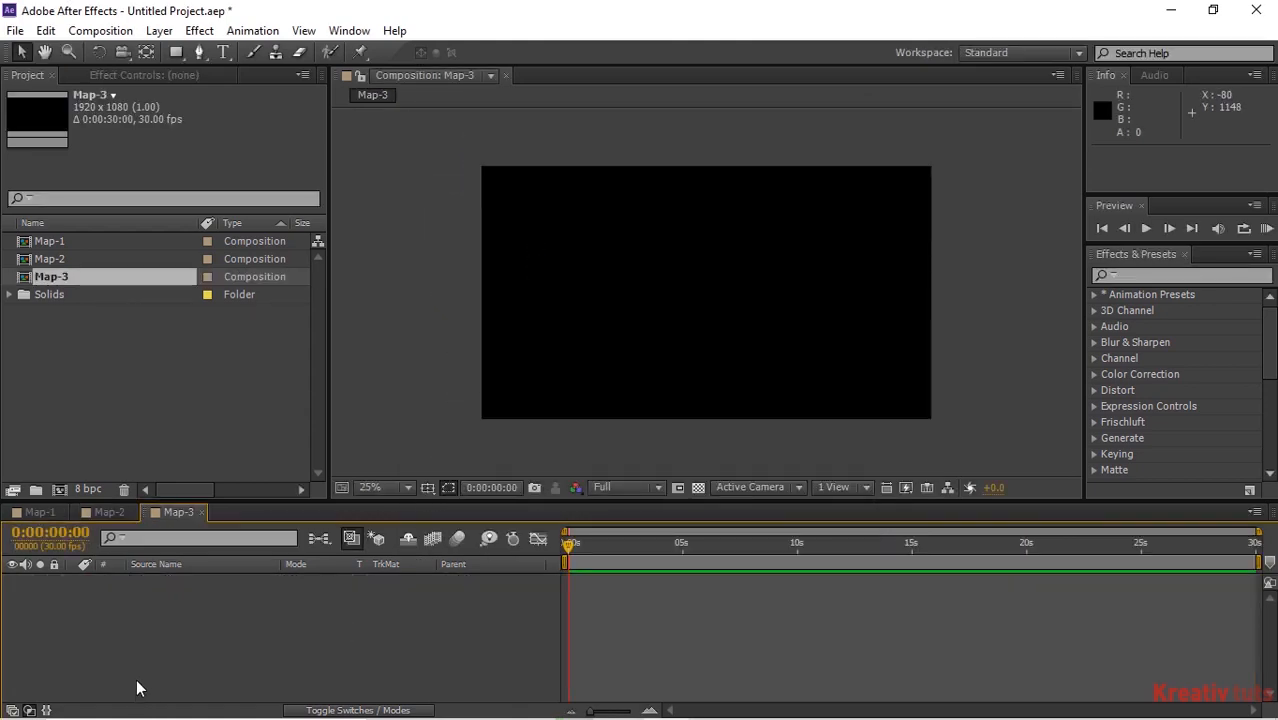
# Create a black solid named Black in Map-3 with a width and height of 2000 px
pyautogui.hotkey('ctrl', 'y')
pyautogui.write('Bl')
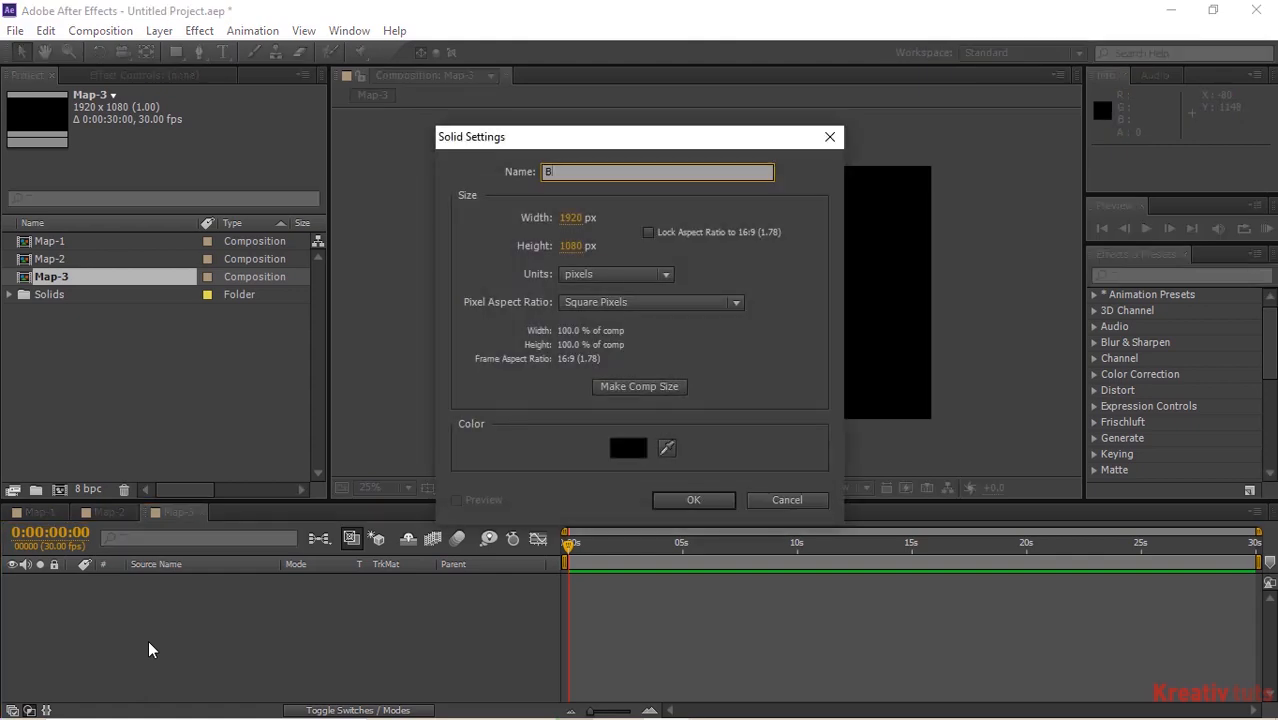
pyautogui.write('ack')
pyautogui.press('Tab')
pyautogui.press('Tab')
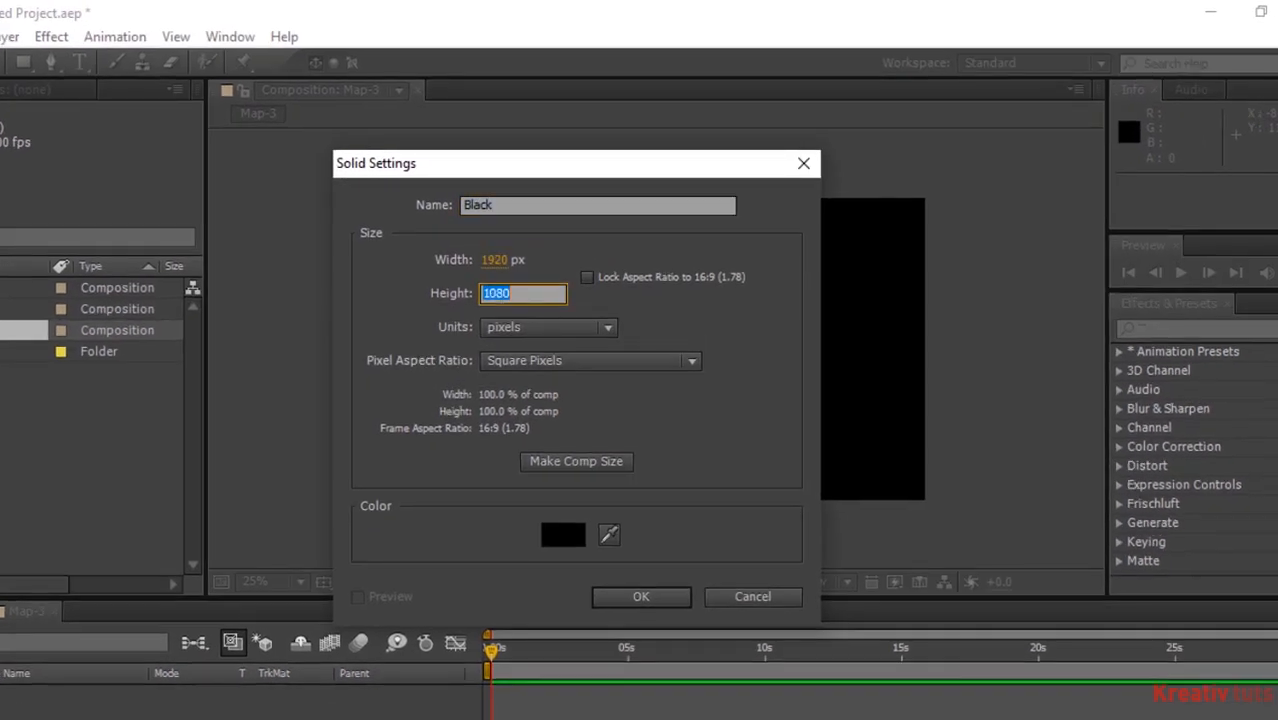
pyautogui.hotkey('shift', 'Tab')
pyautogui.write('2000')
pyautogui.press('Tab')
pyautogui.write('2000')
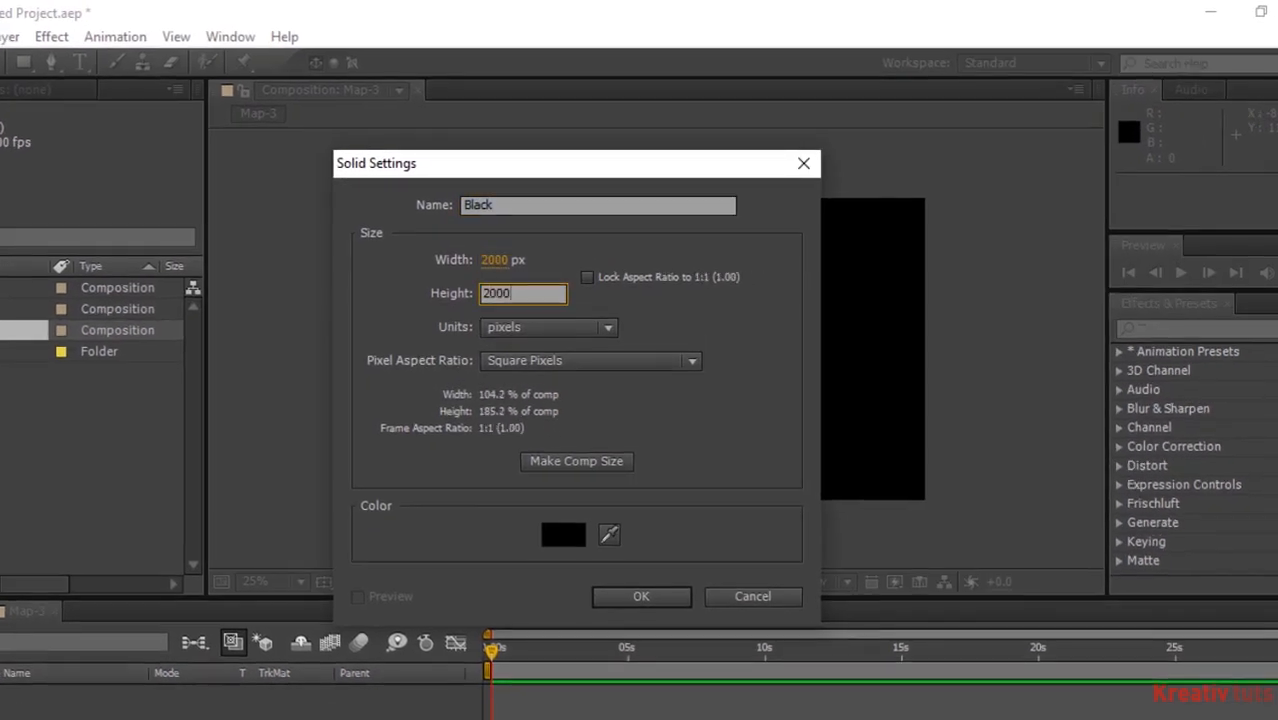
pyautogui.press('Return')
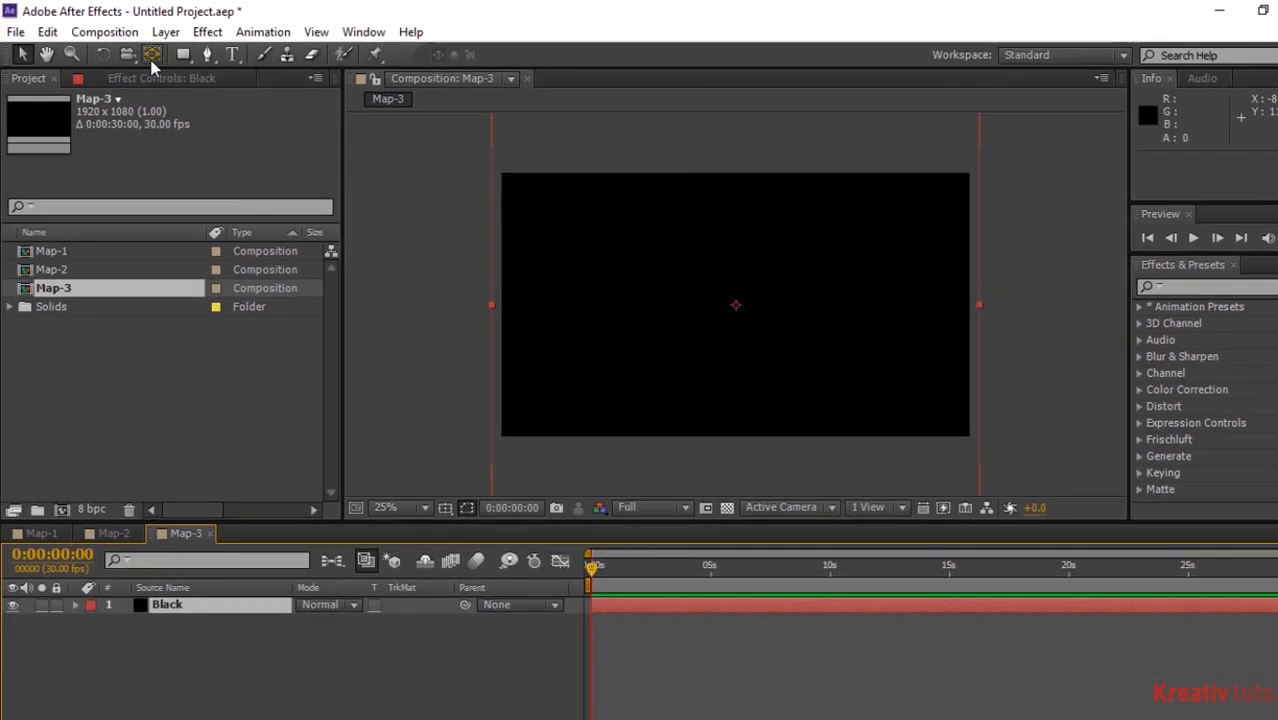
# Apply Fractal Noise to the Black solid with the Dynamic fractal type and turn on Invert
pyautogui.click(86, 82)
pyautogui.rightClick(150, 155)
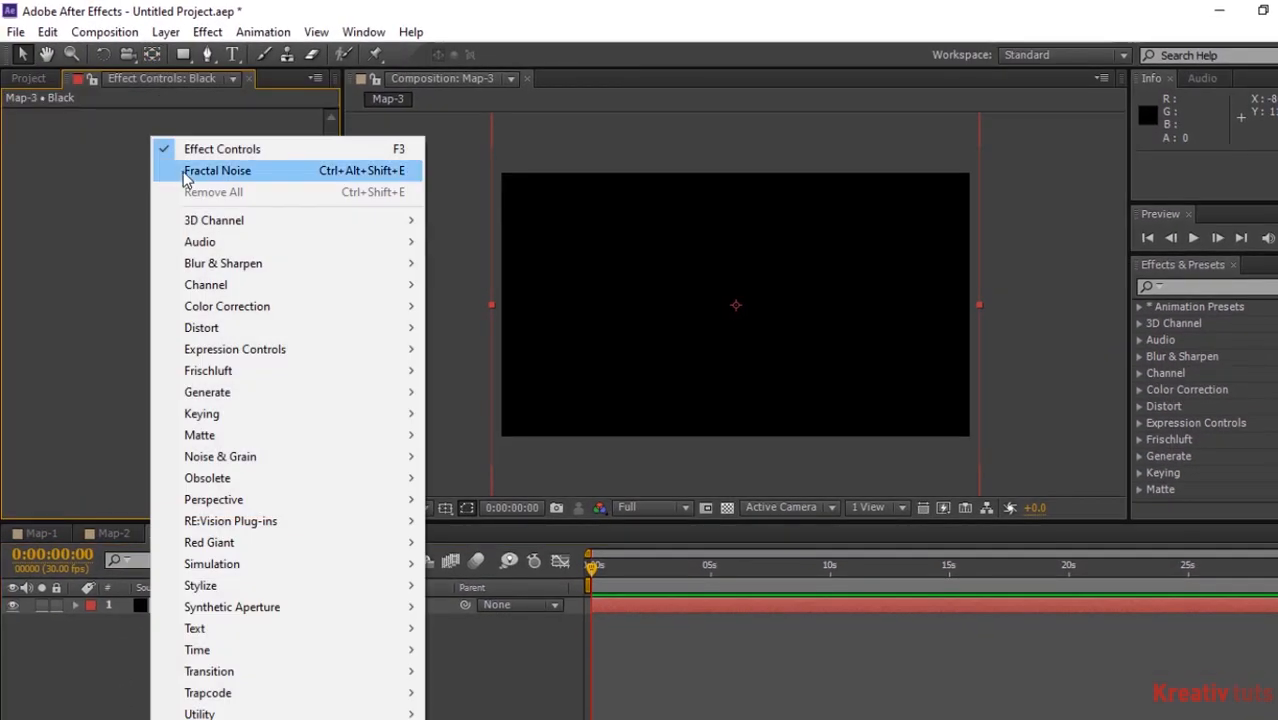
pyautogui.click(193, 172)
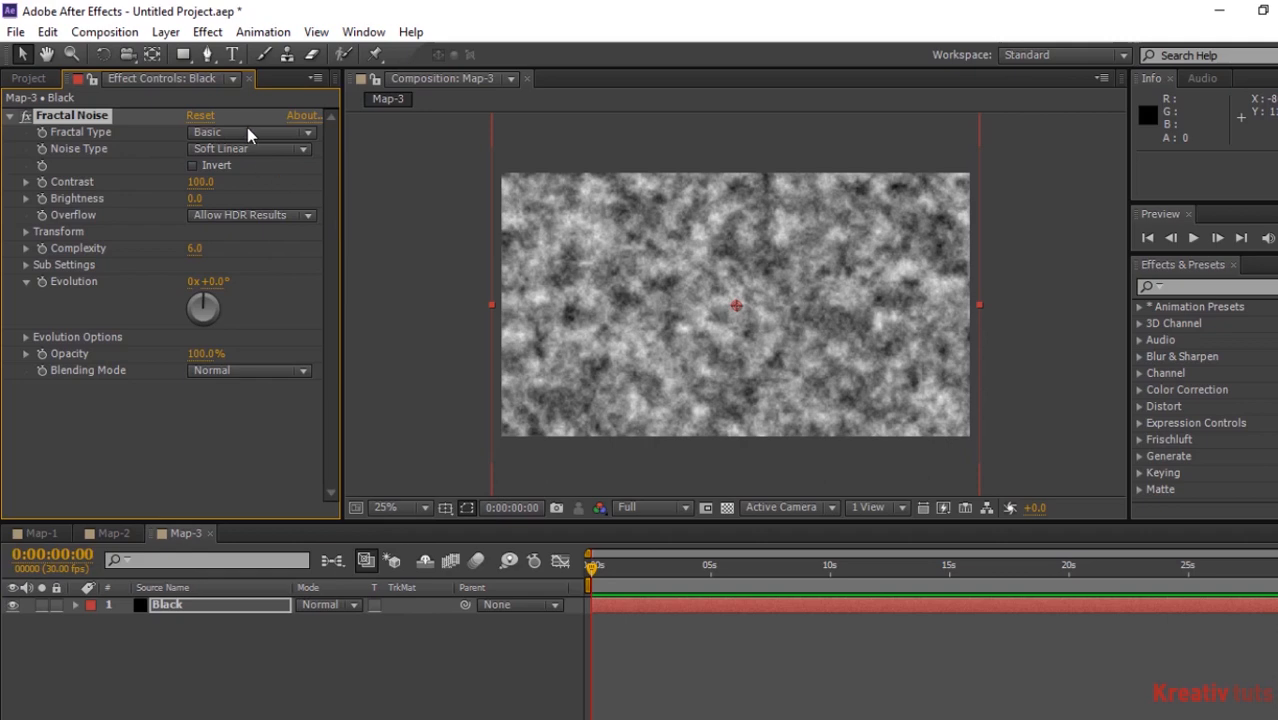
pyautogui.click(248, 134)
pyautogui.click(245, 254)
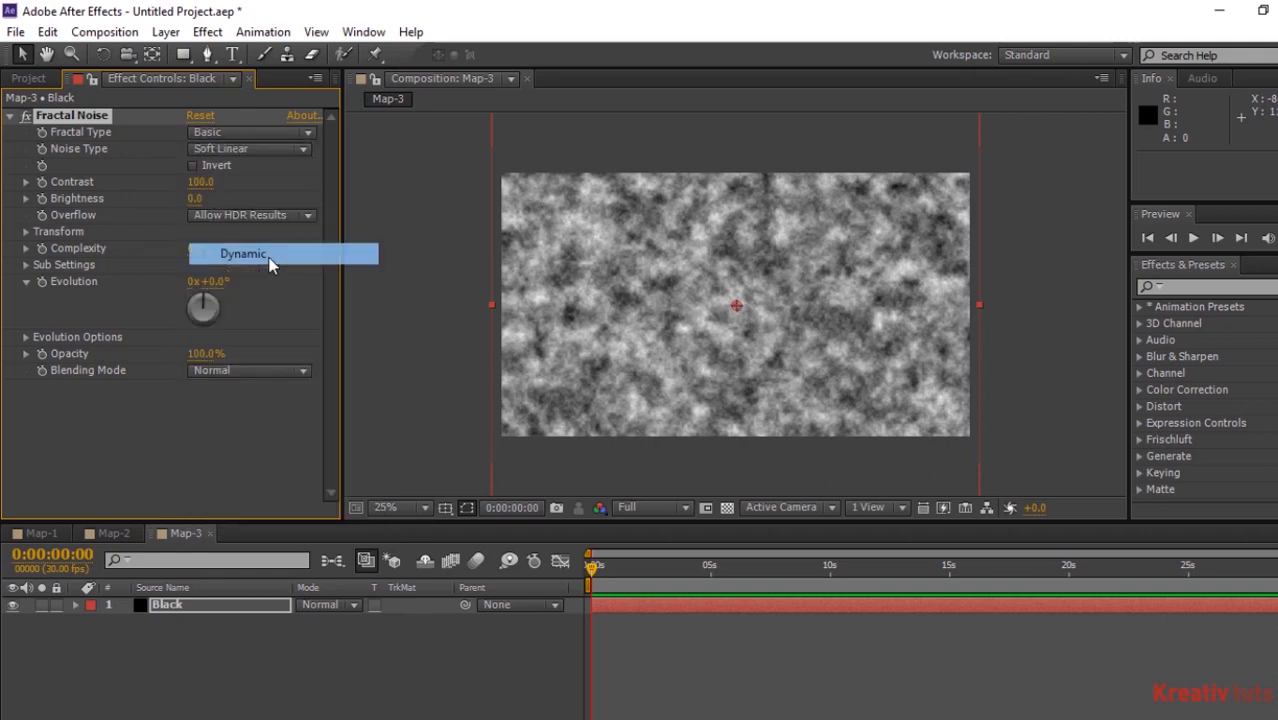
pyautogui.click(193, 166)
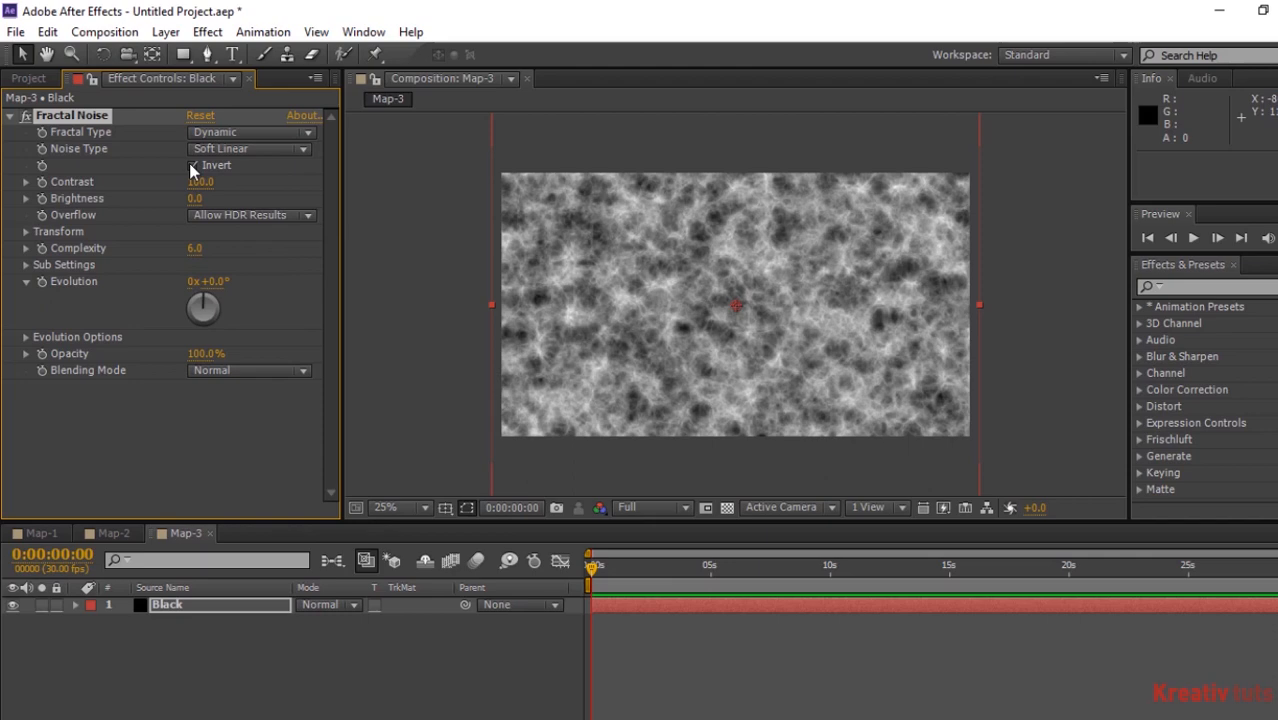
# Turn off the Fractal Noise's Uniform Scaling and set Scale Width to 54 and Scale Height to 59
pyautogui.click(27, 233)
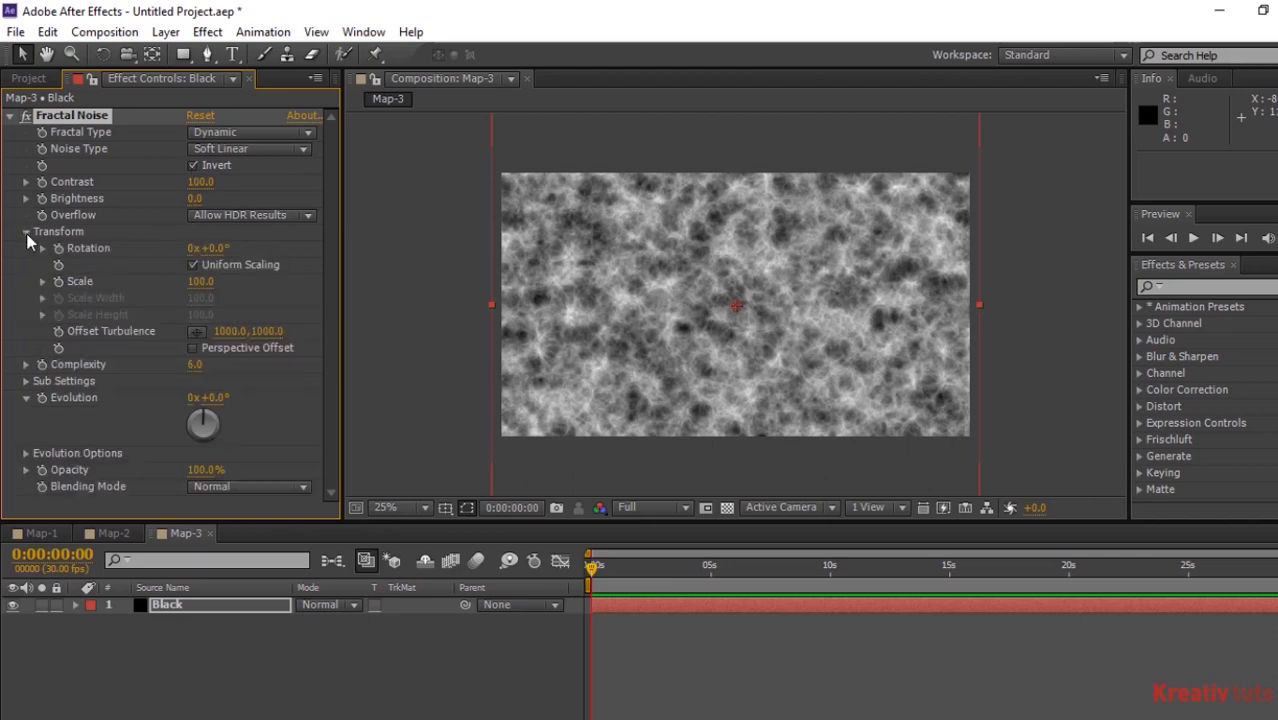
pyautogui.click(193, 265)
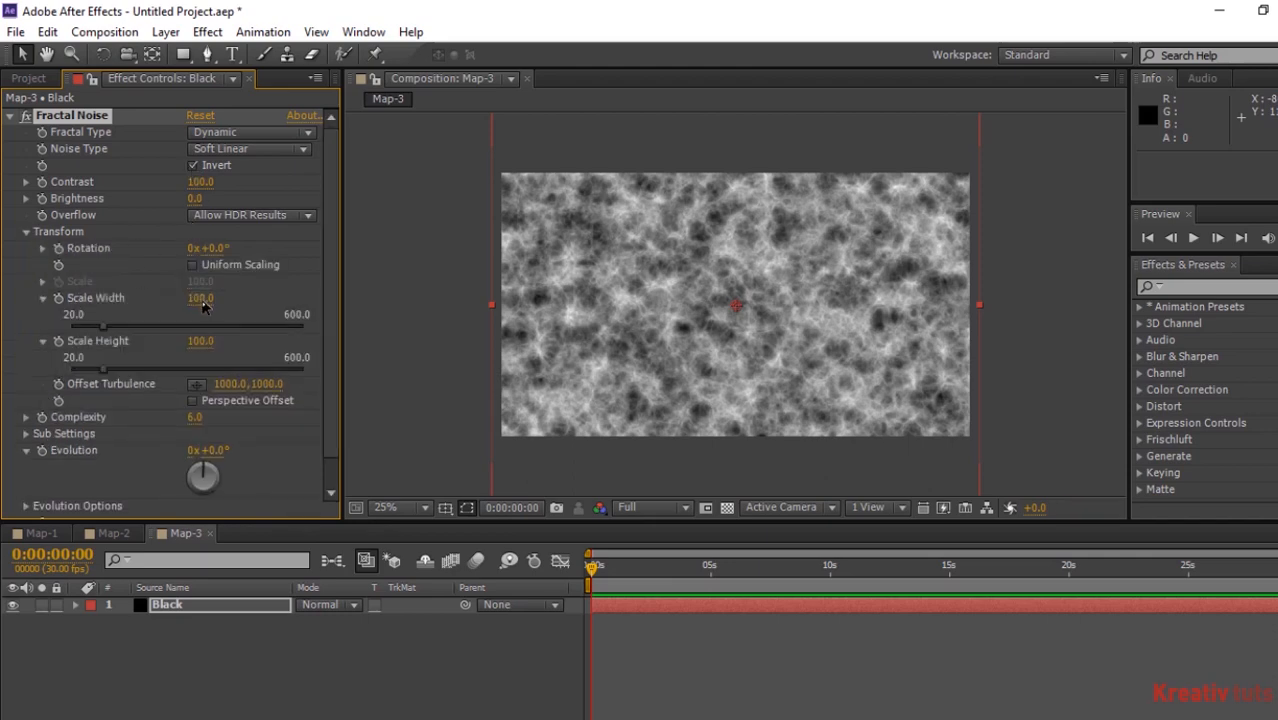
pyautogui.click(200, 299)
pyautogui.write('54')
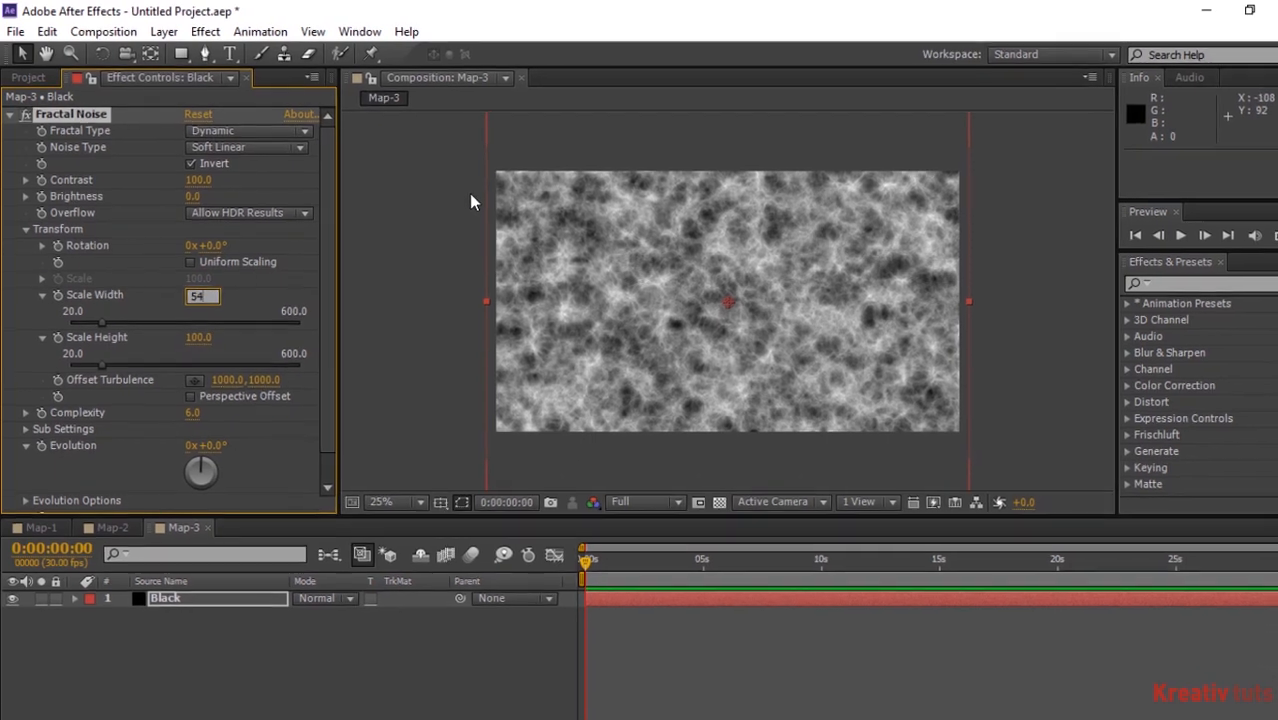
pyautogui.press('Tab')
pyautogui.write('59')
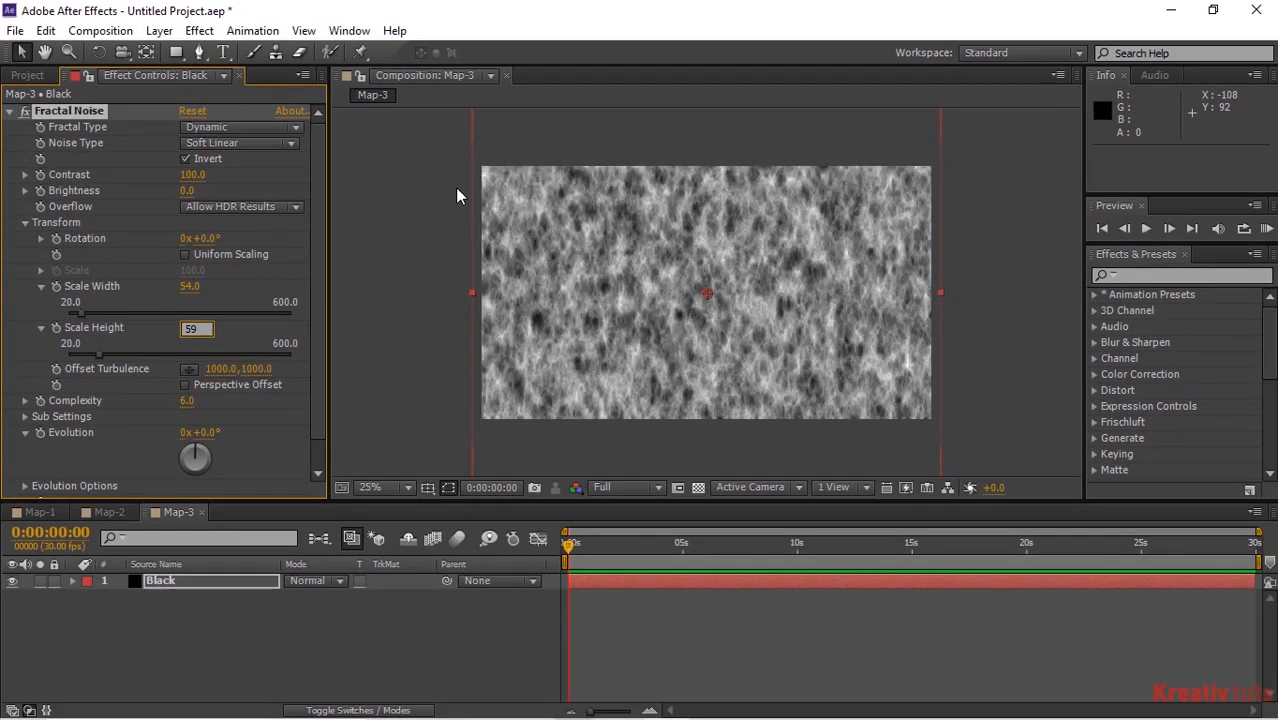
# Animate the noise's Offset Turbulence from a keyframe at the start to a vertical value of -1960 at 0:00:29:29
pyautogui.click(56, 369)
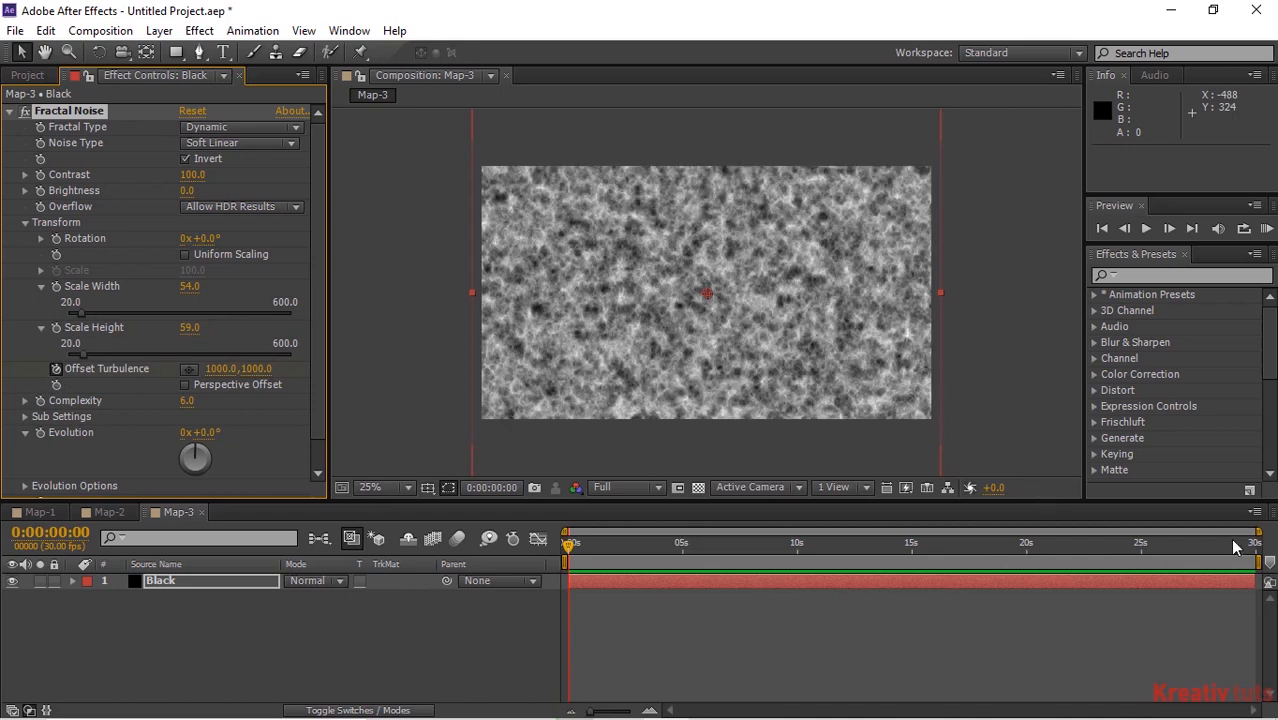
pyautogui.moveTo(1235, 547); pyautogui.dragTo(1258, 545)
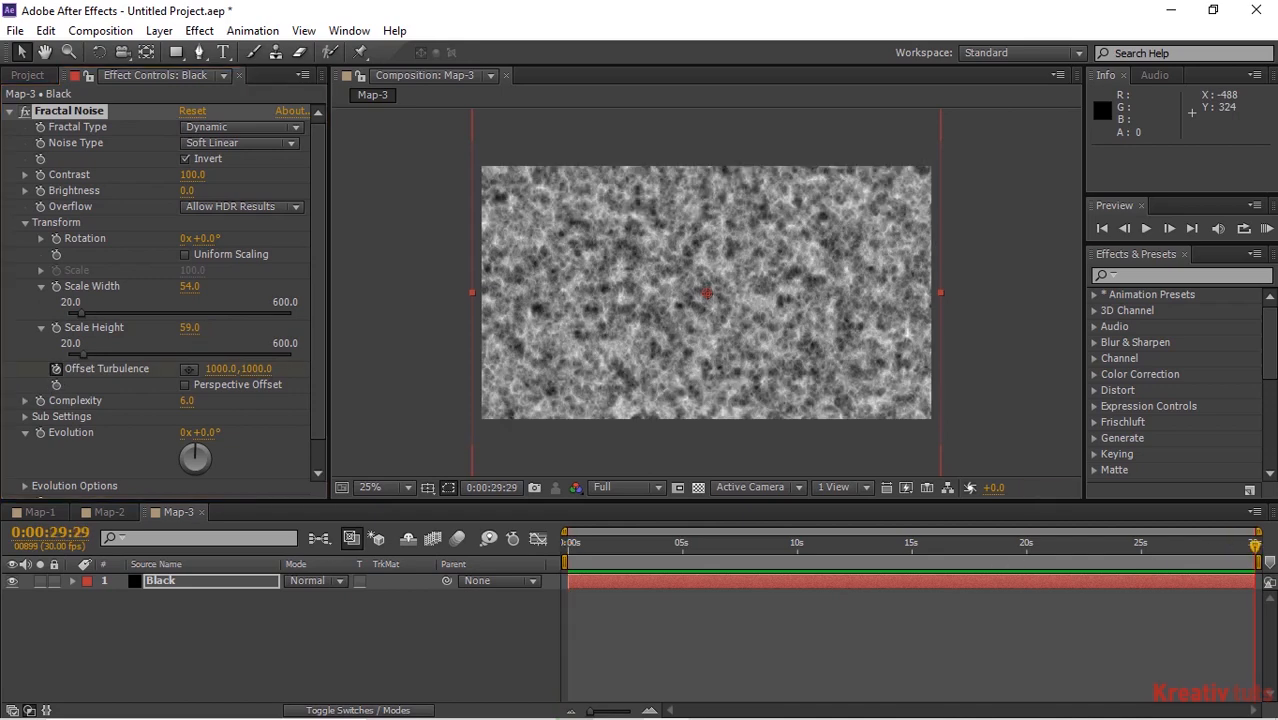
pyautogui.click(257, 369)
pyautogui.write('-')
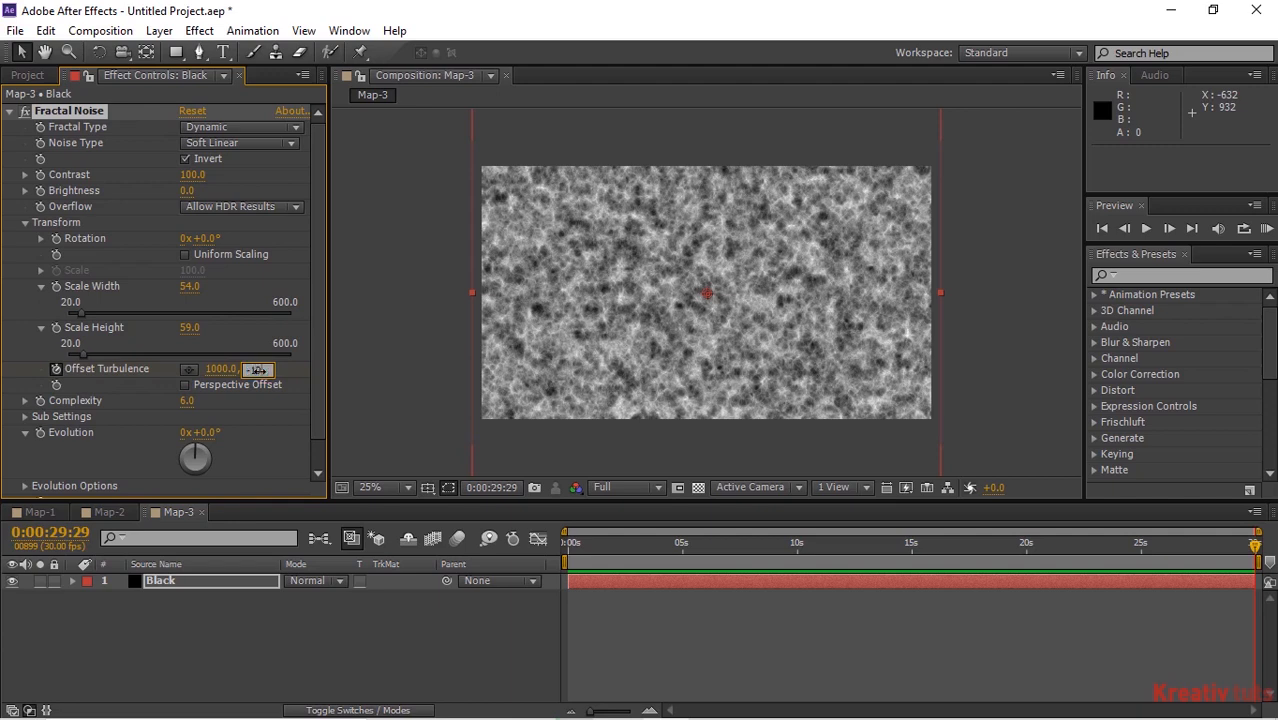
pyautogui.write('1960')
pyautogui.press('Return')
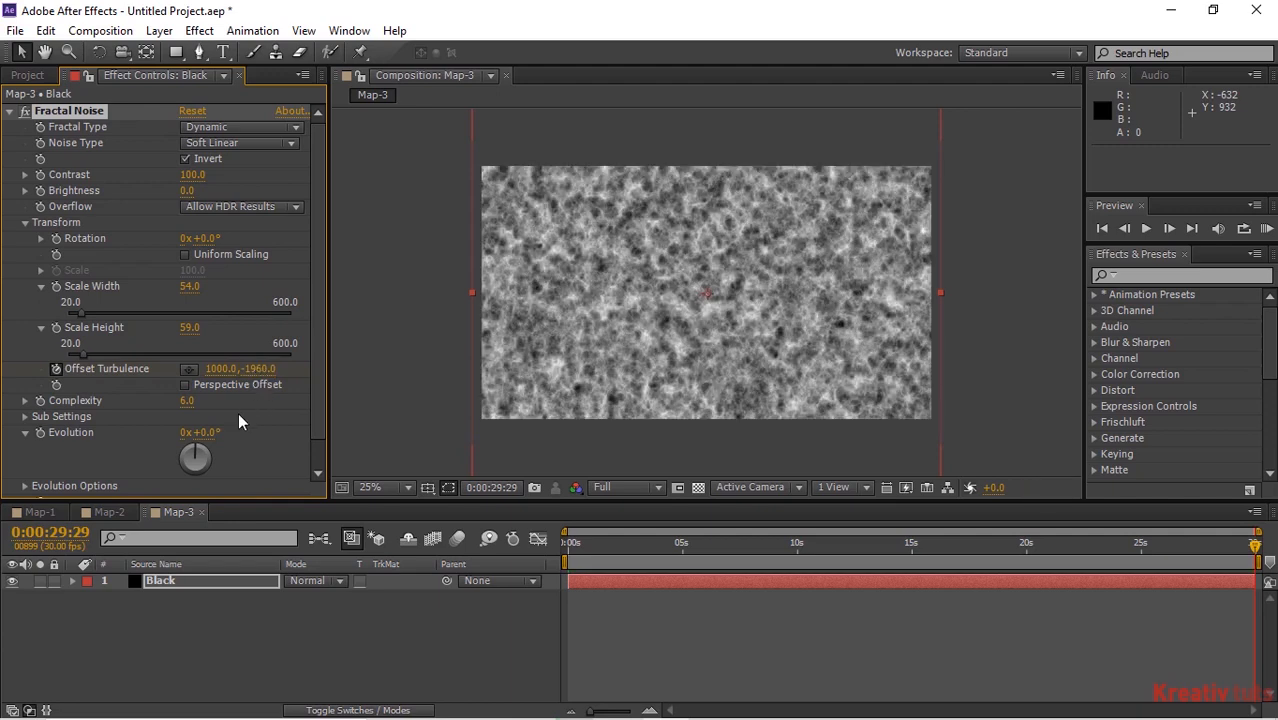
# Add the expression time*100 to the Evolution of Map-3's Fractal Noise and collapse the Black layer's properties
pyautogui.keyDown('alt'); pyautogui.click(40, 435); pyautogui.keyUp('alt')
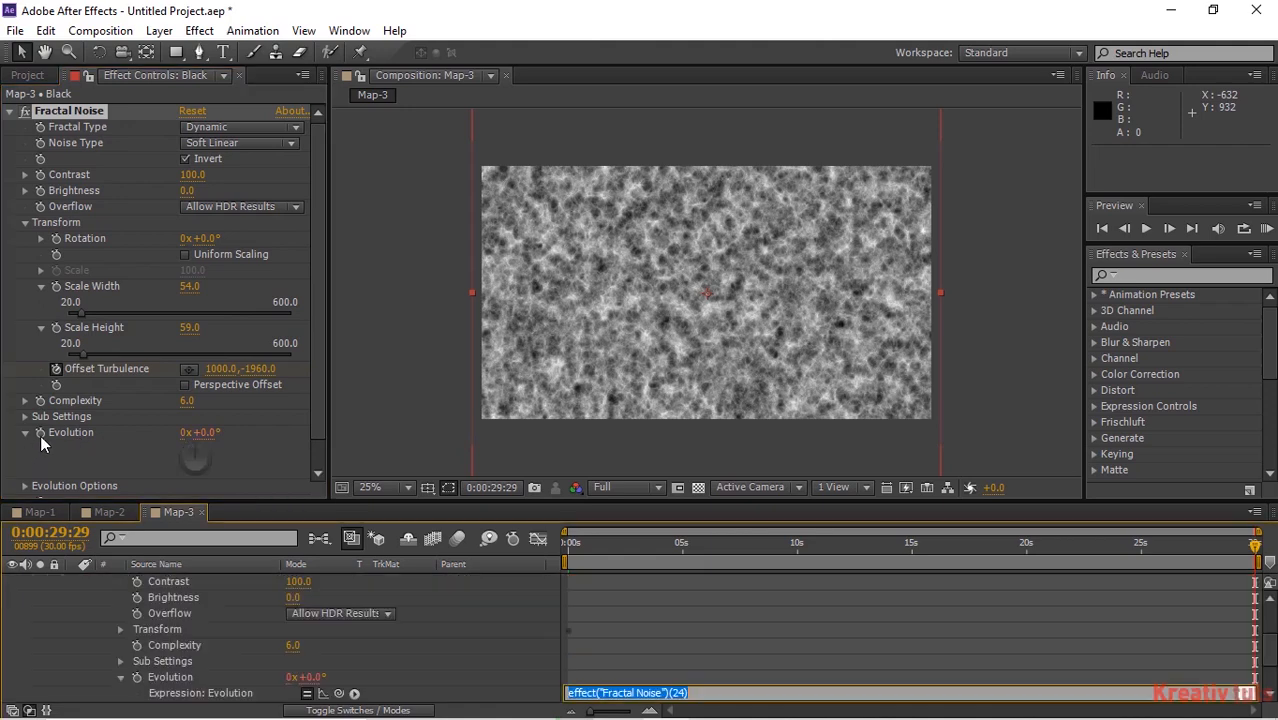
pyautogui.write('t')
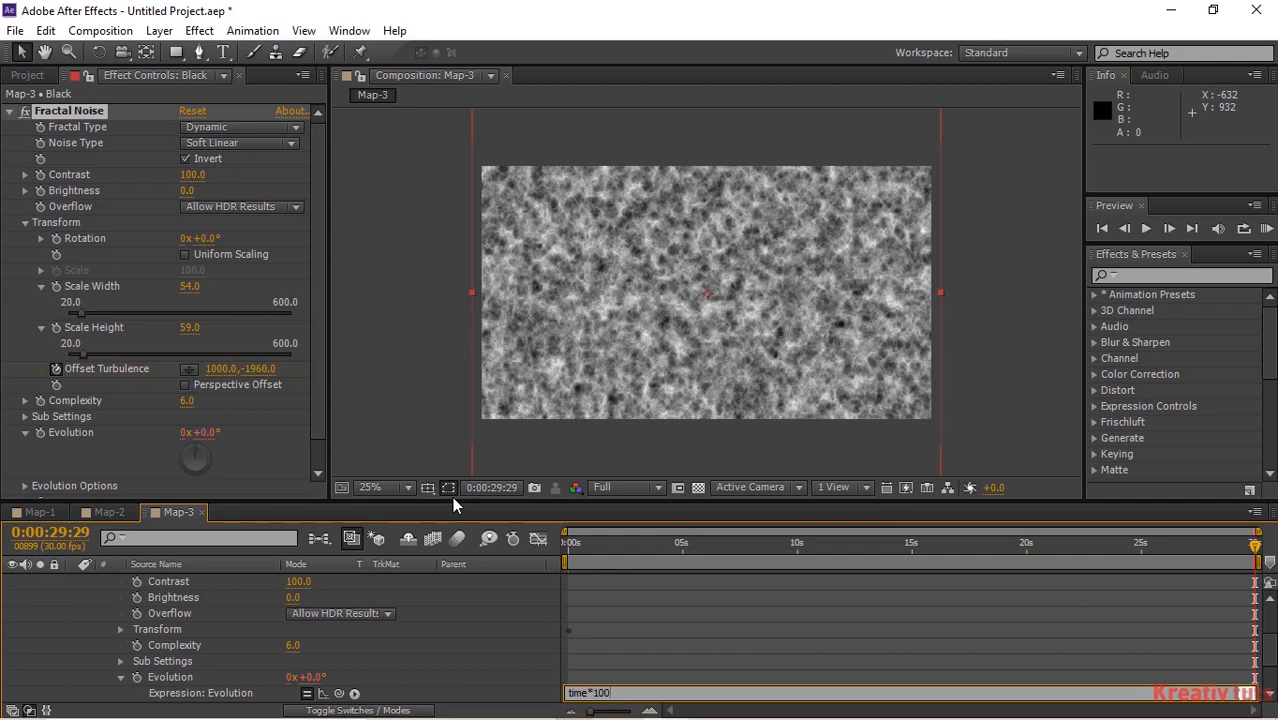
pyautogui.write('ime*100')
pyautogui.press('KP_Enter')
pyautogui.click(488, 624)
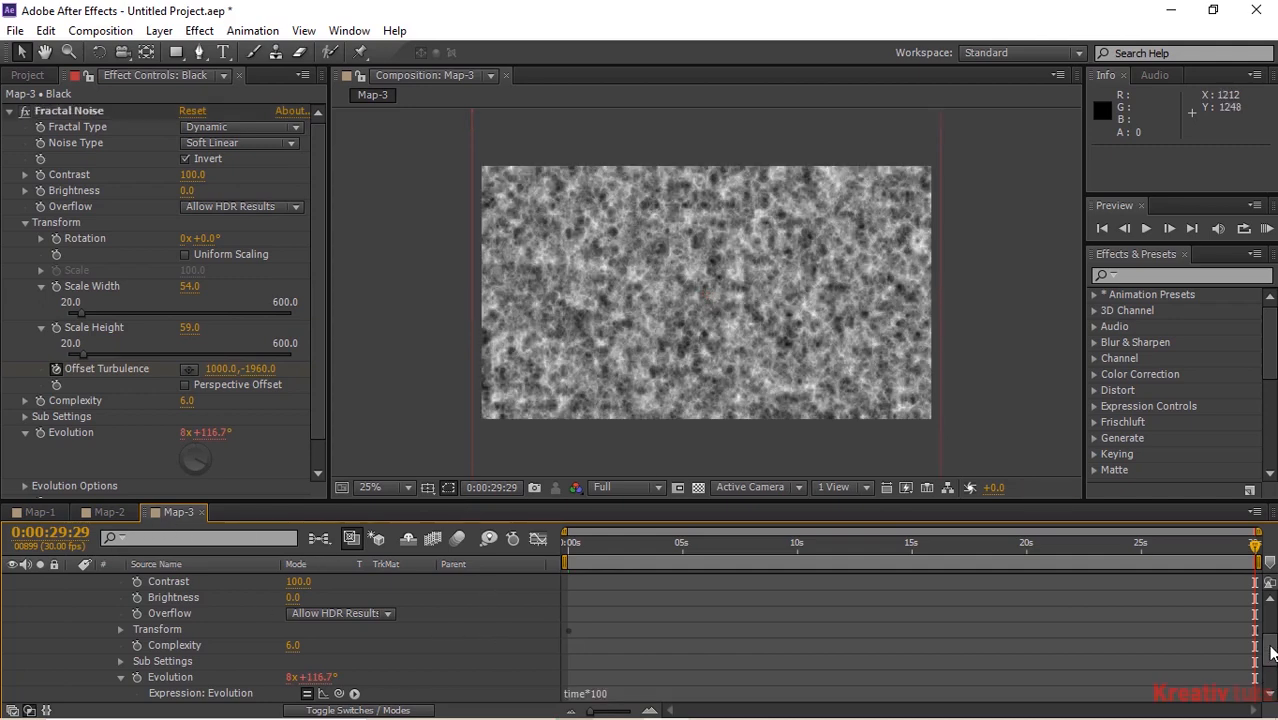
pyautogui.scroll(2, 1272, 673)
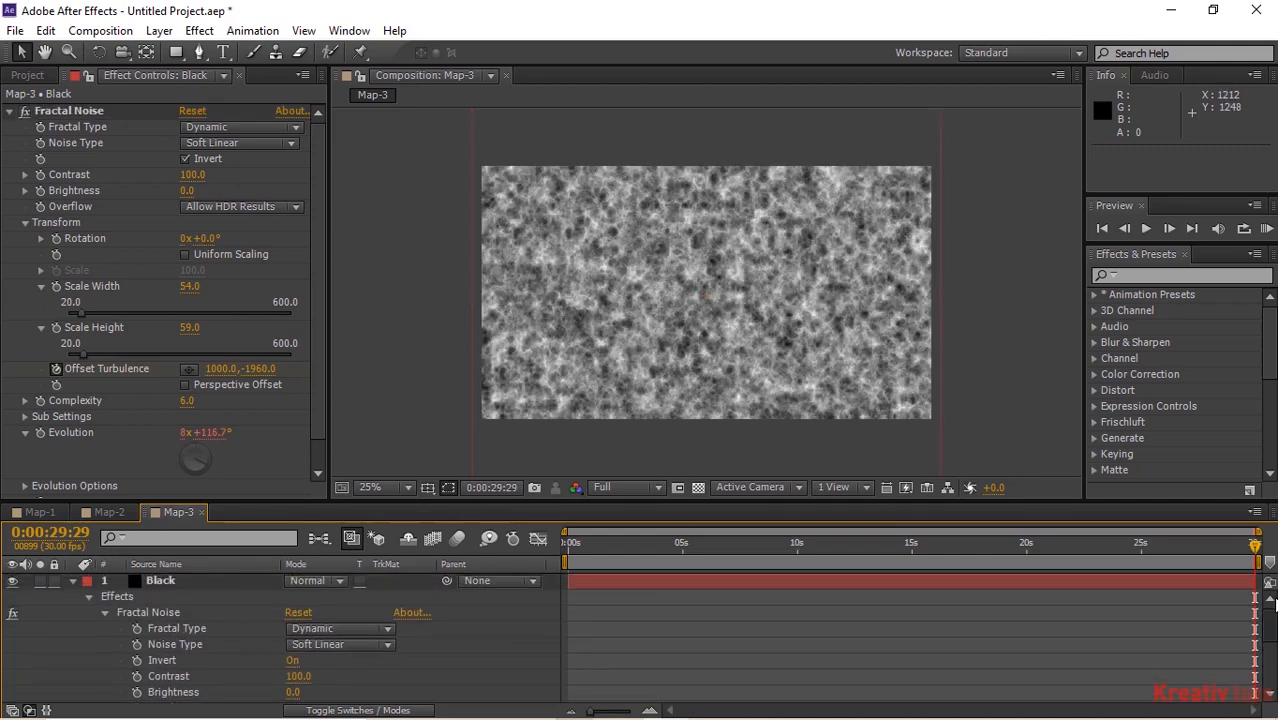
pyautogui.click(72, 581)
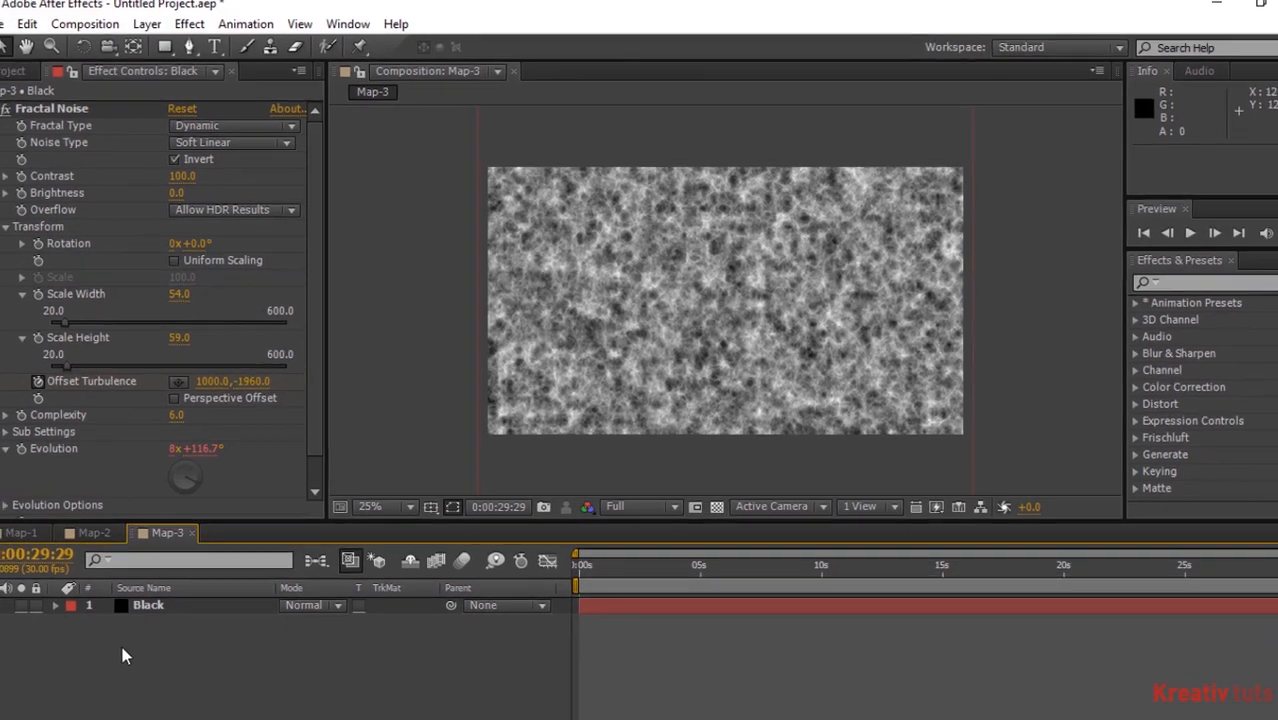
# Create a black 2000 × 2000 px solid named Mask above the Black layer
pyautogui.hotkey('ctrl', 'y')
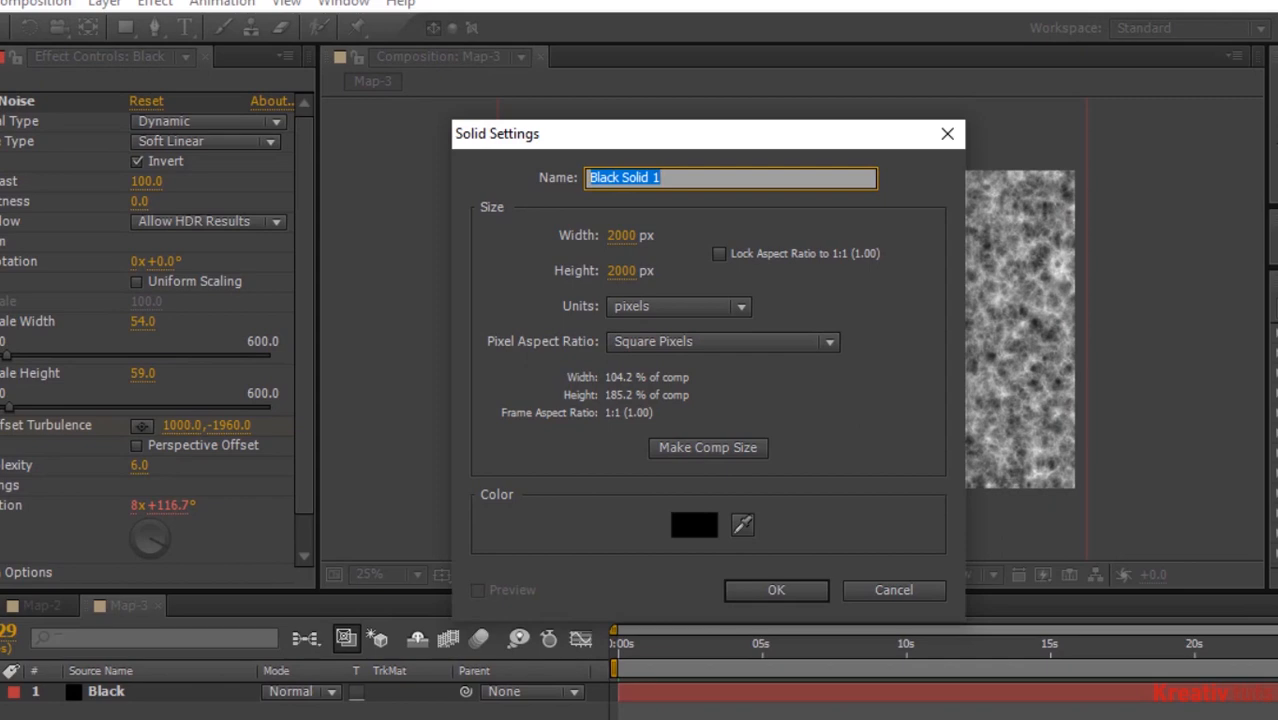
pyautogui.write('Mask')
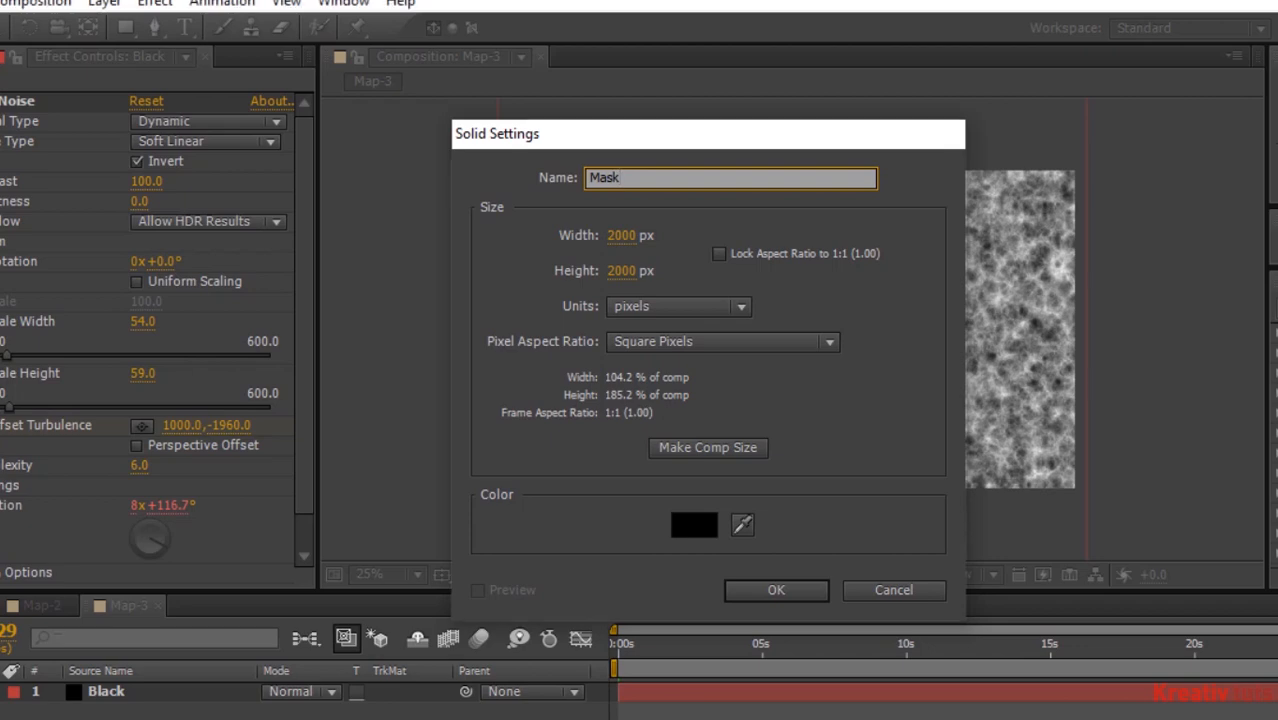
pyautogui.press('Return')
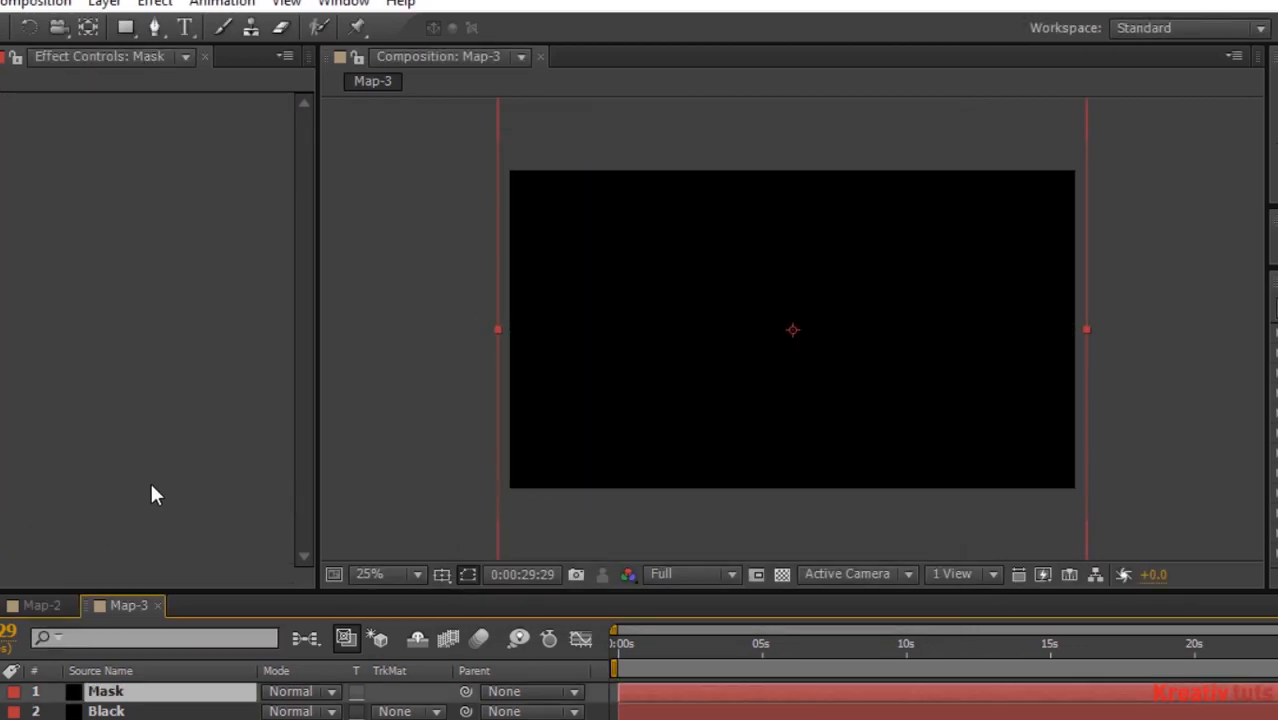
# Add a full-size rectangular mask to the Mask solid and set its feather to 580 pixels
pyautogui.press(',')
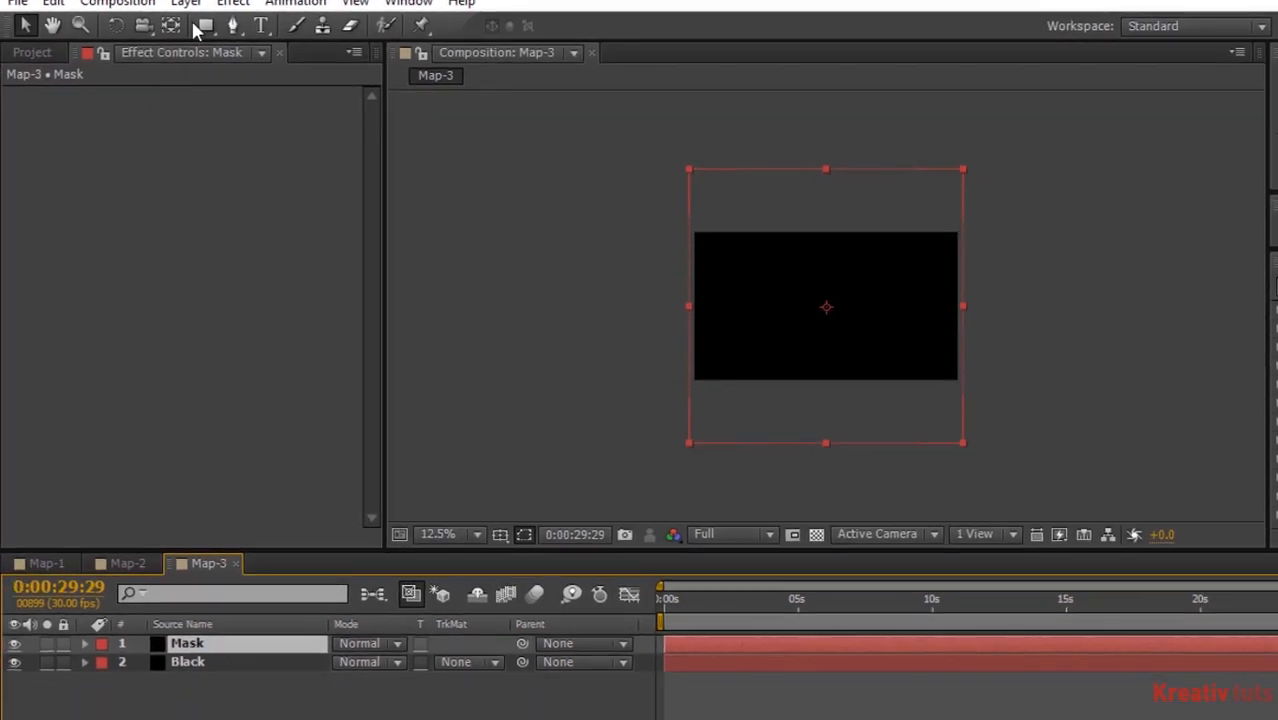
pyautogui.doubleClick(205, 25)
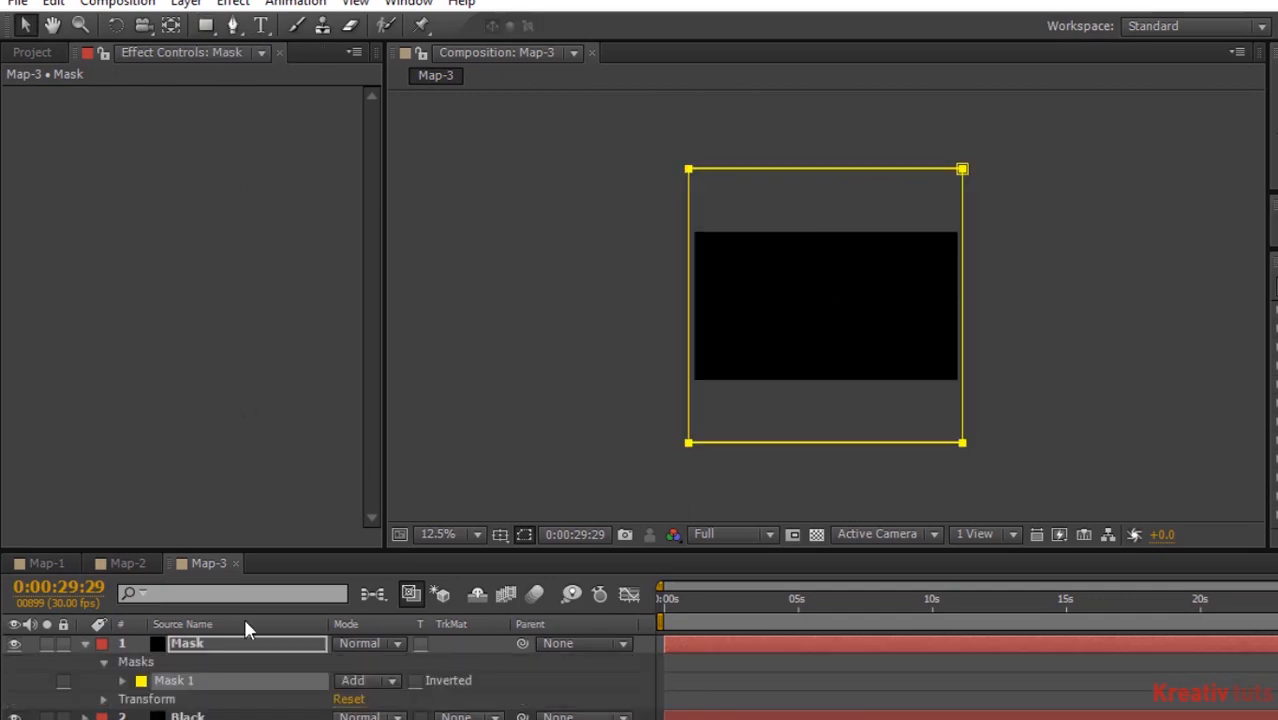
pyautogui.click(122, 681)
pyautogui.click(365, 718)
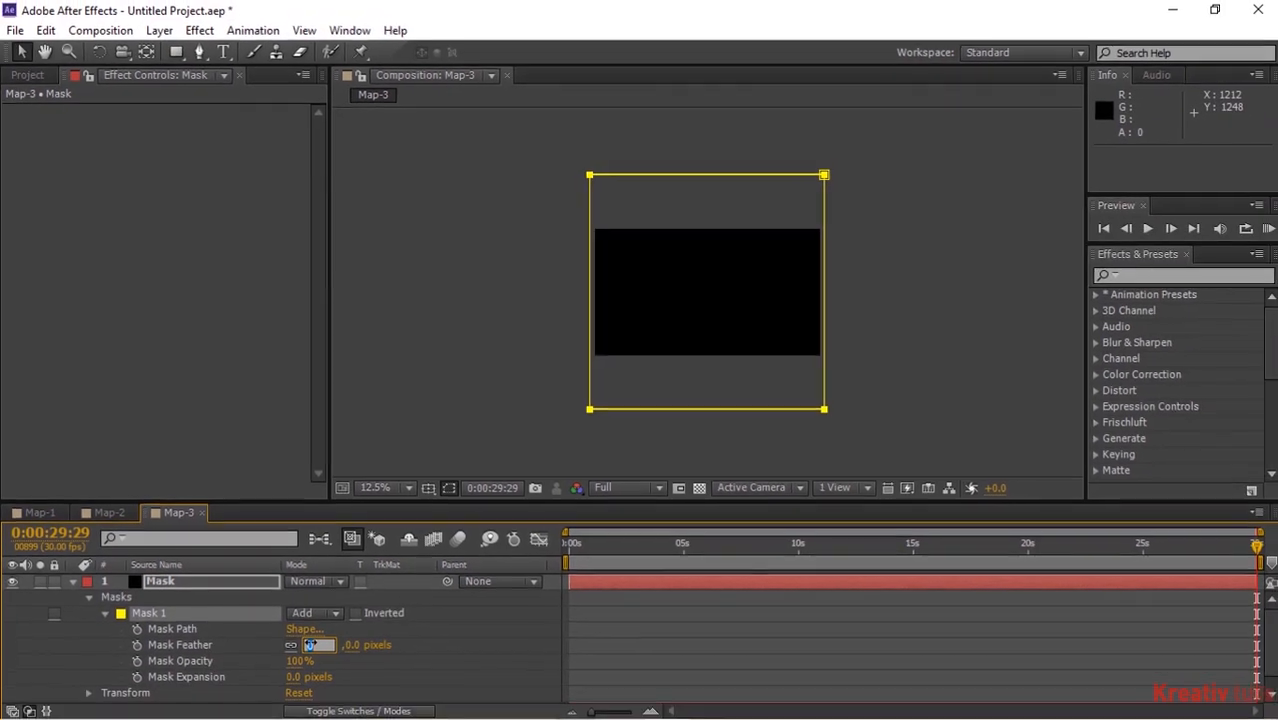
pyautogui.write('580')
pyautogui.press('Return')
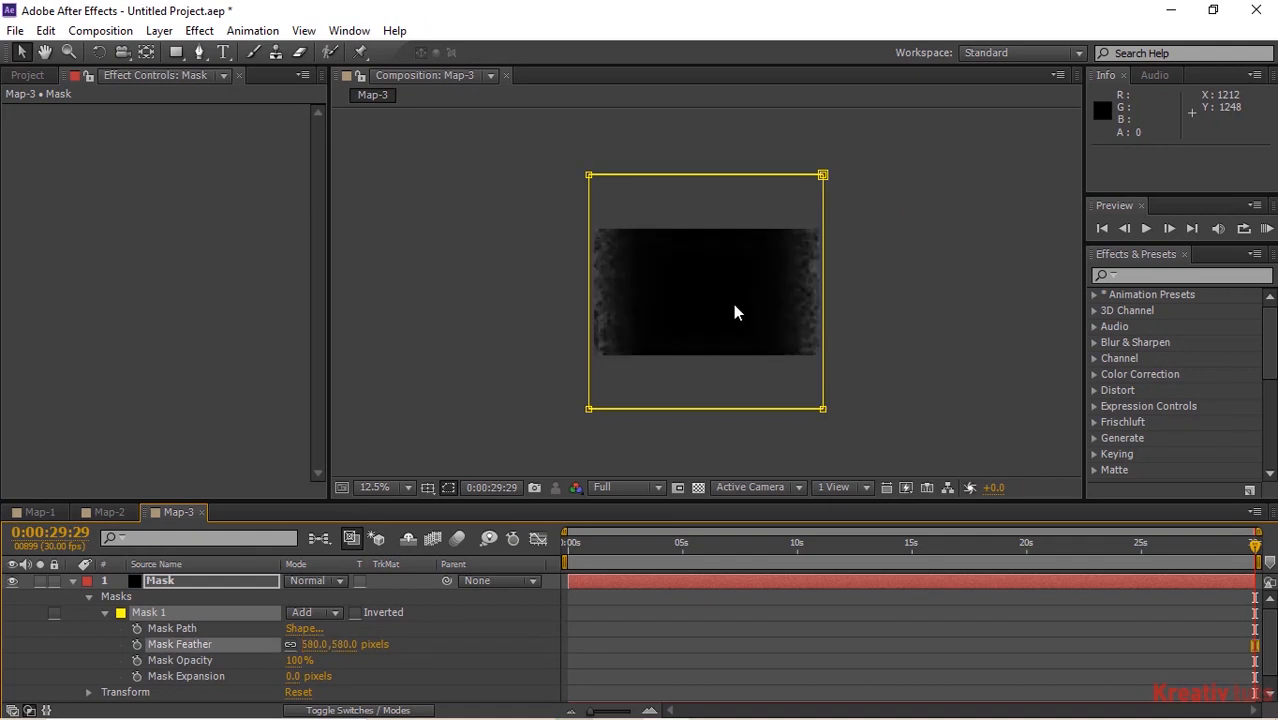
# Move the Mask layer straight up until its lower edge lies slightly above the bottom of the frame, and collapse its properties
pyautogui.click(733, 306)
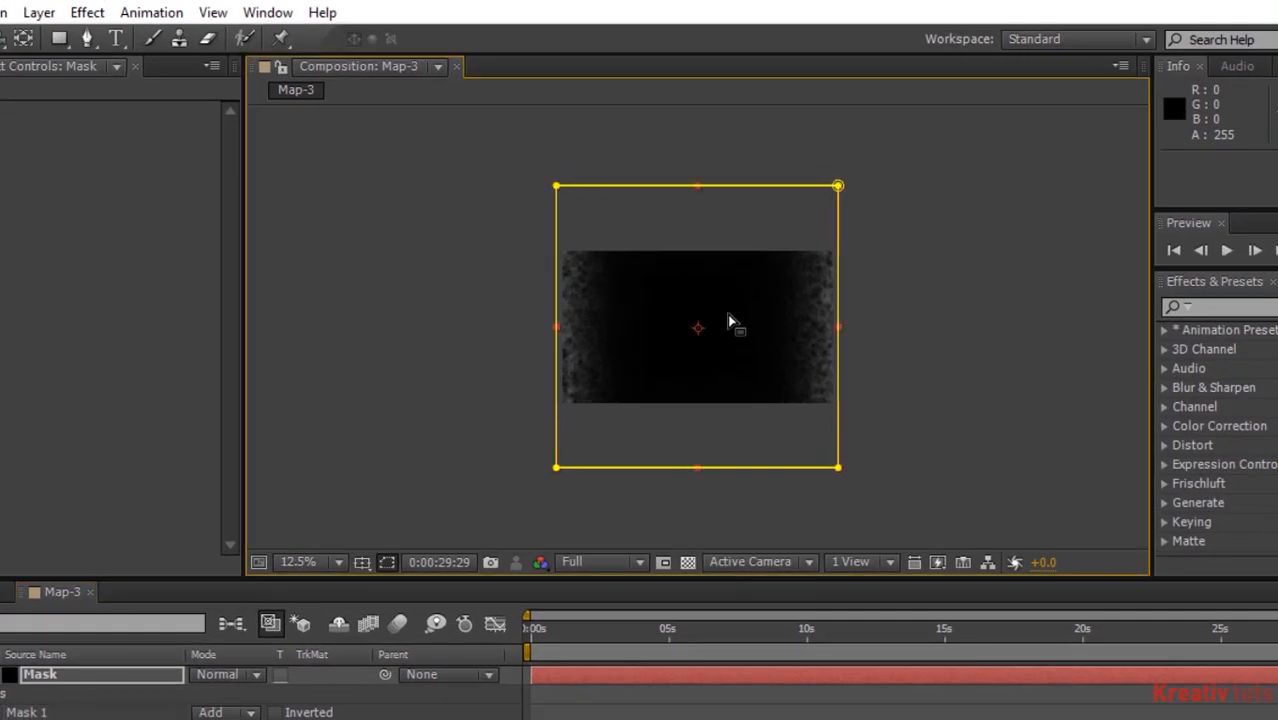
pyautogui.moveTo(698, 330); pyautogui.dragTo(698, 265)
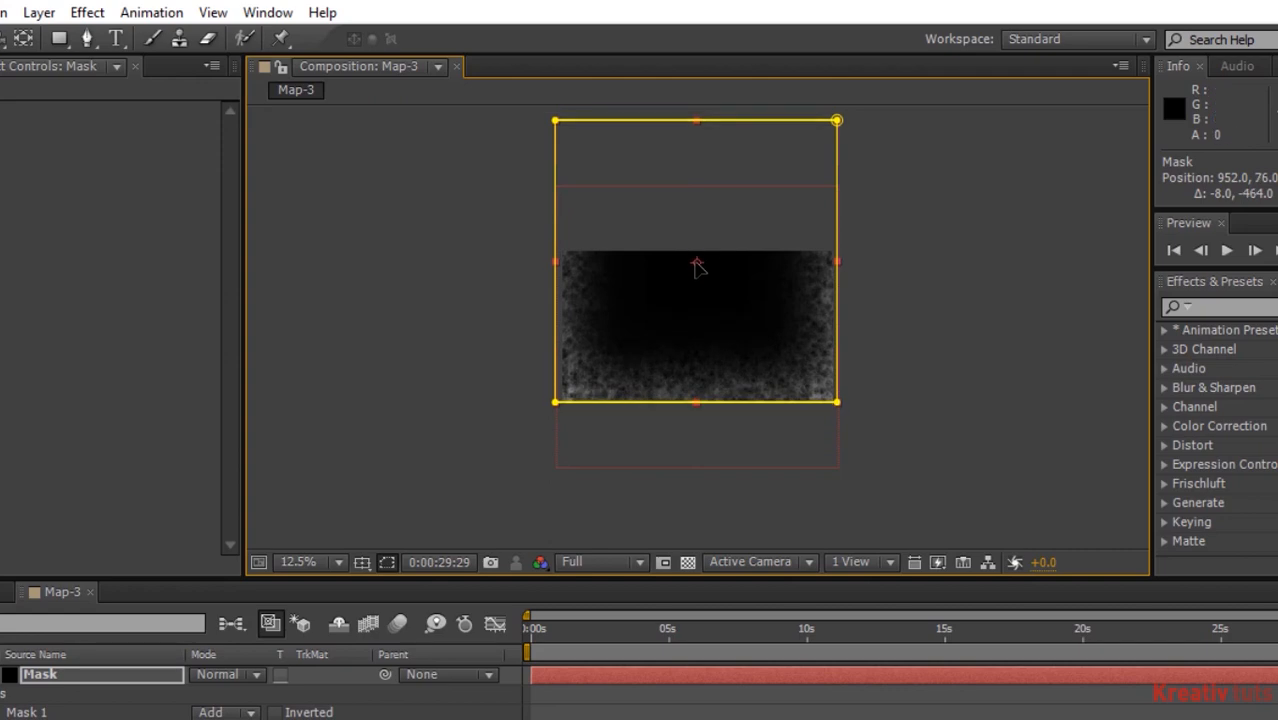
pyautogui.press('.')
pyautogui.click(12, 703)
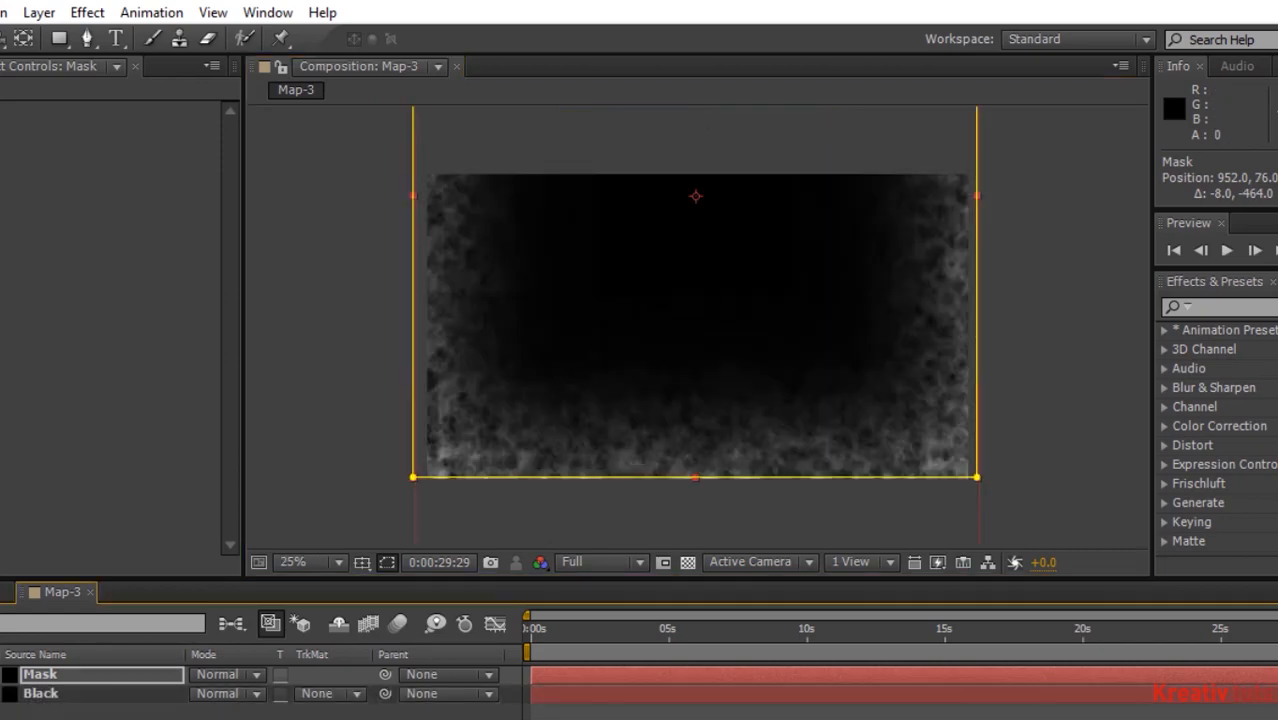
pyautogui.moveTo(699, 200); pyautogui.dragTo(699, 157)
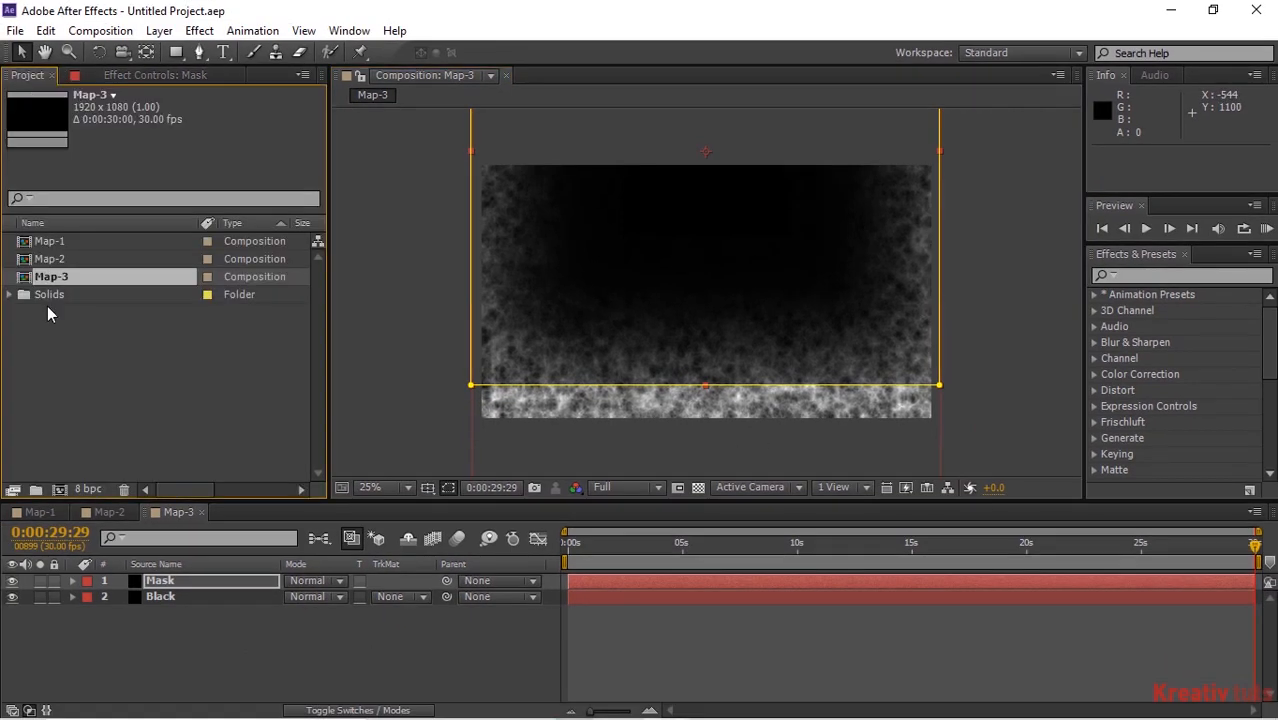
# Duplicate the Map-1 composition as Texture-1 and open the copy
pyautogui.click(60, 241)
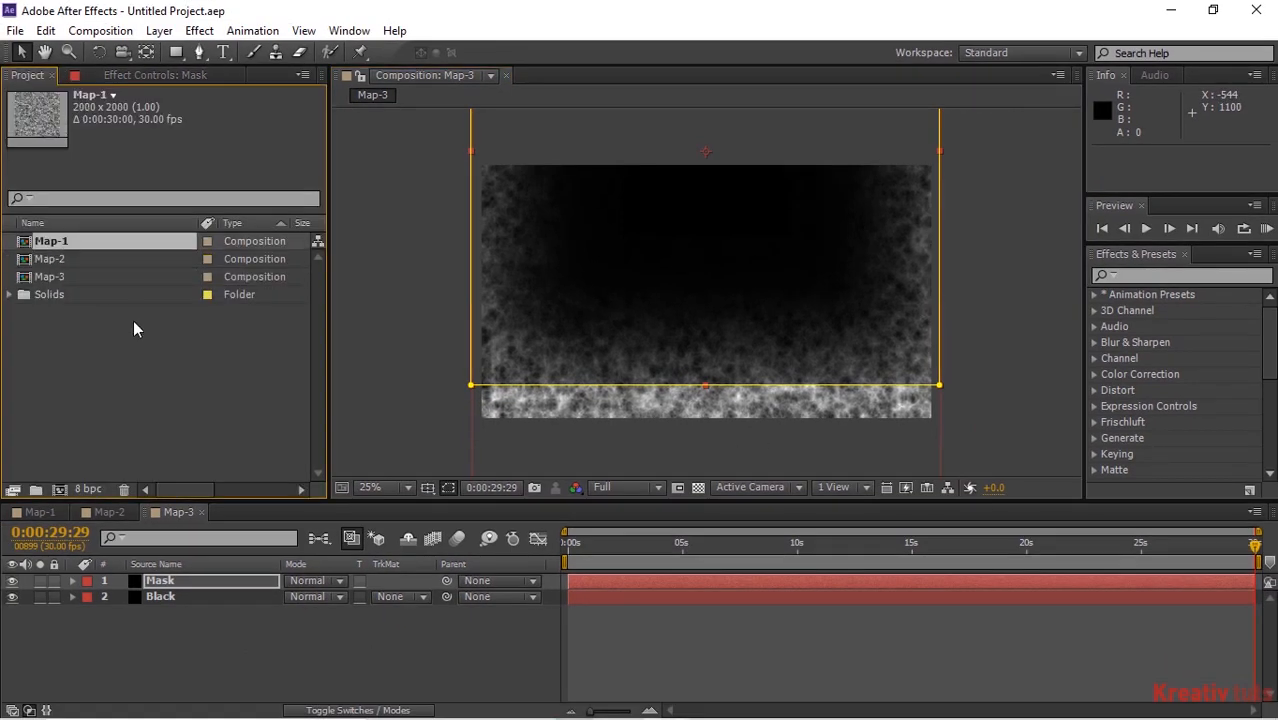
pyautogui.hotkey('ctrl', 'd')
pyautogui.press('Return')
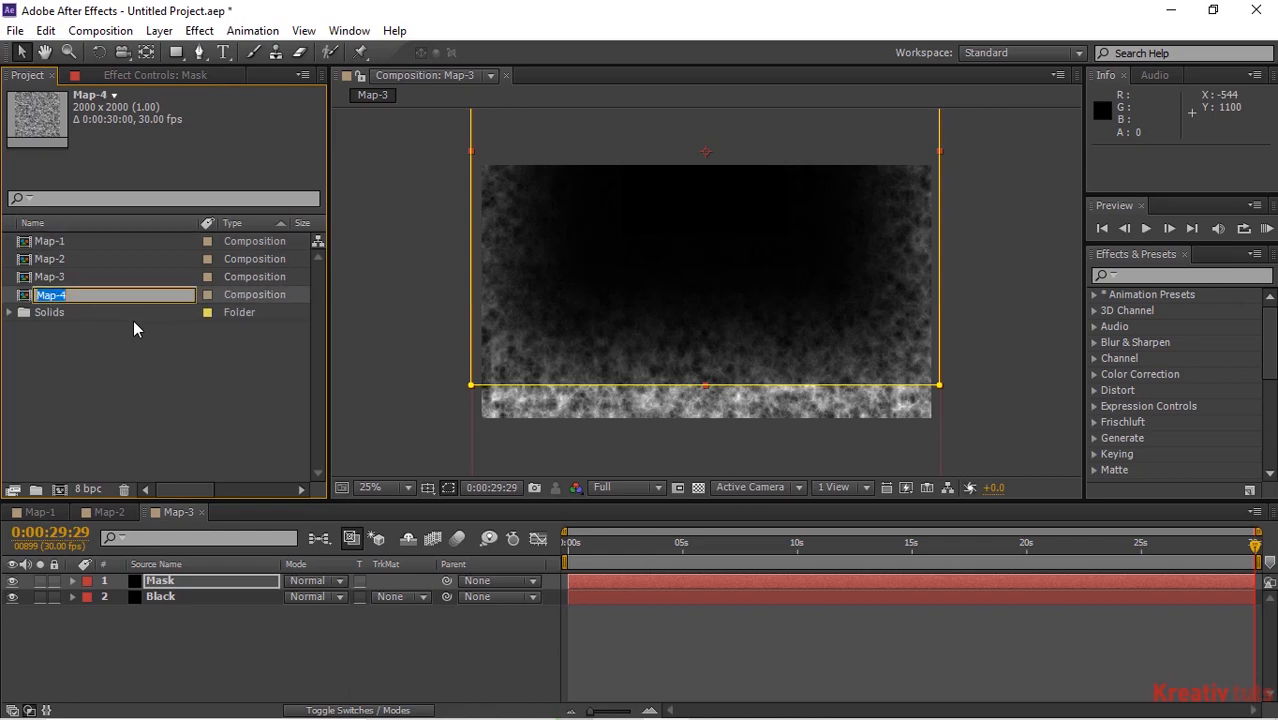
pyautogui.write('Texture-1')
pyautogui.press('Return')
pyautogui.doubleClick(120, 314)
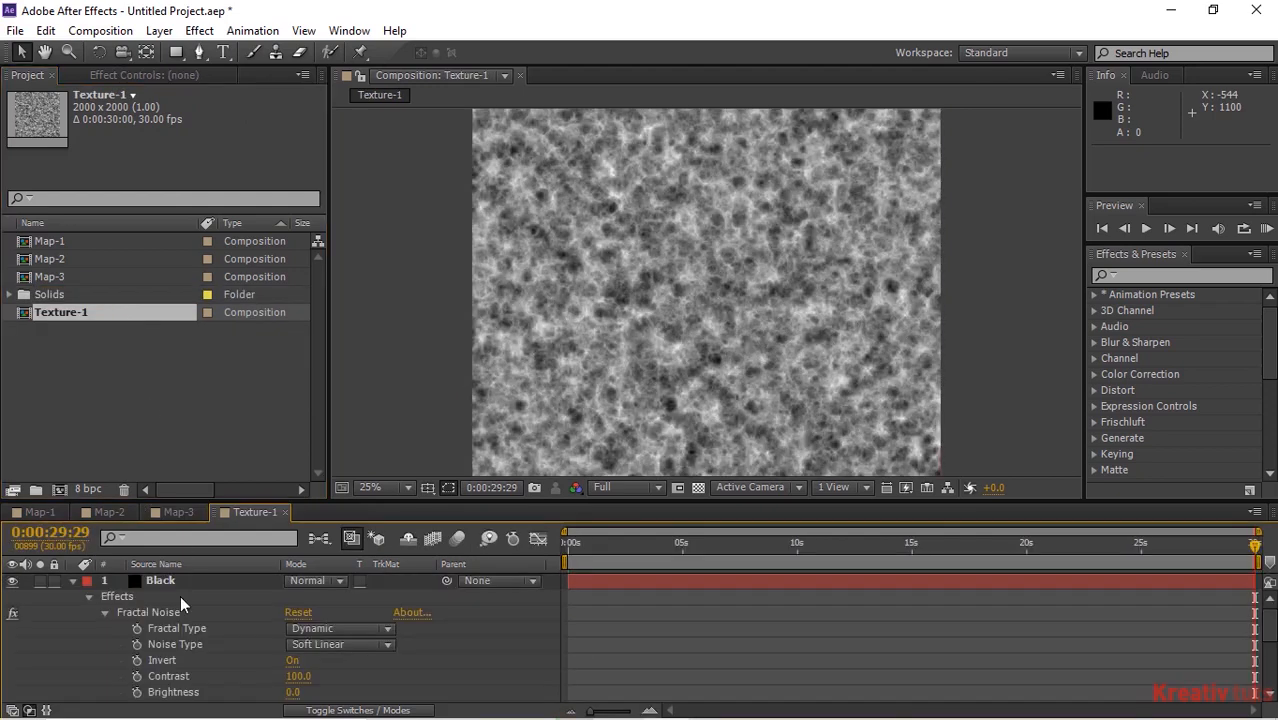
# Collapse the Black layer's properties in Texture-1 and add a new adjustment layer above it
pyautogui.click(72, 582)
pyautogui.click(160, 580)
pyautogui.click(157, 74)
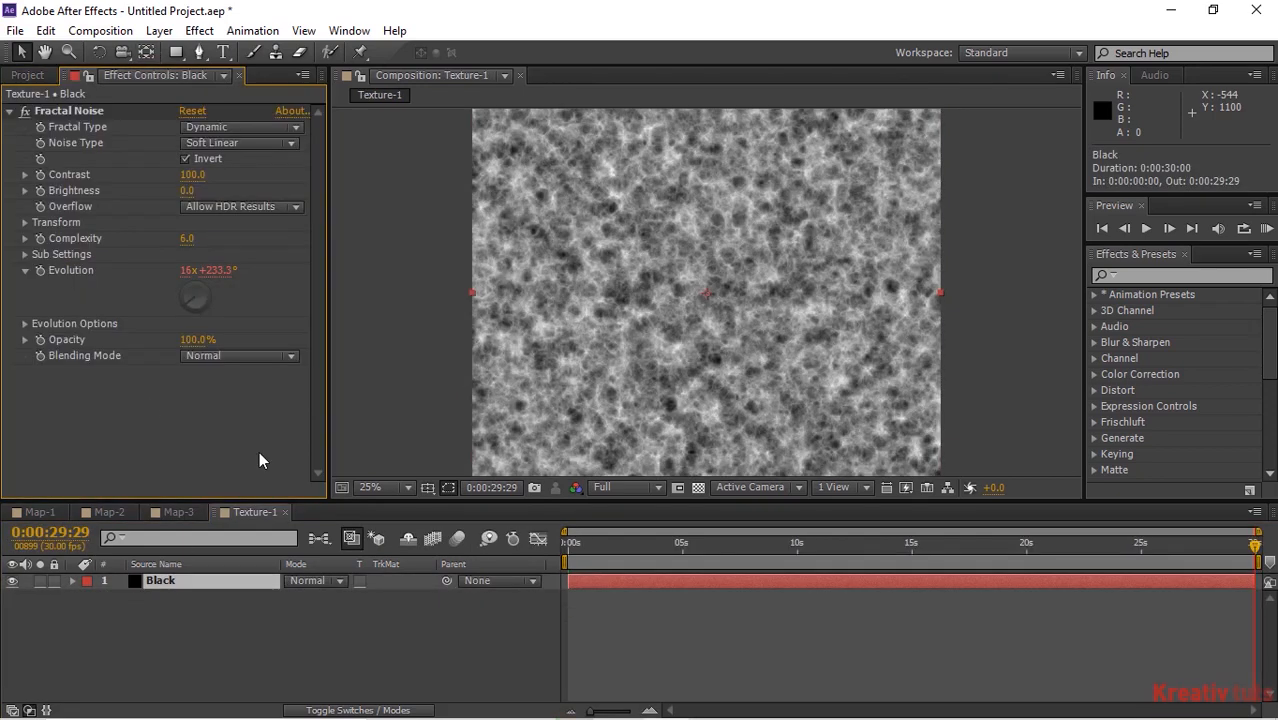
pyautogui.click(219, 655)
pyautogui.rightClick(160, 625)
pyautogui.moveTo(340, 424)
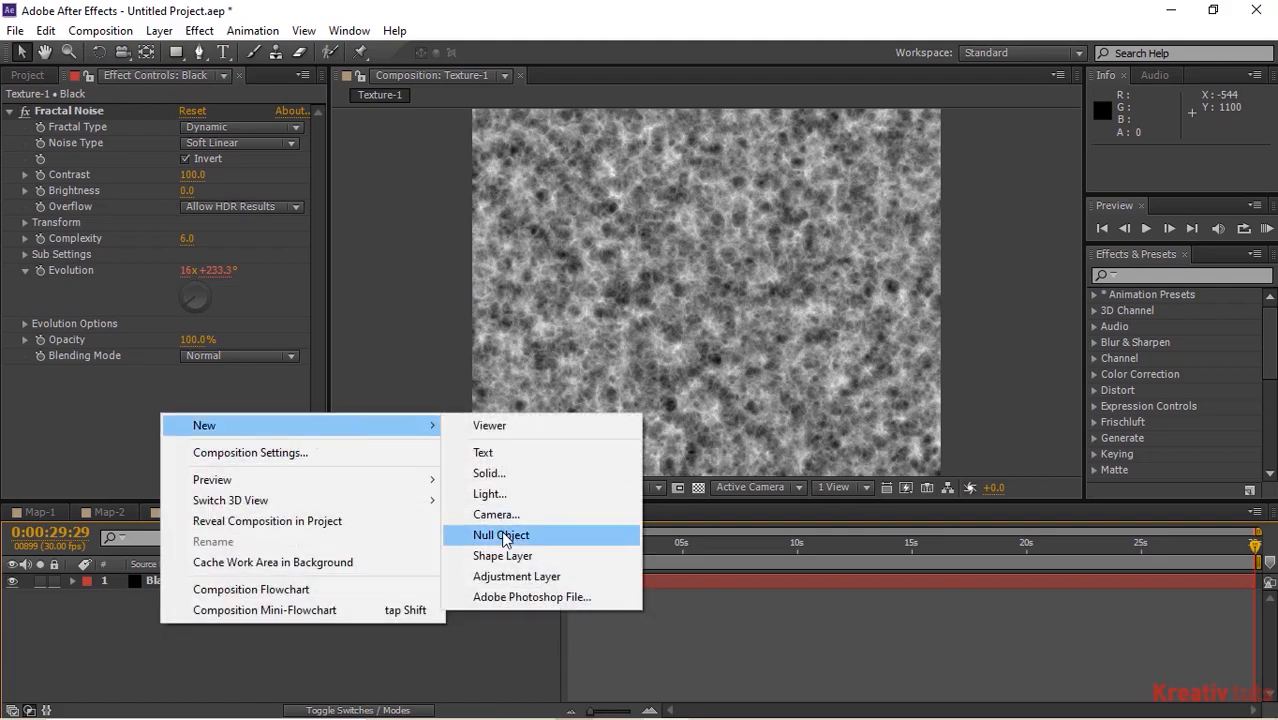
pyautogui.click(509, 578)
# Find the Color Balance effect and apply it to the adjustment layer
pyautogui.click(1195, 276)
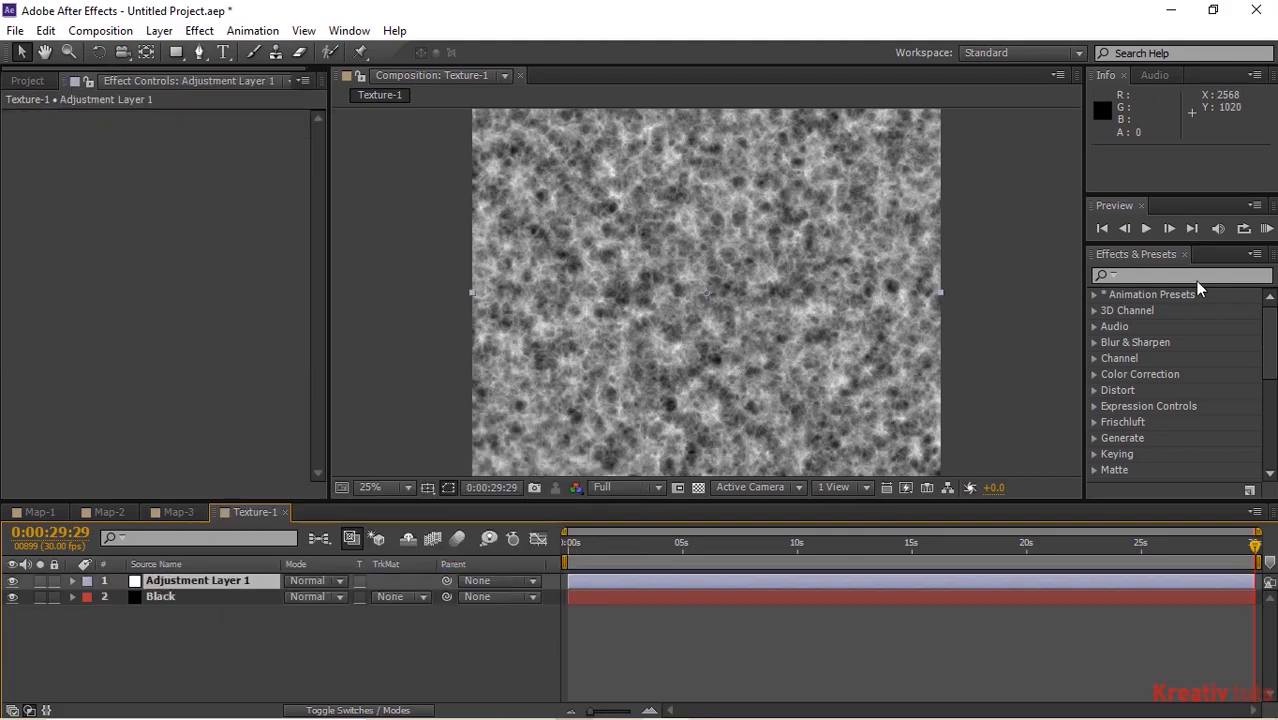
pyautogui.write('color ba')
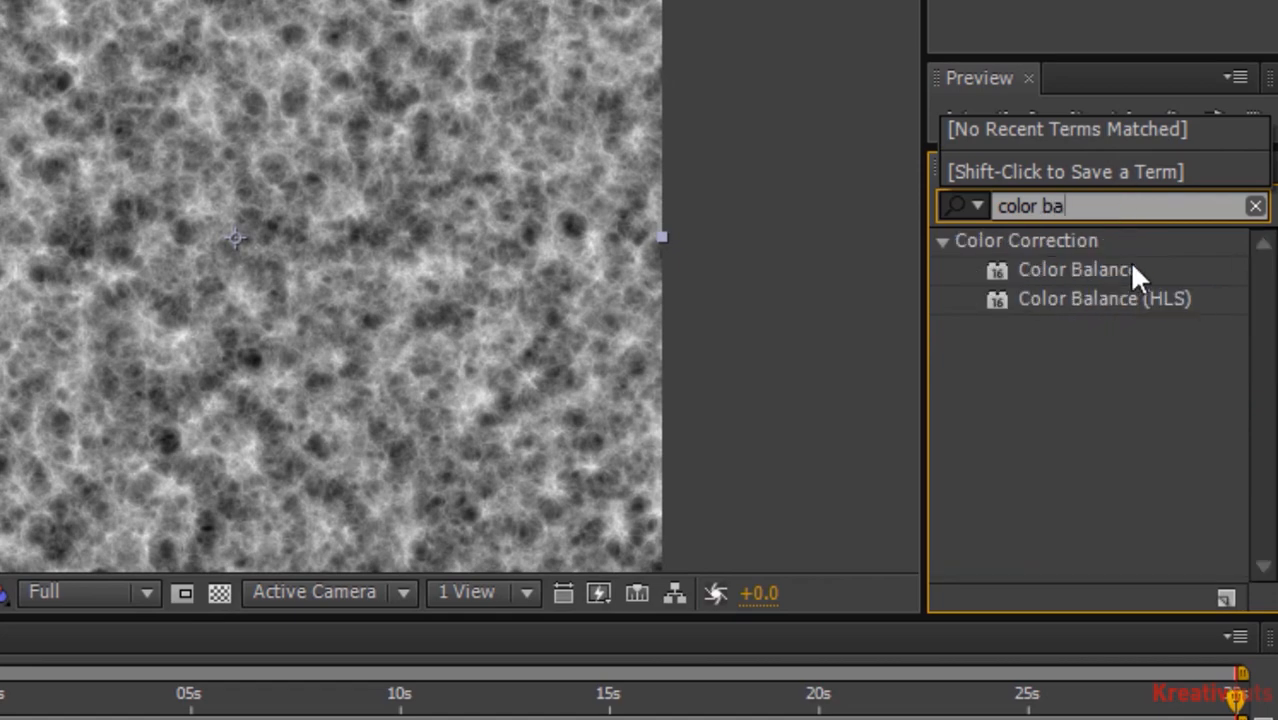
pyautogui.click(1130, 269)
# Set Color Balance's Shadow Green Balance to -16 and Shadow Blue Balance to -35
pyautogui.click(234, 101)
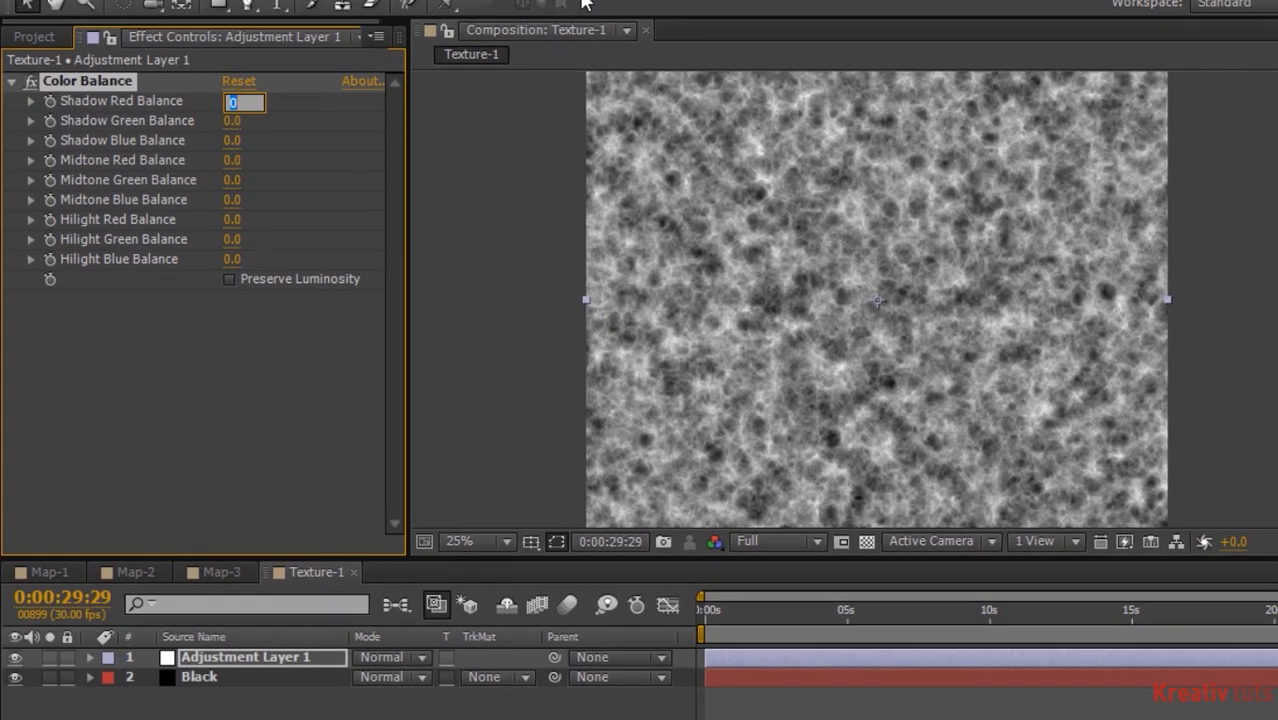
pyautogui.press('Tab')
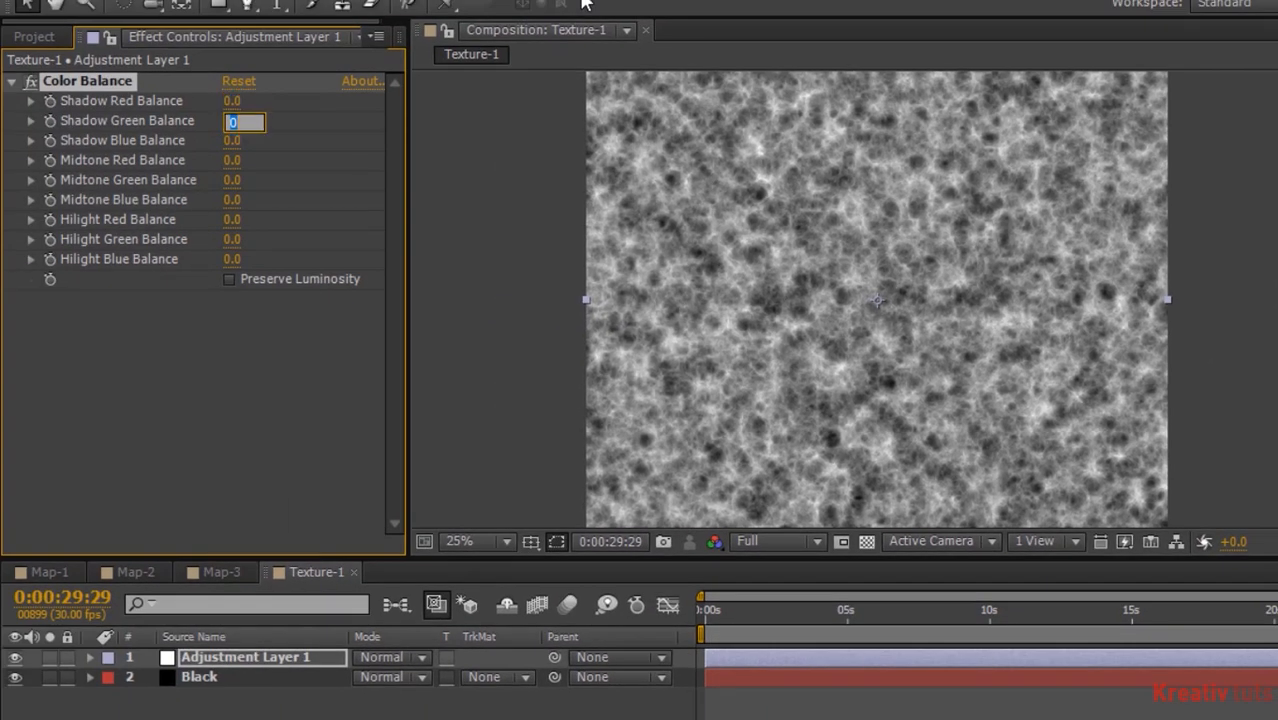
pyautogui.write('-16')
pyautogui.press('Tab')
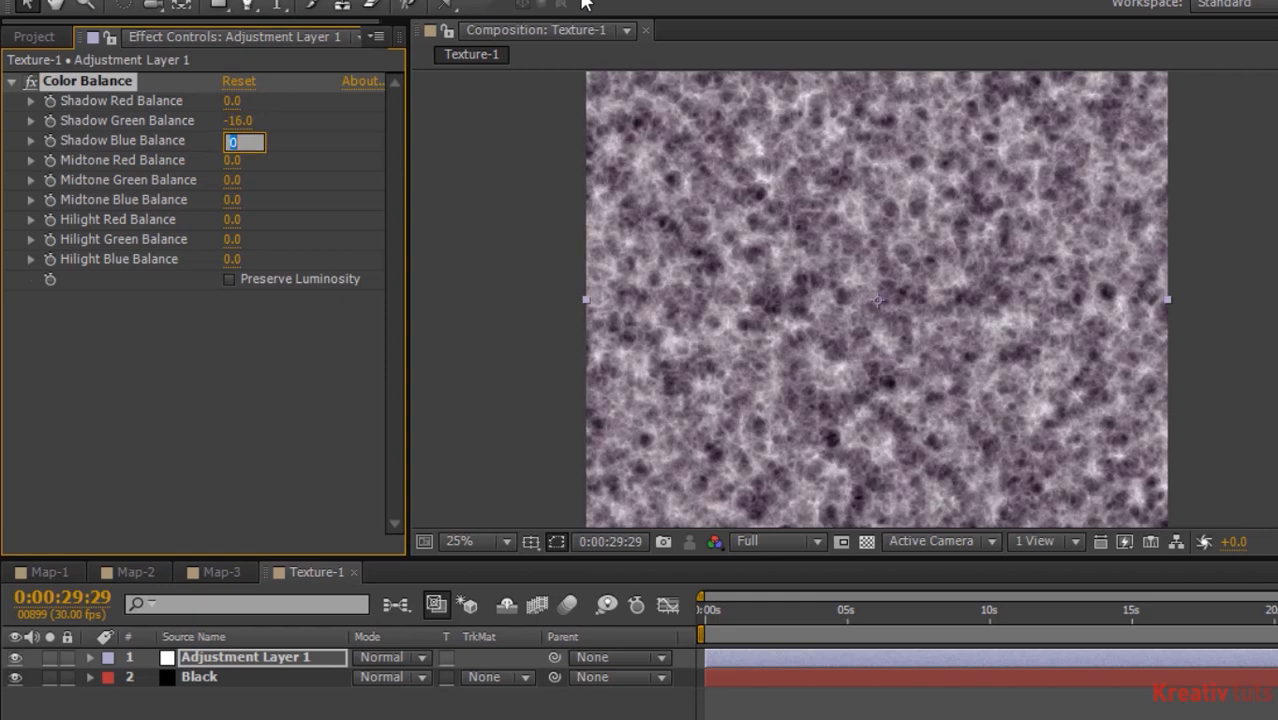
pyautogui.write('-35')
pyautogui.press('Tab')
# Set the Midtone Green Balance to -84 and the Midtone Blue Balance to -82
pyautogui.press('Tab')
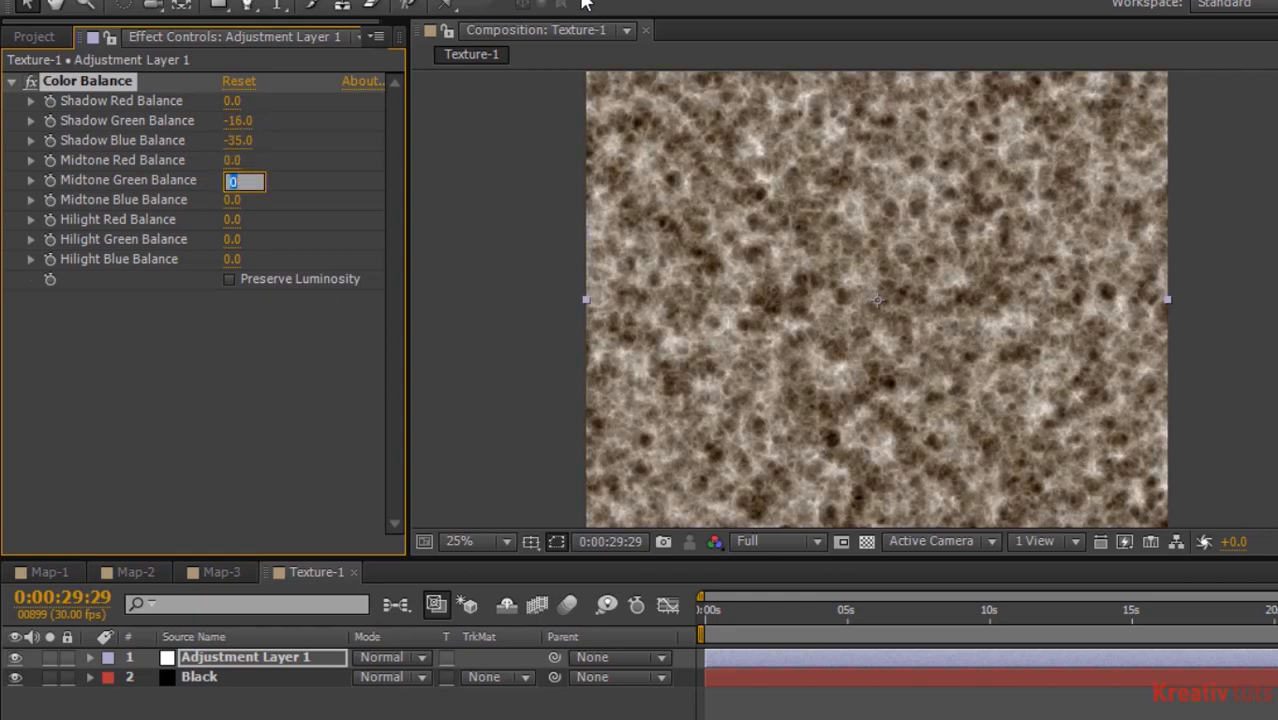
pyautogui.write('-84')
pyautogui.press('Tab')
pyautogui.write('-')
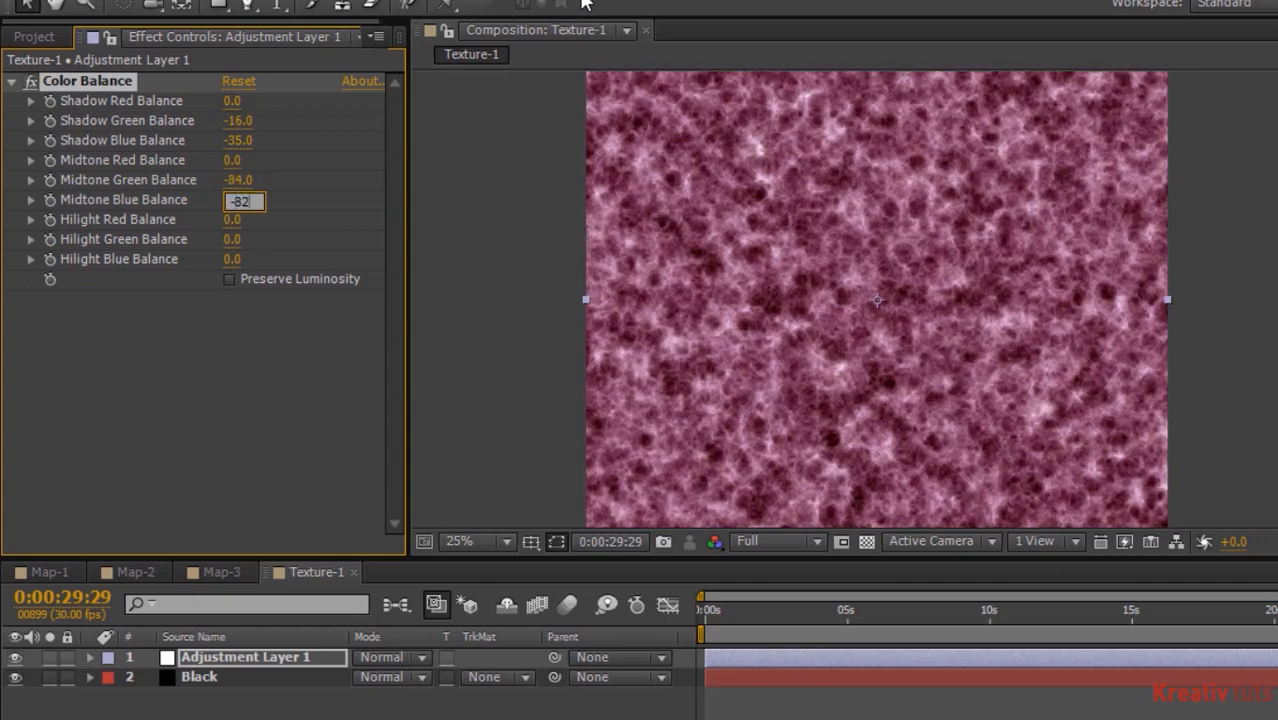
pyautogui.write('82')
pyautogui.press('Tab')
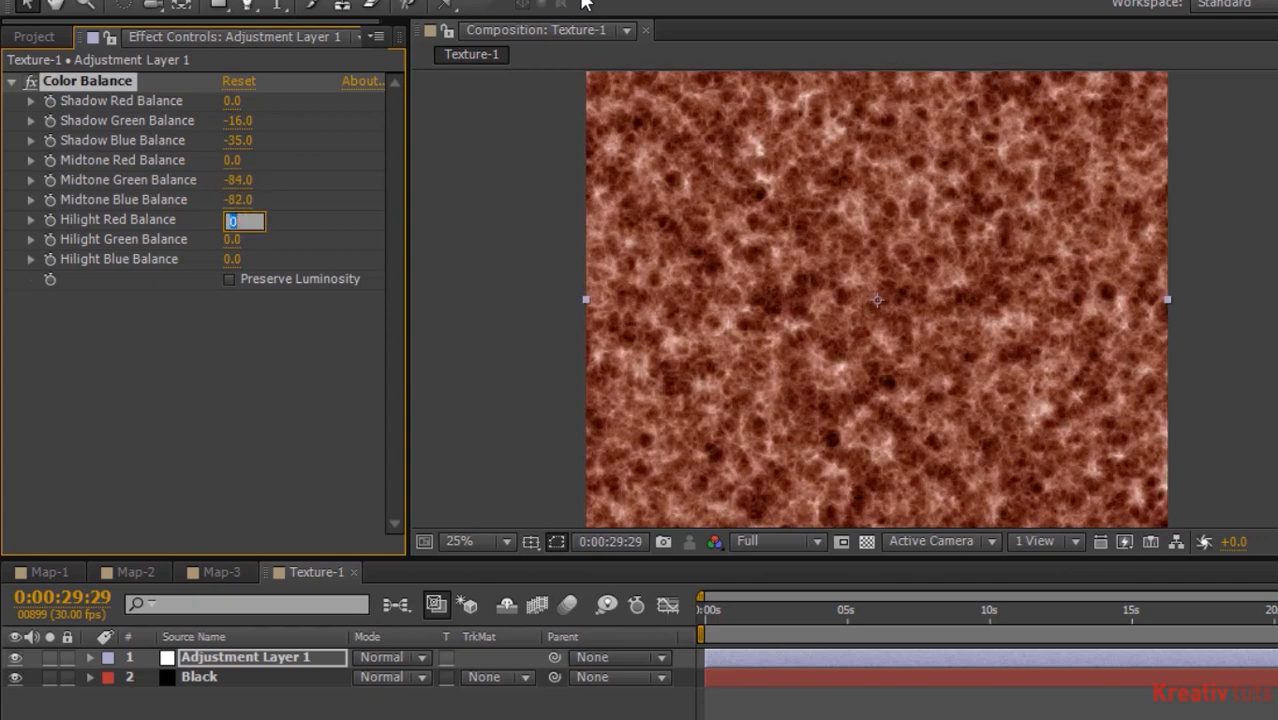
# Set the Hilight Red Balance to 22, Hilight Green Balance to -47 and Hilight Blue Balance to -74
pyautogui.write('22')
pyautogui.press('Tab')
pyautogui.write('-')
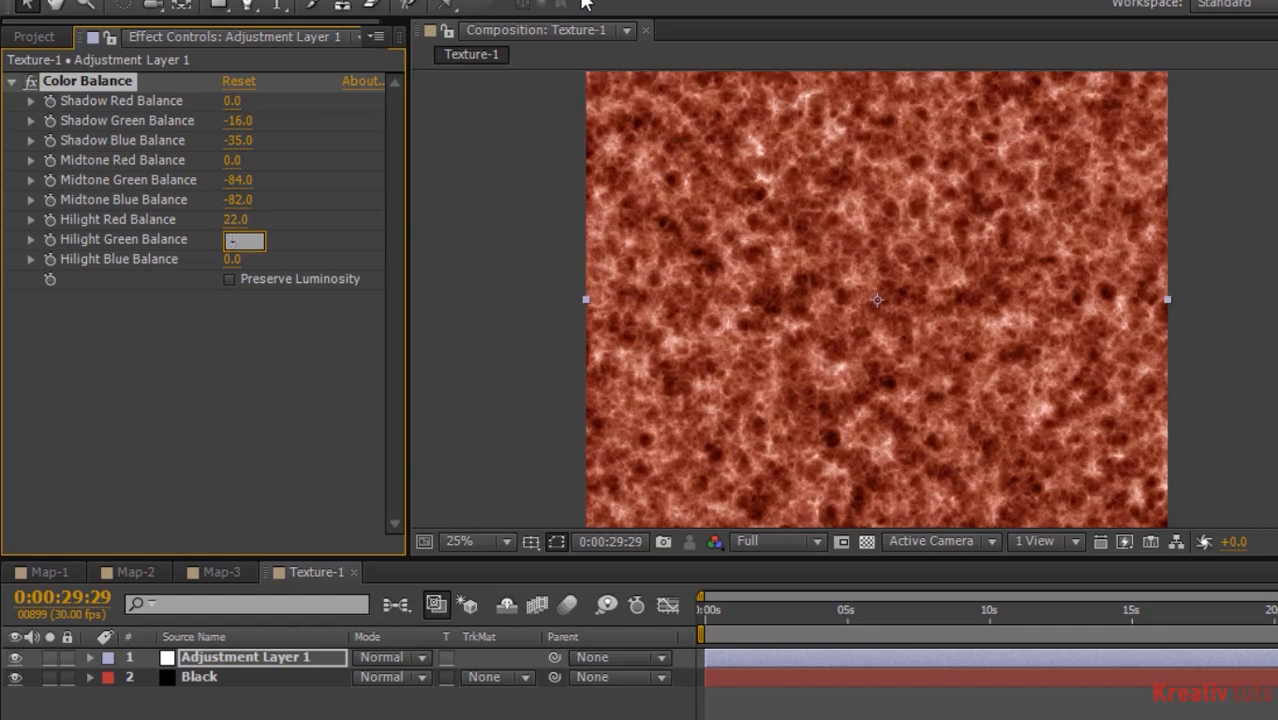
pyautogui.write('47')
pyautogui.press('Tab')
pyautogui.write('-')
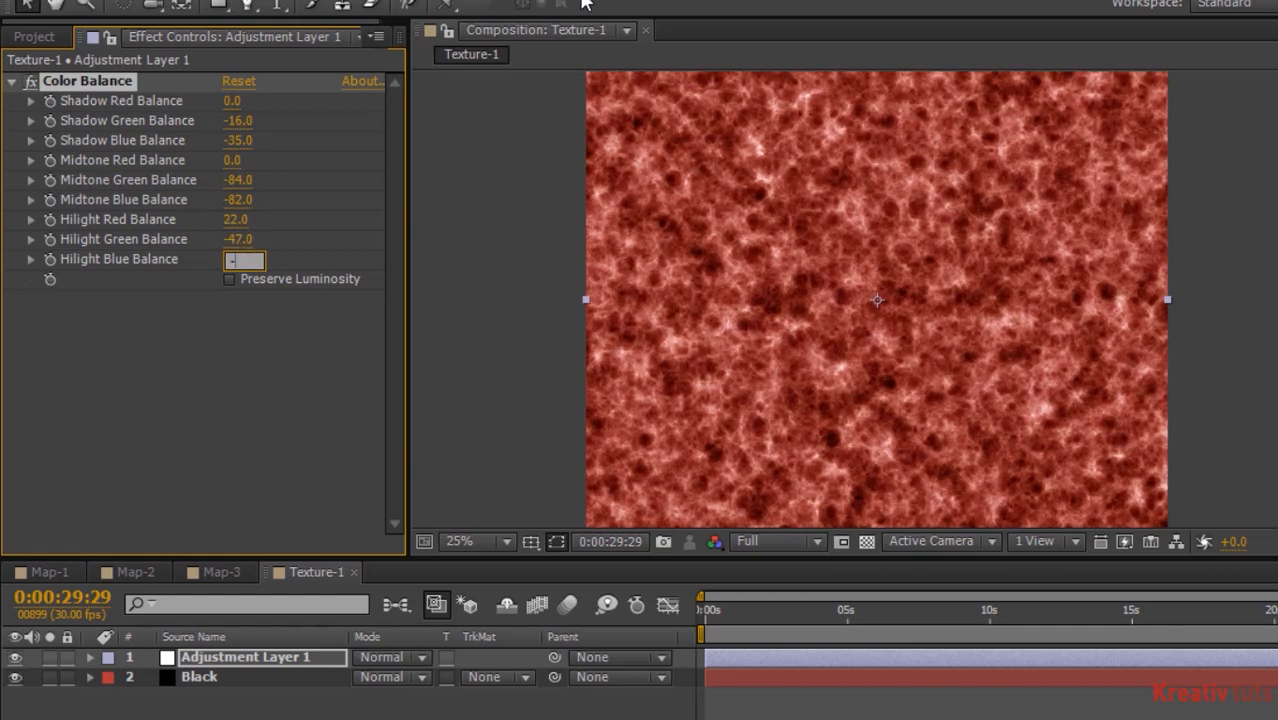
pyautogui.write('74')
pyautogui.press('Return')
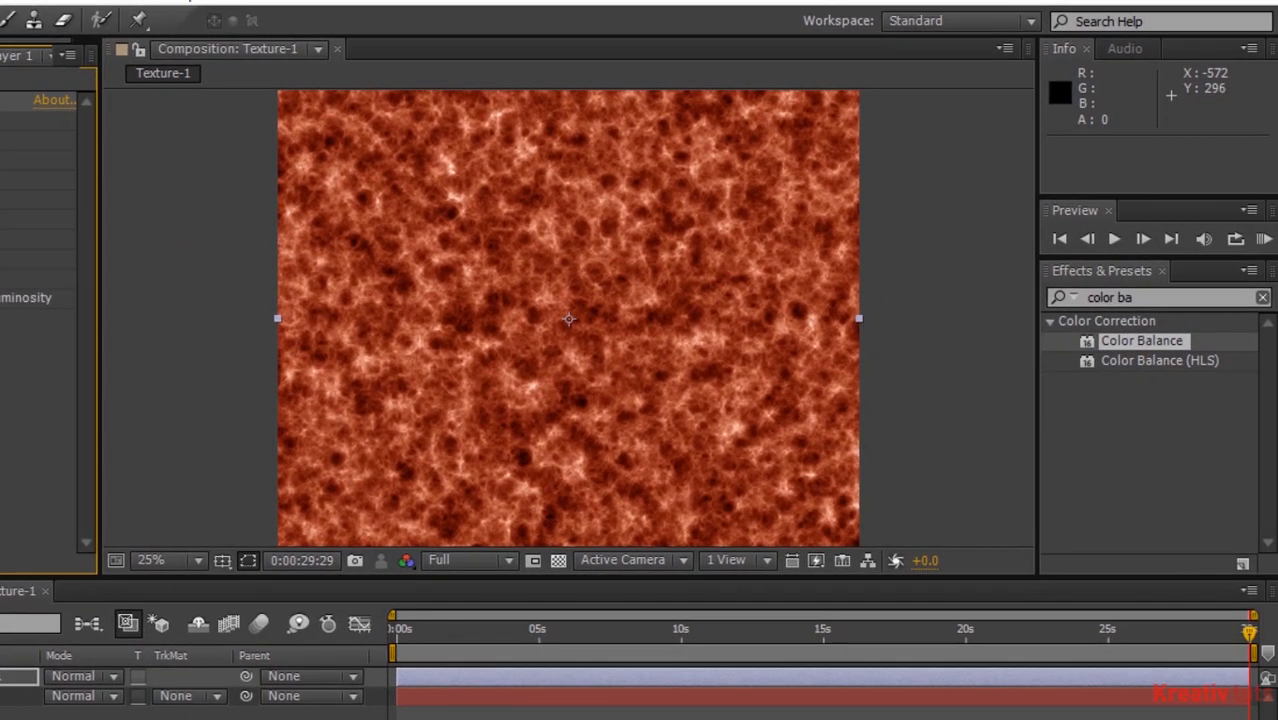
# Find the Hue/Saturation effect and add it below Color Balance on the adjustment layer
pyautogui.click(1186, 291)
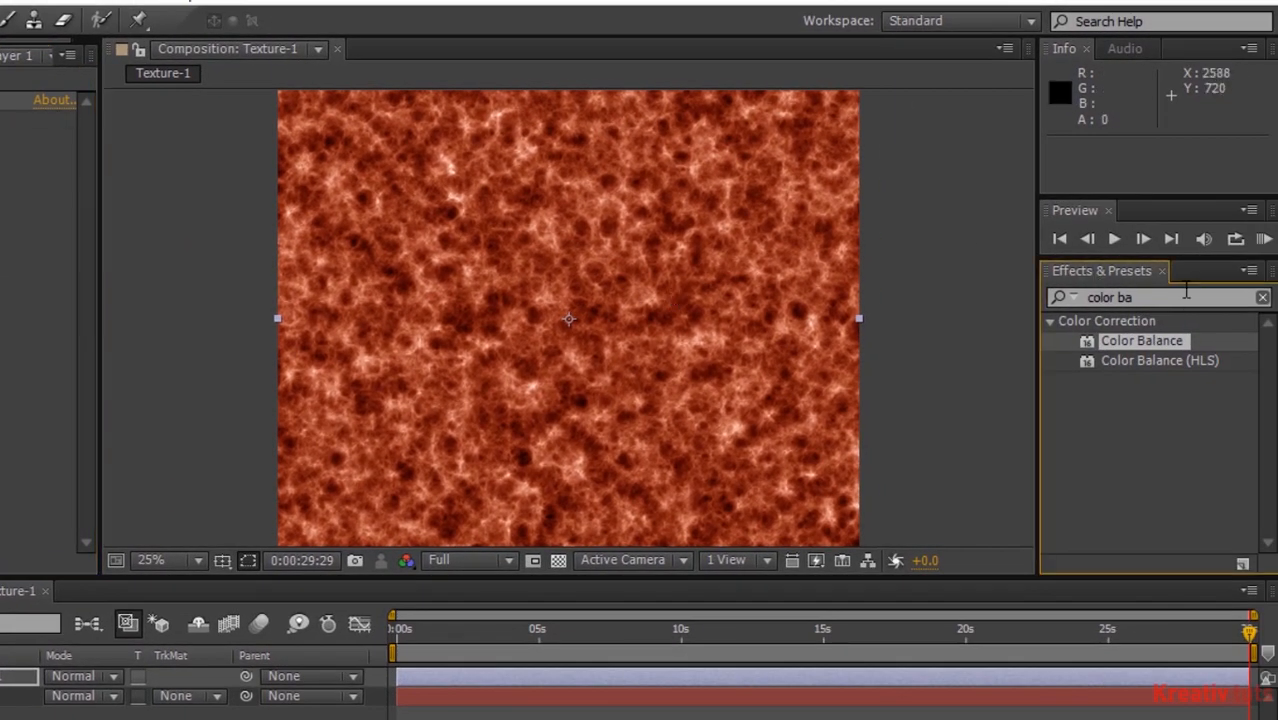
pyautogui.doubleClick(1181, 297)
pyautogui.press('BackSpace')
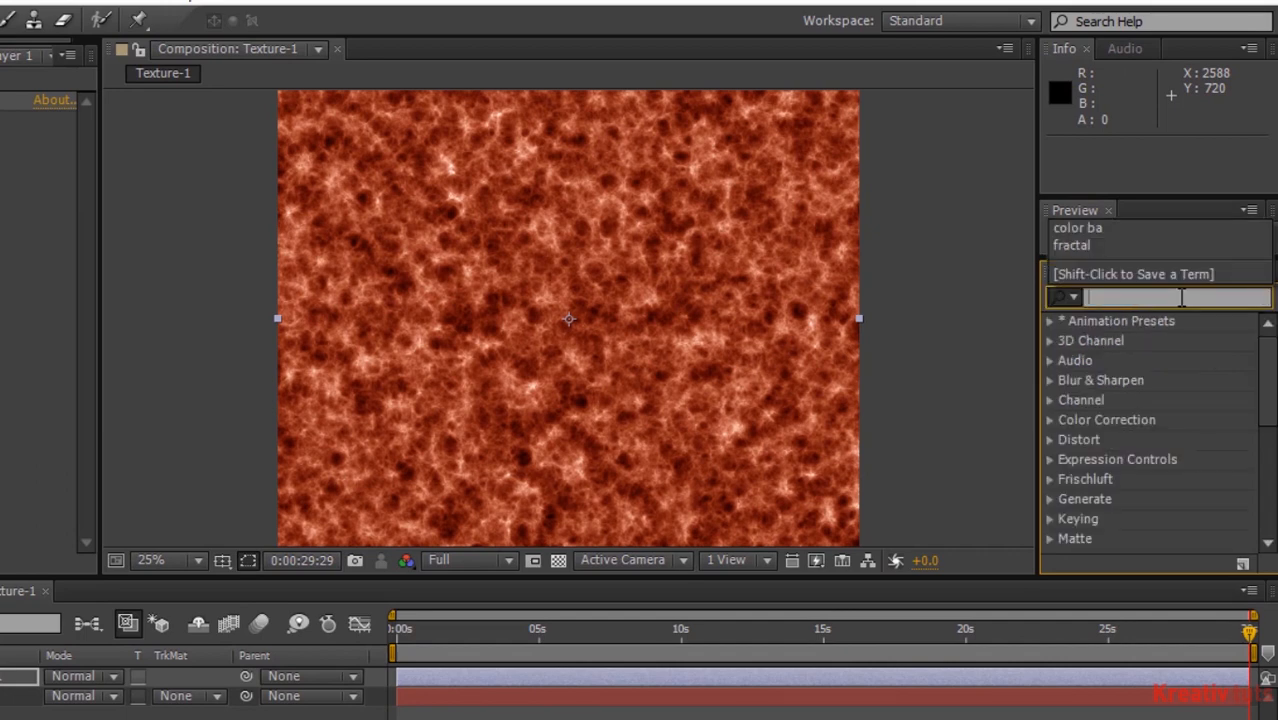
pyautogui.write('hue')
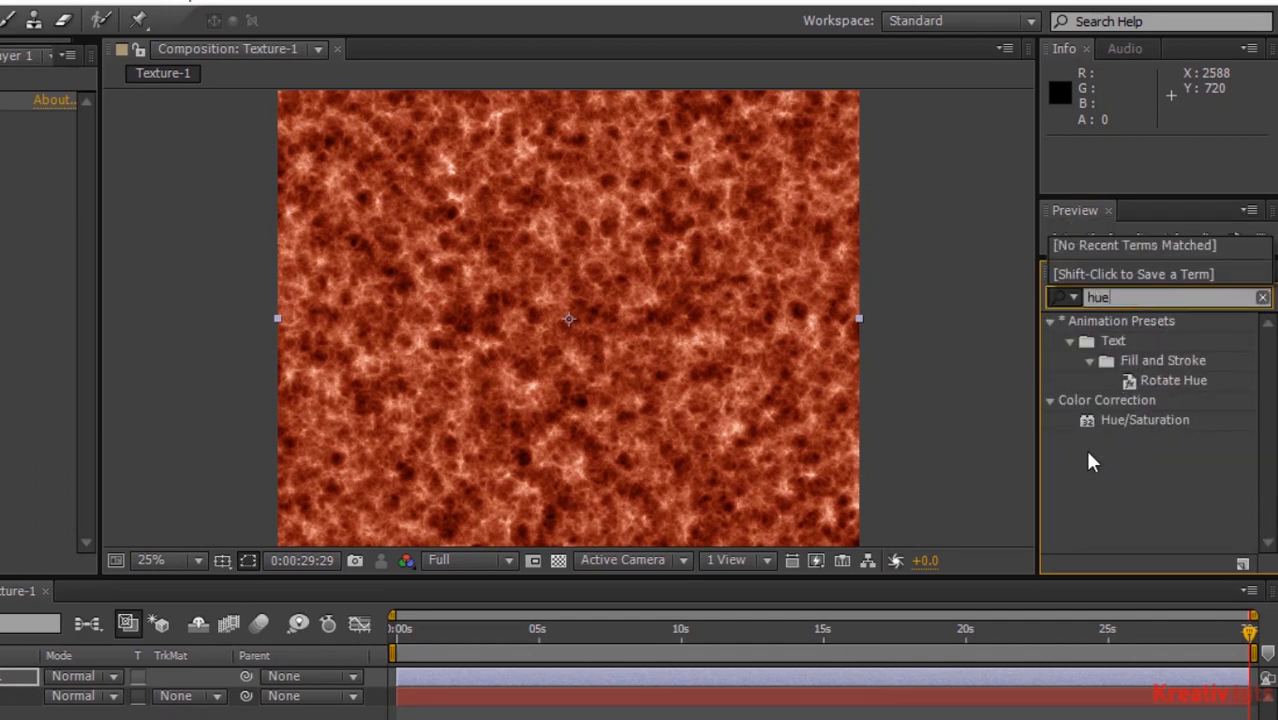
pyautogui.moveTo(1155, 420); pyautogui.dragTo(40, 118)
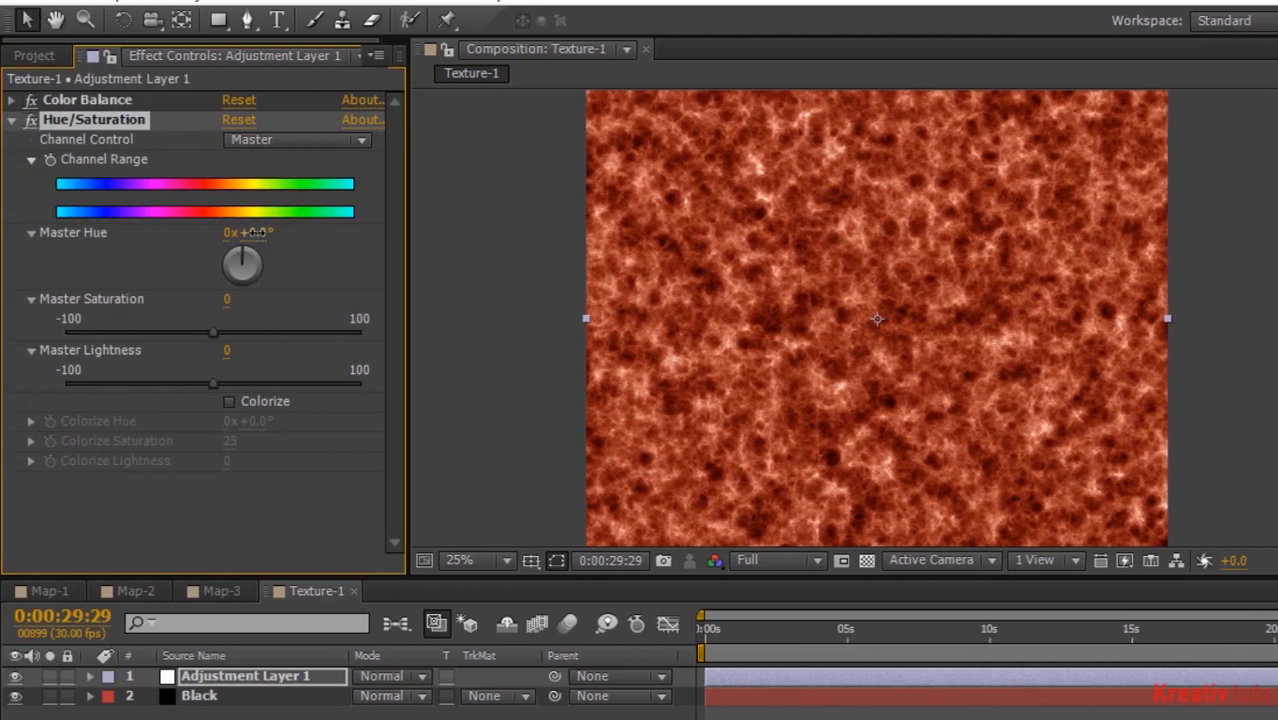
# Set Hue/Saturation's Master Hue to 9° and Master Saturation to 42
pyautogui.click(127, 232)
pyautogui.write('9')
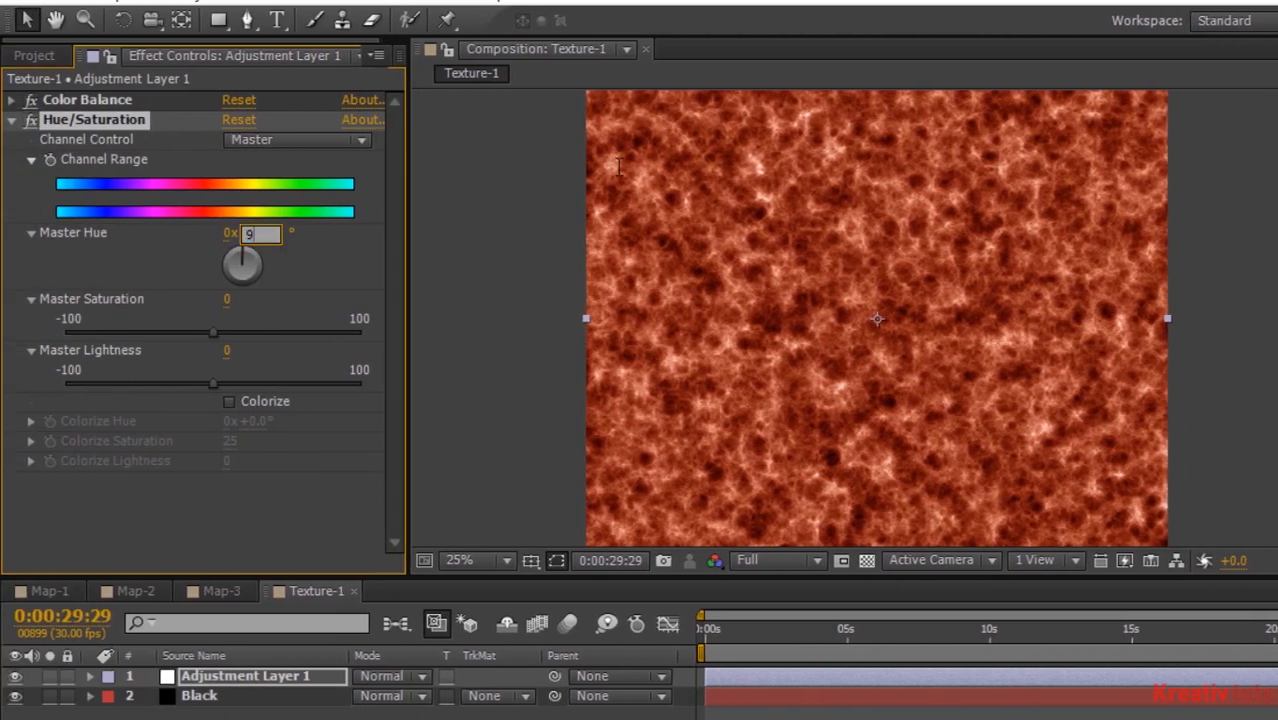
pyautogui.press('Tab')
pyautogui.write('42')
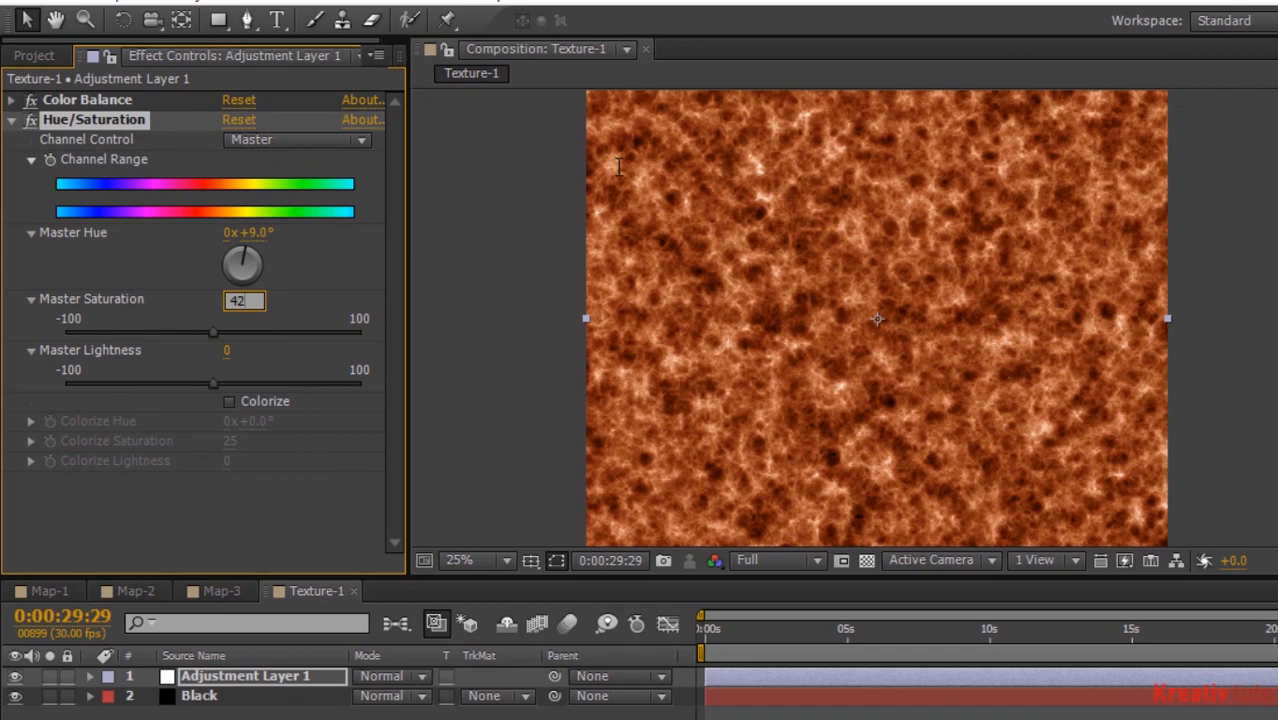
pyautogui.press('Return')
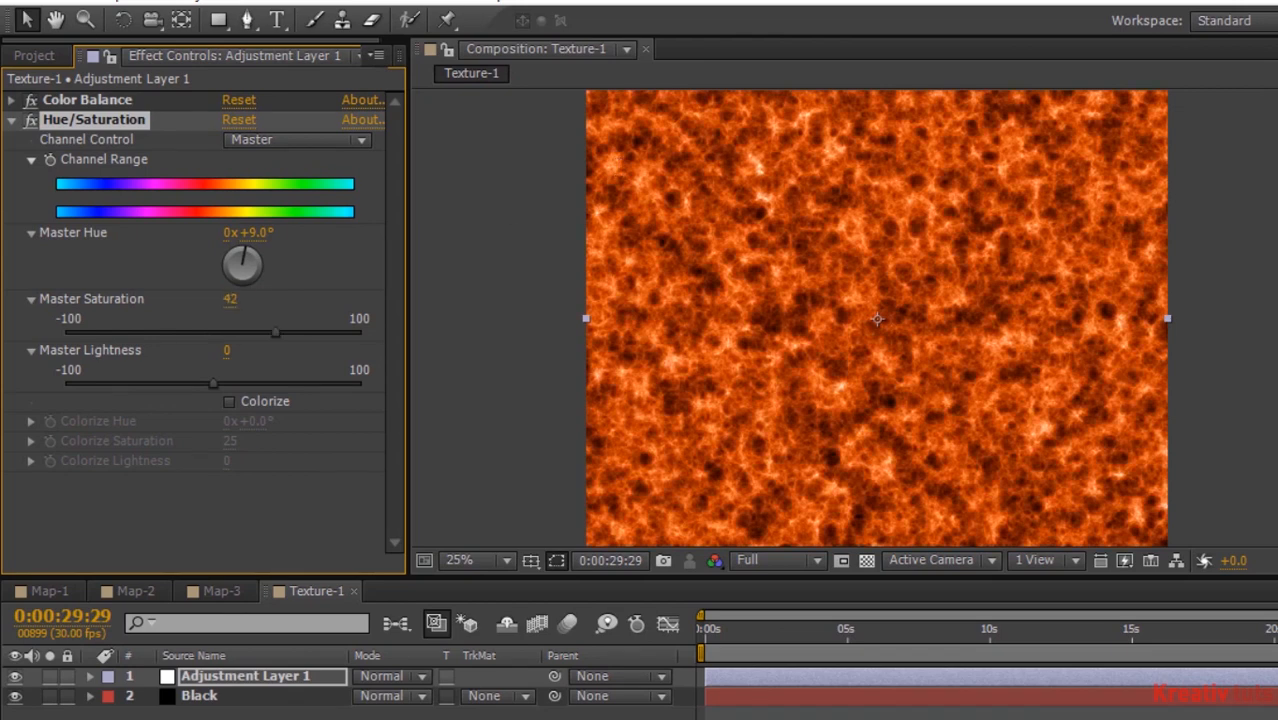
# Duplicate the Texture-1 composition and open the copy
pyautogui.click(33, 55)
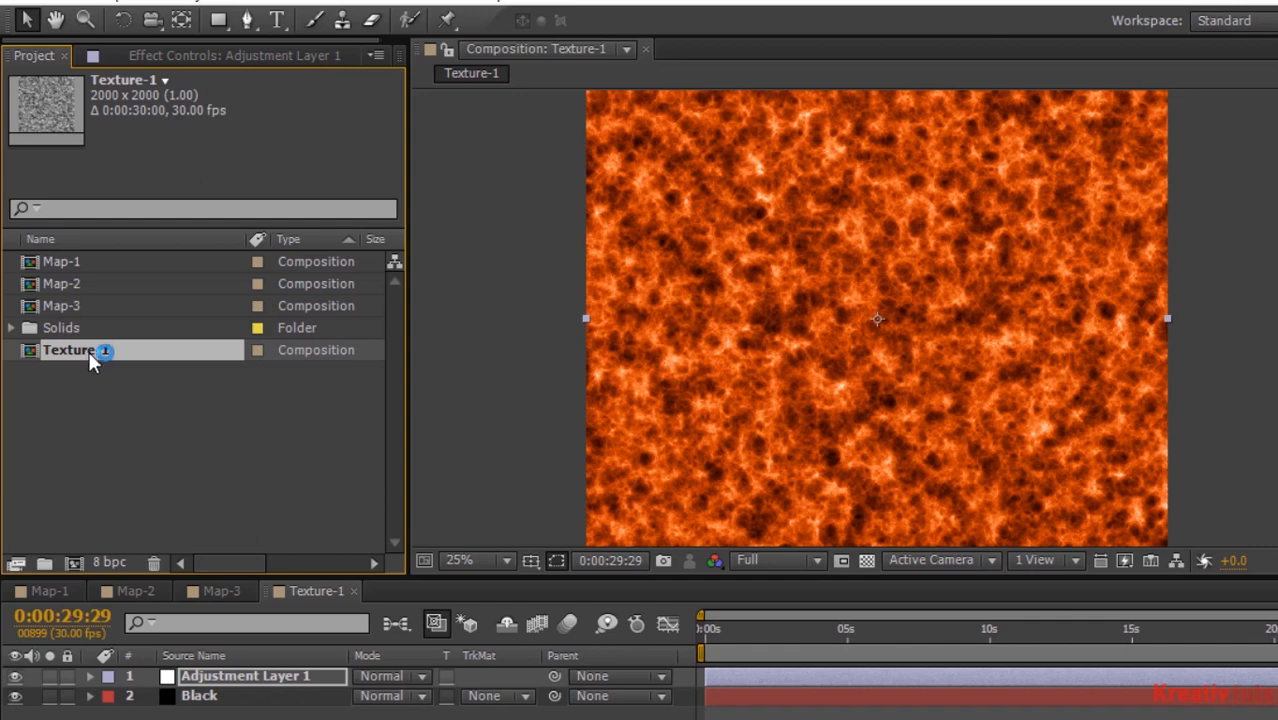
pyautogui.hotkey('ctrl', 'd')
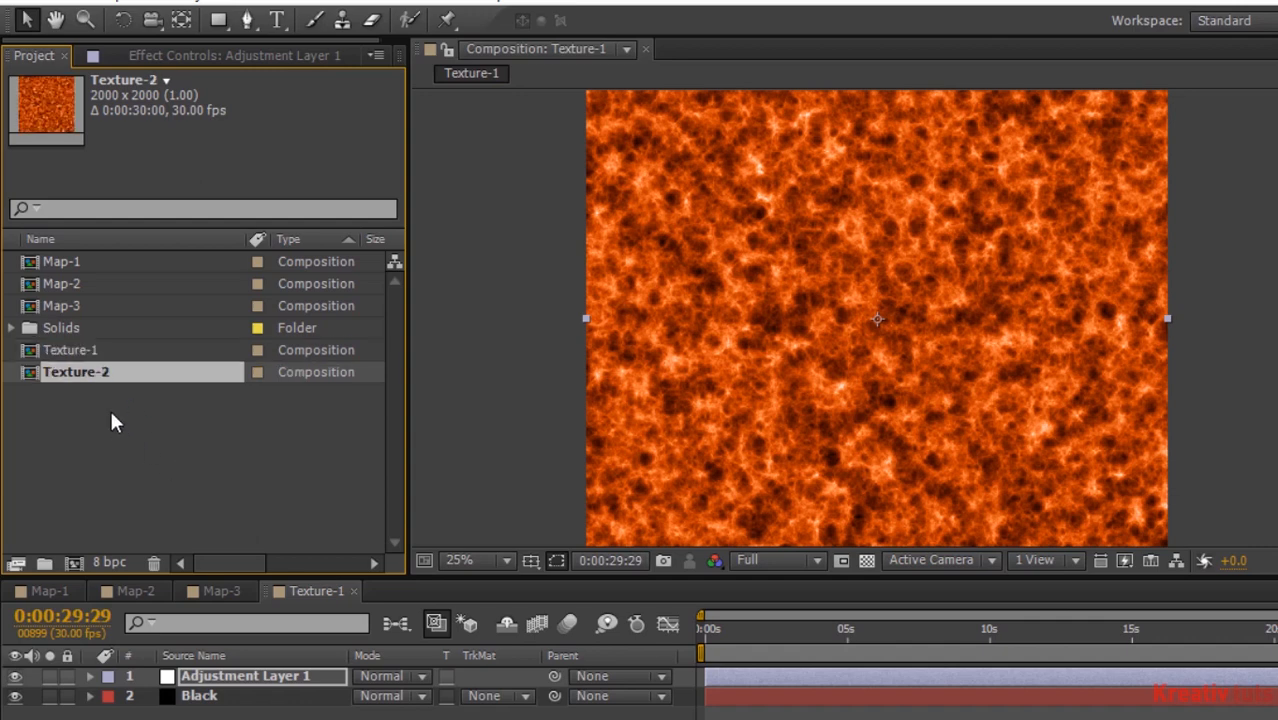
pyautogui.doubleClick(113, 373)
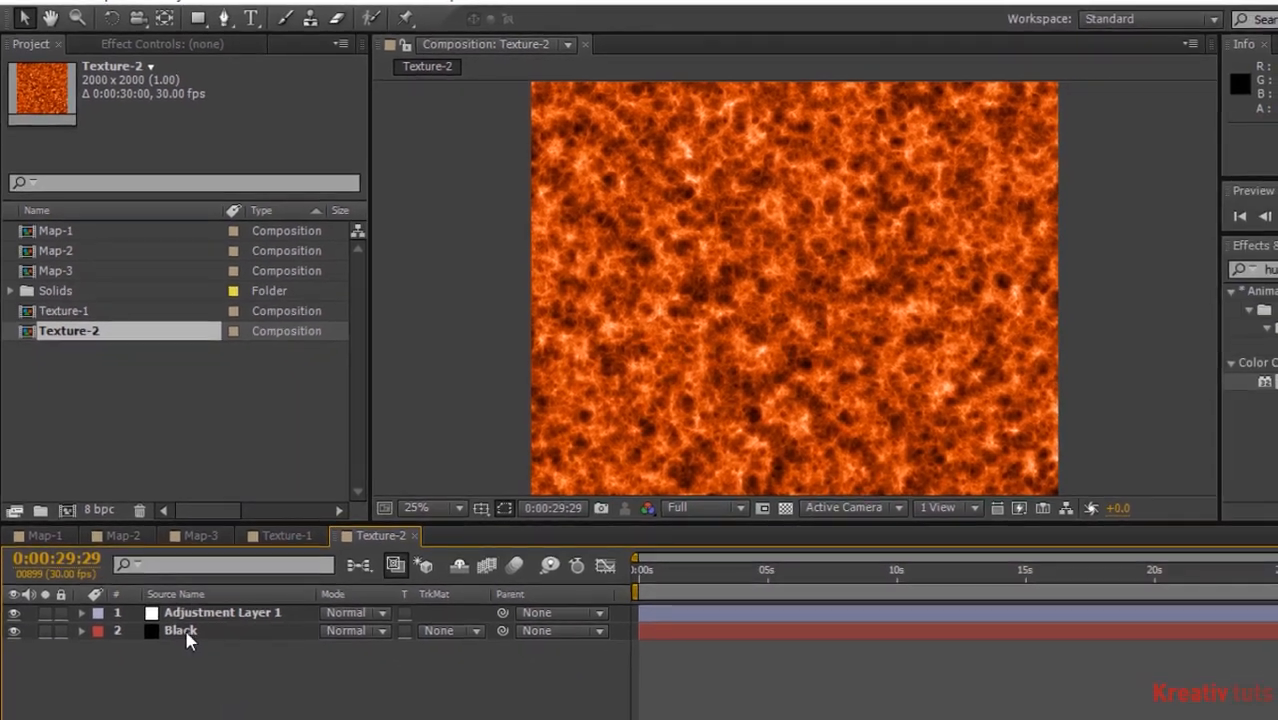
# Set Master Hue to 41° and Master Saturation to 41 in the Hue/Saturation effect of Texture-2's adjustment layer, and collapse its effects
pyautogui.click(196, 613)
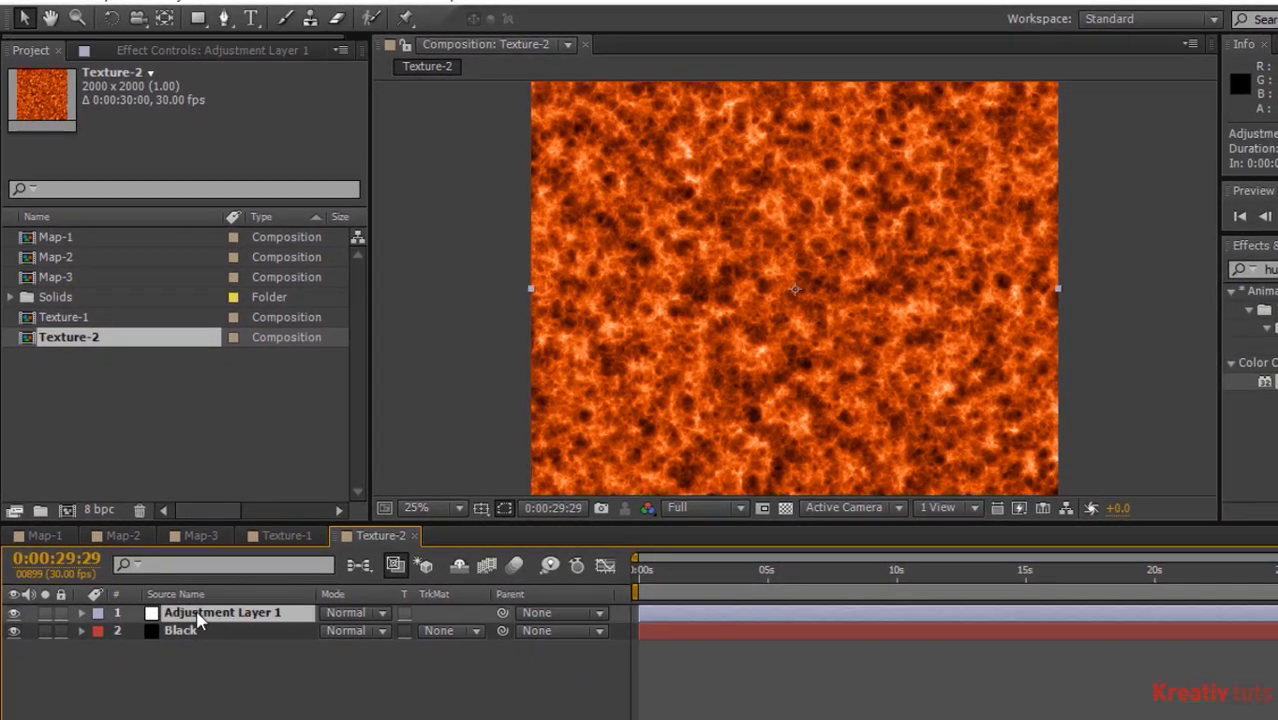
pyautogui.click(225, 50)
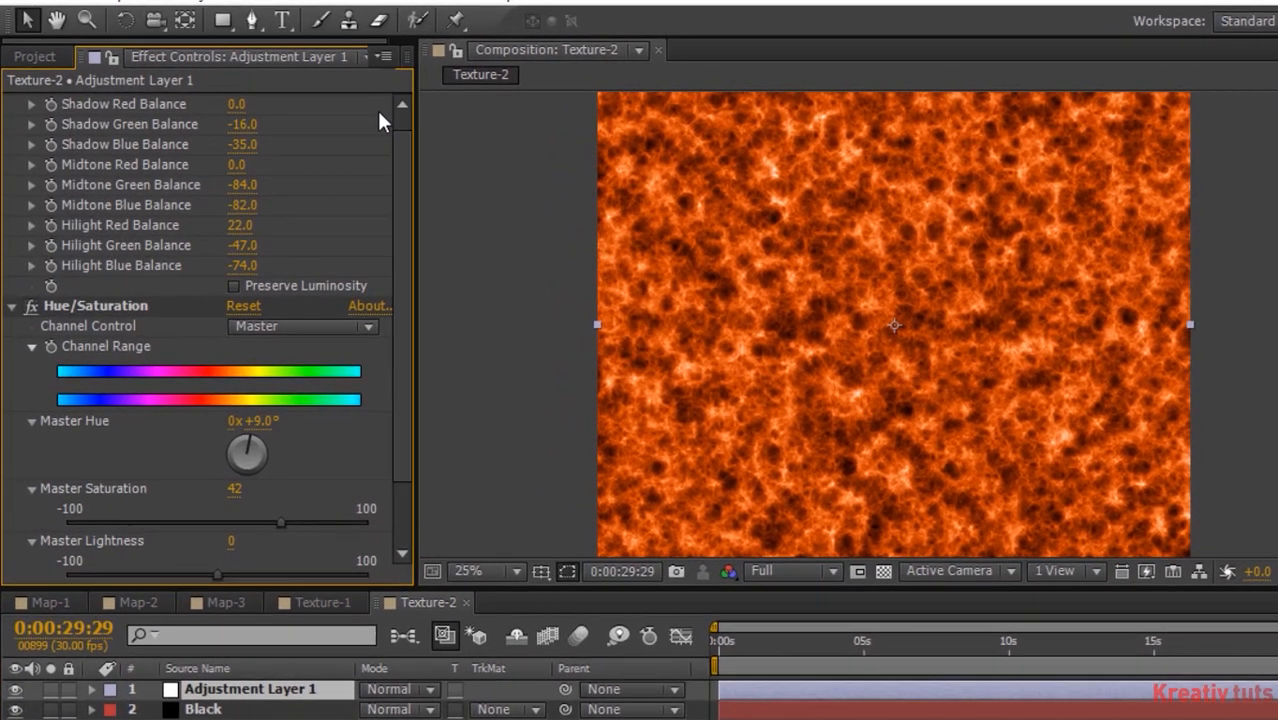
pyautogui.scroll(2, 360, 115)
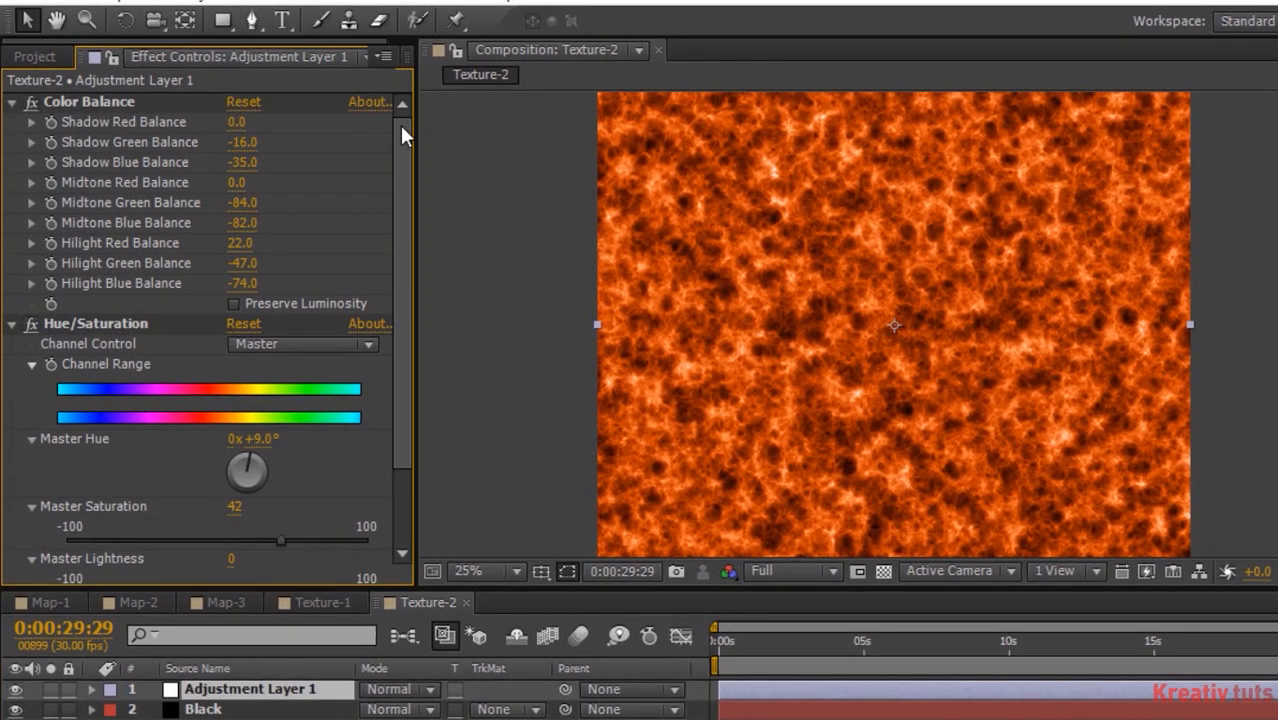
pyautogui.click(9, 91)
pyautogui.click(263, 240)
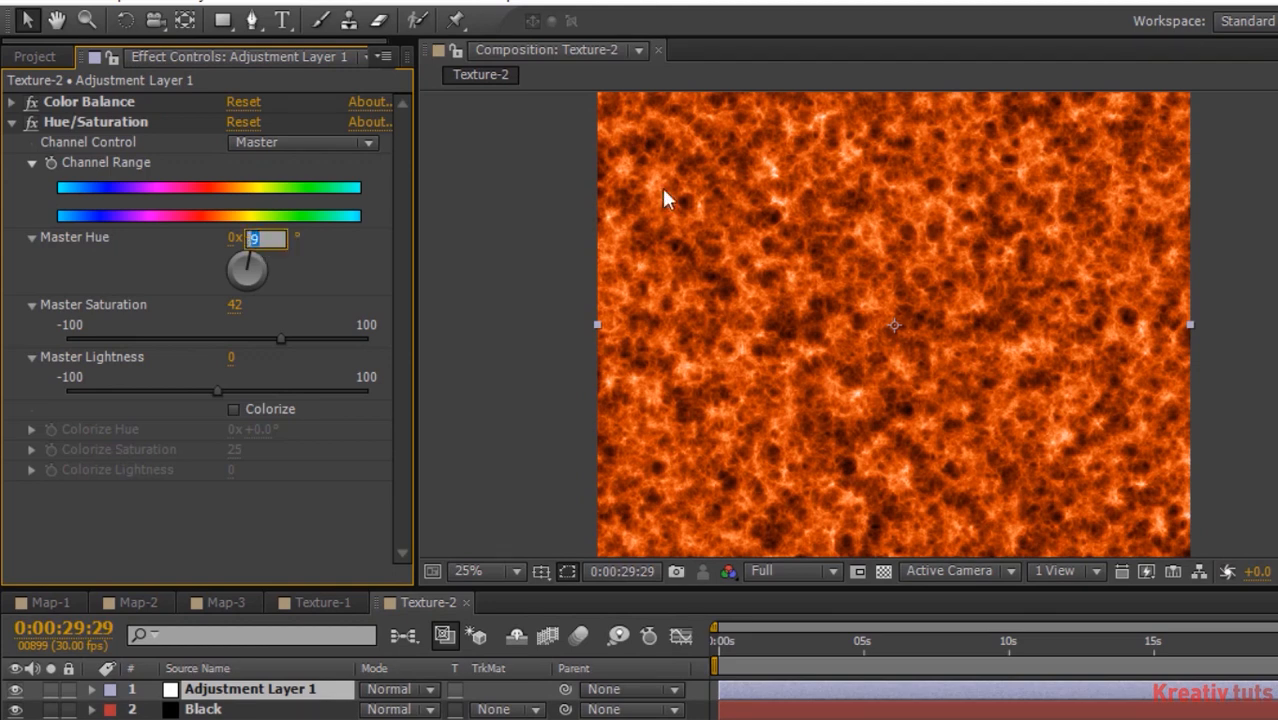
pyautogui.write('41')
pyautogui.press('Tab')
pyautogui.write('41')
pyautogui.press('Return')
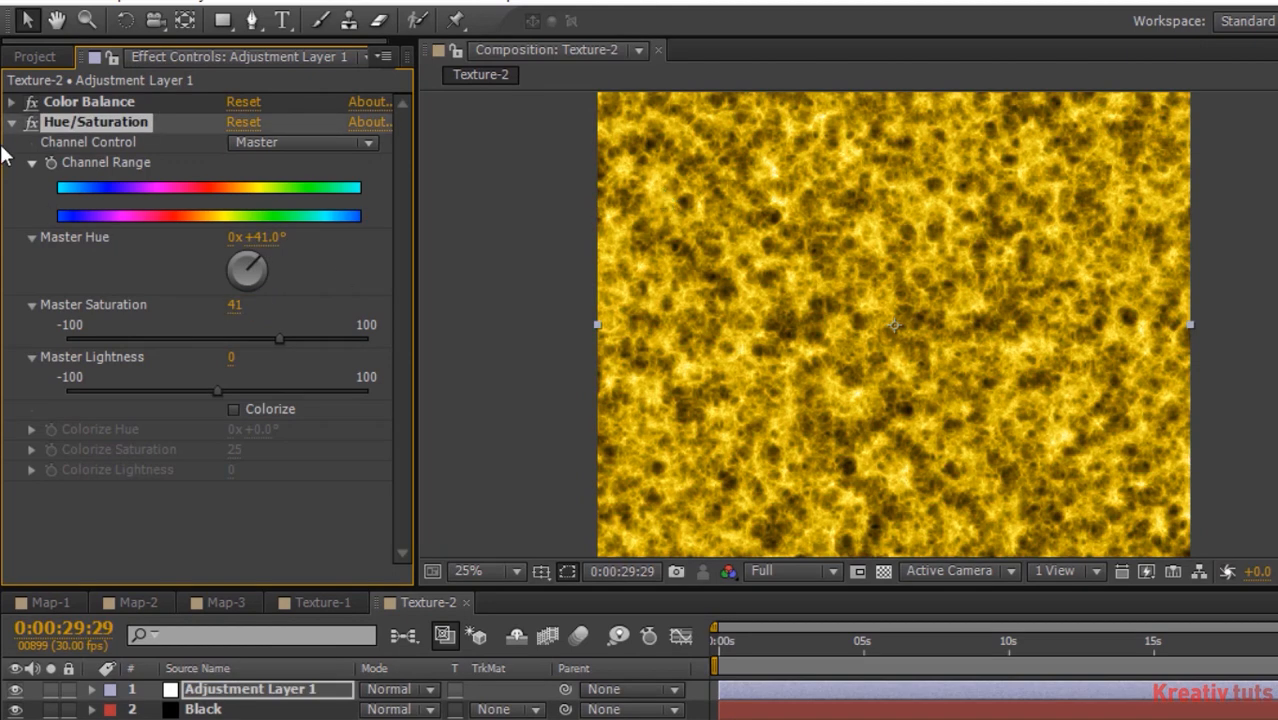
pyautogui.click(12, 122)
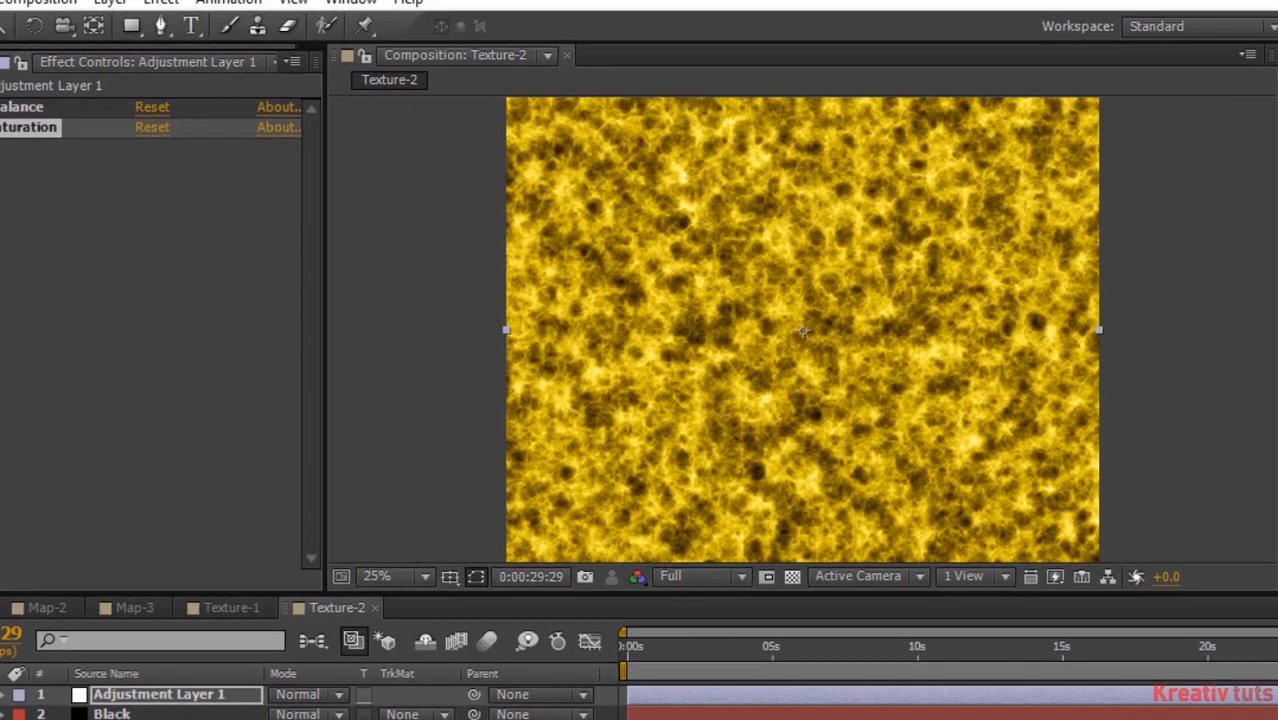
# Find the Levels effect and add it below Hue/Saturation on Texture-2's adjustment layer
pyautogui.click(1133, 322)
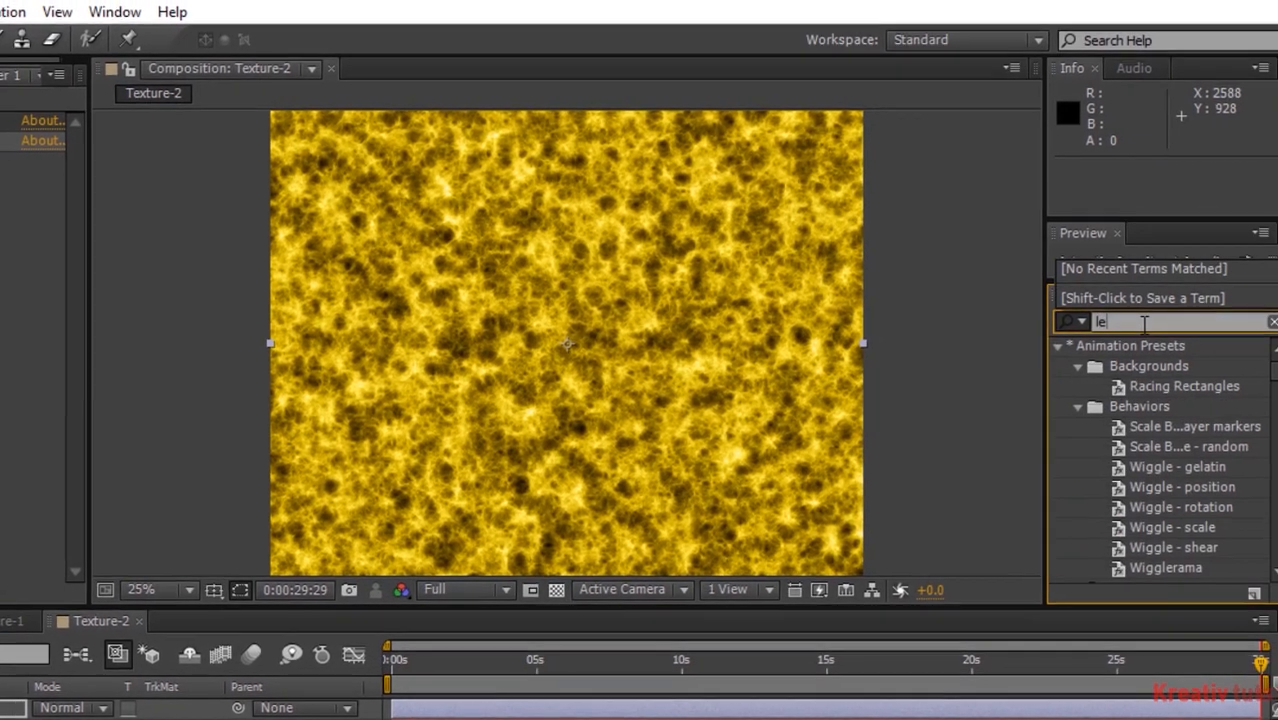
pyautogui.write('level')
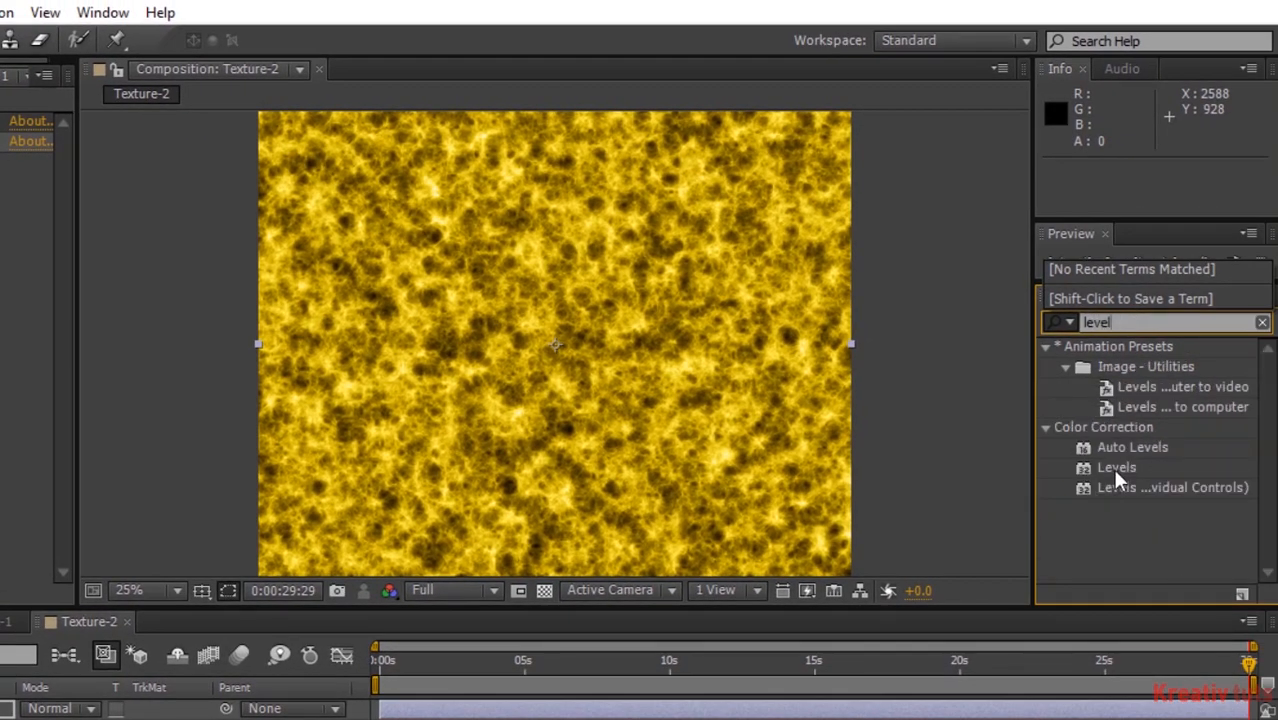
pyautogui.moveTo(1116, 467); pyautogui.dragTo(40, 160)
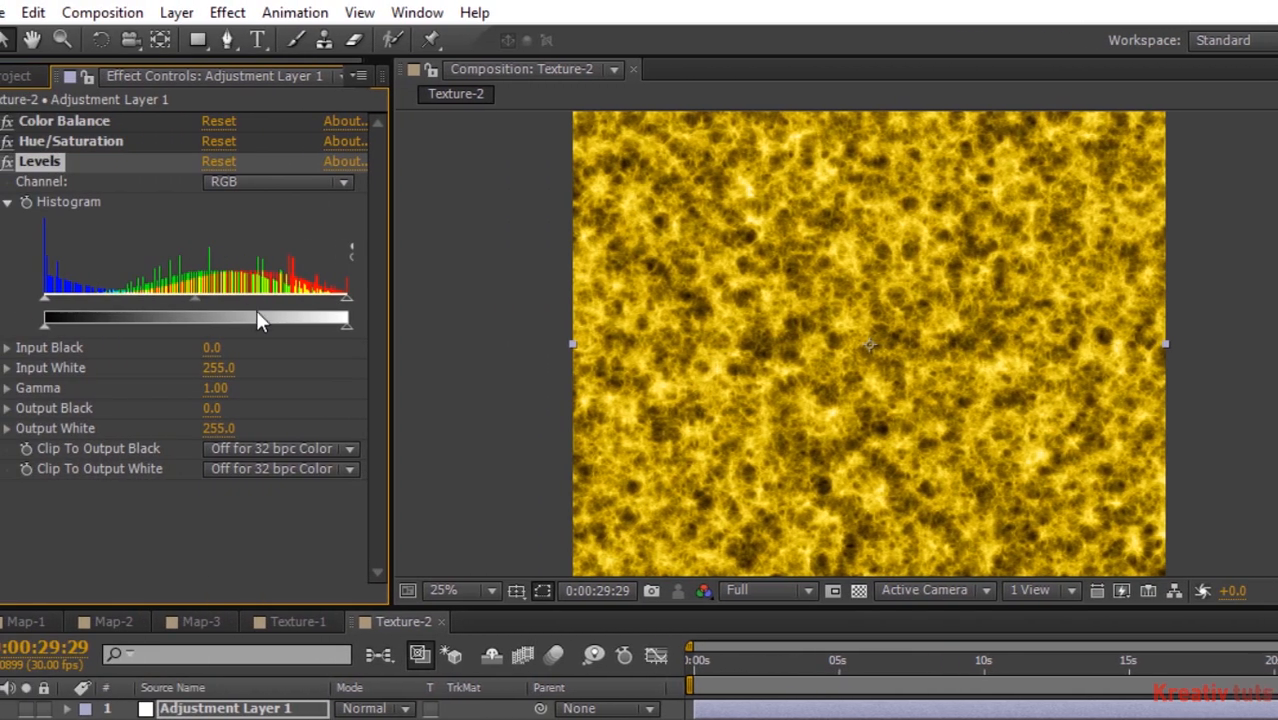
# Set the Levels effect's Input Black to 217 and collapse the effect
pyautogui.click(212, 348)
pyautogui.write('217')
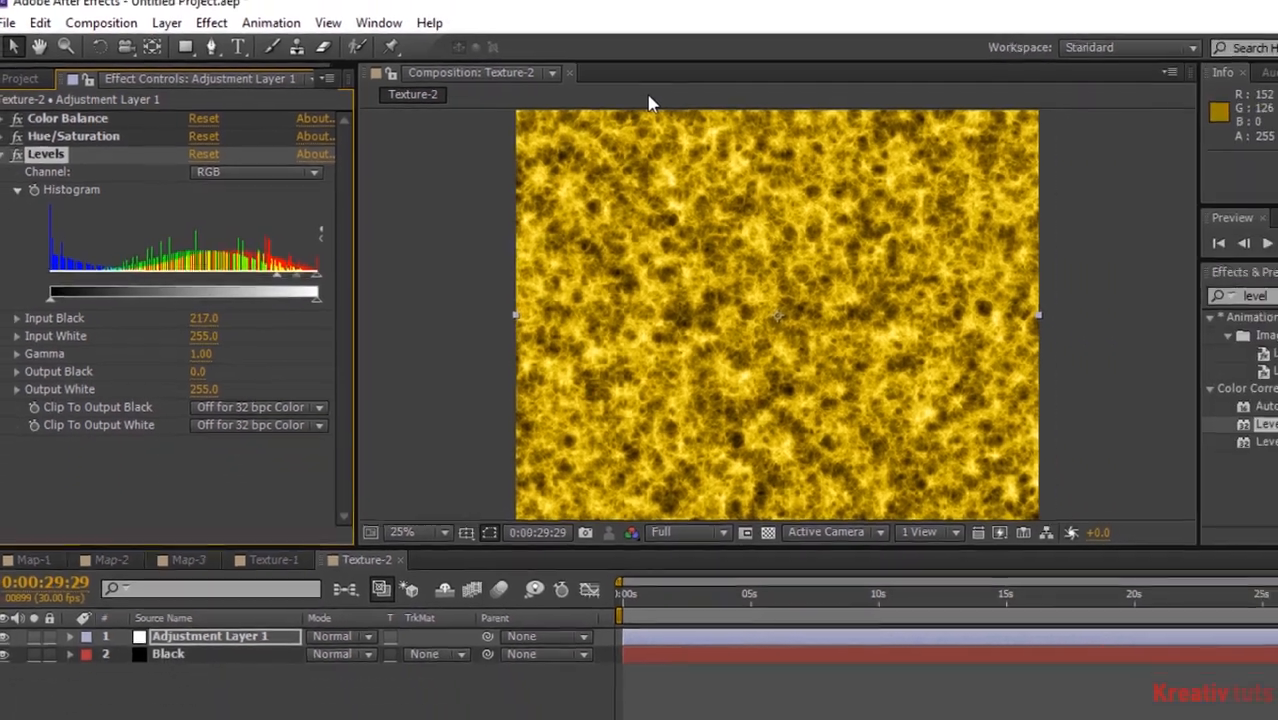
pyautogui.press('Return')
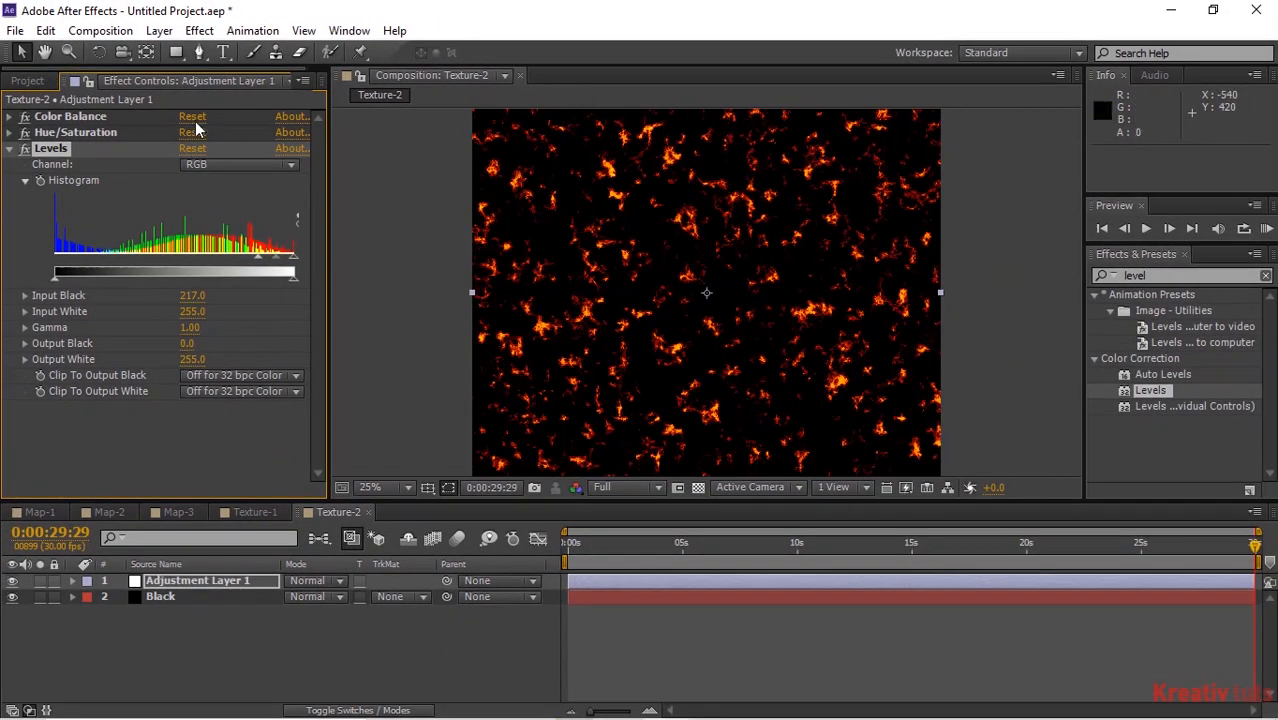
pyautogui.click(10, 148)
# Find the Fast Blur effect, add it below Levels on Texture-2's adjustment layer, and set its Blurriness to 15
pyautogui.click(1168, 277)
pyautogui.write('fast')
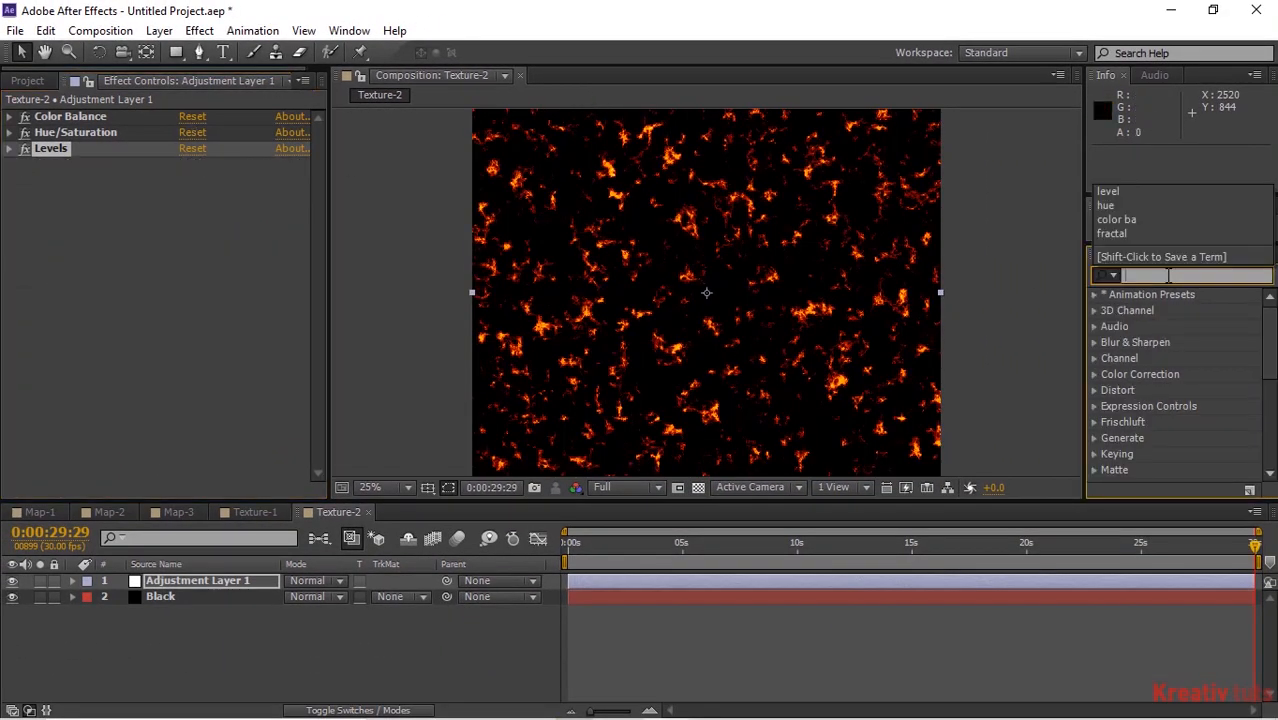
pyautogui.moveTo(1157, 440); pyautogui.dragTo(208, 277)
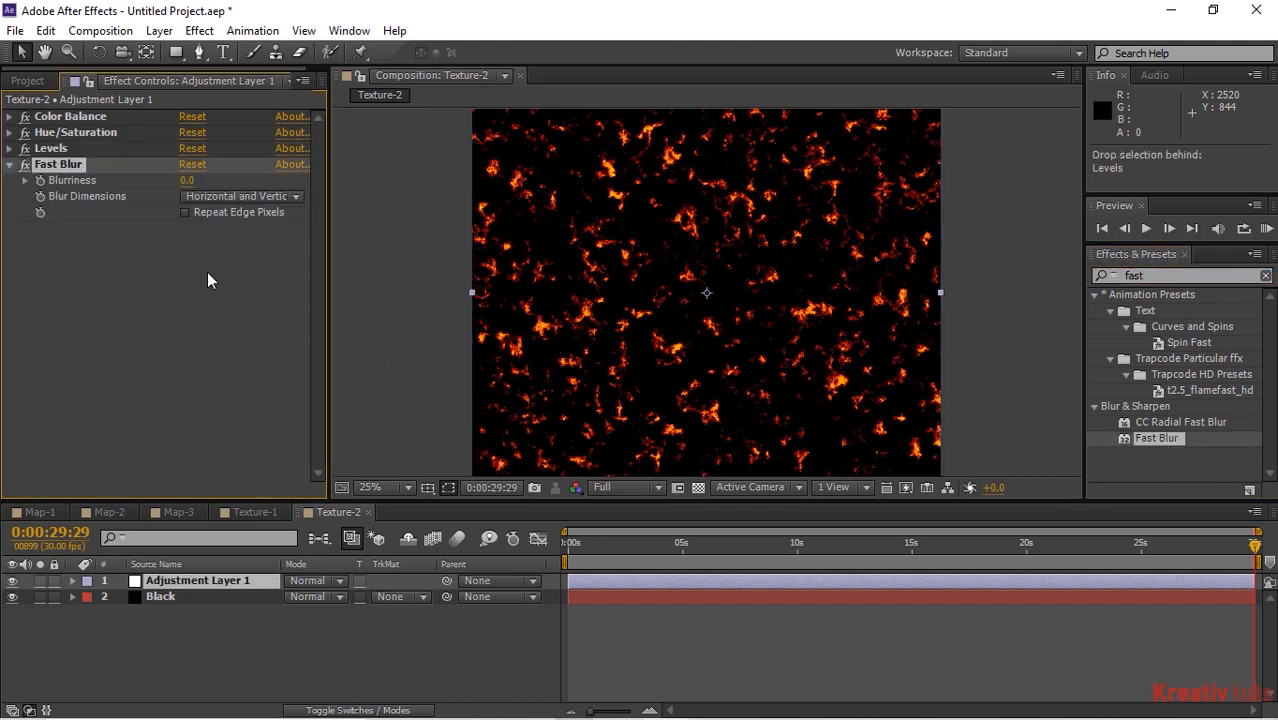
pyautogui.click(188, 181)
pyautogui.write('15')
pyautogui.press('Return')
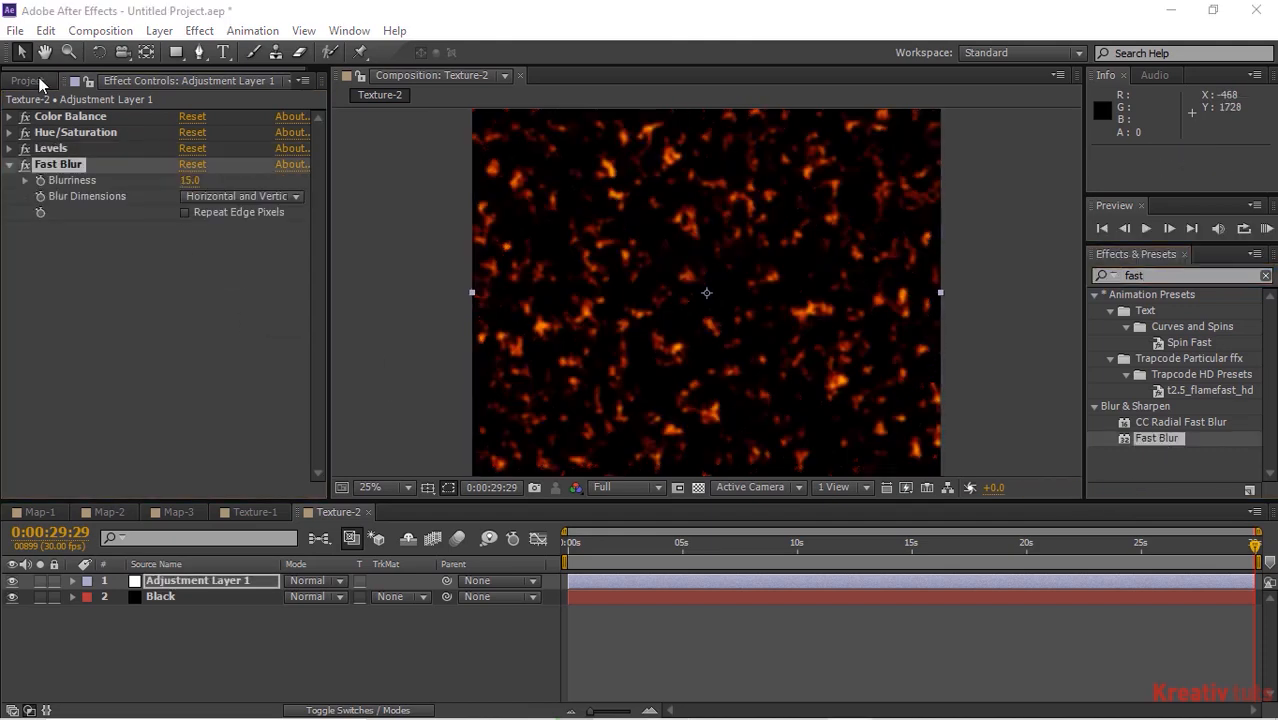
# Create a new composition named Mir-1 at 1920 x 1080 px, 30 fps and 30 seconds long
pyautogui.click(28, 80)
pyautogui.click(59, 489)
pyautogui.write('Mir')
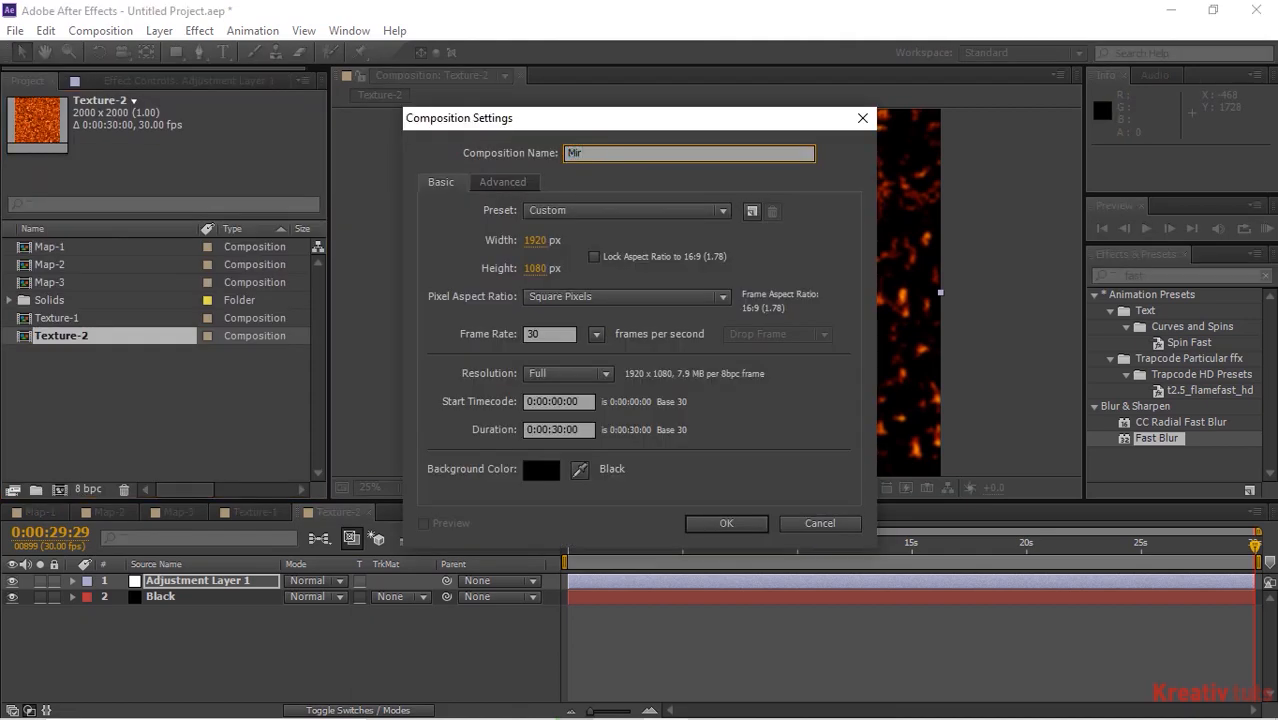
pyautogui.write('-1')
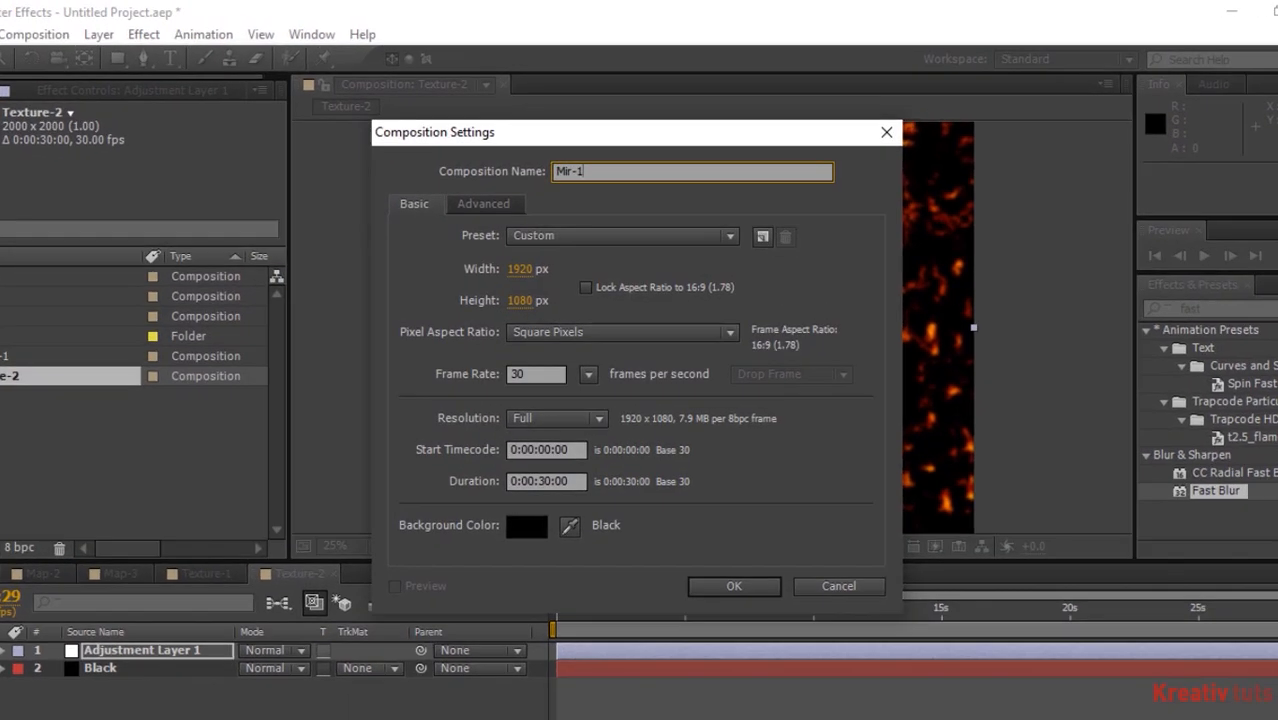
pyautogui.press('Tab')
pyautogui.press('Tab')
pyautogui.press('Tab')
pyautogui.press('Tab')
pyautogui.press('Return')
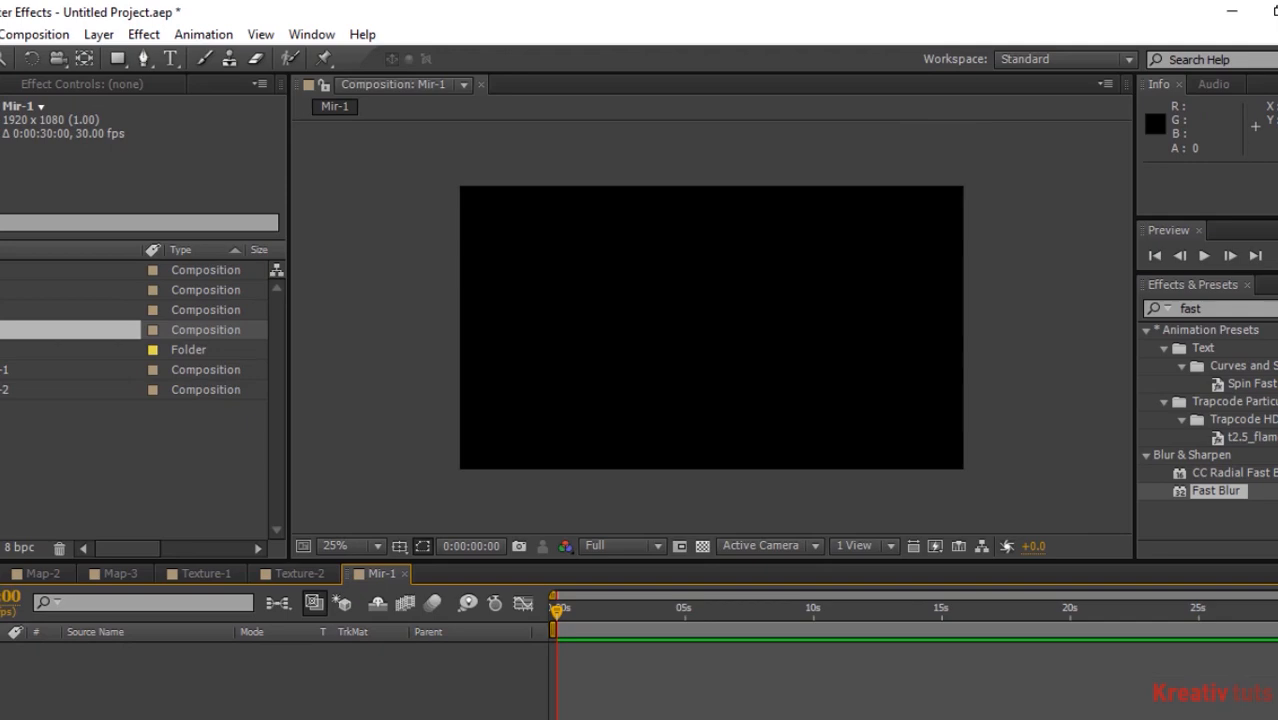
# Place the Map-2 and Texture-2 compositions in Mir-1, with Texture-2 below Map-2, and hide both layers
pyautogui.click(3, 293)
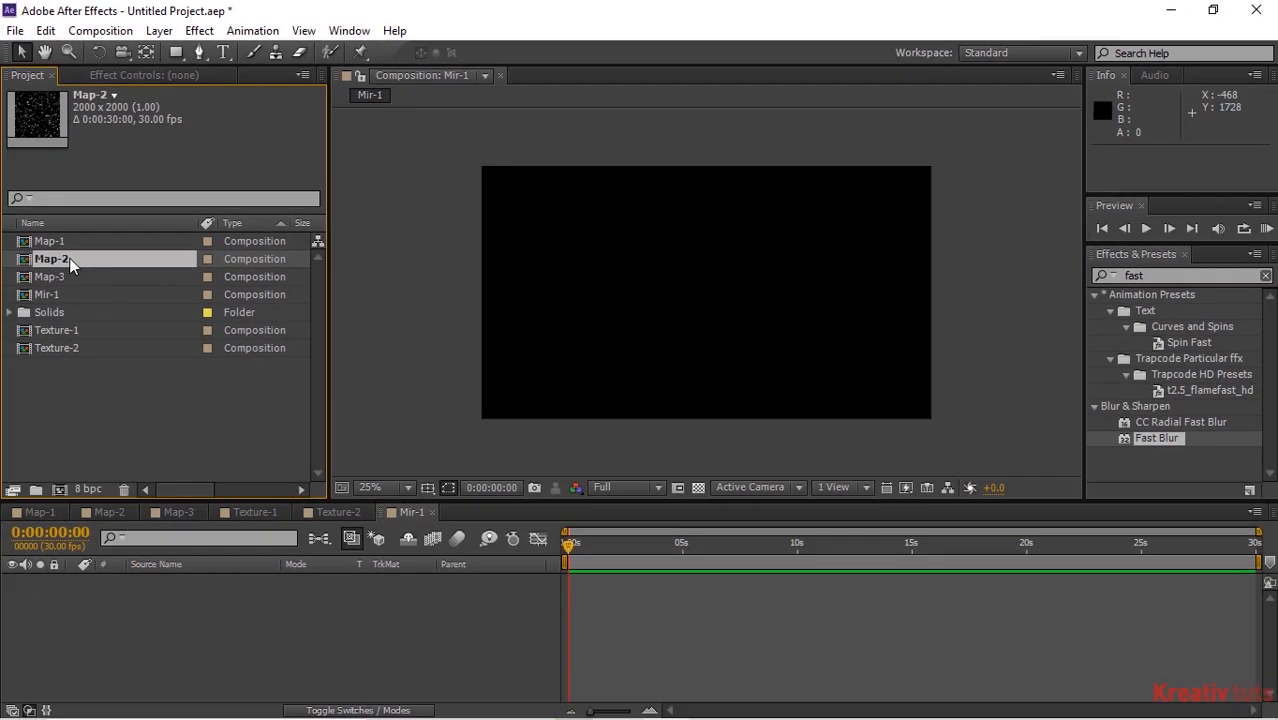
pyautogui.moveTo(70, 263); pyautogui.dragTo(114, 611)
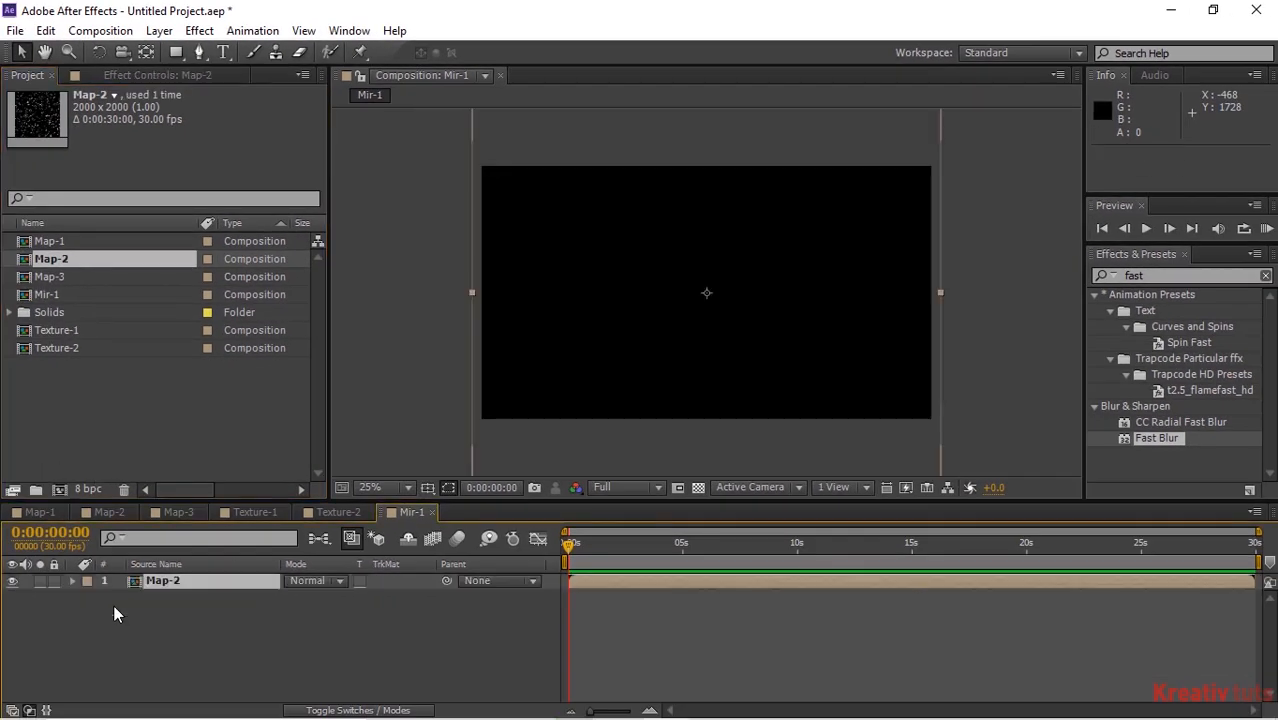
pyautogui.click(13, 581)
pyautogui.click(57, 348)
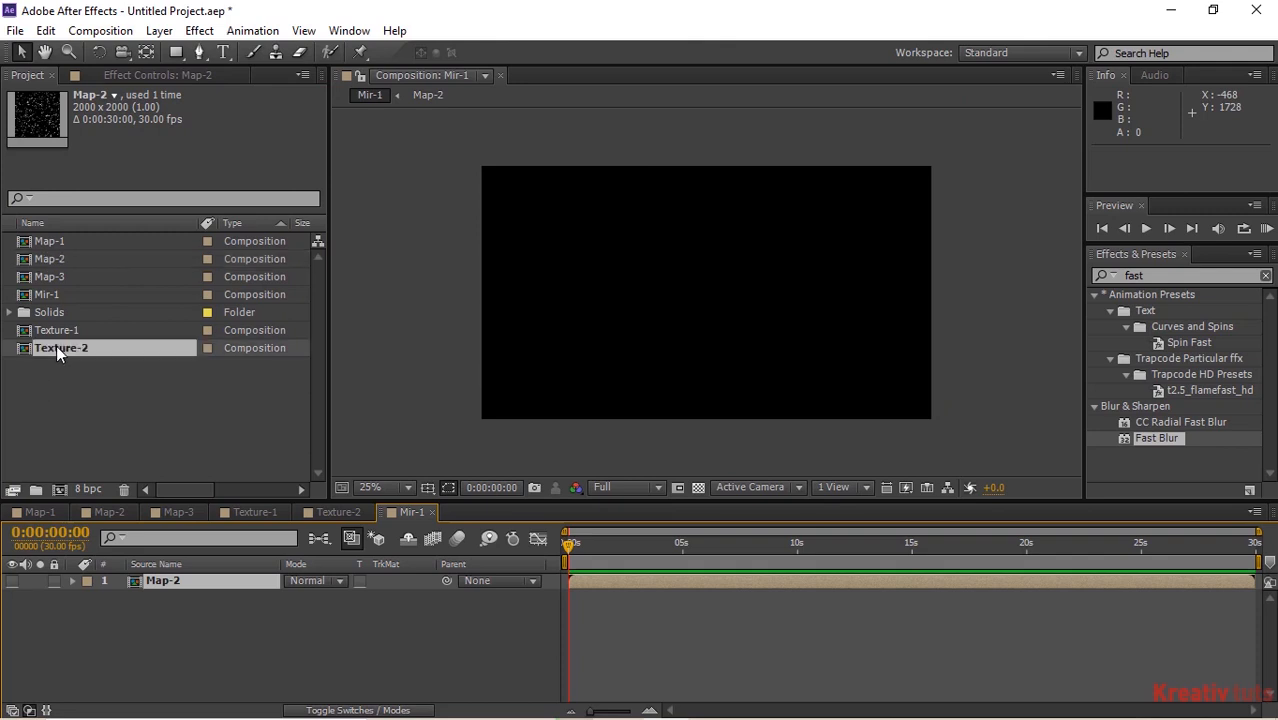
pyautogui.moveTo(57, 348); pyautogui.dragTo(78, 640)
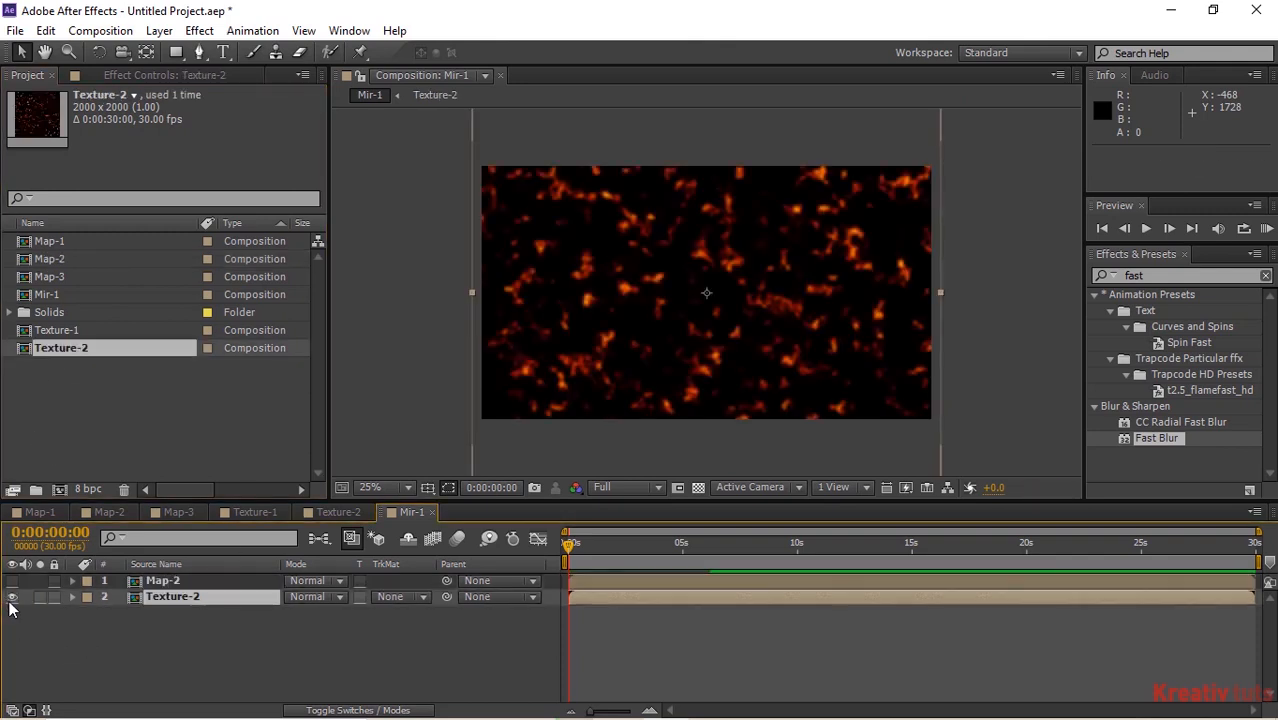
pyautogui.click(12, 597)
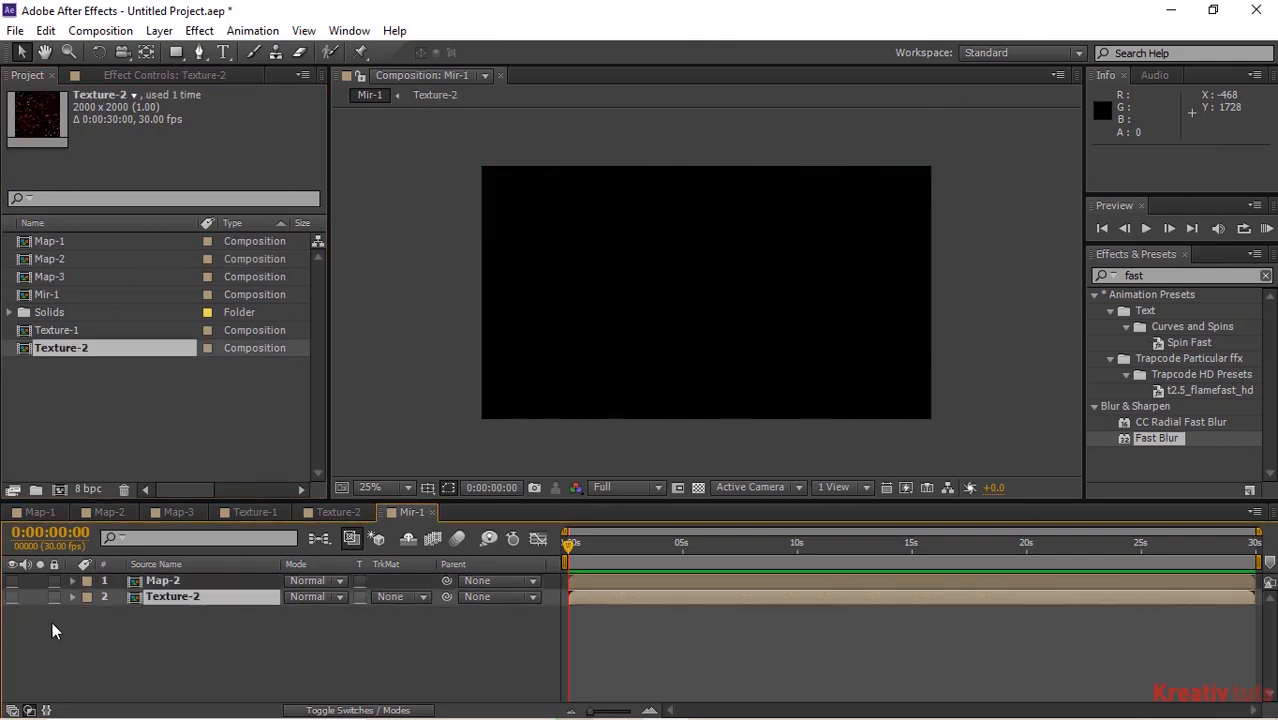
# Create a black solid named Mir, 1920 px wide and 1080 px high, in the Mir-1 composition
pyautogui.hotkey('ctrl', 'y')
pyautogui.write('Mir')
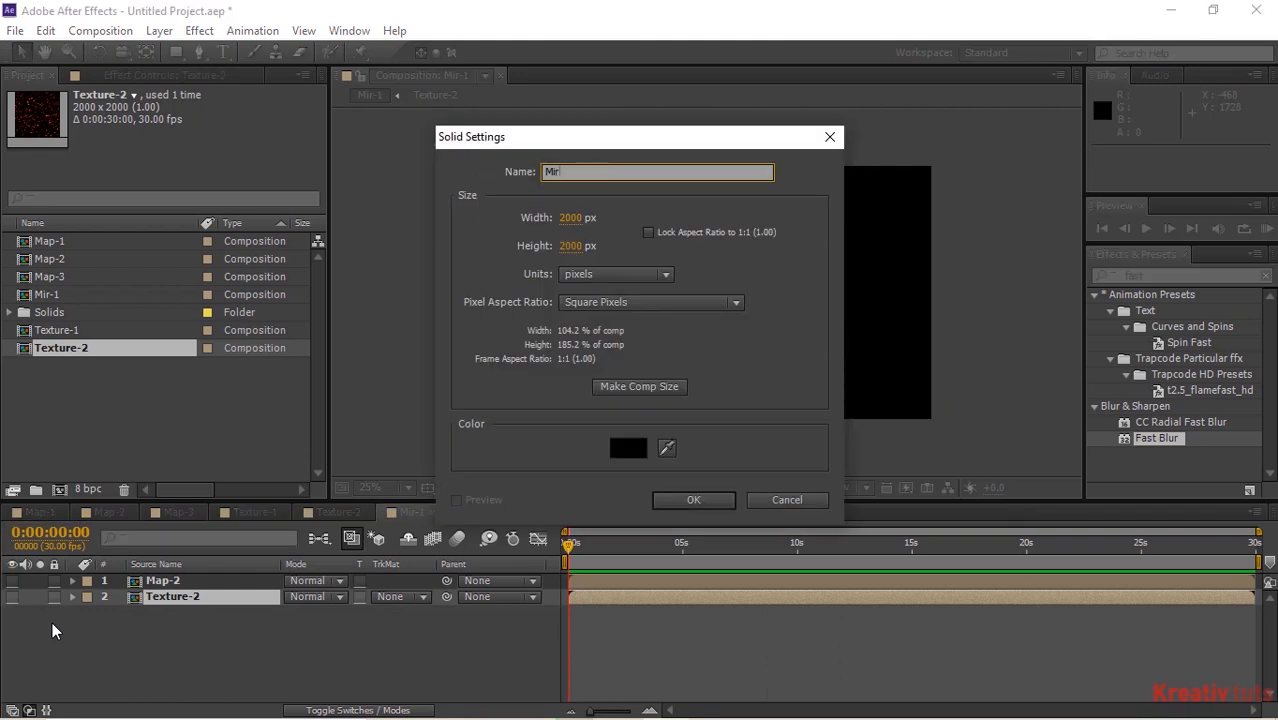
pyautogui.press('Tab')
pyautogui.write('1920')
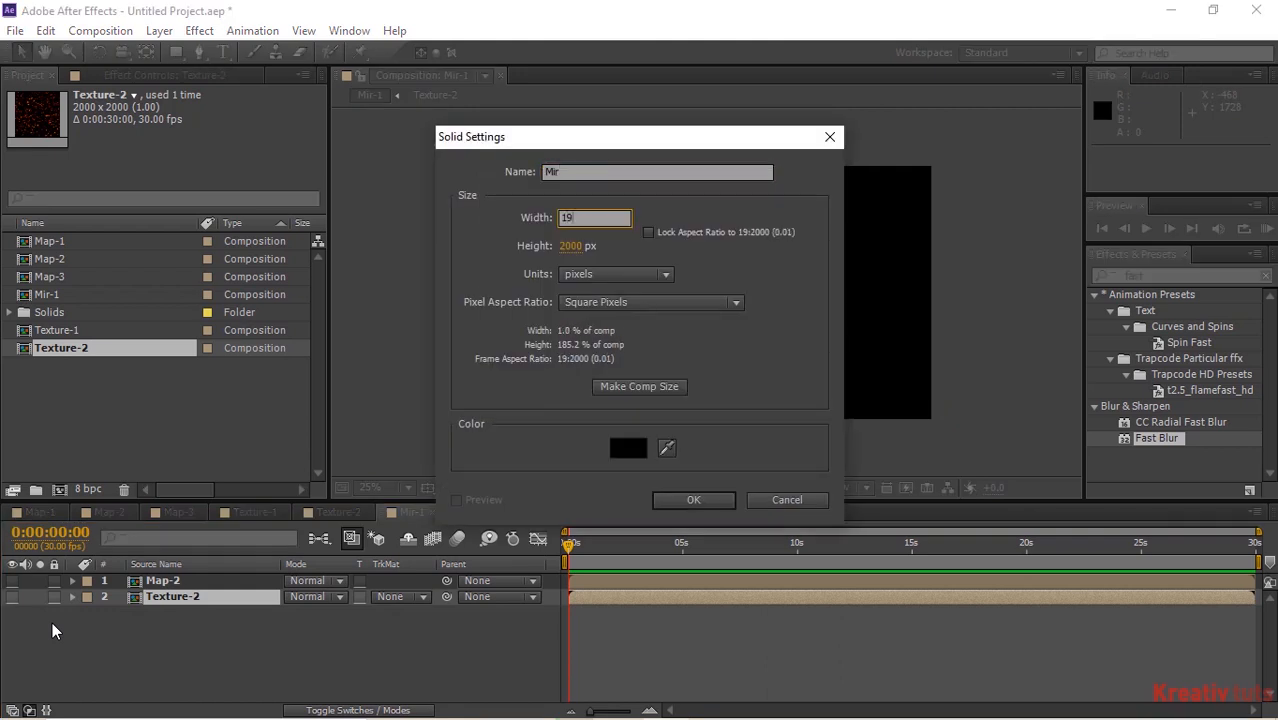
pyautogui.press('Tab')
pyautogui.write('1080')
pyautogui.press('Return')
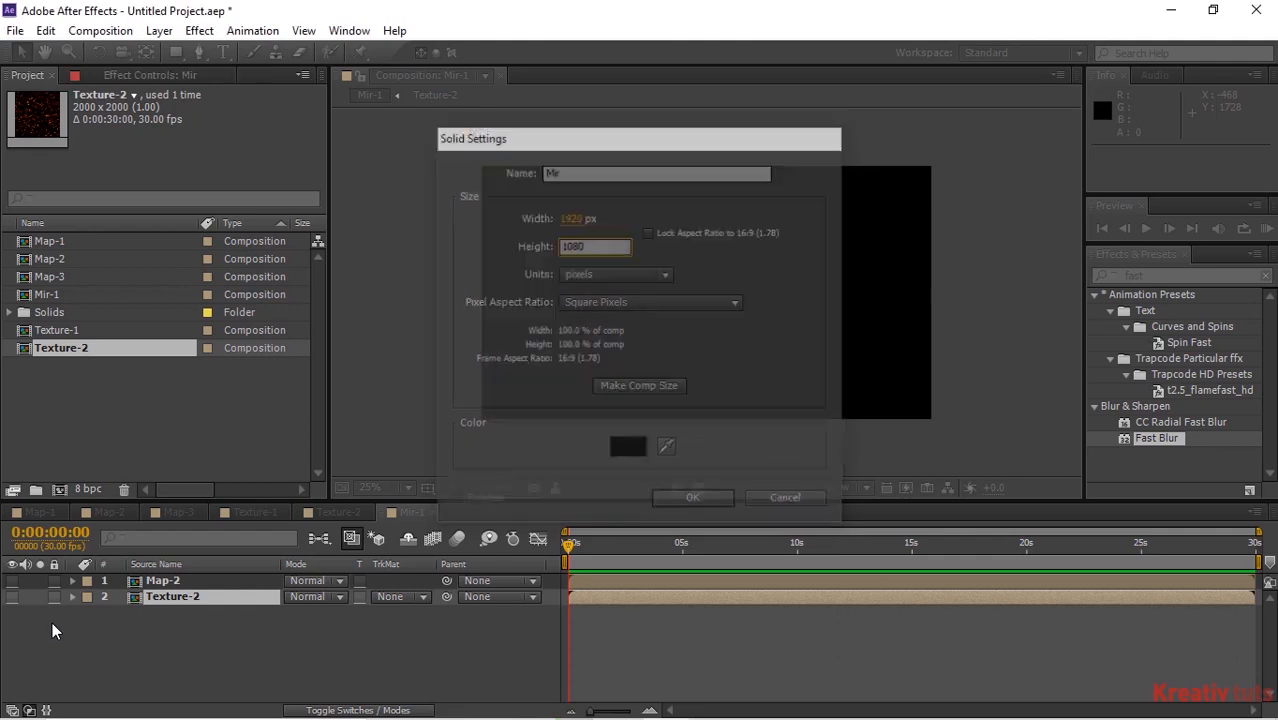
# Apply the Trapcode Mir effect to the Mir solid and move the current time to about 5 seconds
pyautogui.click(150, 75)
pyautogui.rightClick(103, 242)
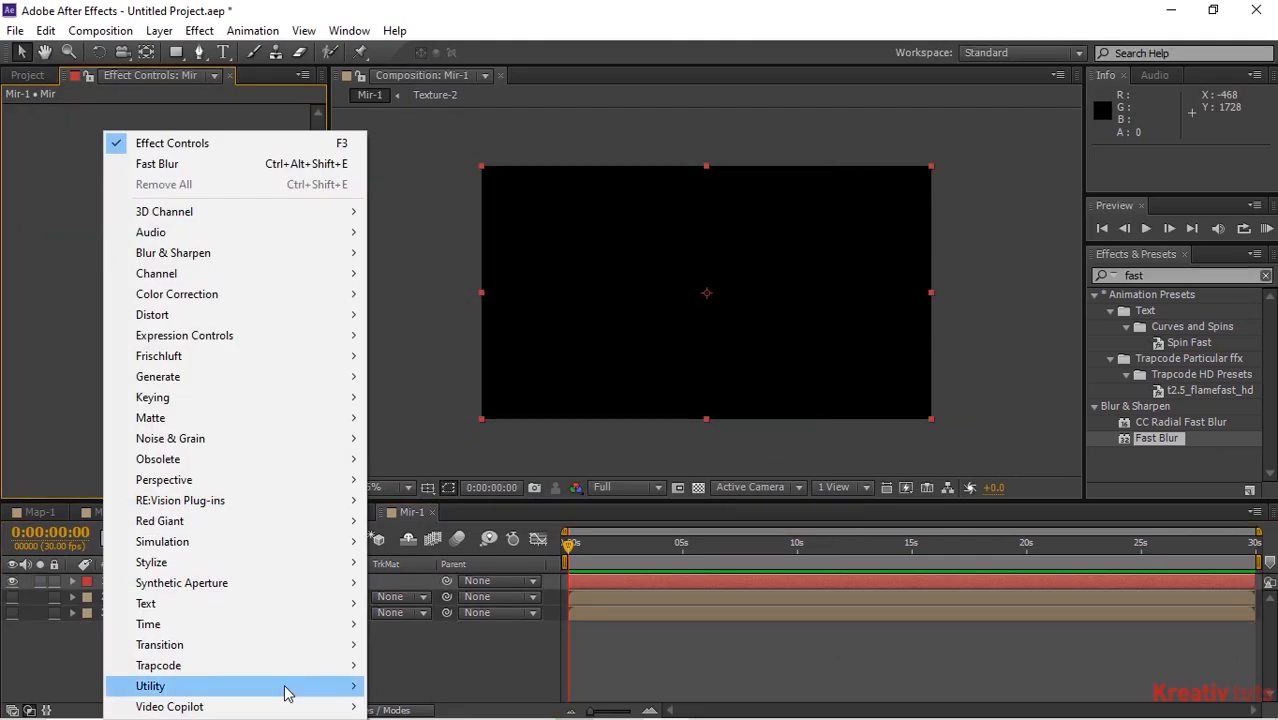
pyautogui.moveTo(300, 663)
pyautogui.click(440, 566)
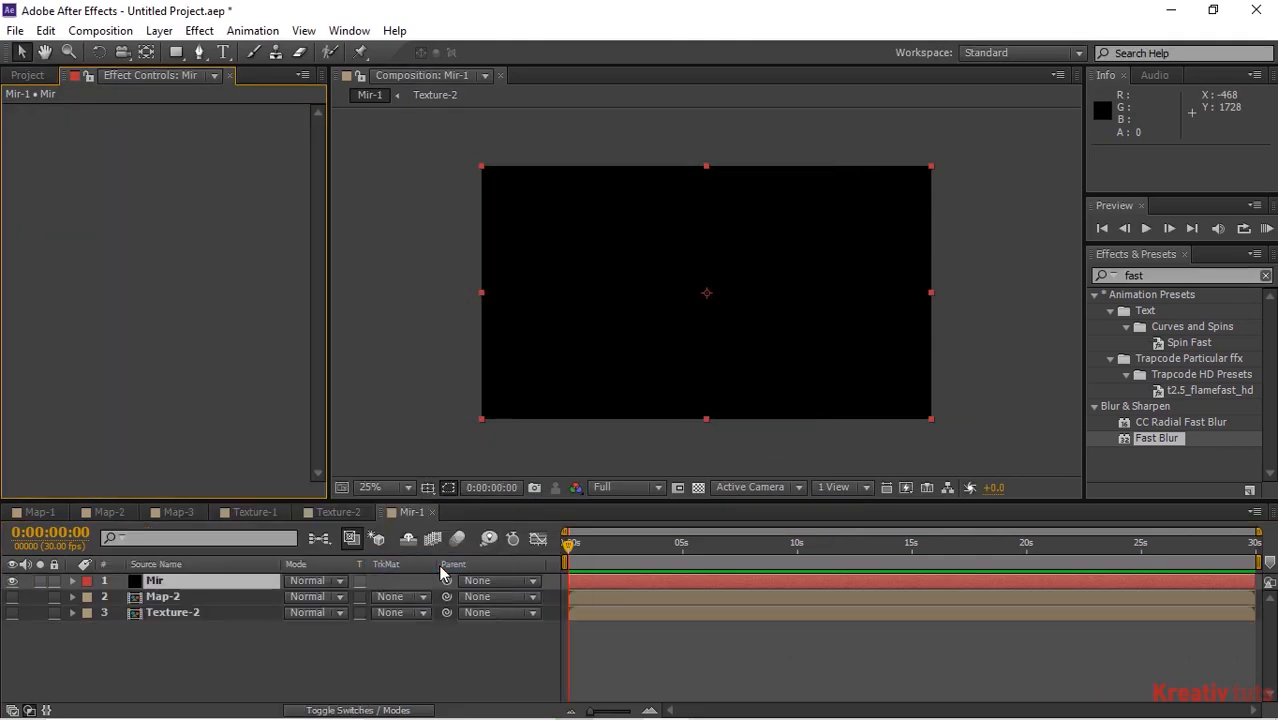
pyautogui.click(684, 546)
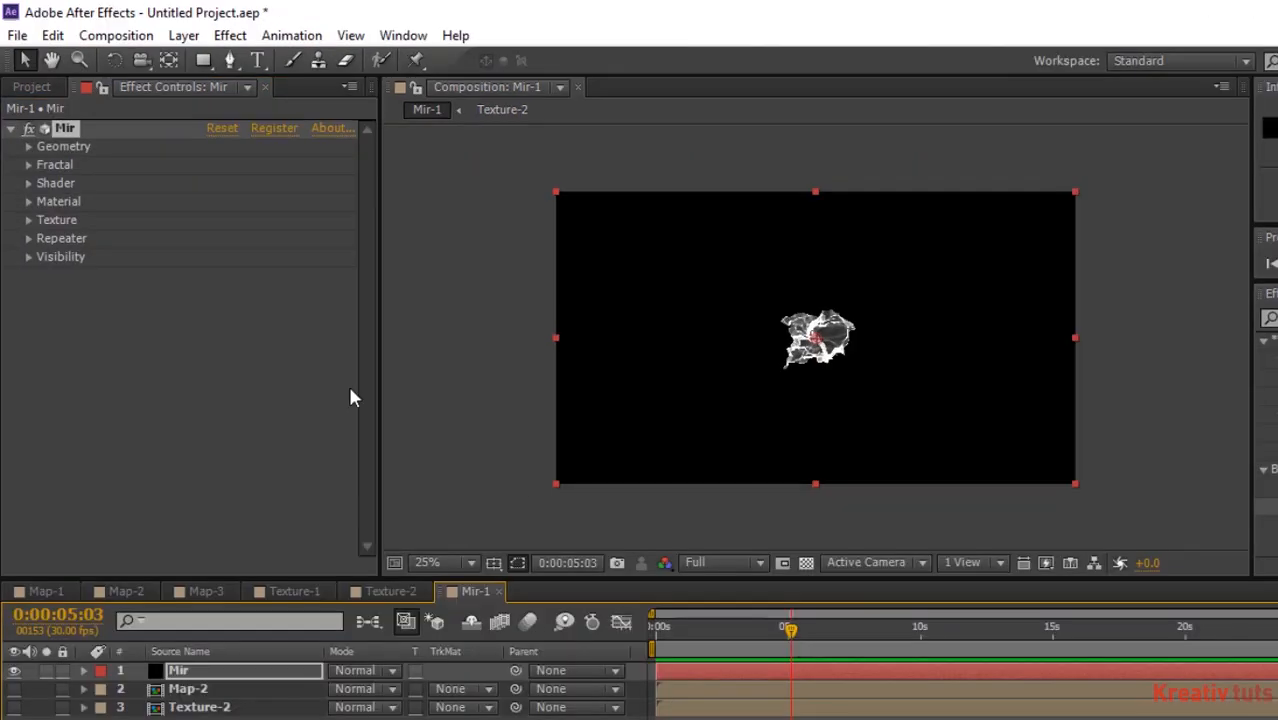
# Set the Mir effect's geometry Position XY to 1000, 1000 and Rotate X to 90
pyautogui.click(28, 146)
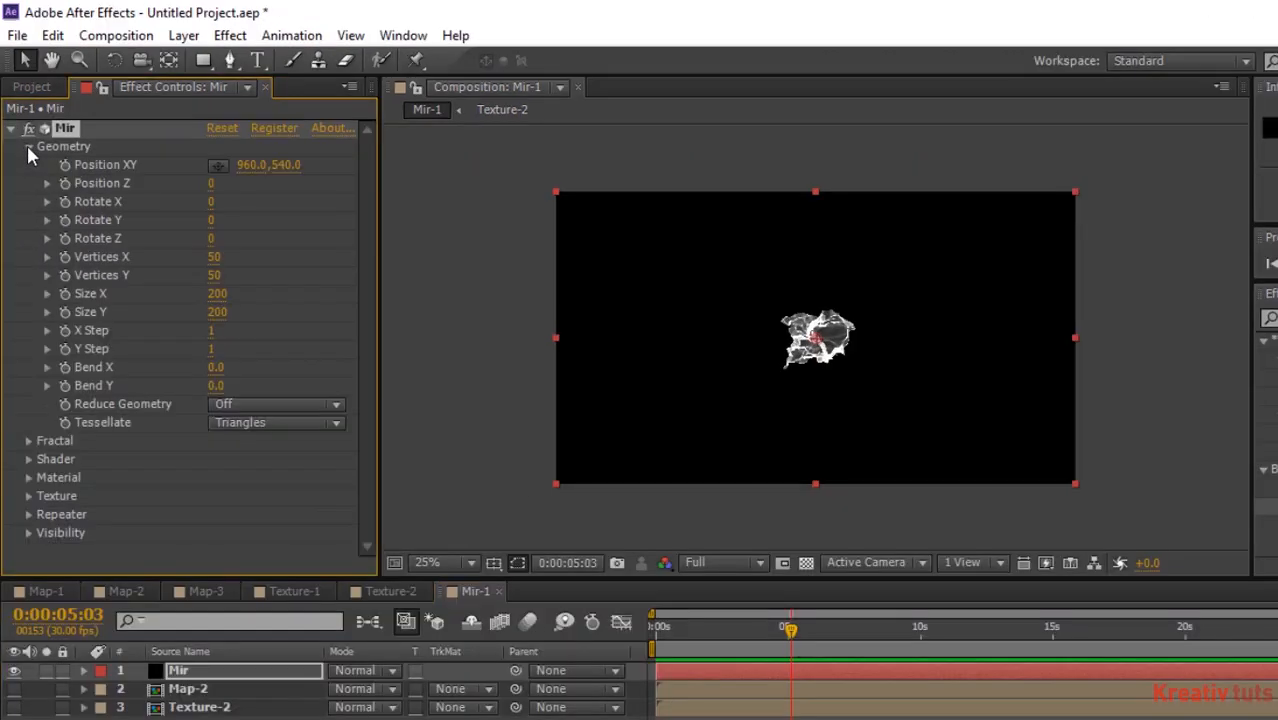
pyautogui.click(251, 165)
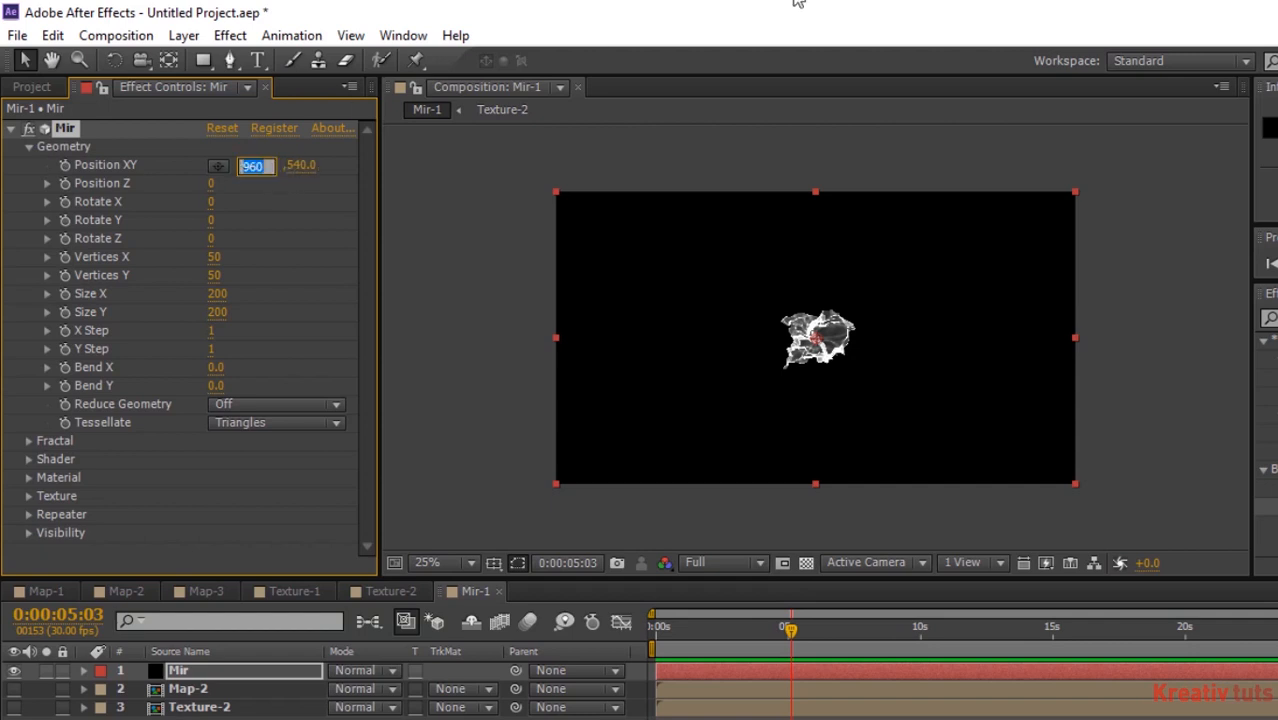
pyautogui.write('1000')
pyautogui.press('Tab')
pyautogui.write('10')
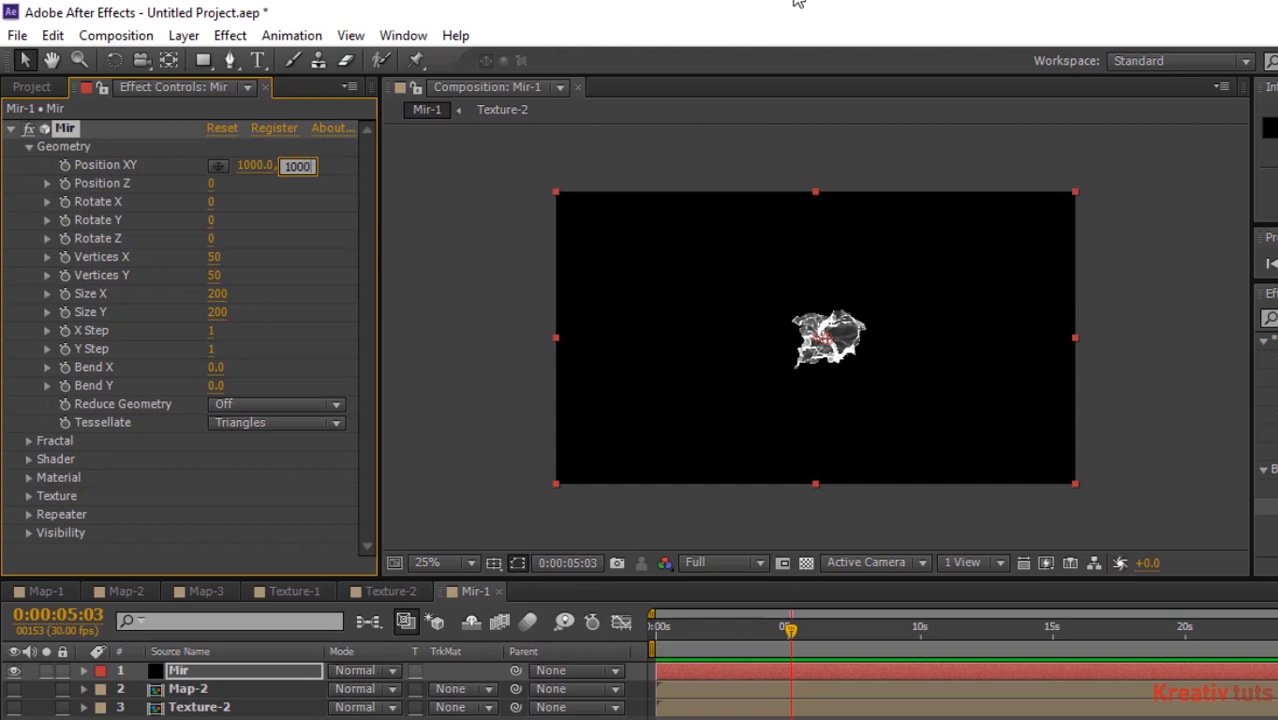
pyautogui.write('00')
pyautogui.press('Return')
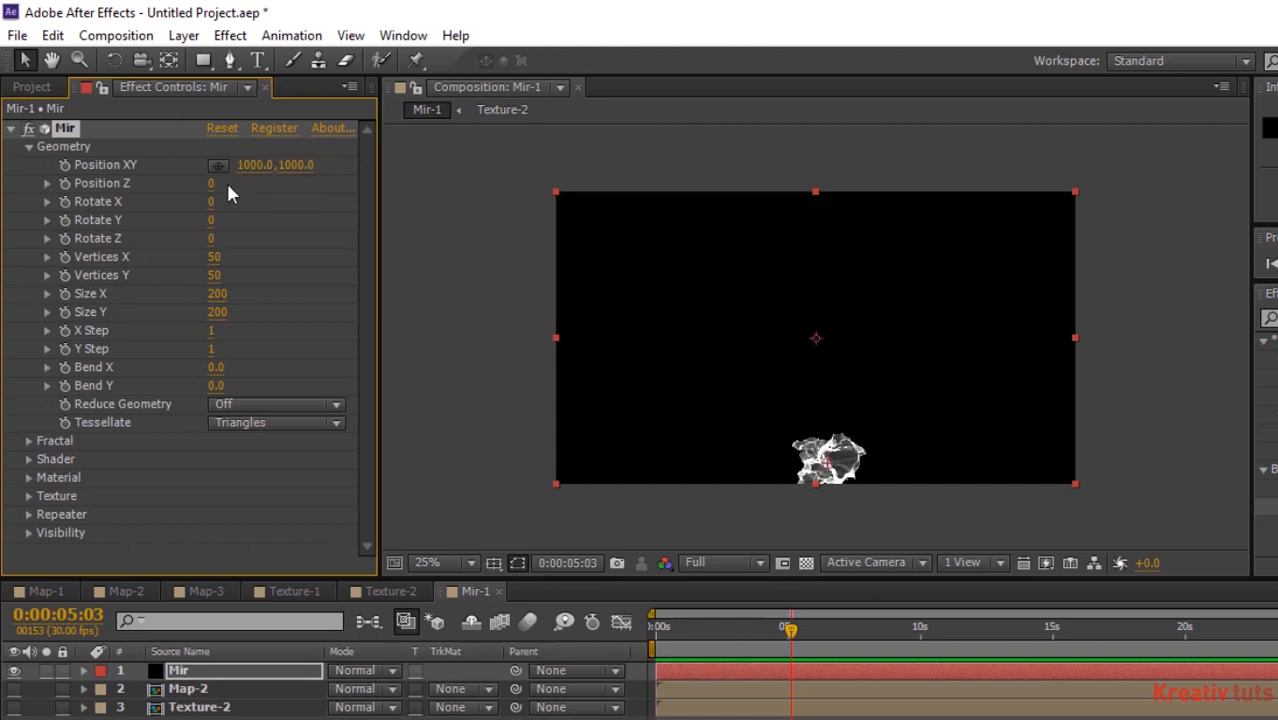
pyautogui.click(212, 204)
pyautogui.write('90')
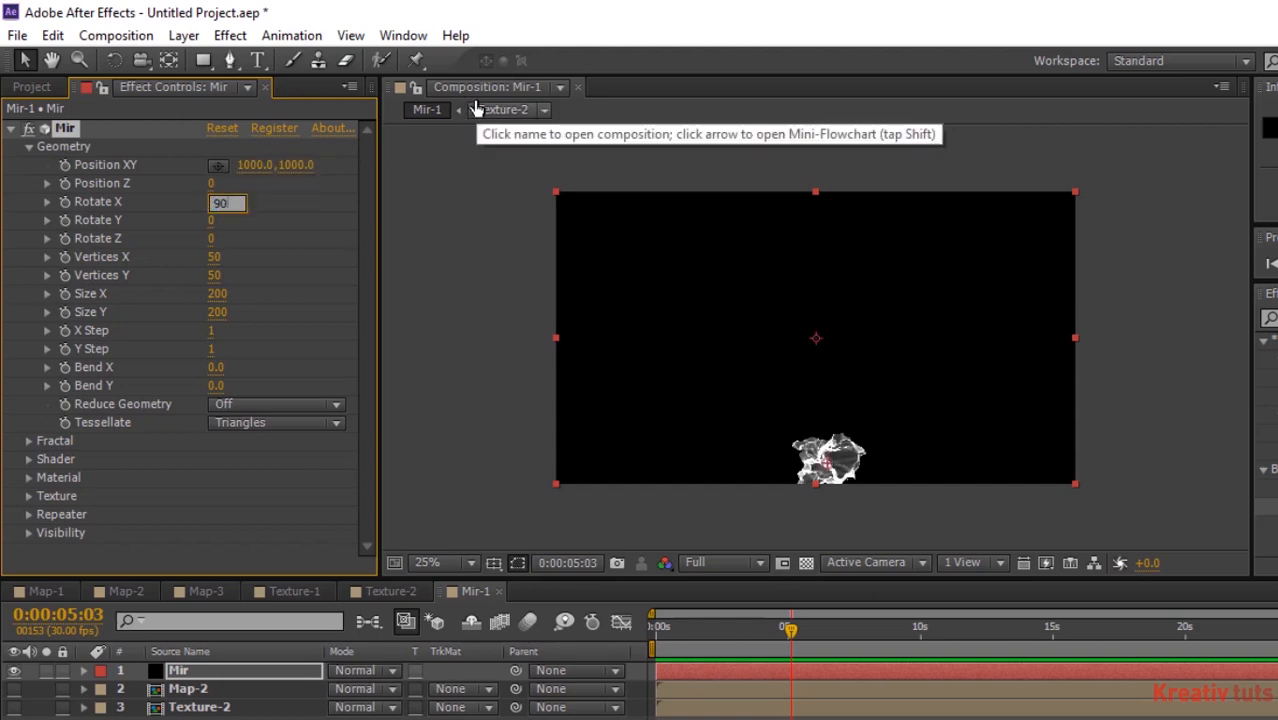
pyautogui.press('Return')
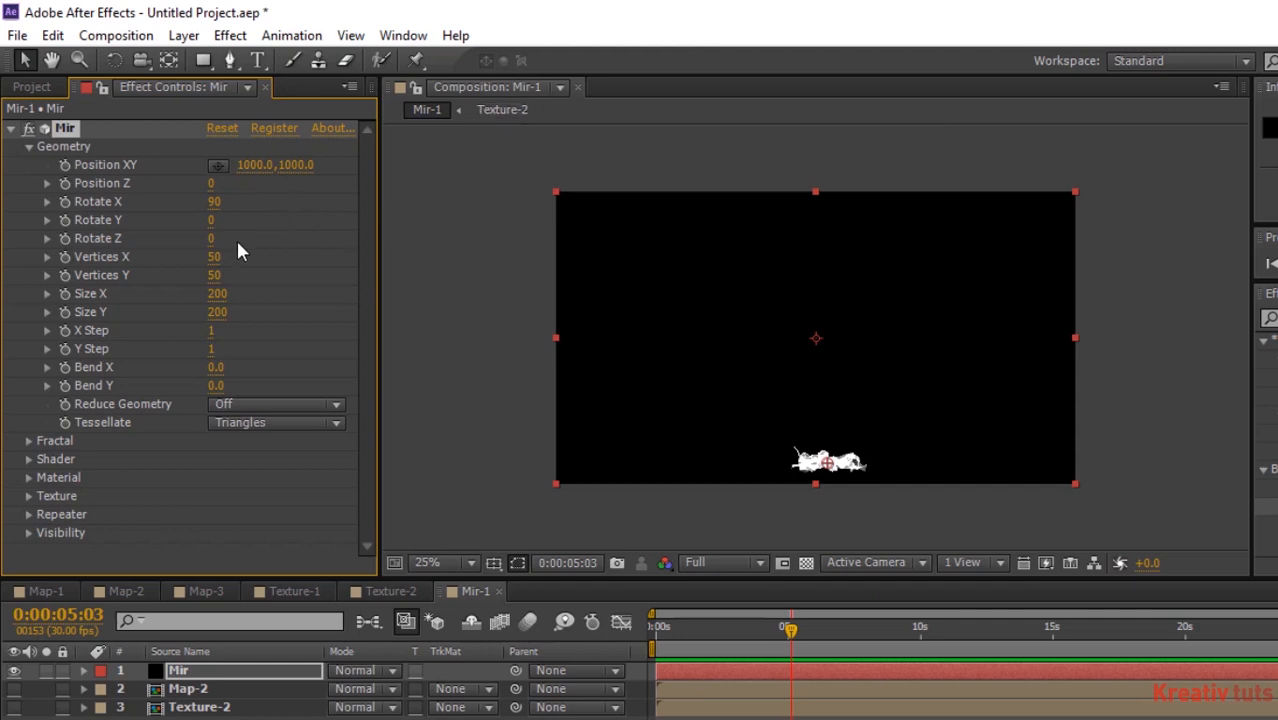
# Set Vertices X and Y to 1500 and Size X and Y to 2000 in the Mir geometry, and collapse the Geometry settings
pyautogui.click(214, 257)
pyautogui.write('1000')
pyautogui.press('Tab')
pyautogui.write('15')
pyautogui.press('Tab')
pyautogui.write('2000')
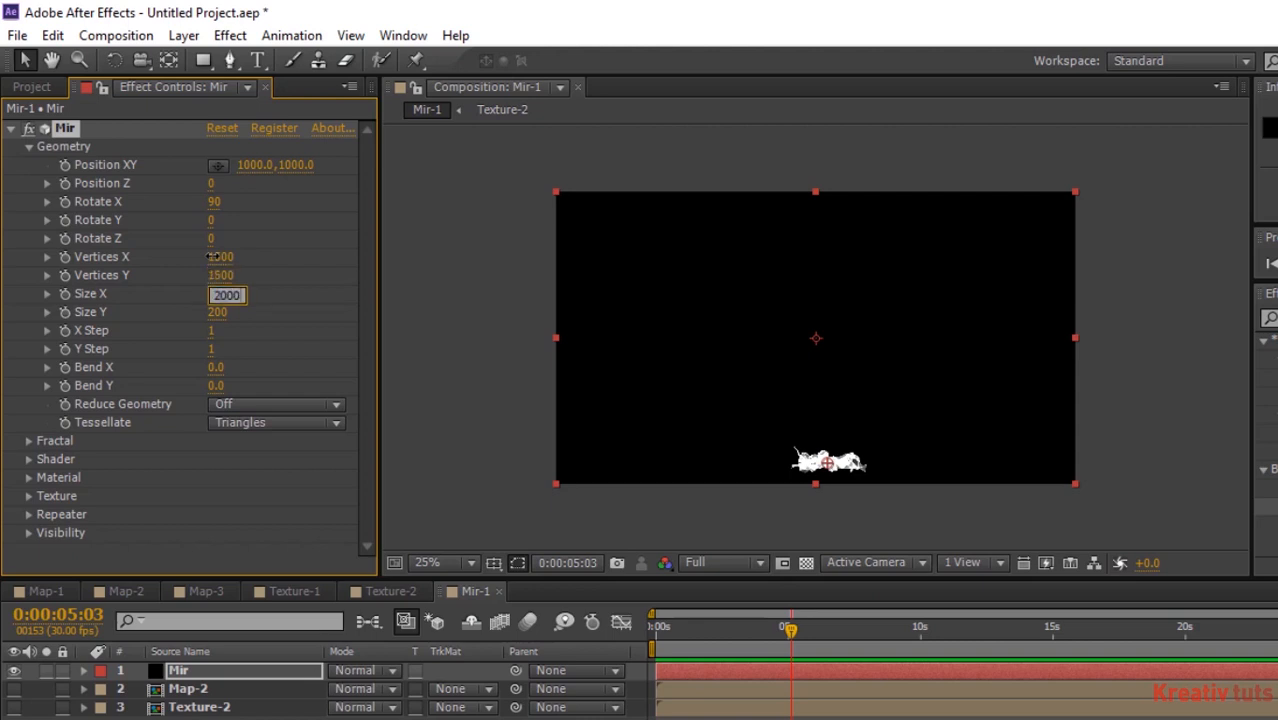
pyautogui.press('Tab')
pyautogui.write('2000')
pyautogui.press('Return')
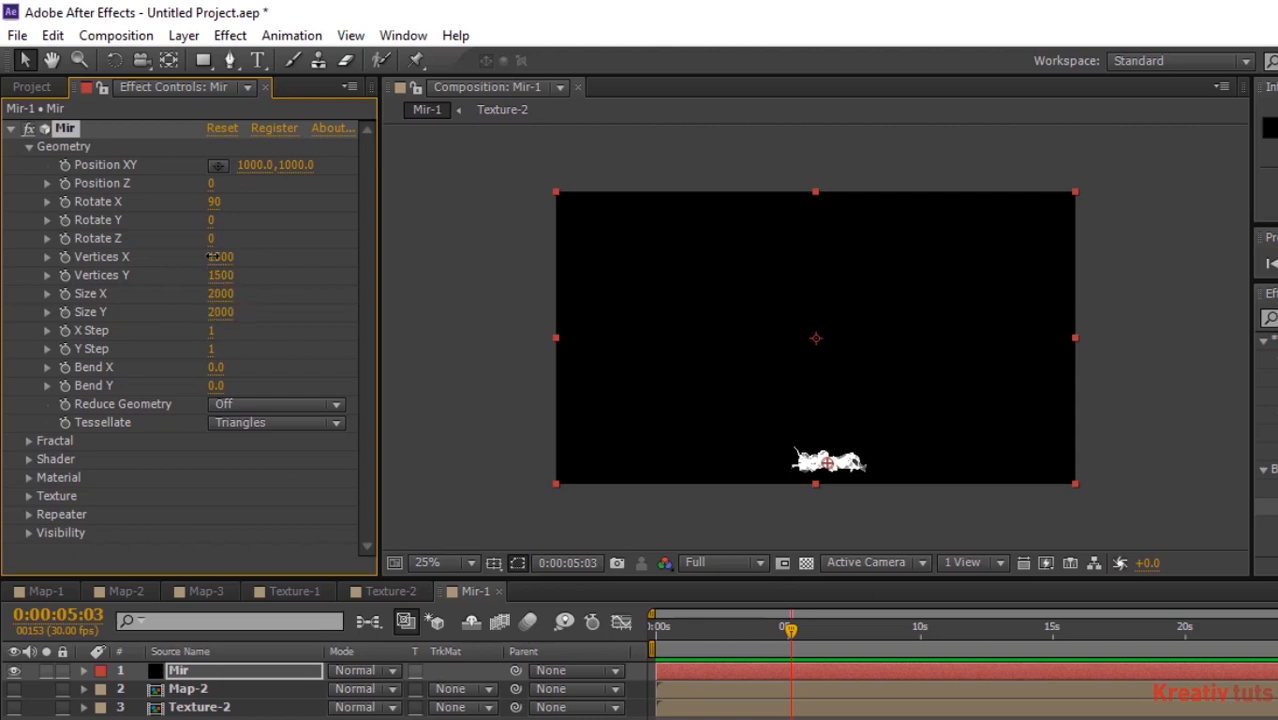
pyautogui.click(11, 129)
pyautogui.click(11, 130)
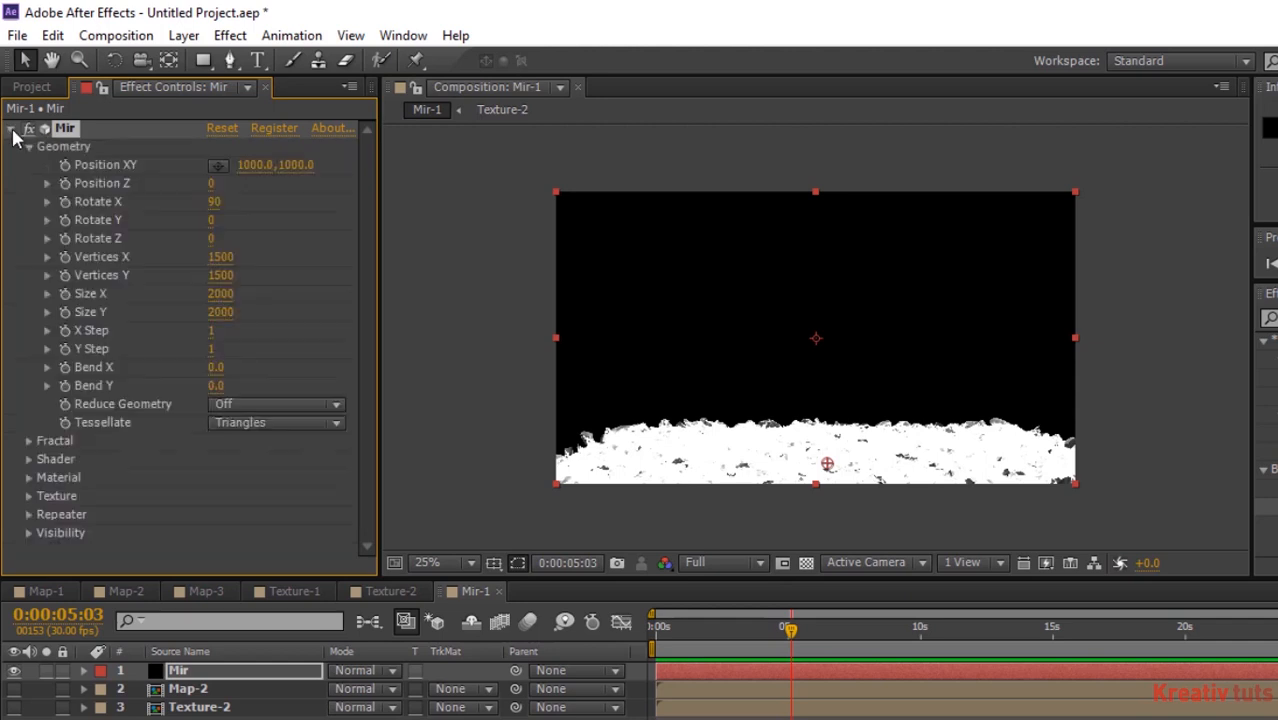
pyautogui.click(28, 146)
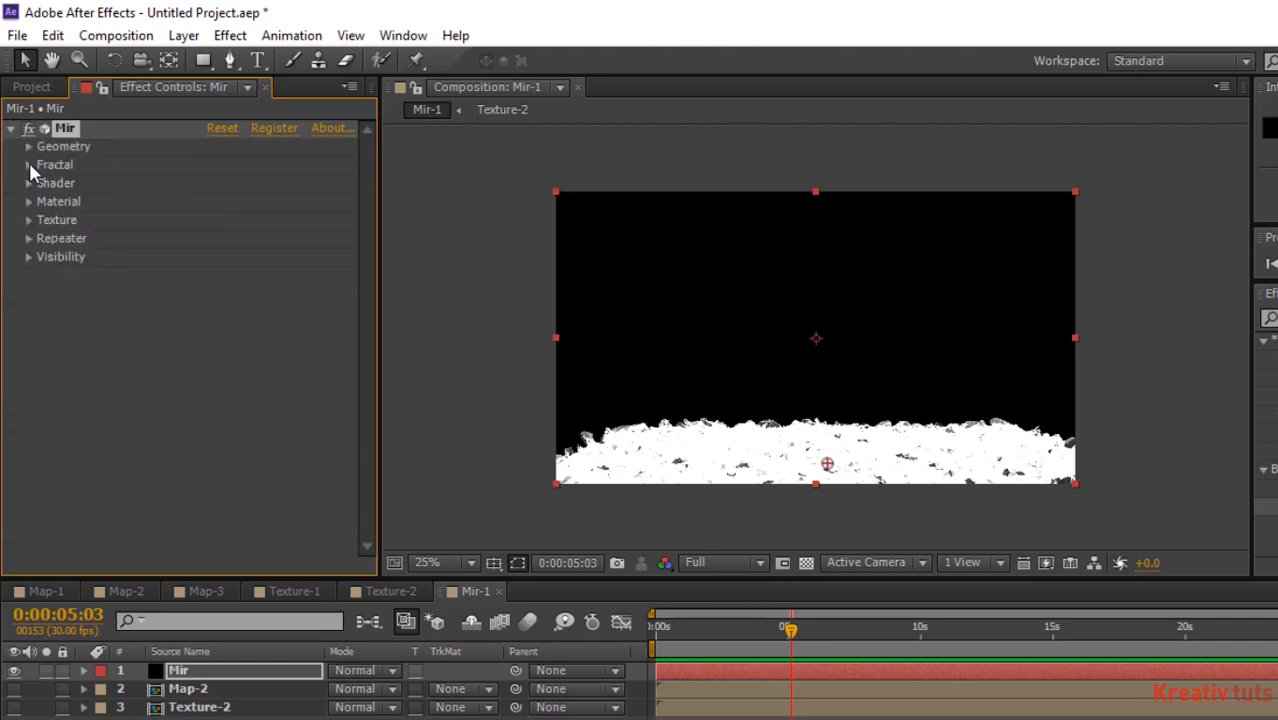
# Set the Mir effect's fractal Amplitude to 60 and Frequency to 20
pyautogui.click(29, 165)
pyautogui.click(222, 203)
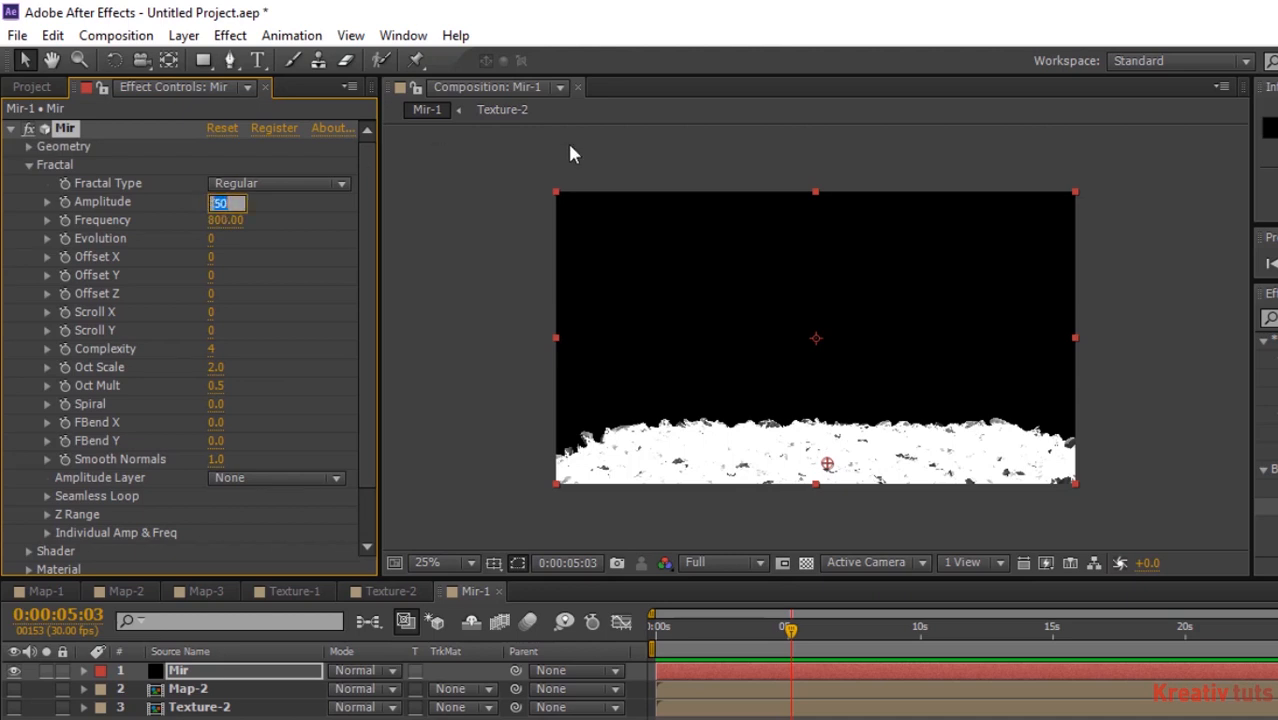
pyautogui.write('60')
pyautogui.press('Tab')
pyautogui.write('20')
pyautogui.press('Return')
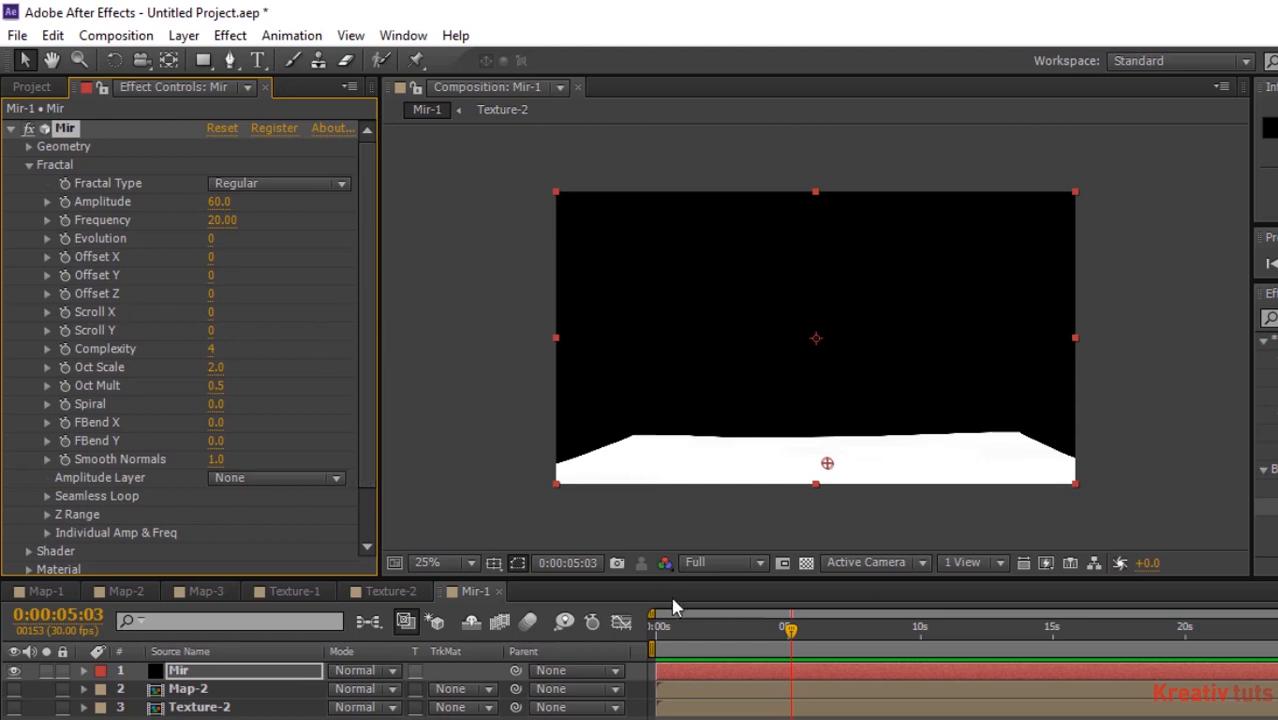
# Animate the fractal Offset Z with keyframes from 0 at the composition's start to -2000 at 0:00:29:29
pyautogui.press('Home')
pyautogui.click(64, 293)
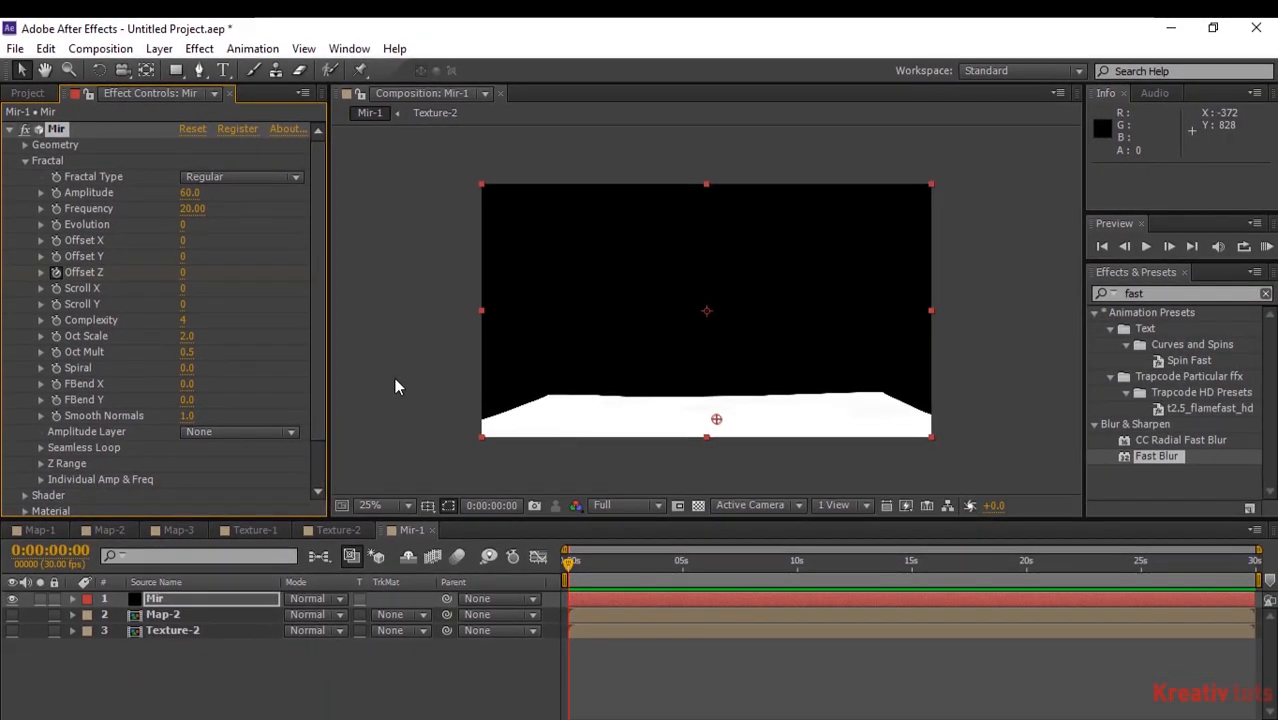
pyautogui.press('End')
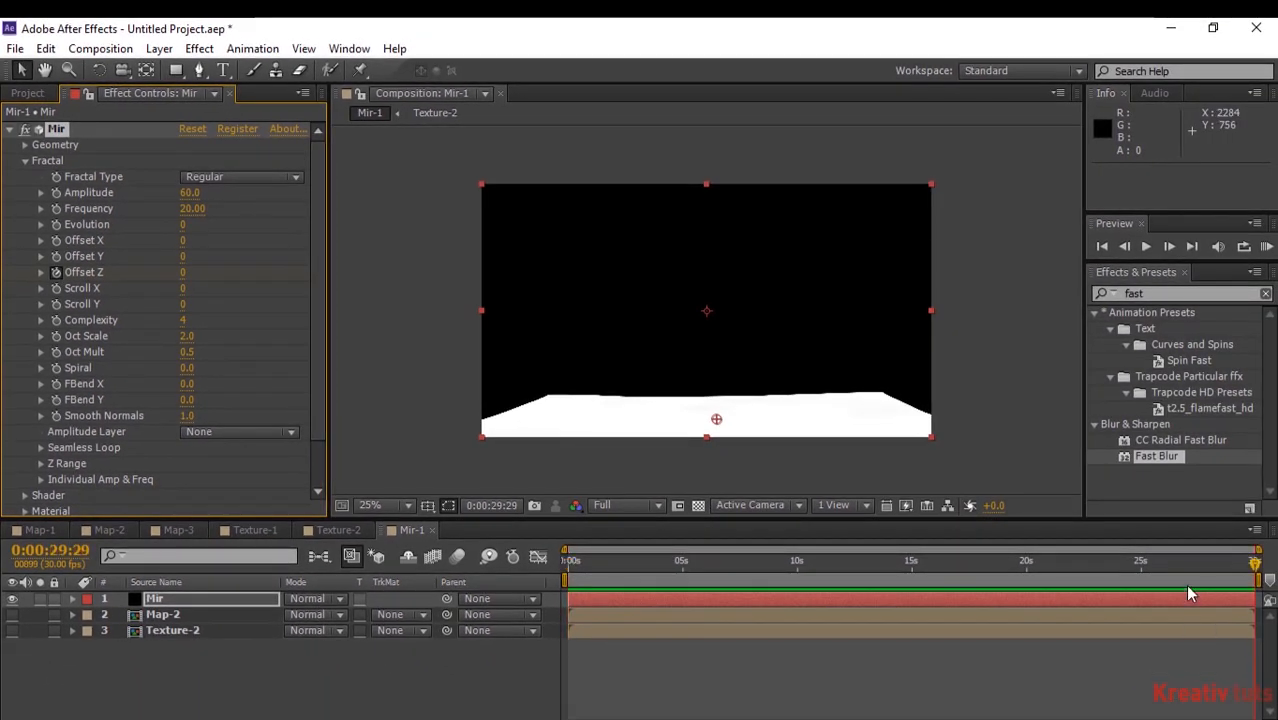
pyautogui.click(1255, 563)
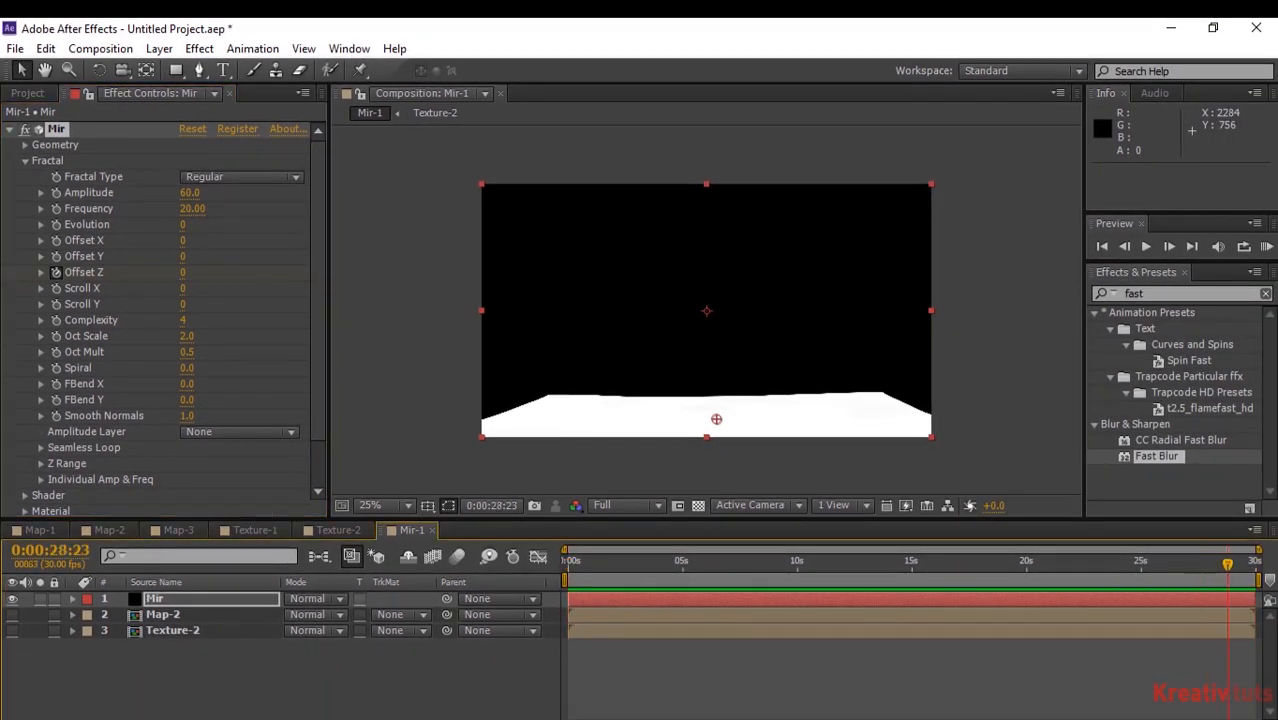
pyautogui.click(185, 272)
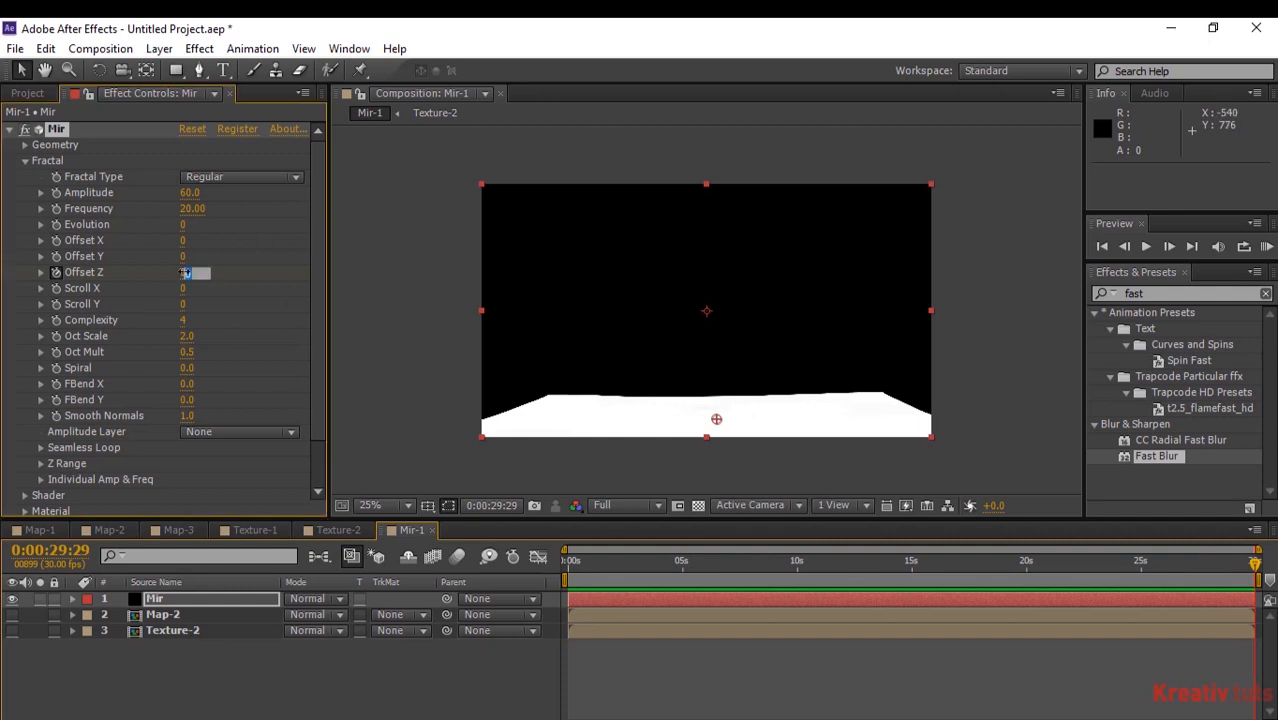
pyautogui.write('2000')
pyautogui.press('Return')
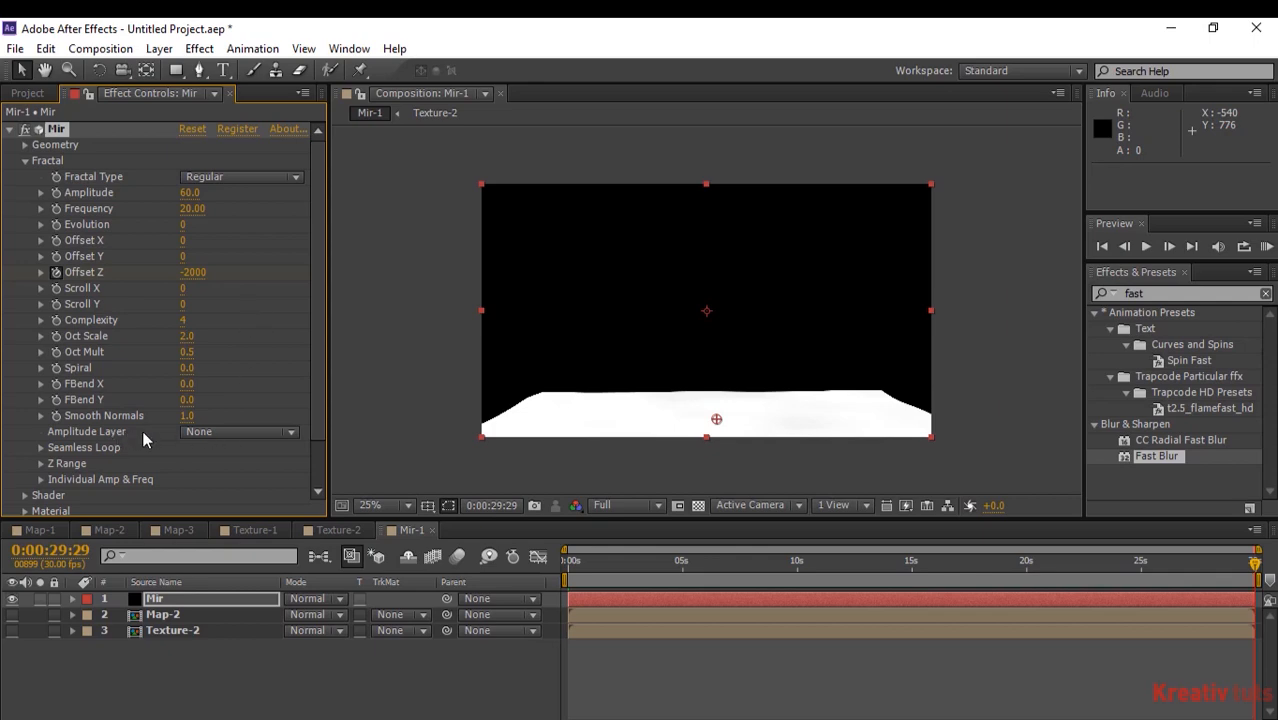
# Assign Map-2 as the Mir fractal's Amplitude Layer and move the current time to 0:00:07:13
pyautogui.click(206, 433)
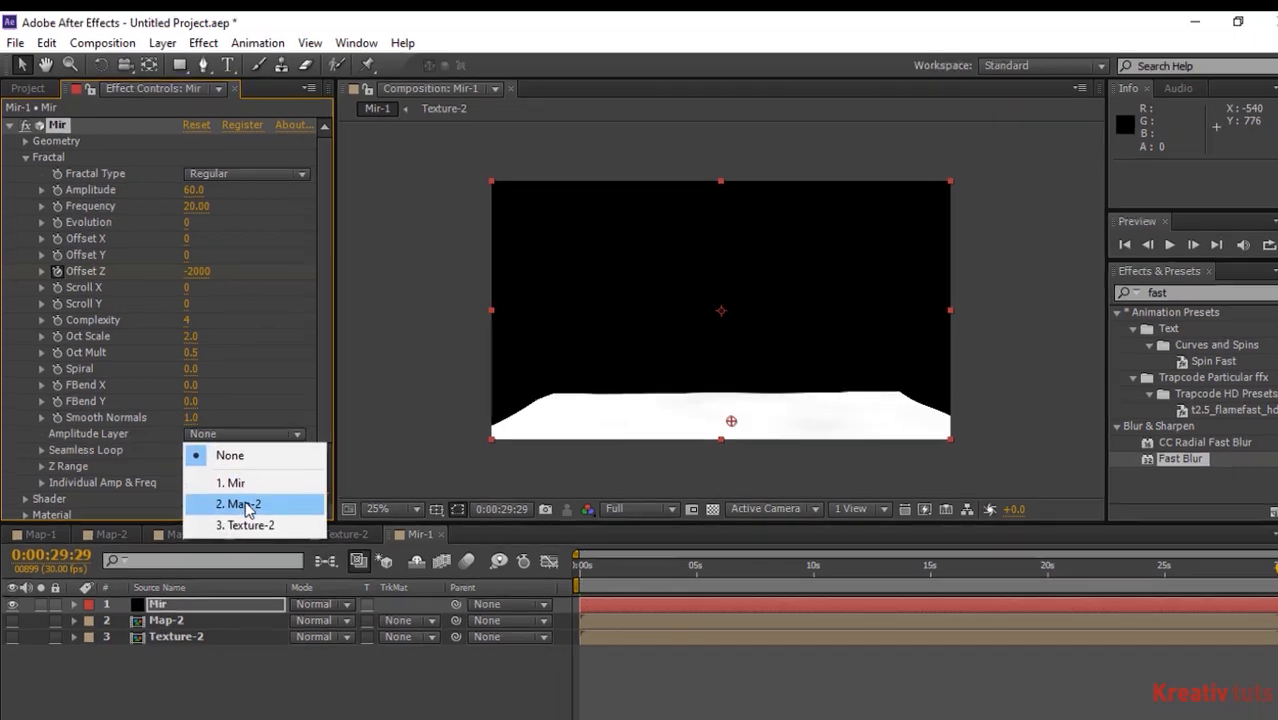
pyautogui.click(242, 501)
pyautogui.click(877, 605)
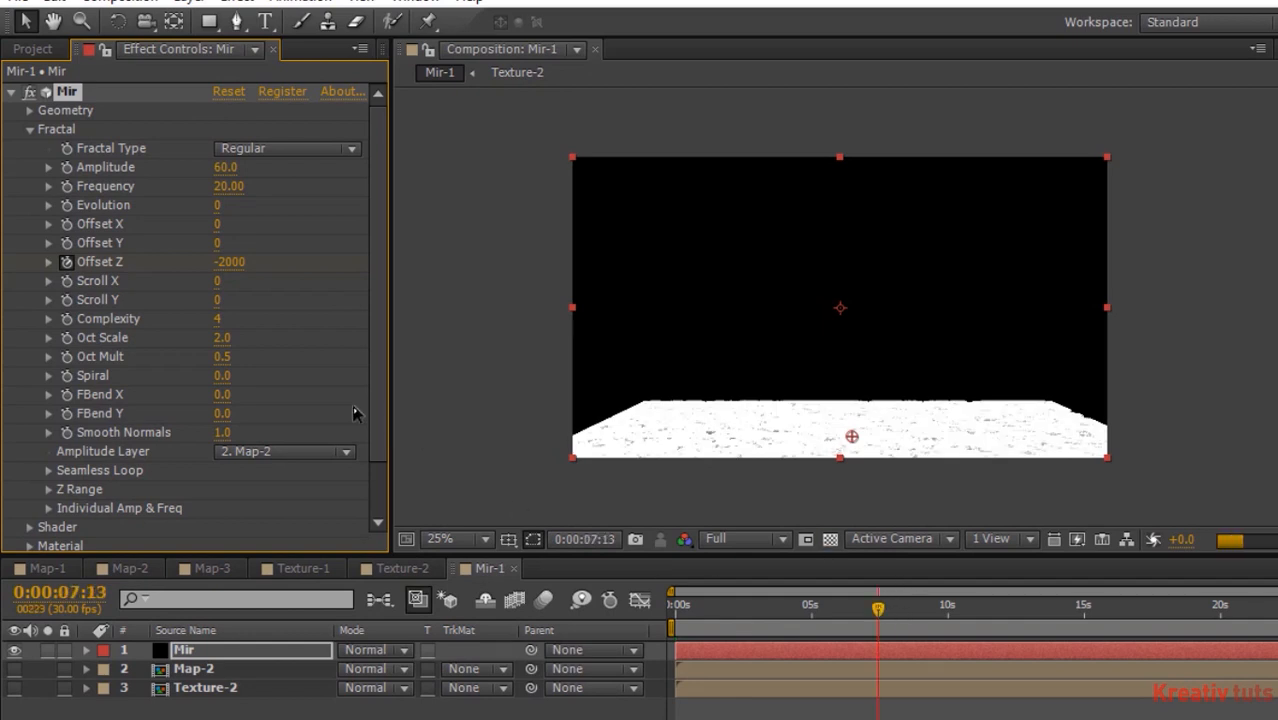
# Adjust the individual Frequency X and Frequency Y values of the Mir fractal, and collapse the Fractal settings
pyautogui.moveTo(378, 384); pyautogui.dragTo(377, 412)
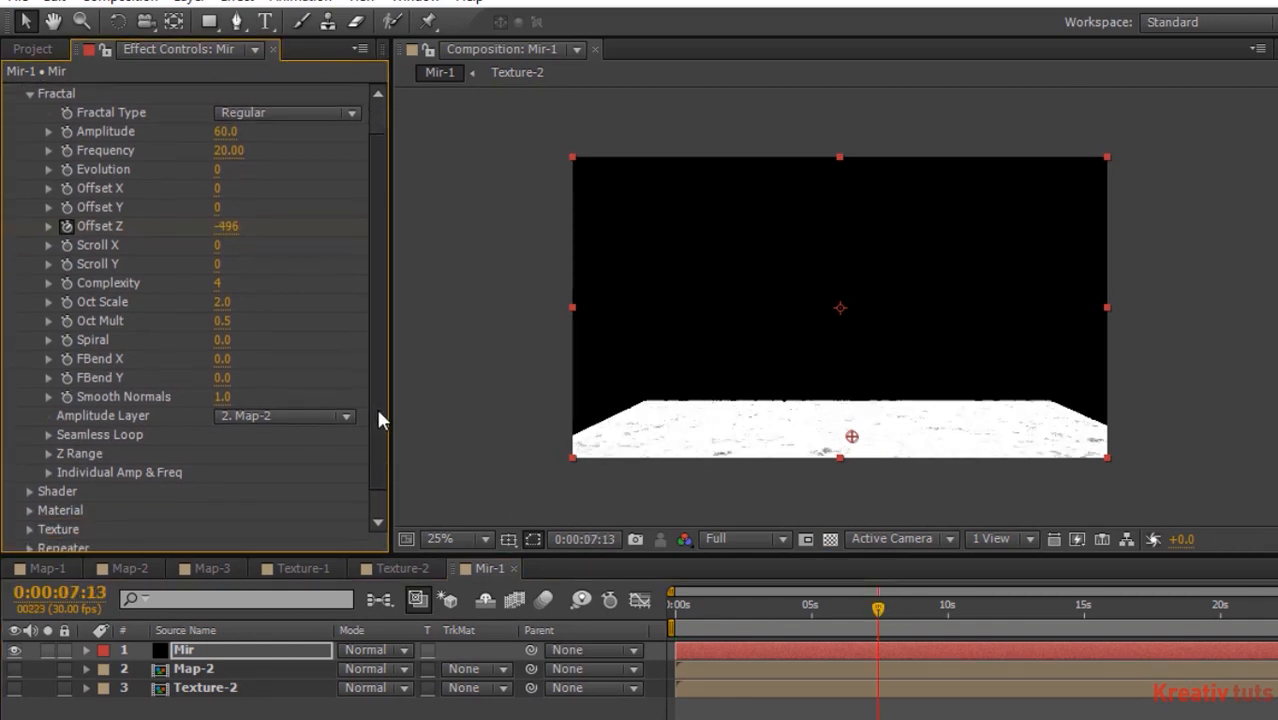
pyautogui.click(48, 474)
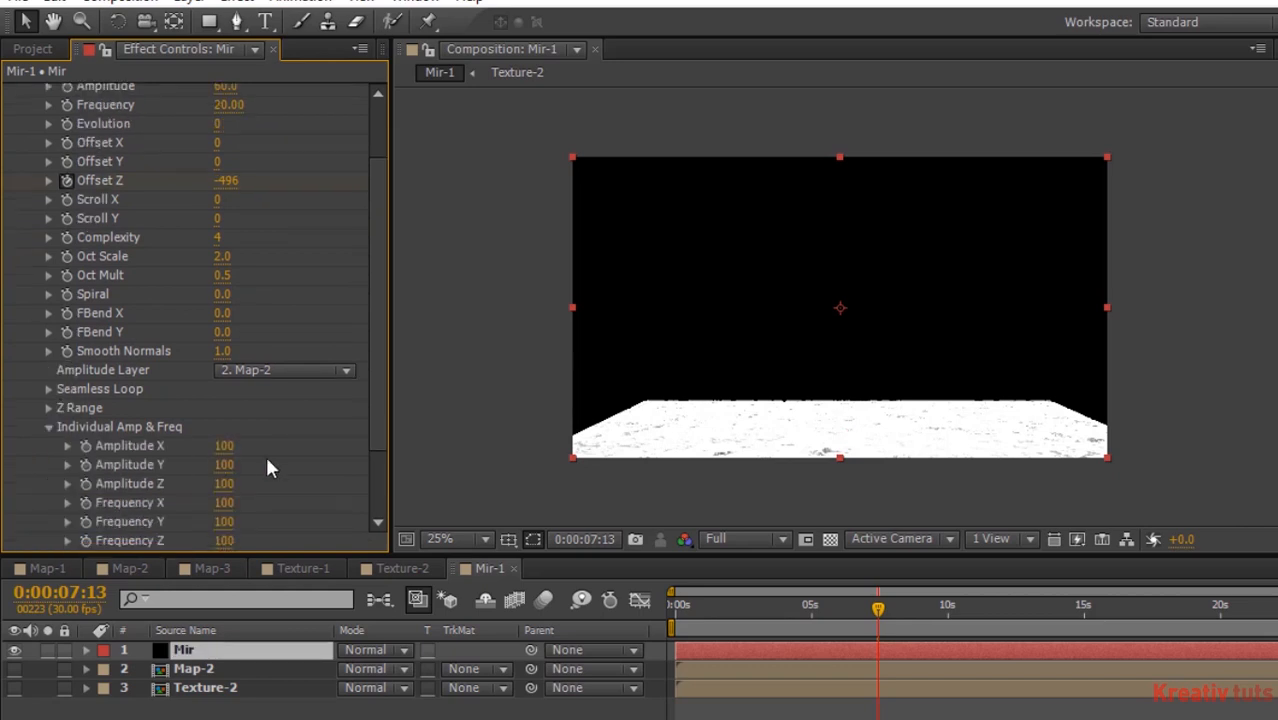
pyautogui.click(220, 502)
pyautogui.press('Tab')
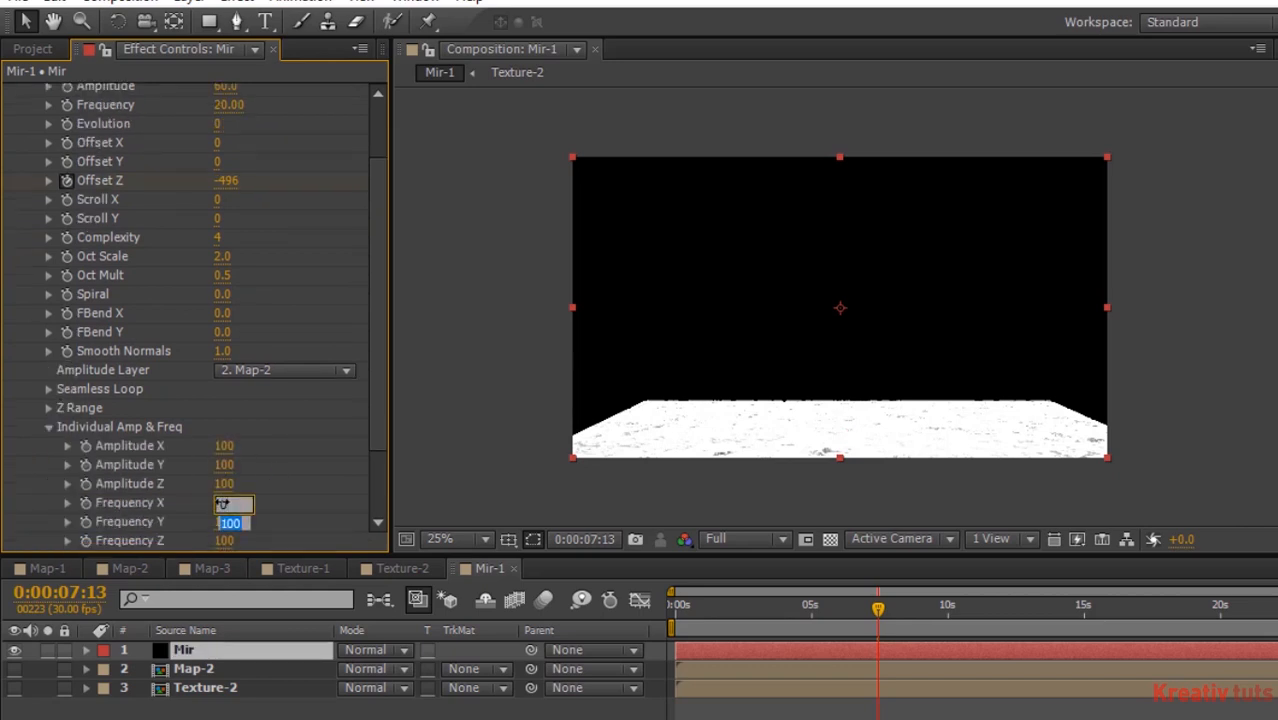
pyautogui.click(47, 427)
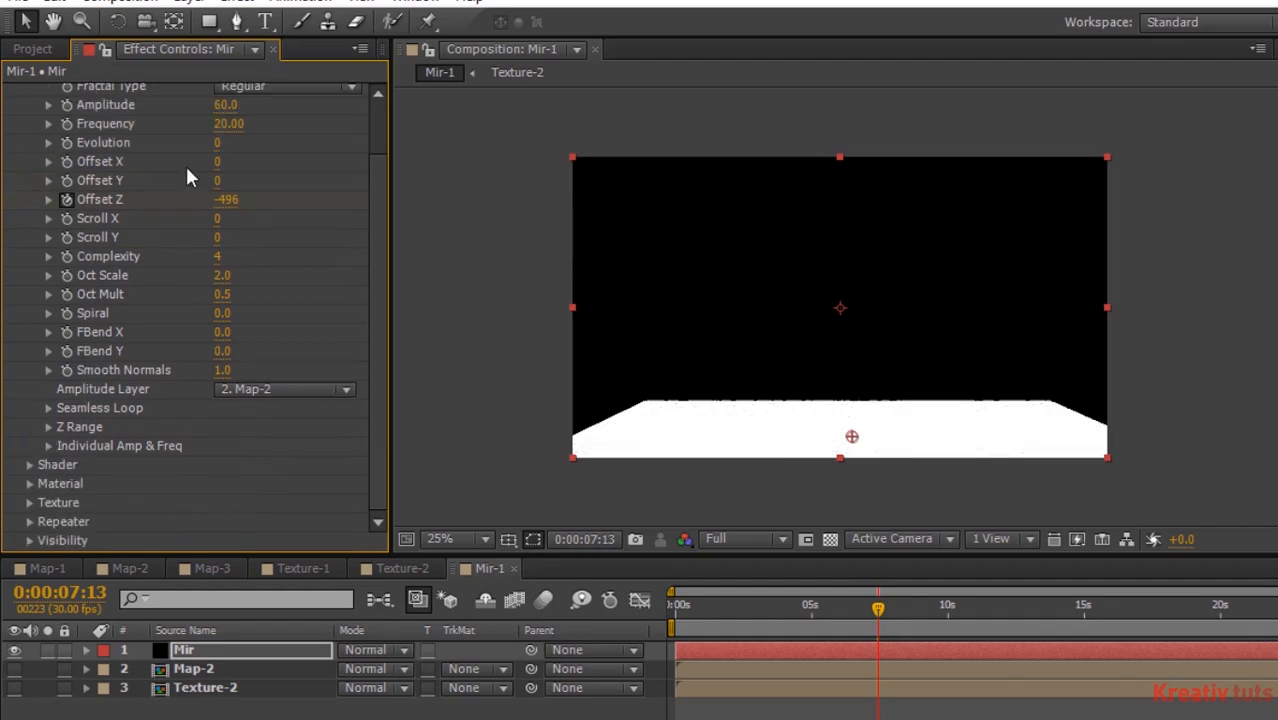
pyautogui.scroll(2, 379, 117)
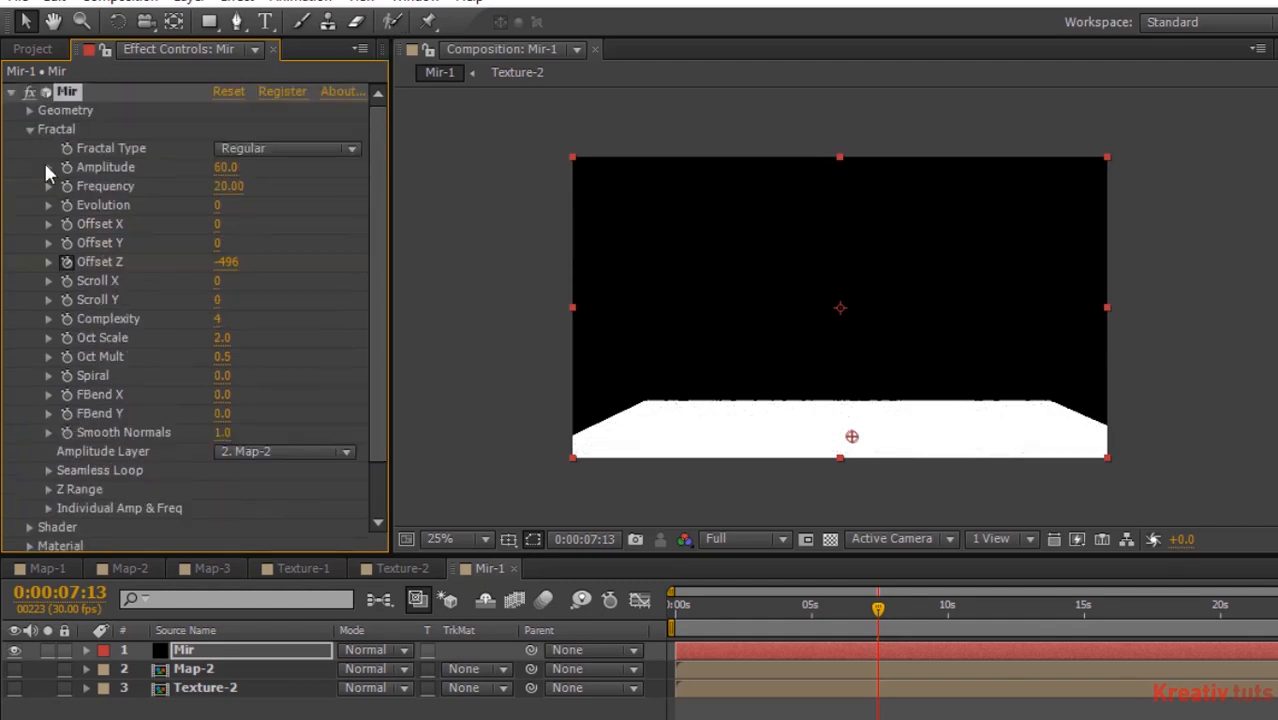
pyautogui.click(29, 129)
# Set the Mir Shader to Phong, with Blend on Normal and DepthBuf on
pyautogui.click(30, 148)
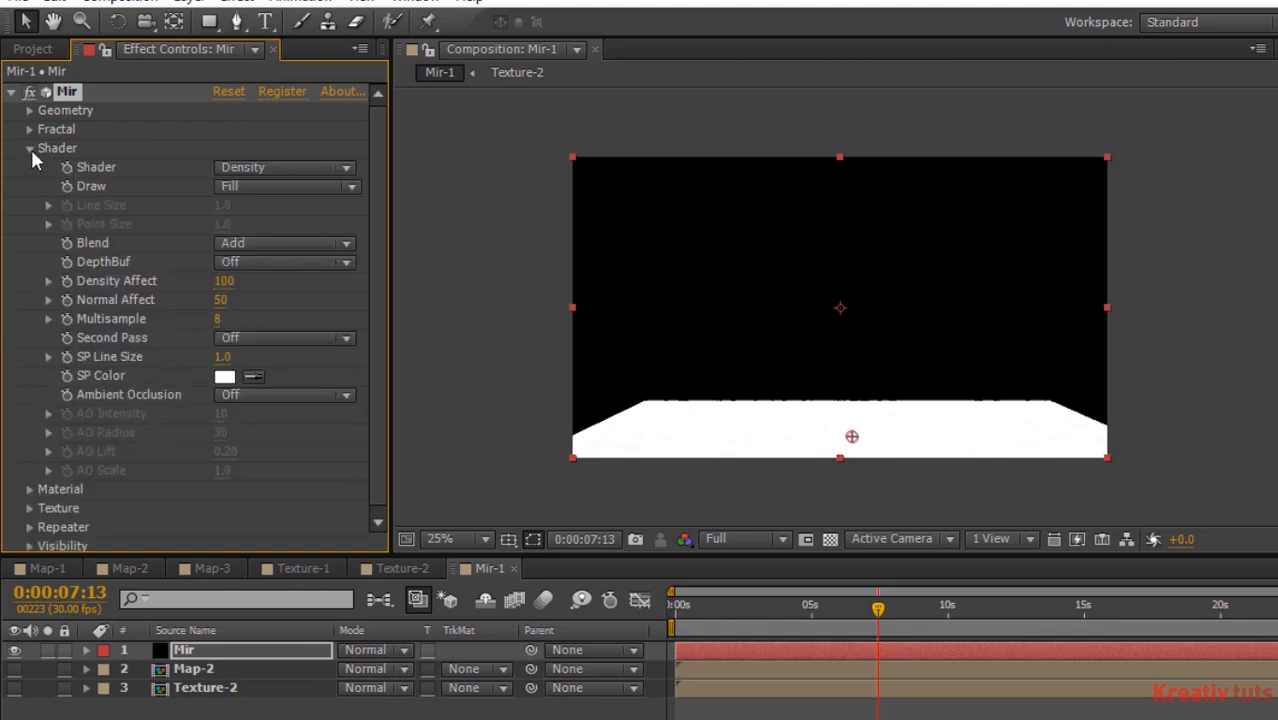
pyautogui.click(253, 167)
pyautogui.click(270, 214)
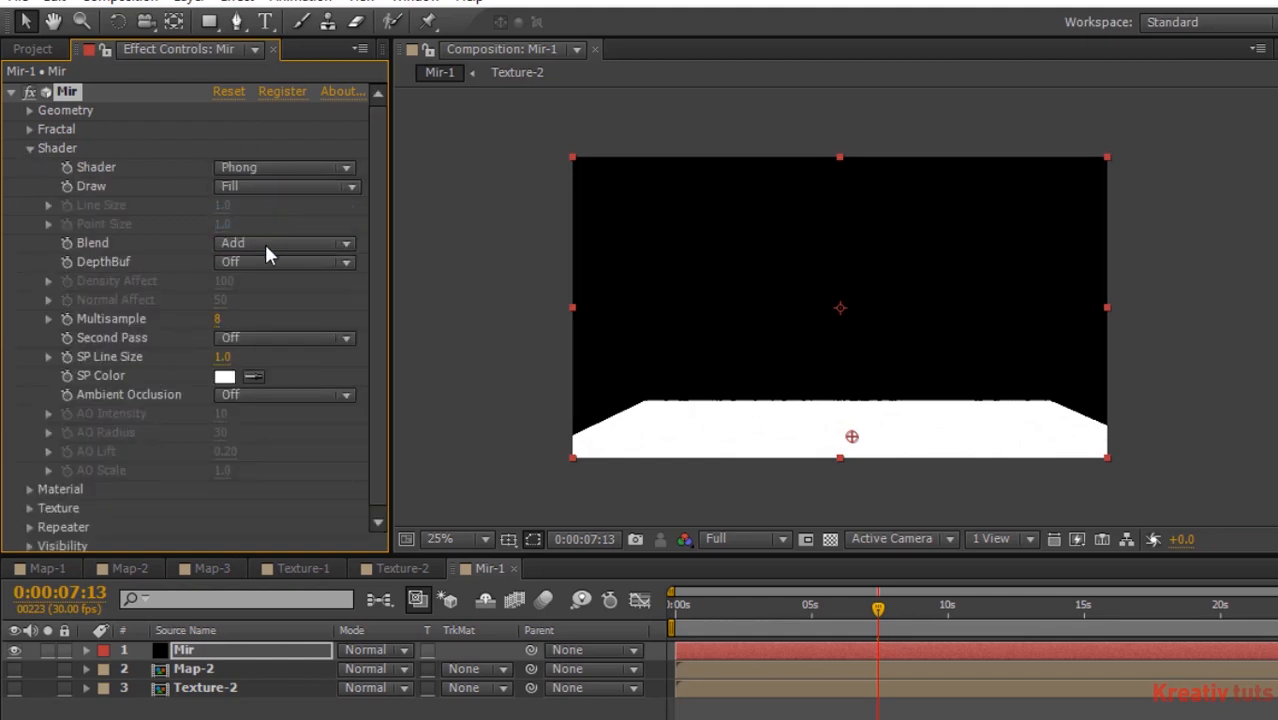
pyautogui.click(266, 246)
pyautogui.click(275, 286)
pyautogui.click(273, 266)
pyautogui.click(274, 309)
# Enable Ambient Occlusion with an AO Intensity of 20, and collapse the Shader settings
pyautogui.click(279, 395)
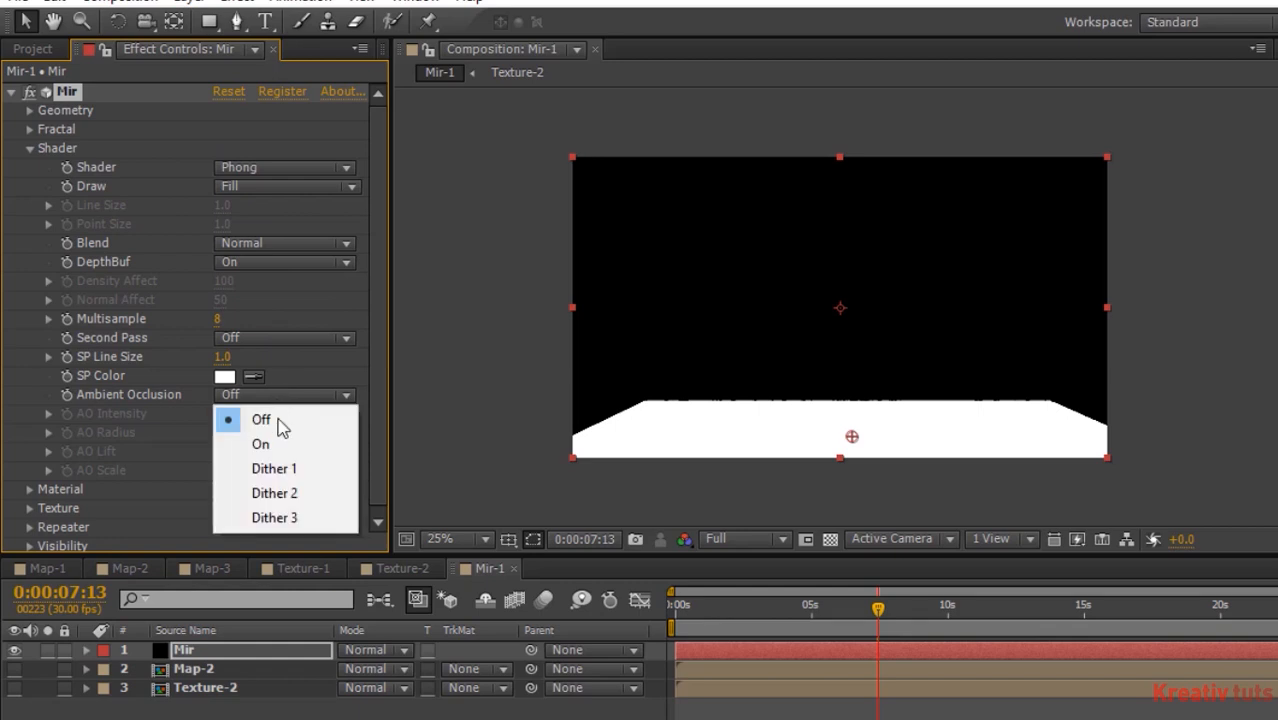
pyautogui.click(279, 443)
pyautogui.click(221, 414)
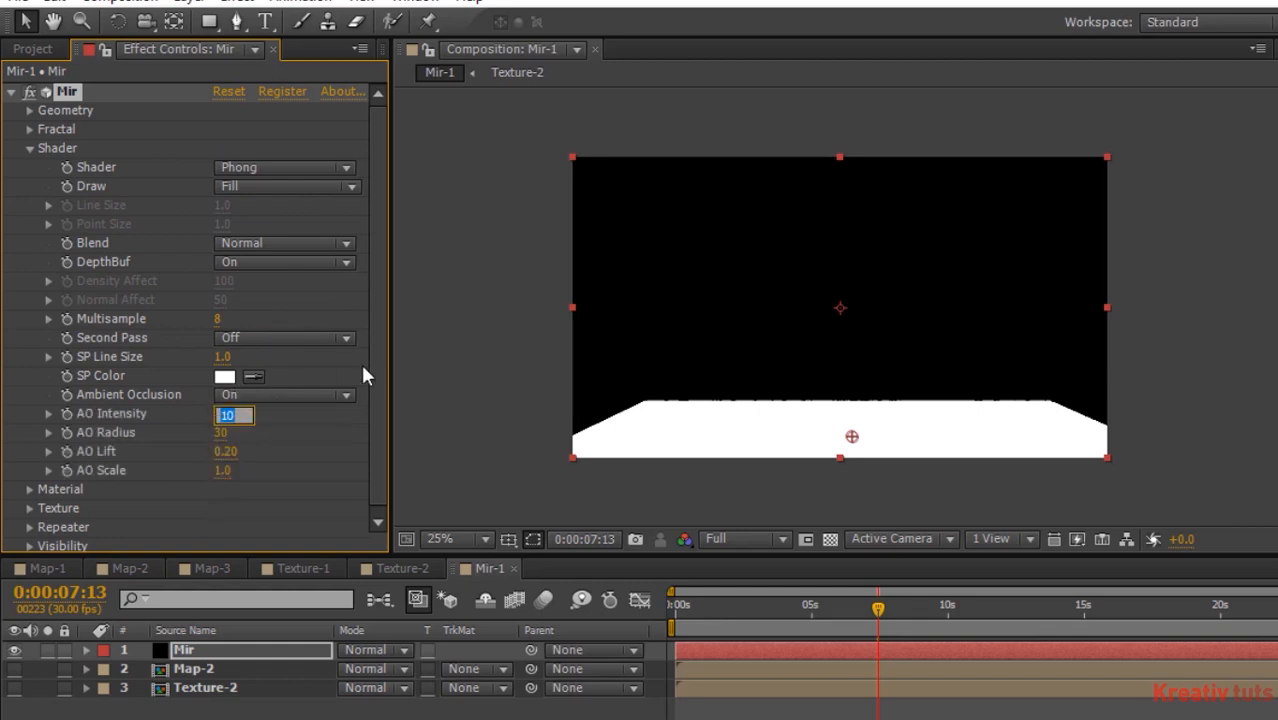
pyautogui.write('20')
pyautogui.press('Return')
pyautogui.click(29, 148)
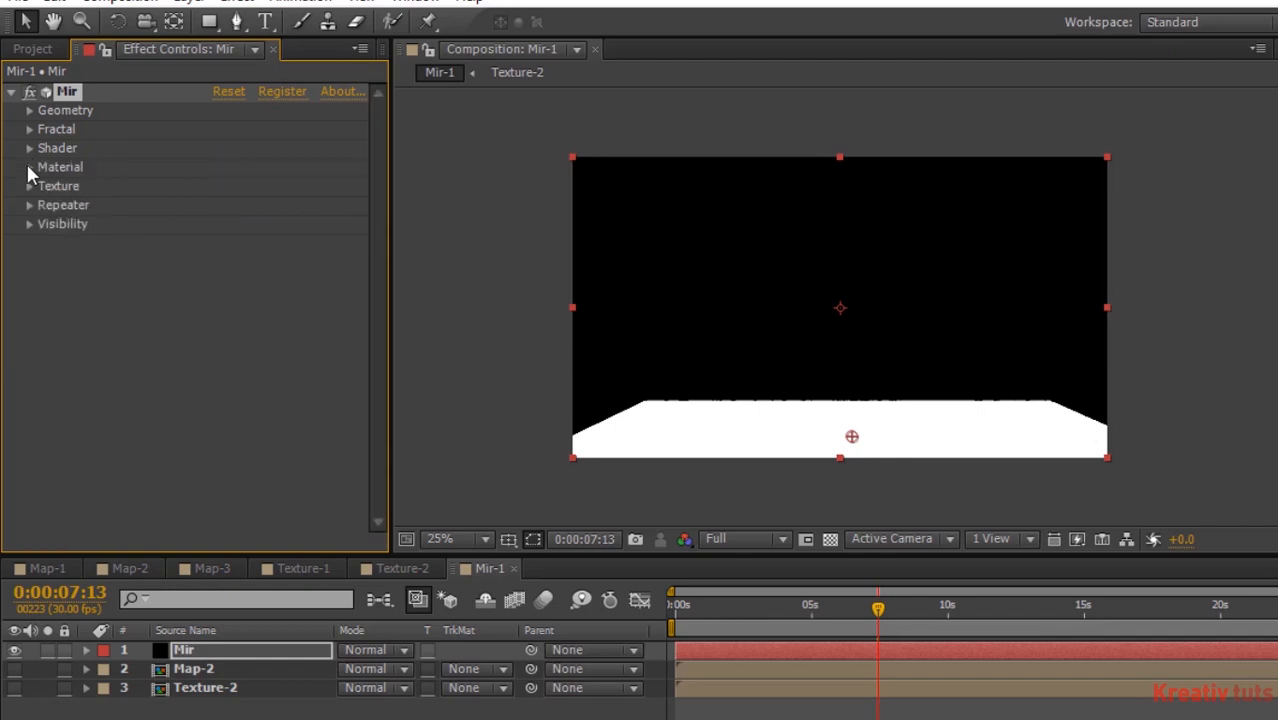
# Set the Mir material color to a dark muted blue with hue 224 and brightness 28
pyautogui.click(29, 167)
pyautogui.click(224, 187)
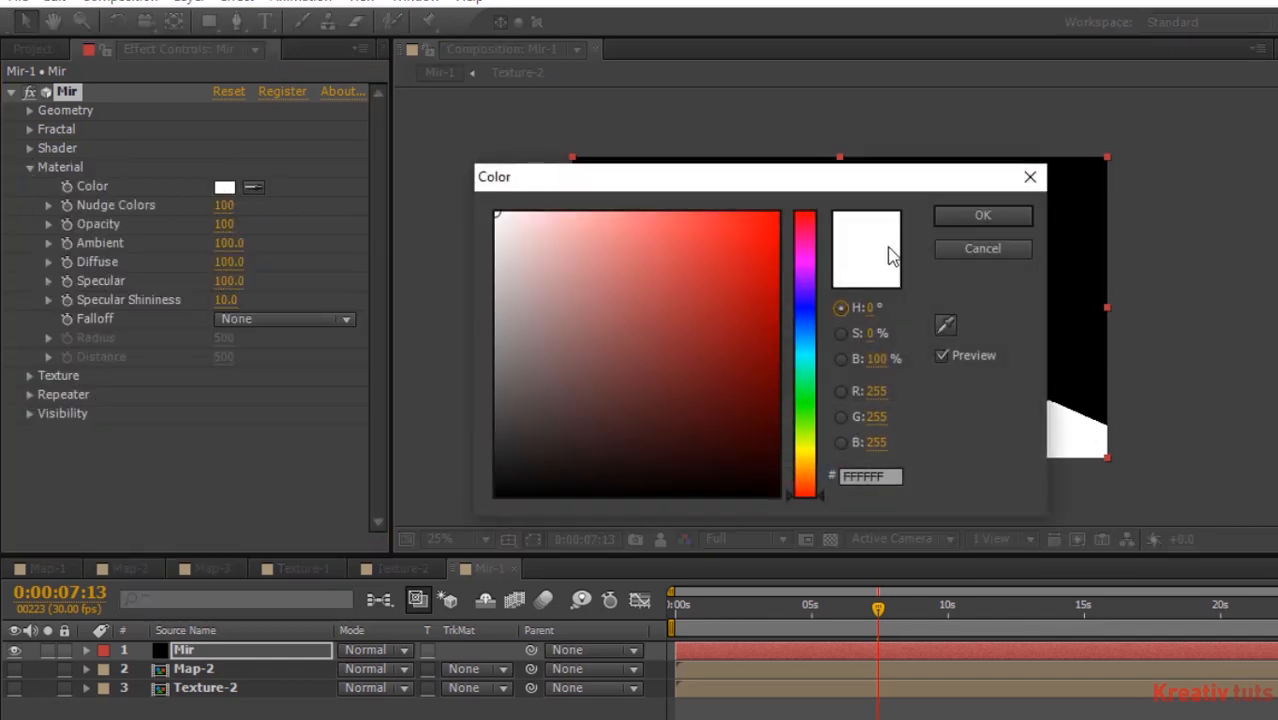
pyautogui.click(867, 309)
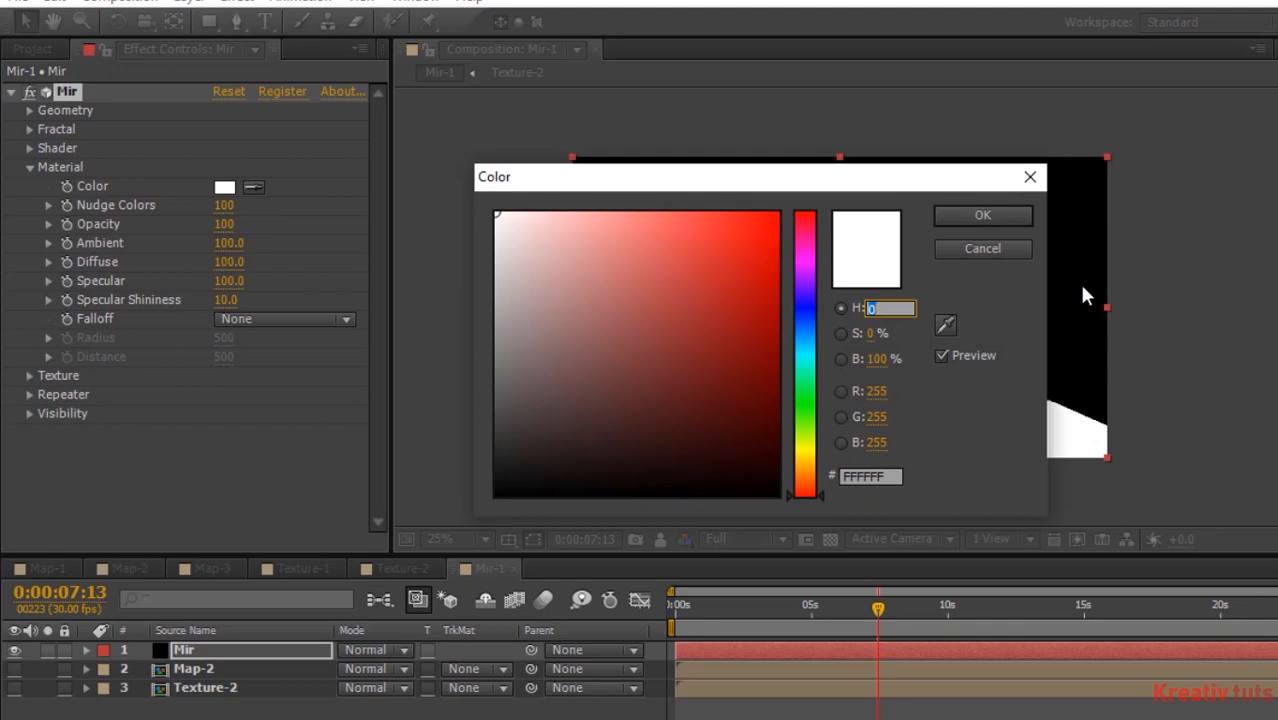
pyautogui.write('224')
pyautogui.press('Tab')
pyautogui.write('3')
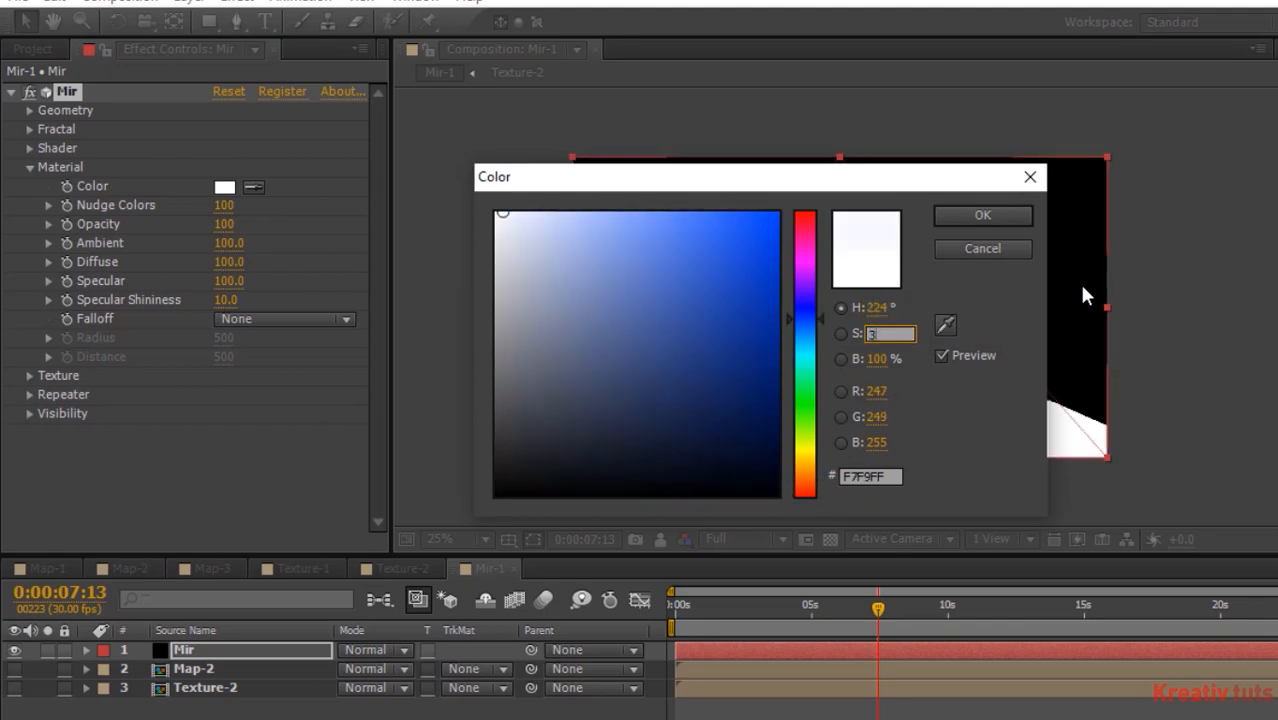
pyautogui.write('3')
pyautogui.press('Tab')
pyautogui.write('28')
pyautogui.press('Return')
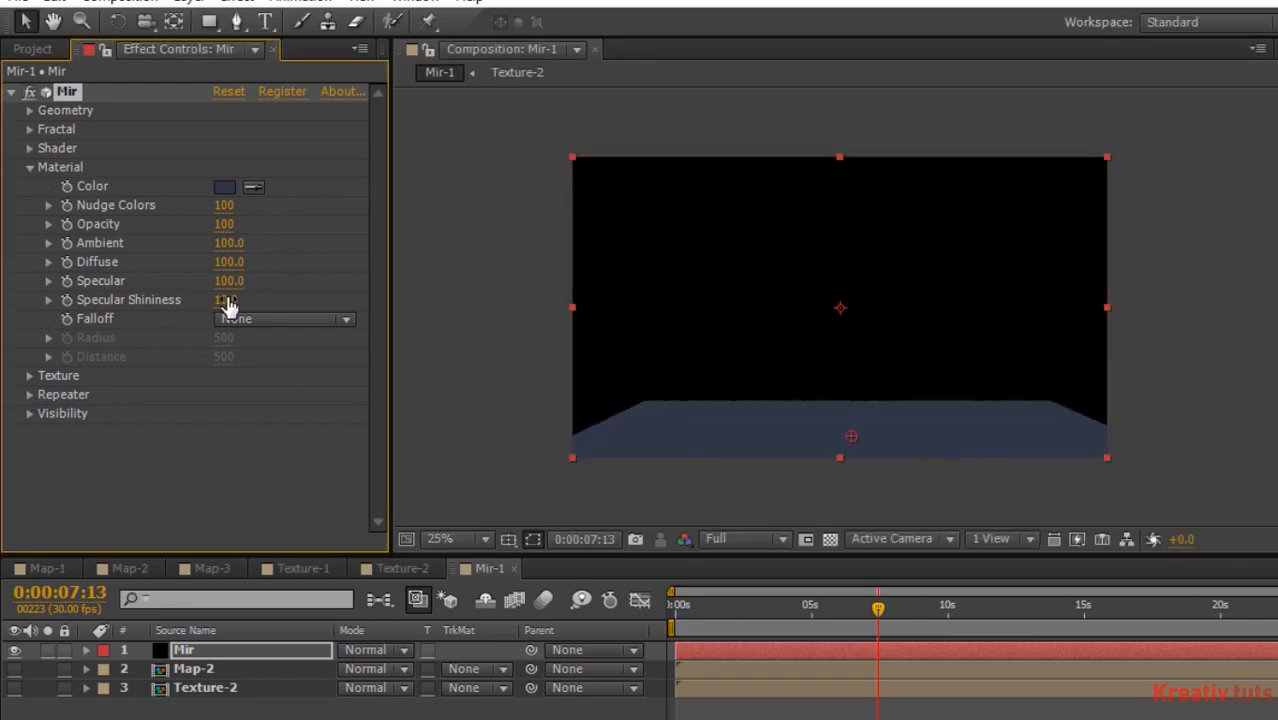
# Set the material's Specular to 500, Specular Shininess to 5 and Falloff to Distance Squared, and collapse the Material settings
pyautogui.click(228, 281)
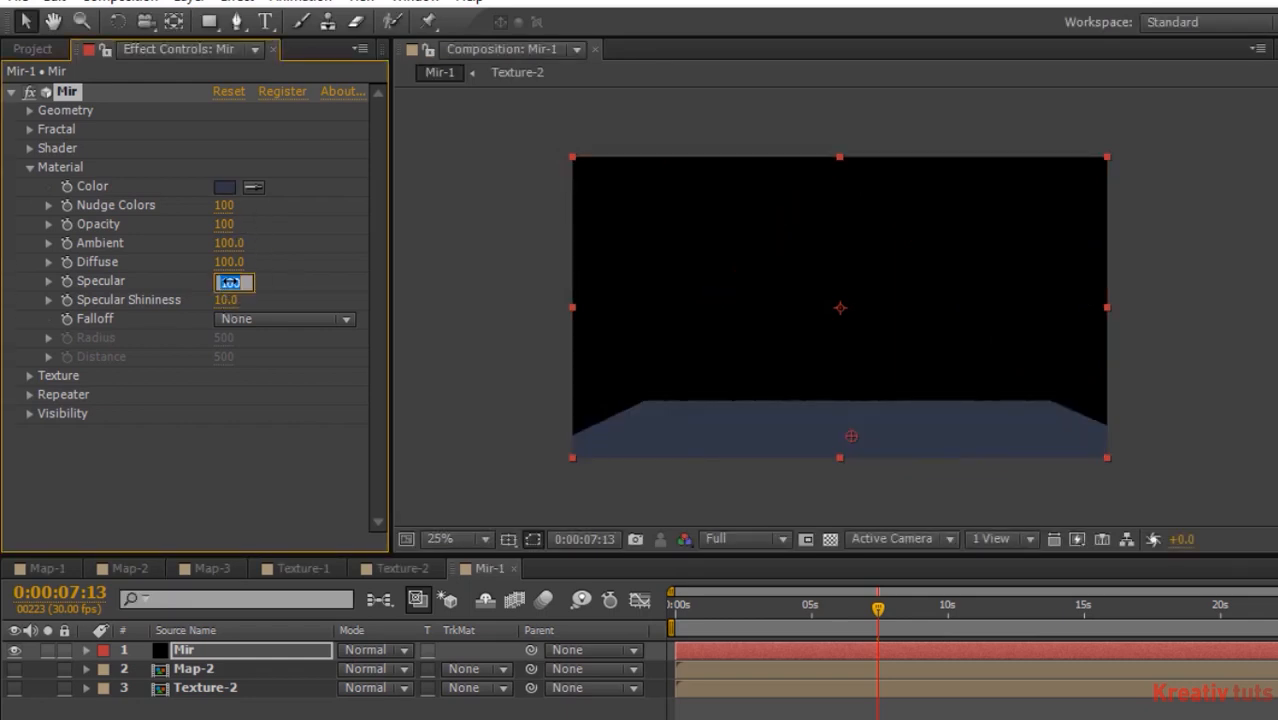
pyautogui.write('500')
pyautogui.press('Return')
pyautogui.click(229, 300)
pyautogui.write('5')
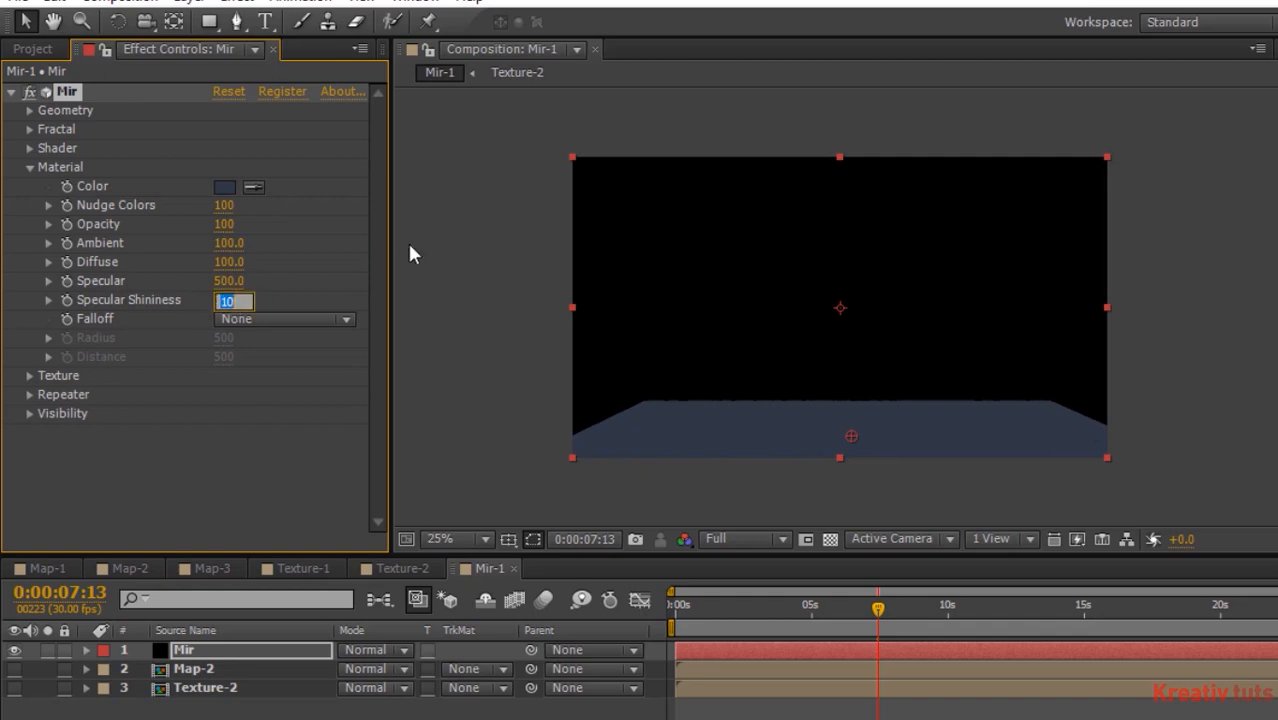
pyautogui.press('Return')
pyautogui.click(278, 324)
pyautogui.click(284, 393)
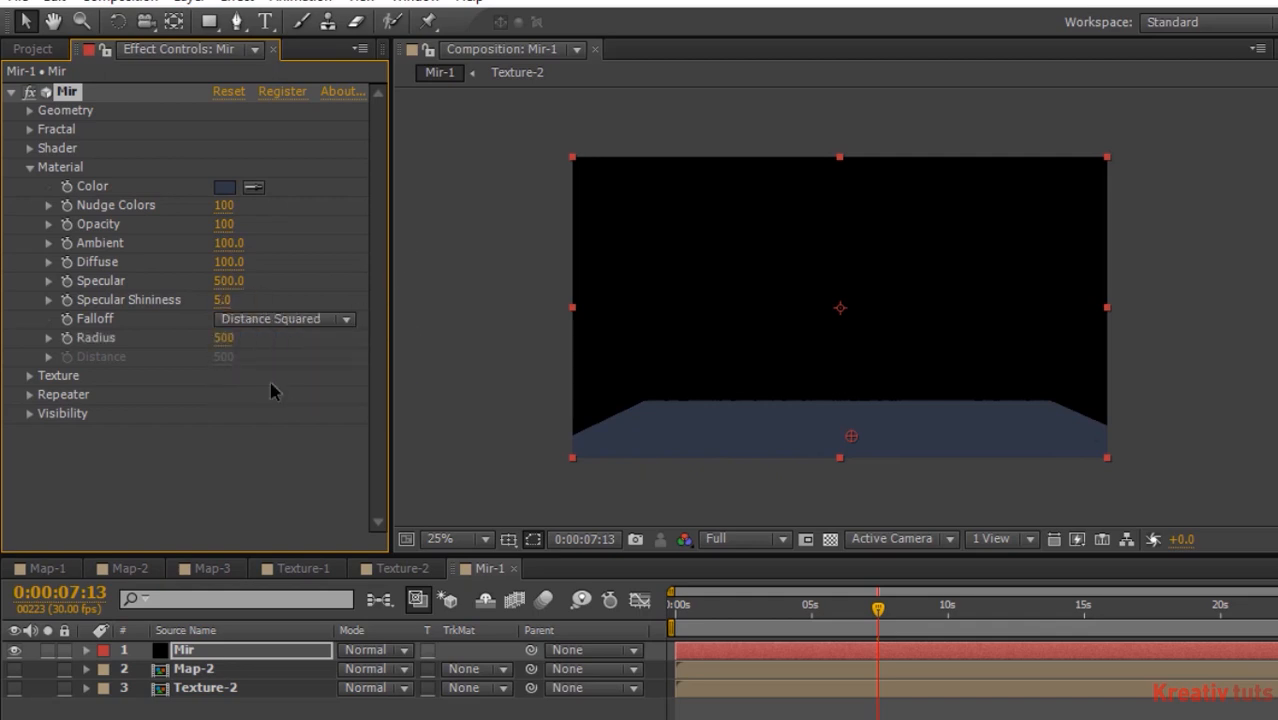
pyautogui.click(29, 167)
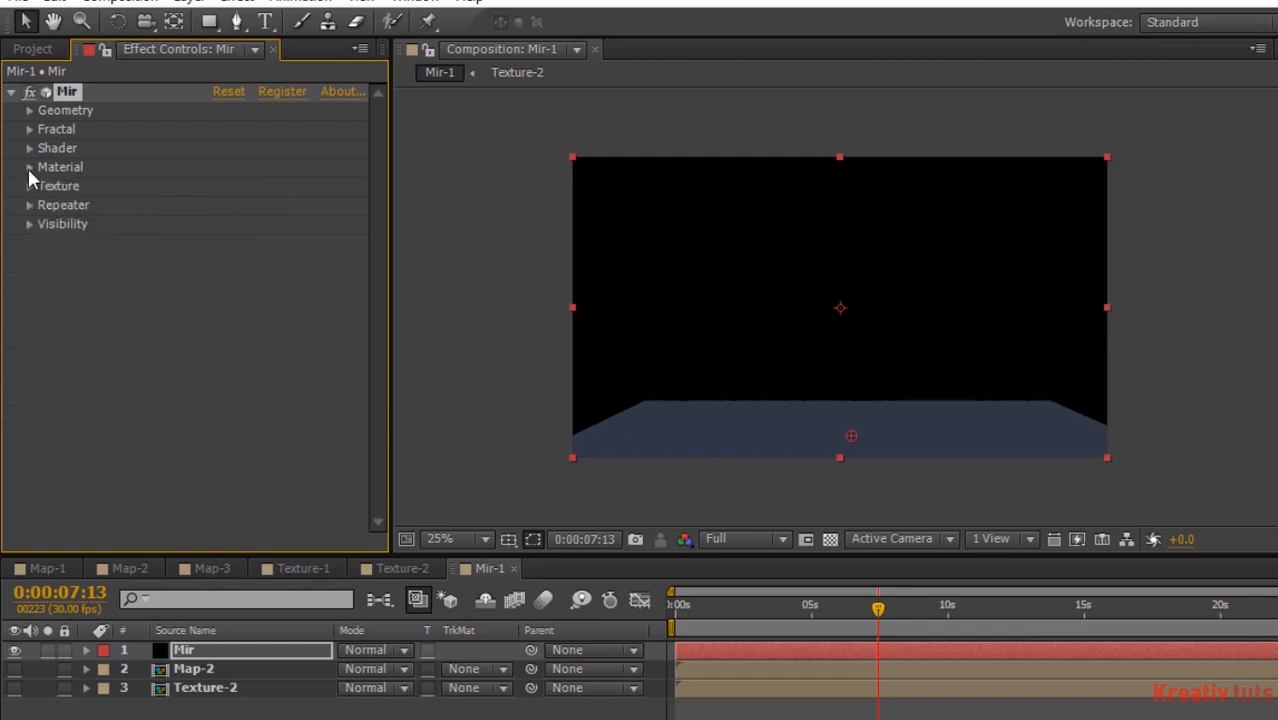
# Assign Texture-2 as the Mir effect's Texture Layer, and collapse the Texture settings
pyautogui.click(29, 186)
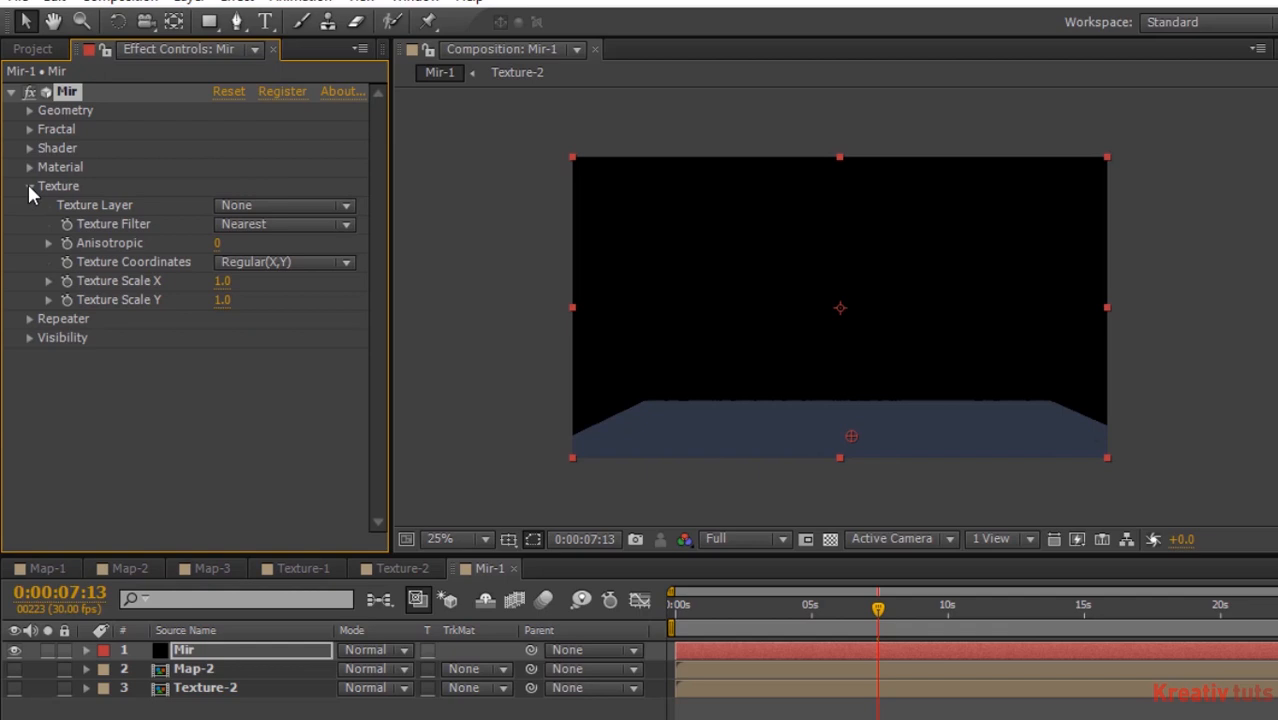
pyautogui.click(247, 207)
pyautogui.click(282, 311)
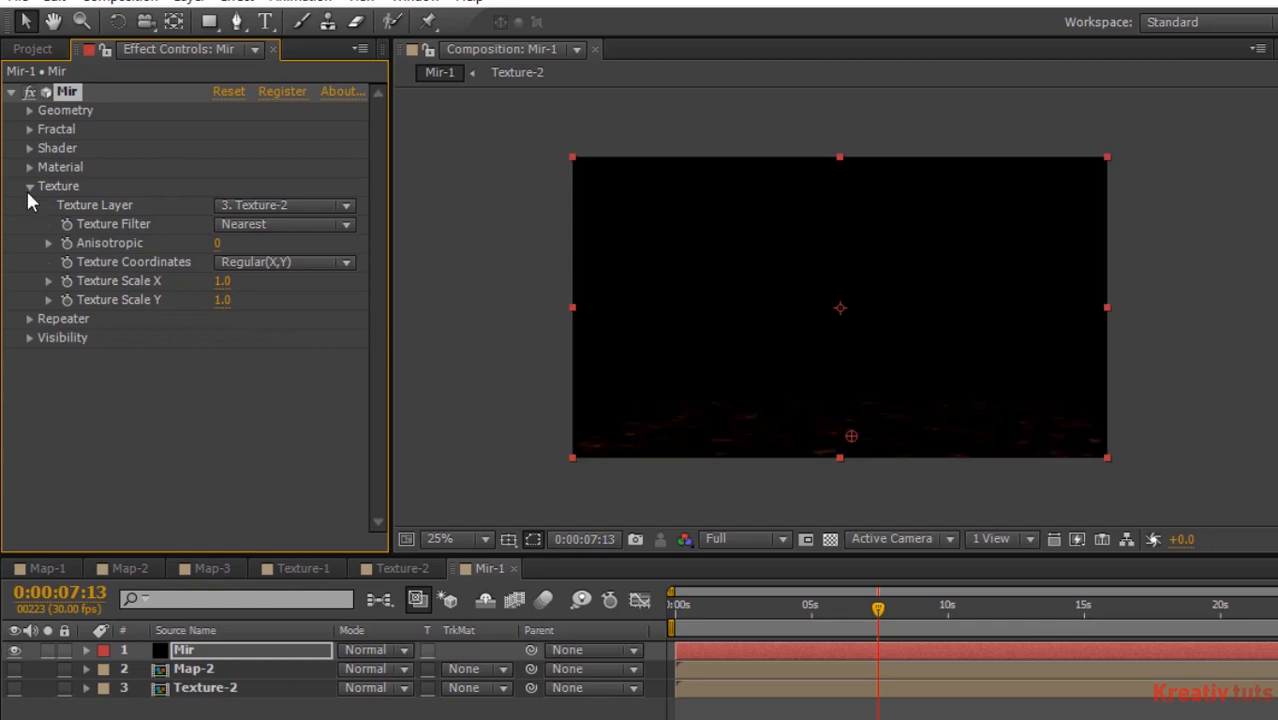
pyautogui.click(29, 188)
pyautogui.press('.')
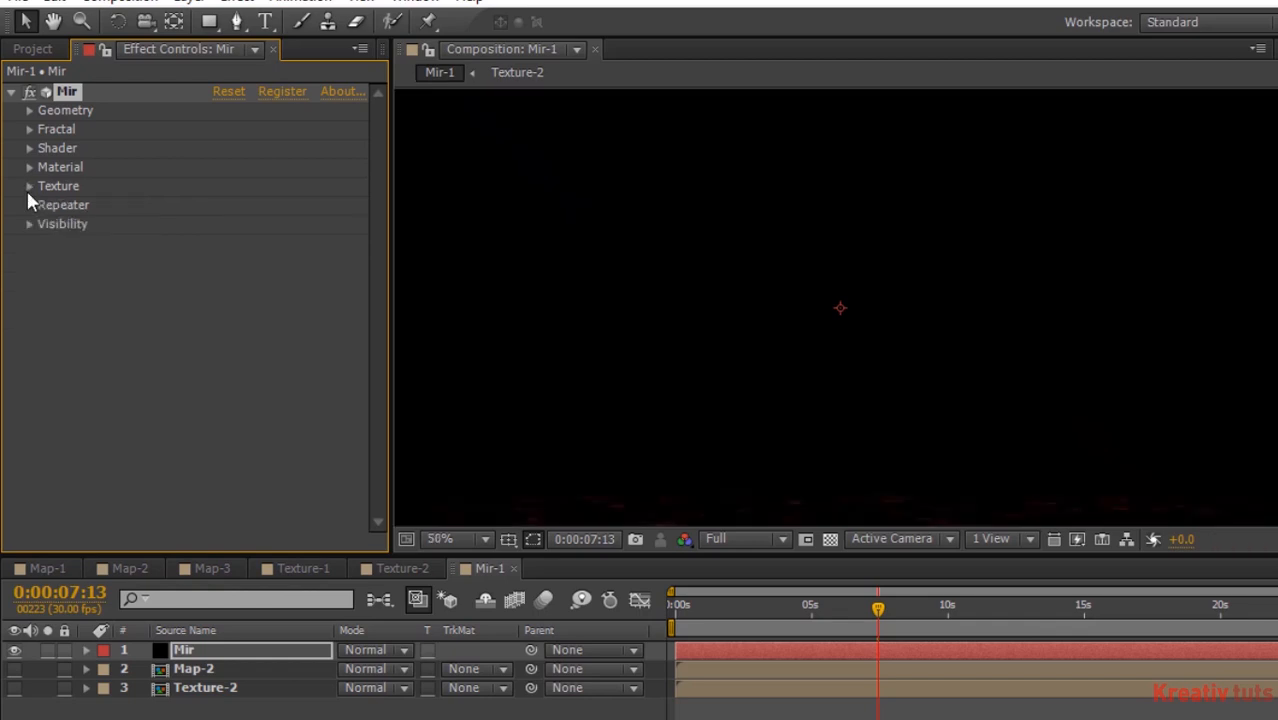
pyautogui.press(',')
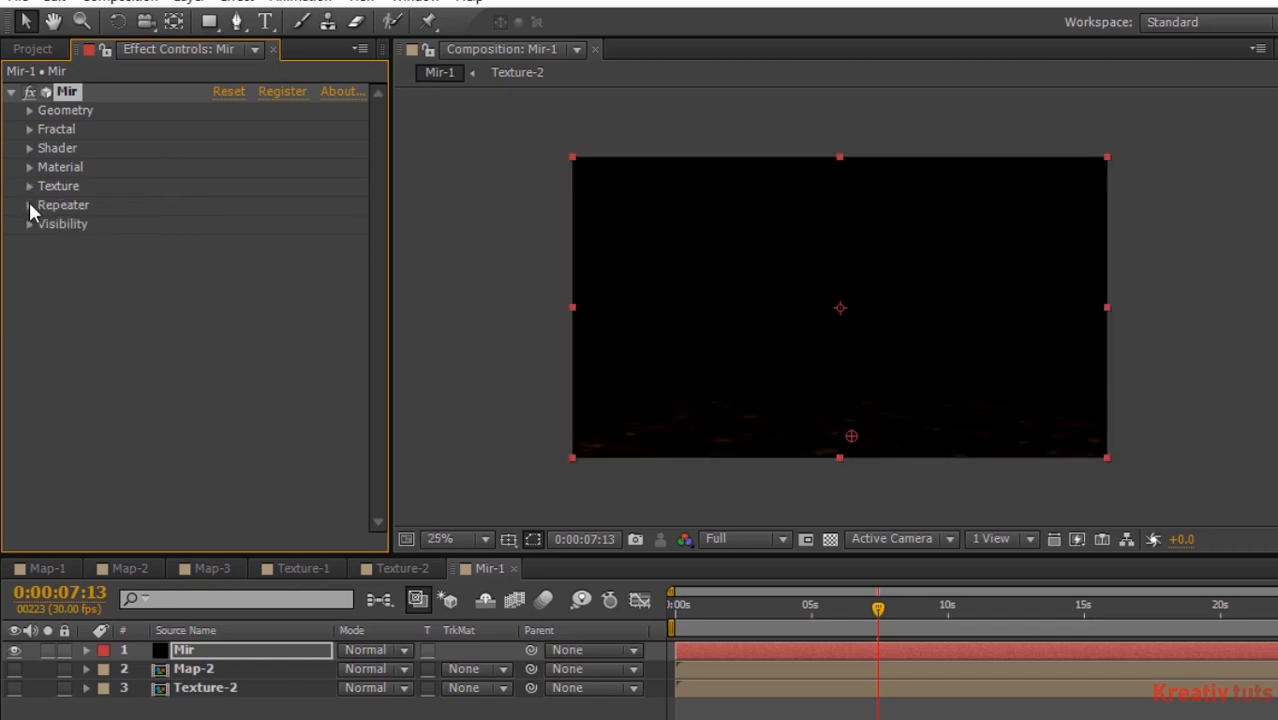
# Review the Mir effect's Repeater, Visibility, Texture, Material and Shader settings
pyautogui.click(29, 205)
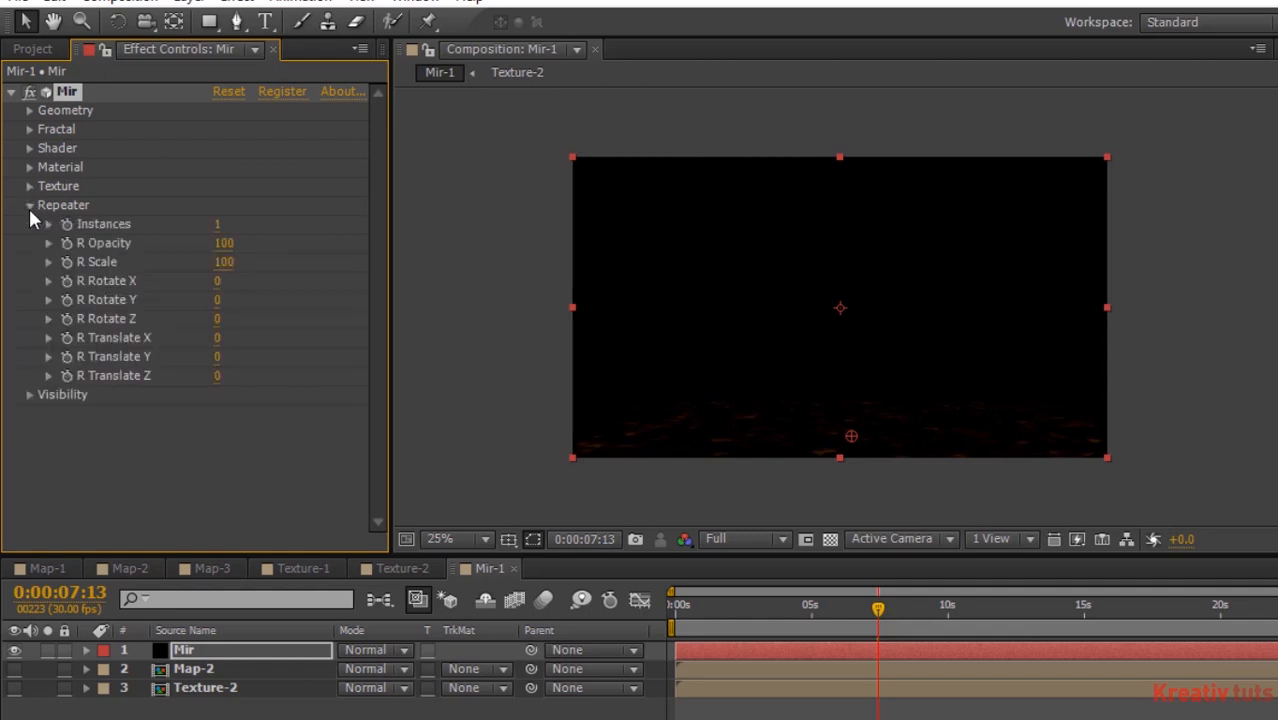
pyautogui.click(29, 205)
pyautogui.click(29, 225)
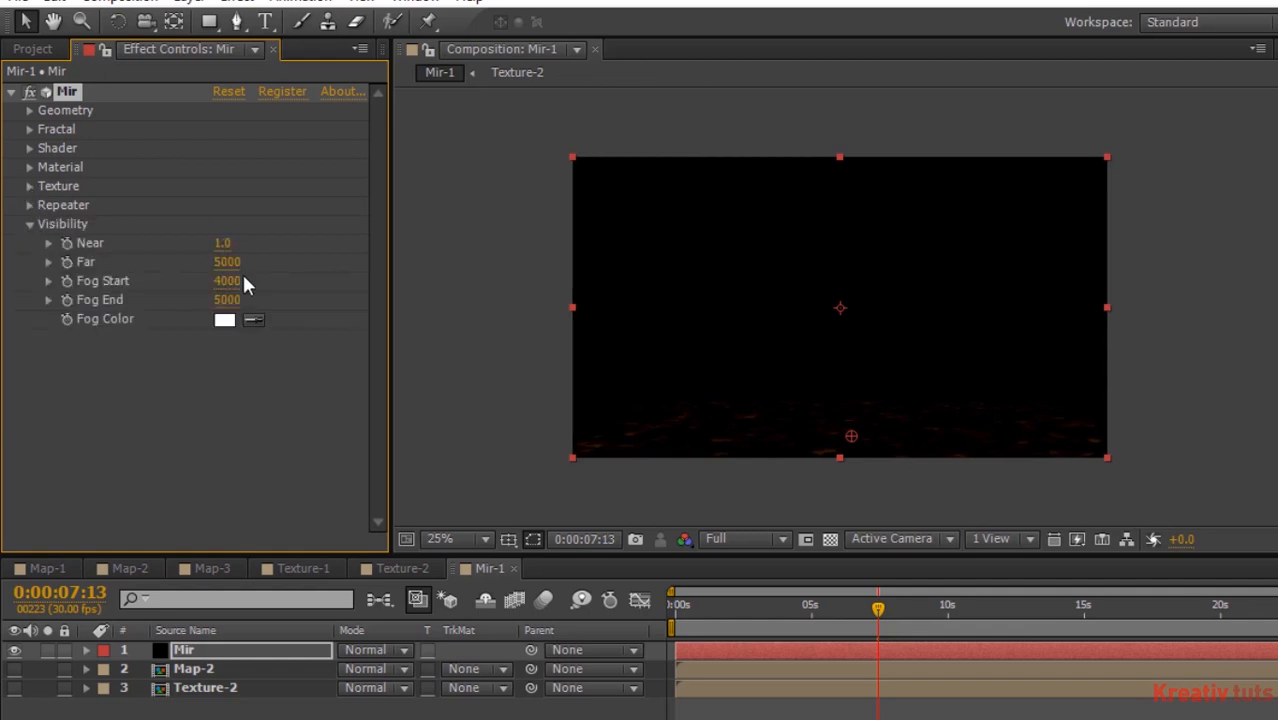
pyautogui.click(29, 224)
pyautogui.click(30, 205)
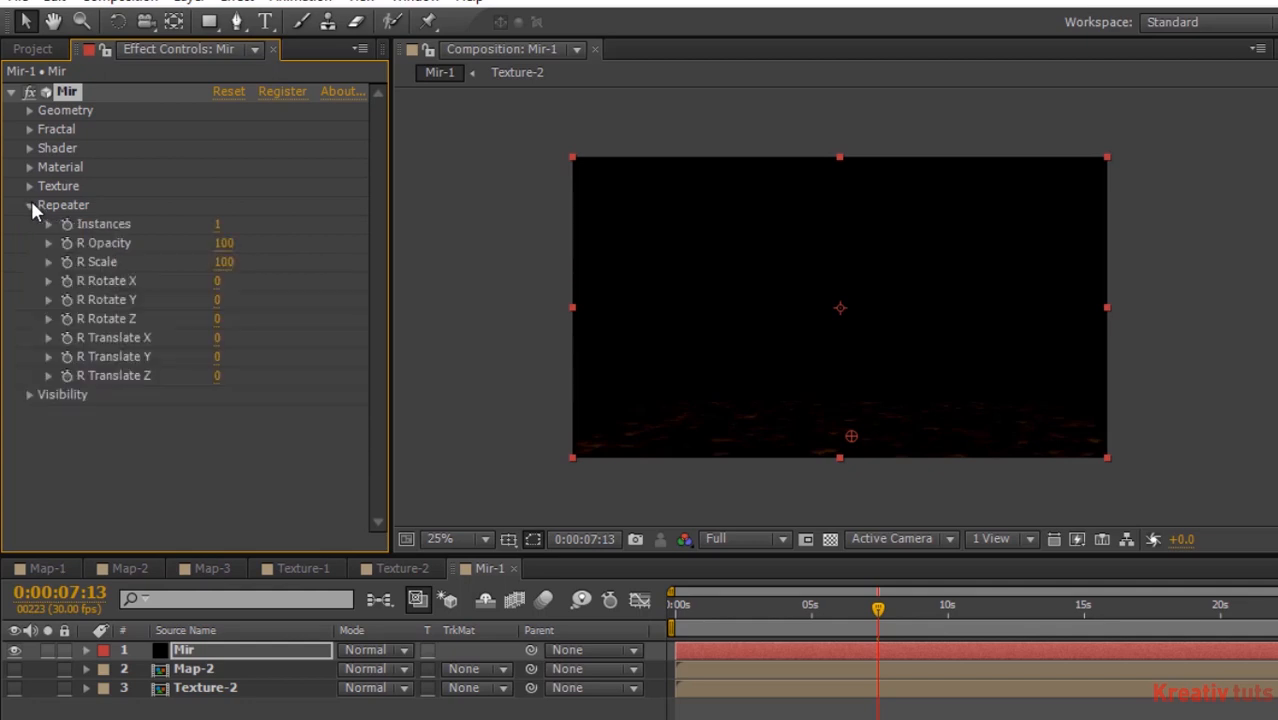
pyautogui.click(30, 205)
pyautogui.click(30, 187)
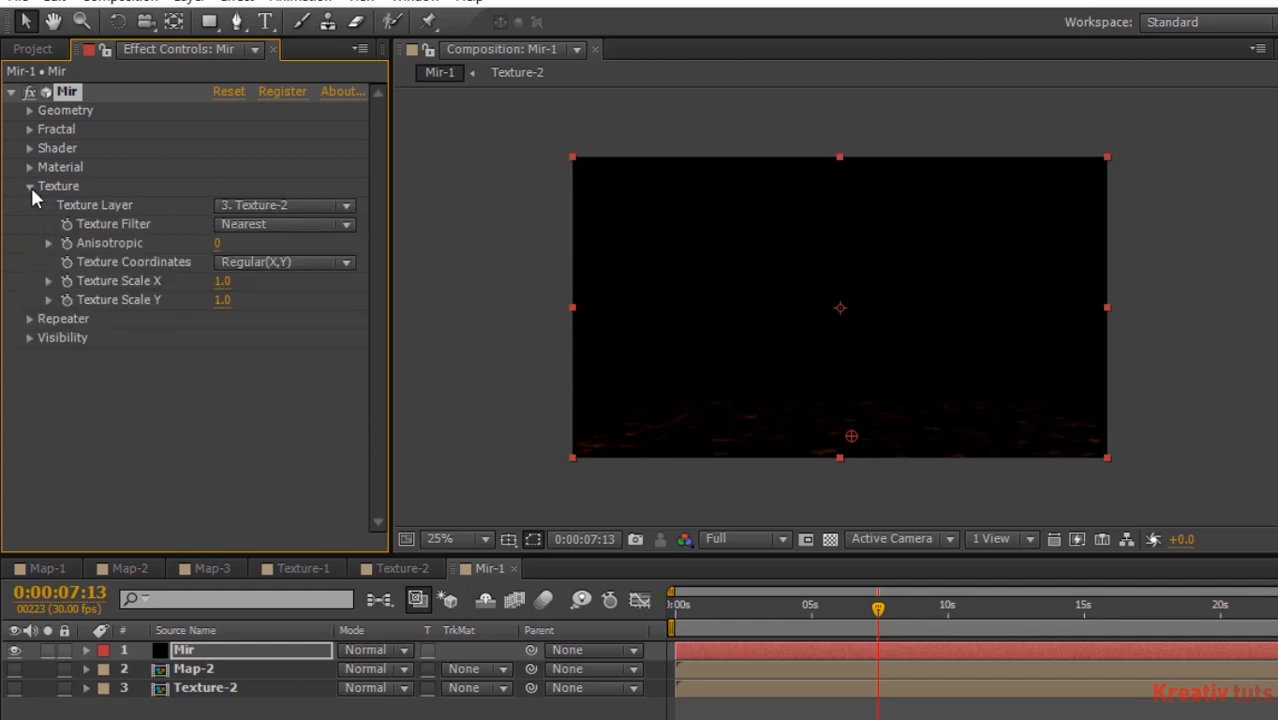
pyautogui.click(30, 187)
pyautogui.click(29, 167)
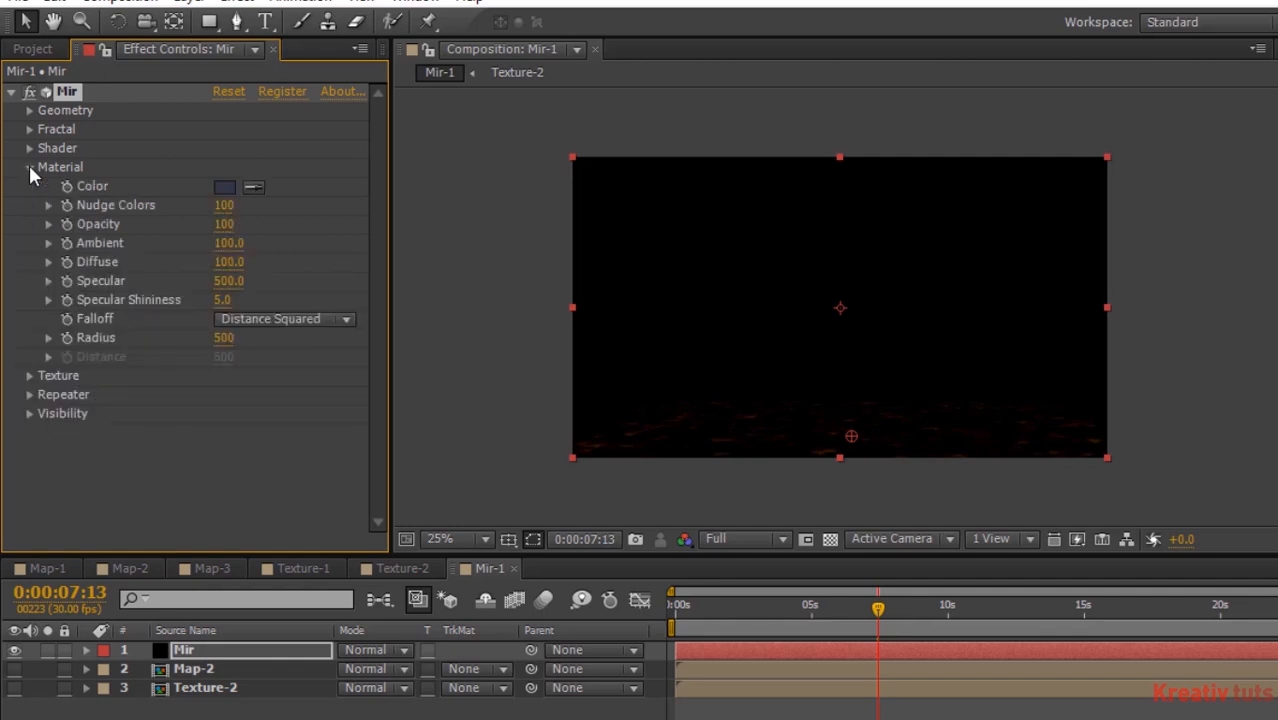
pyautogui.click(28, 164)
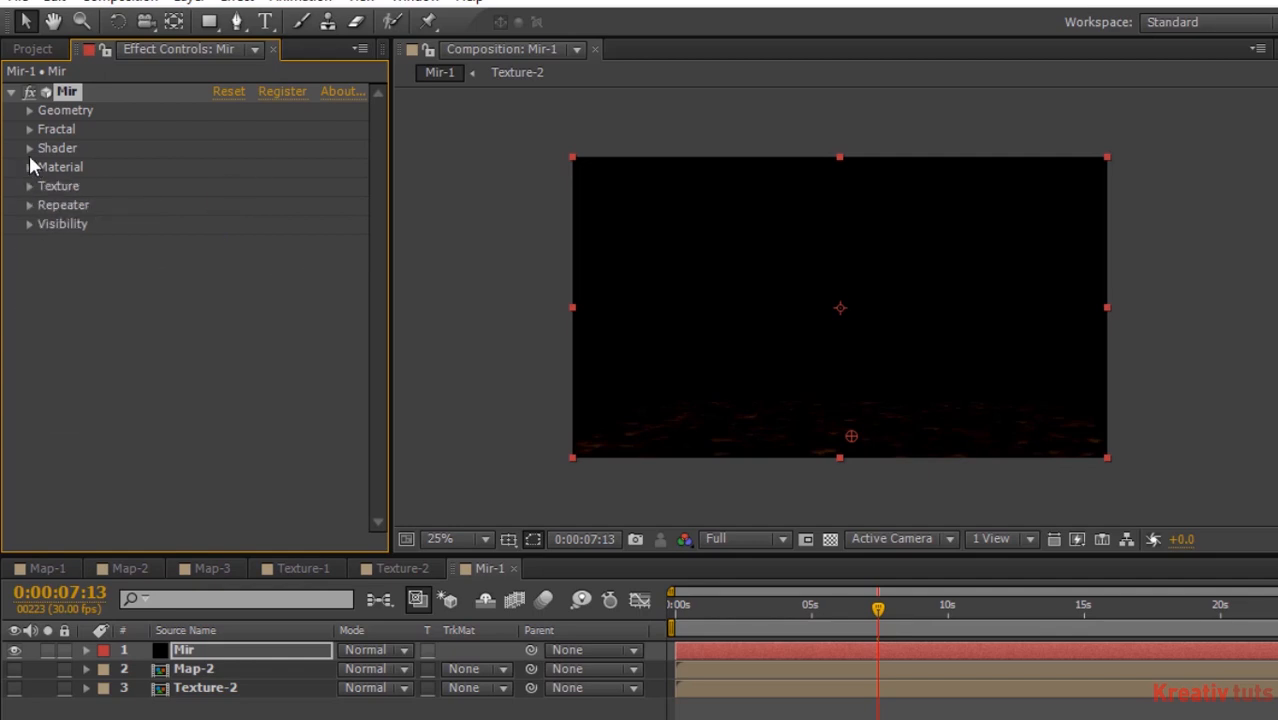
pyautogui.click(29, 149)
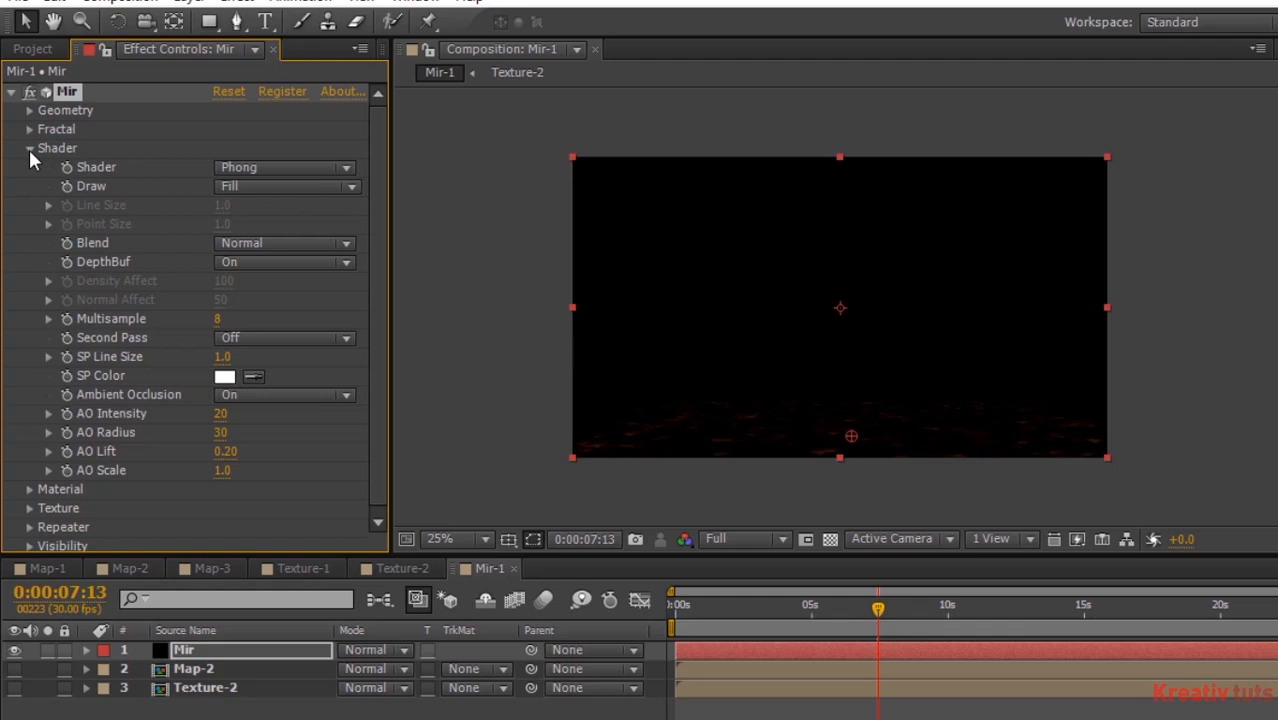
pyautogui.click(29, 149)
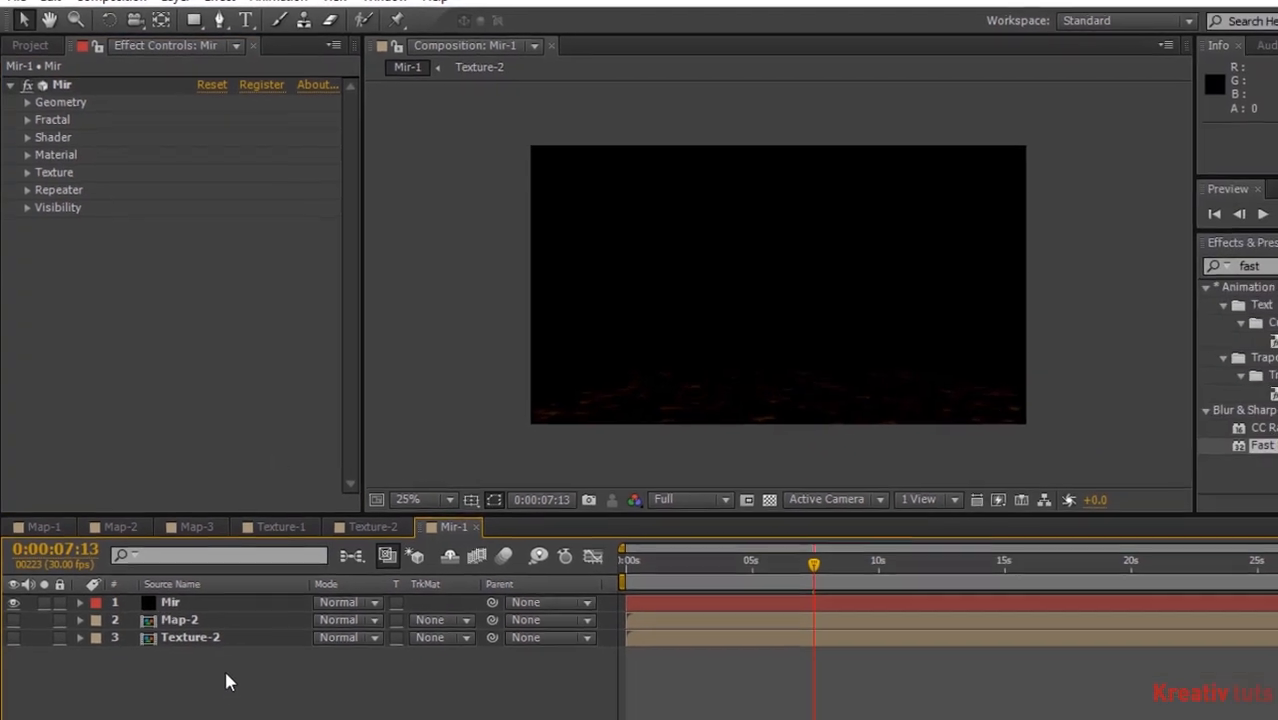
# Add a two-node camera with an 18.75 mm focal length to the Mir-1 composition
pyautogui.rightClick(239, 716)
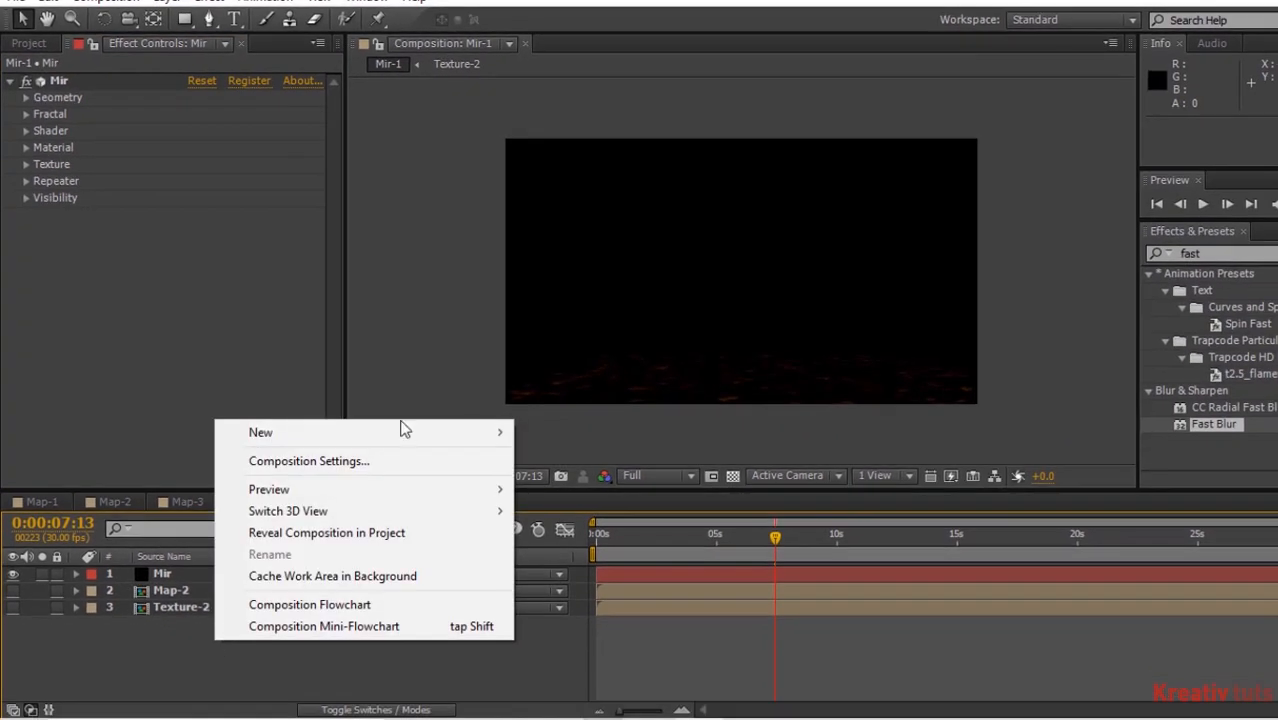
pyautogui.moveTo(402, 434)
pyautogui.click(577, 533)
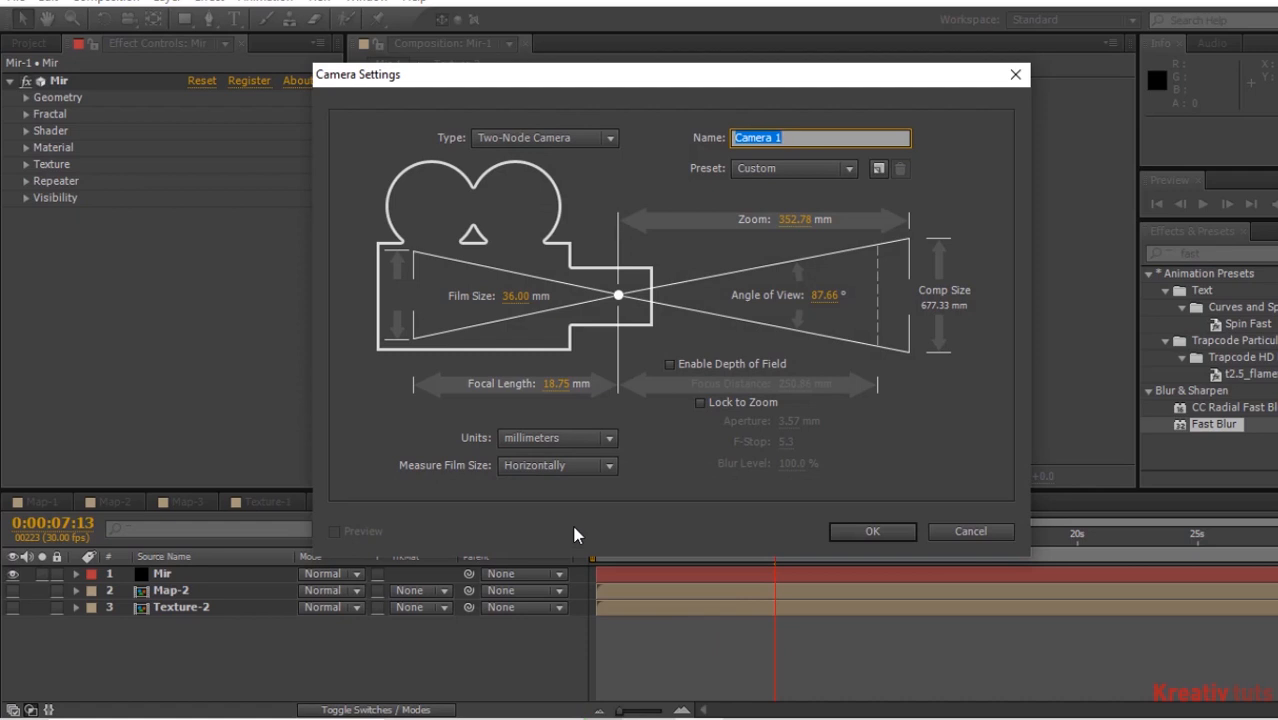
pyautogui.press('Return')
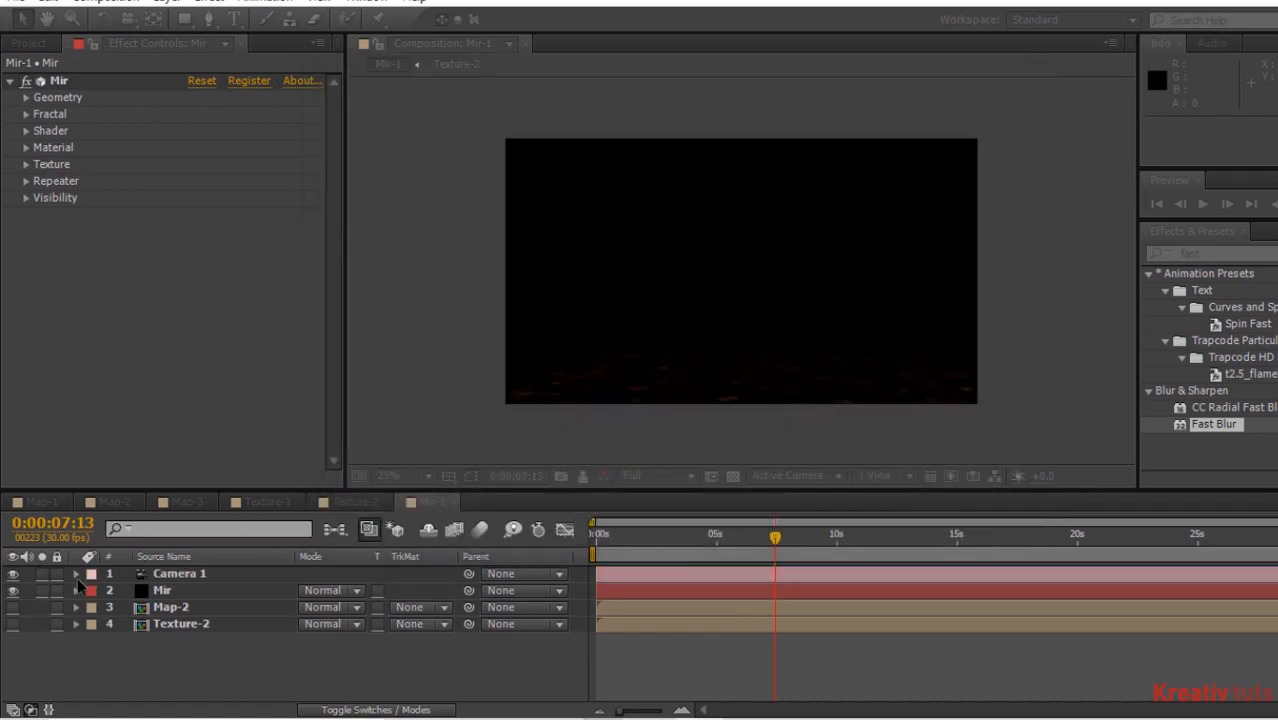
# Set the Y value of Camera 1's Point of Interest to 900
pyautogui.click(76, 574)
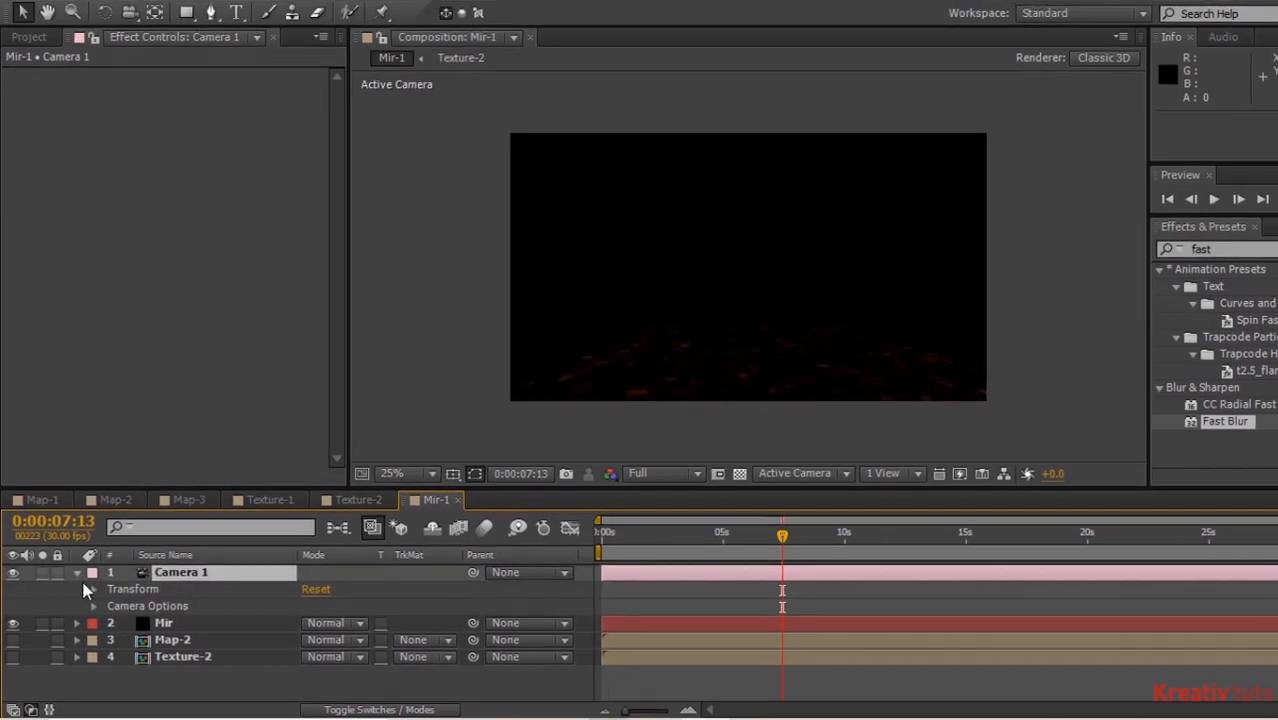
pyautogui.click(92, 589)
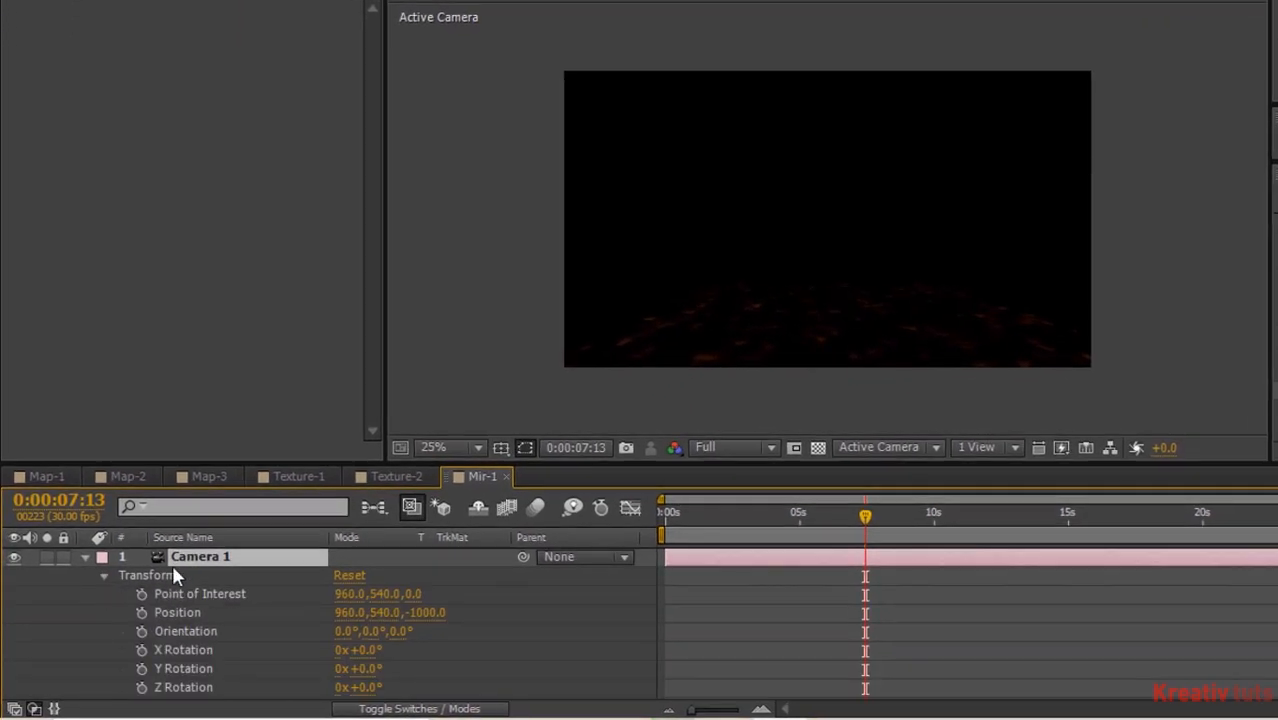
pyautogui.click(387, 597)
pyautogui.write('900')
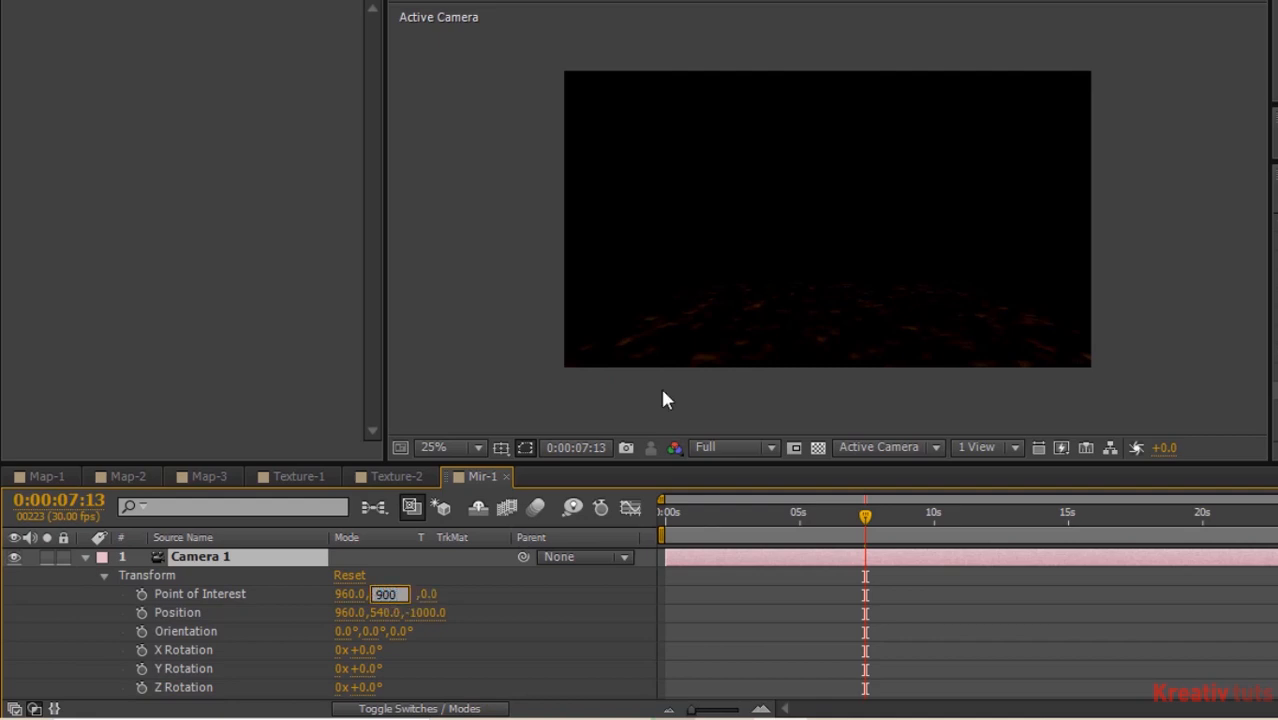
pyautogui.press('Return')
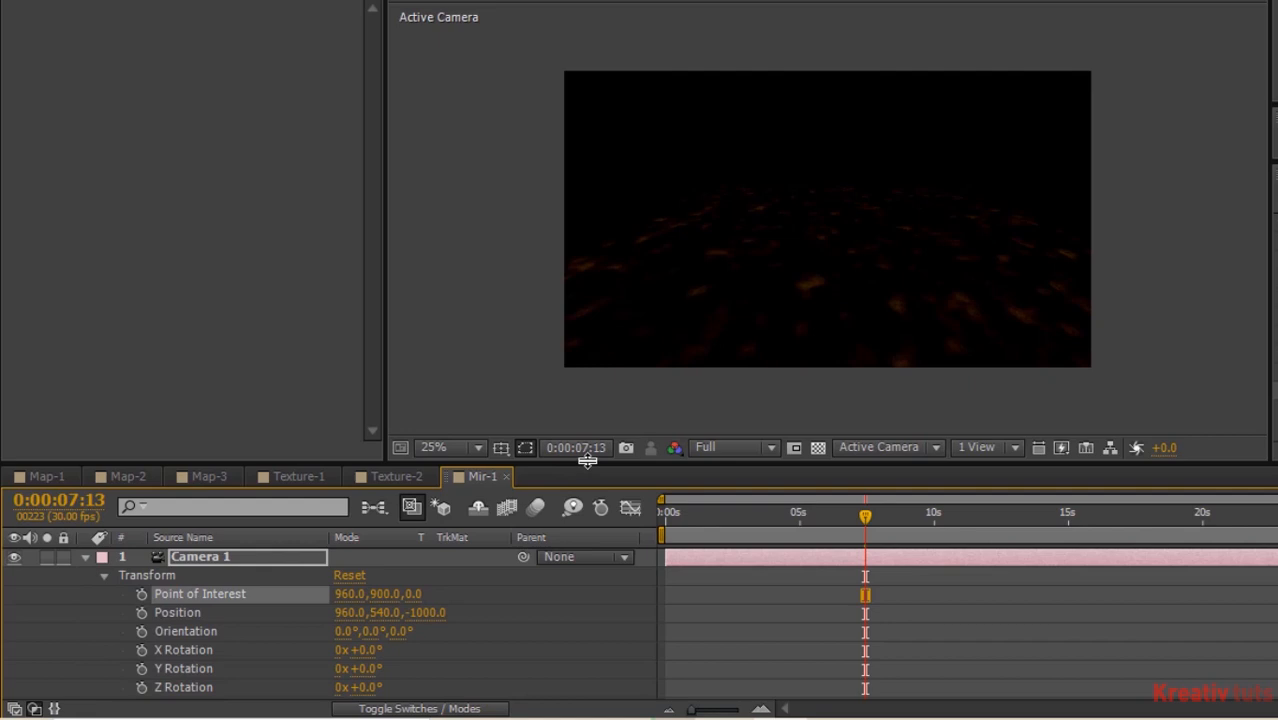
# Set Camera 1's Position to 380 in Y and -711 in Z, check its Camera Options, and collapse the layer
pyautogui.click(348, 612)
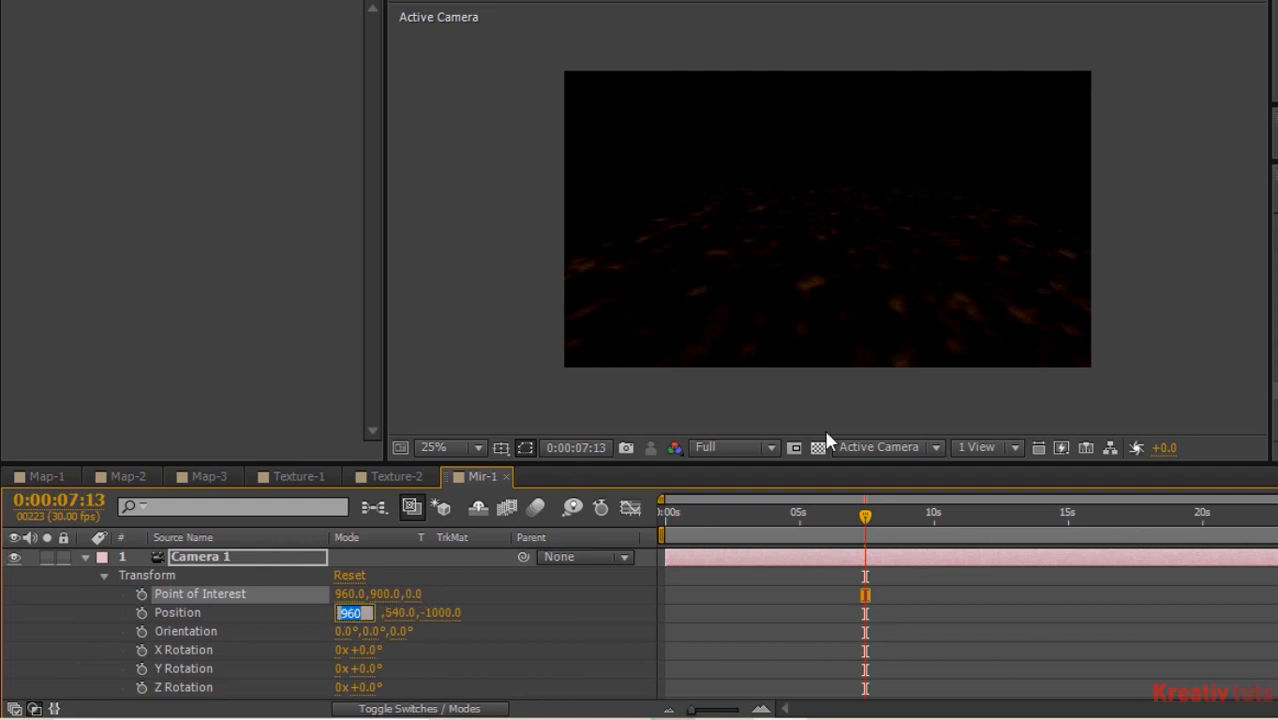
pyautogui.press('Tab')
pyautogui.write('380')
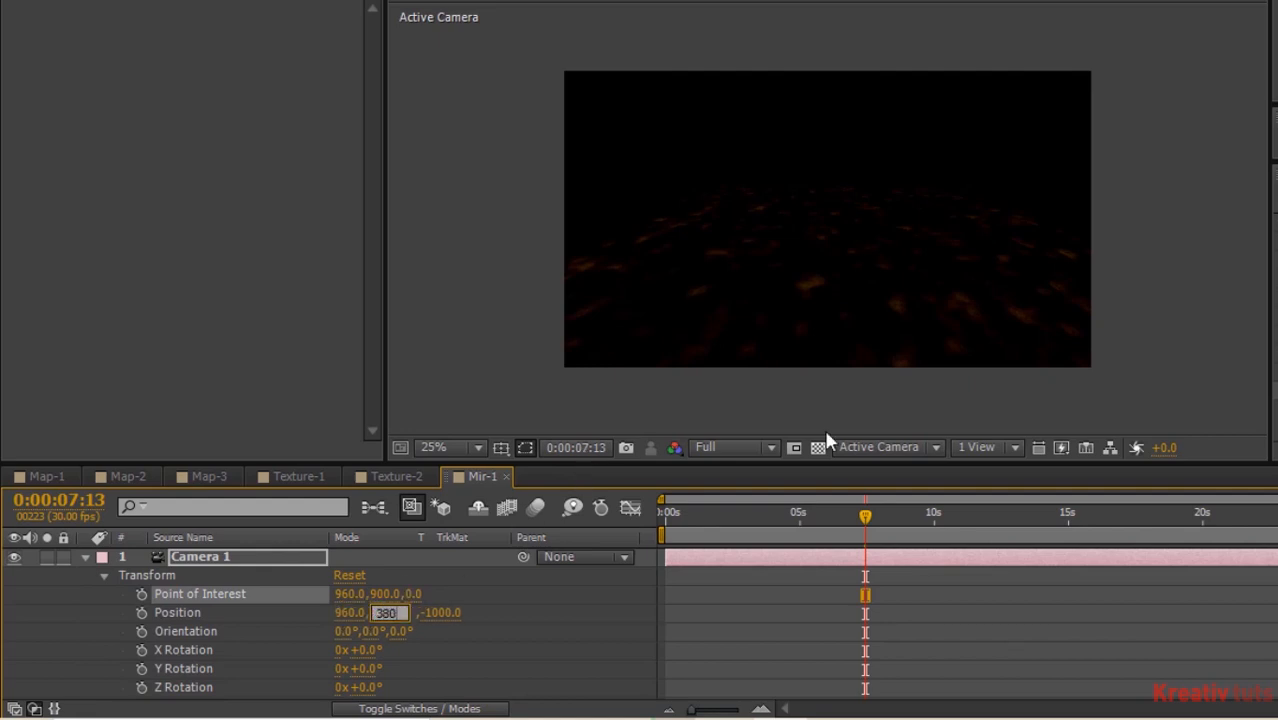
pyautogui.press('Tab')
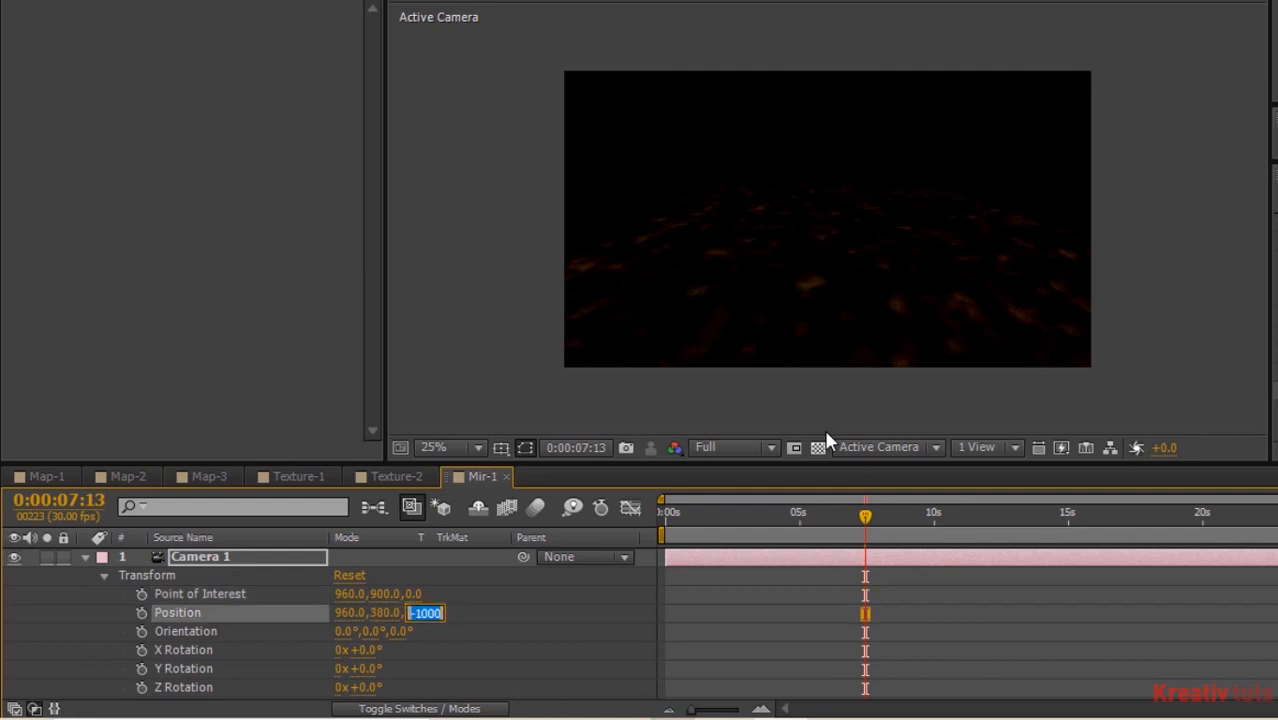
pyautogui.write('-711')
pyautogui.press('Return')
pyautogui.click(104, 576)
pyautogui.click(104, 594)
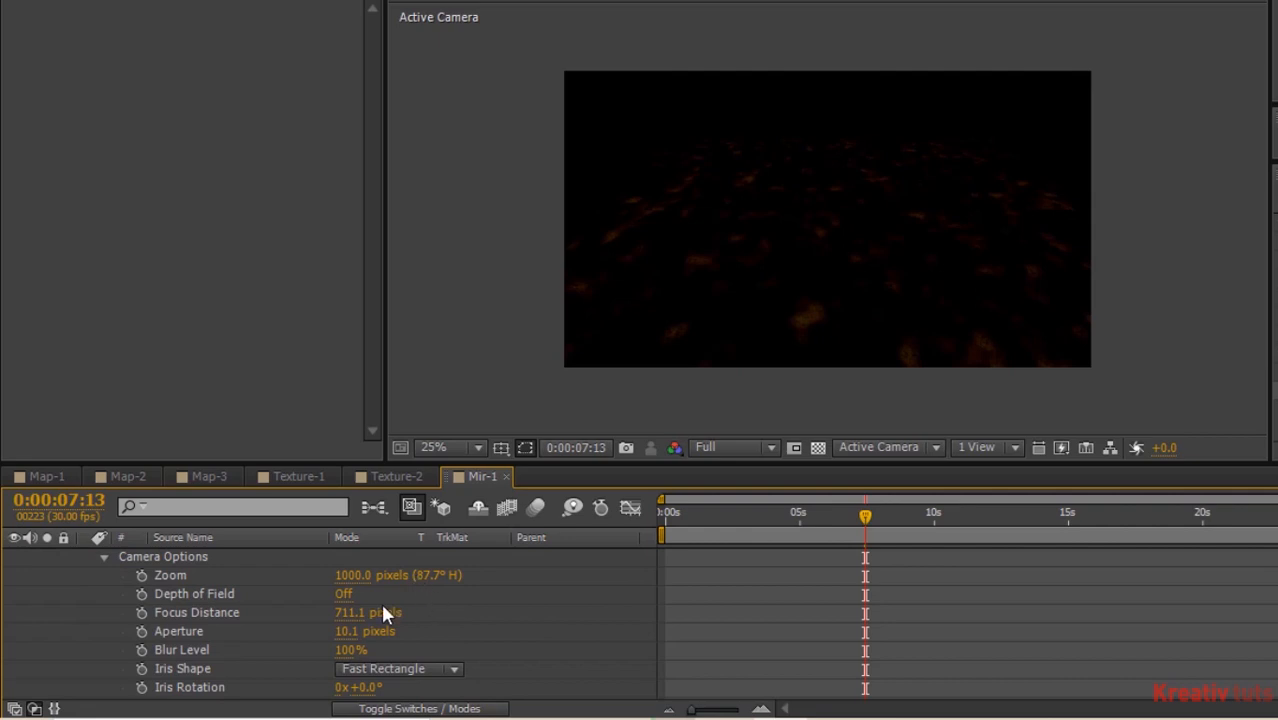
pyautogui.click(103, 557)
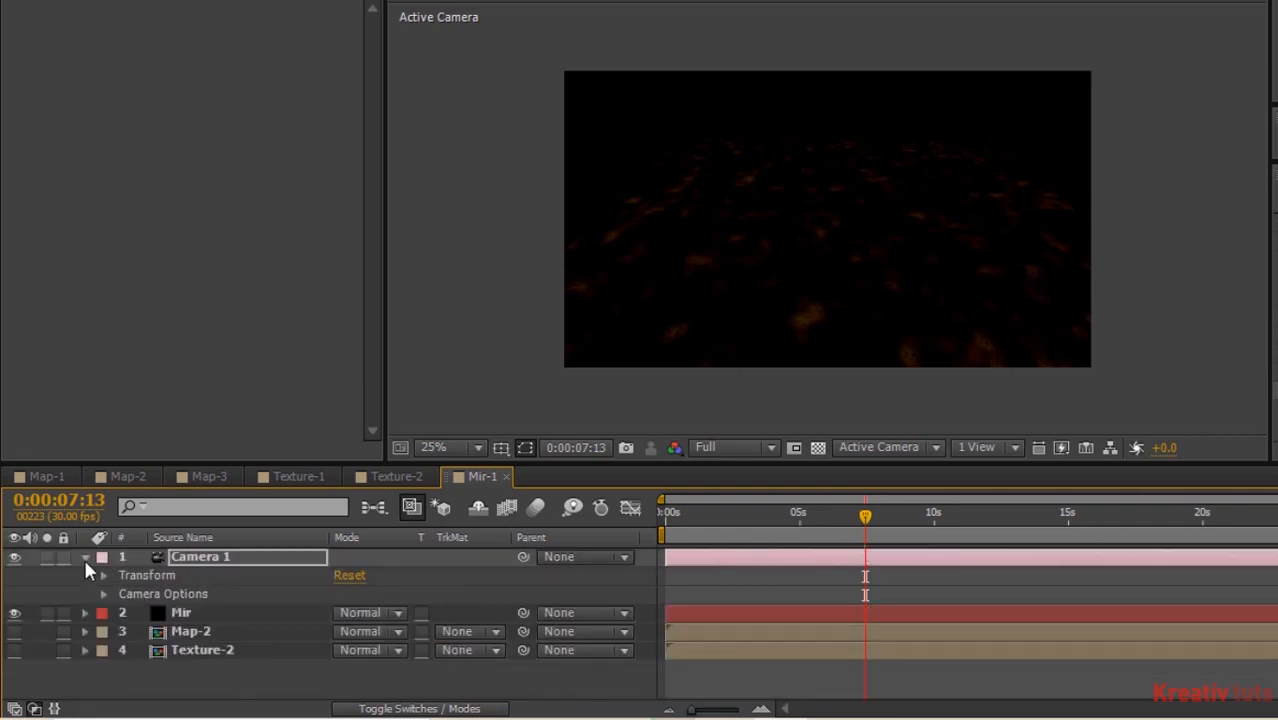
pyautogui.click(85, 558)
# Add a point light named Light with 200% intensity to the Mir-1 composition
pyautogui.rightClick(120, 655)
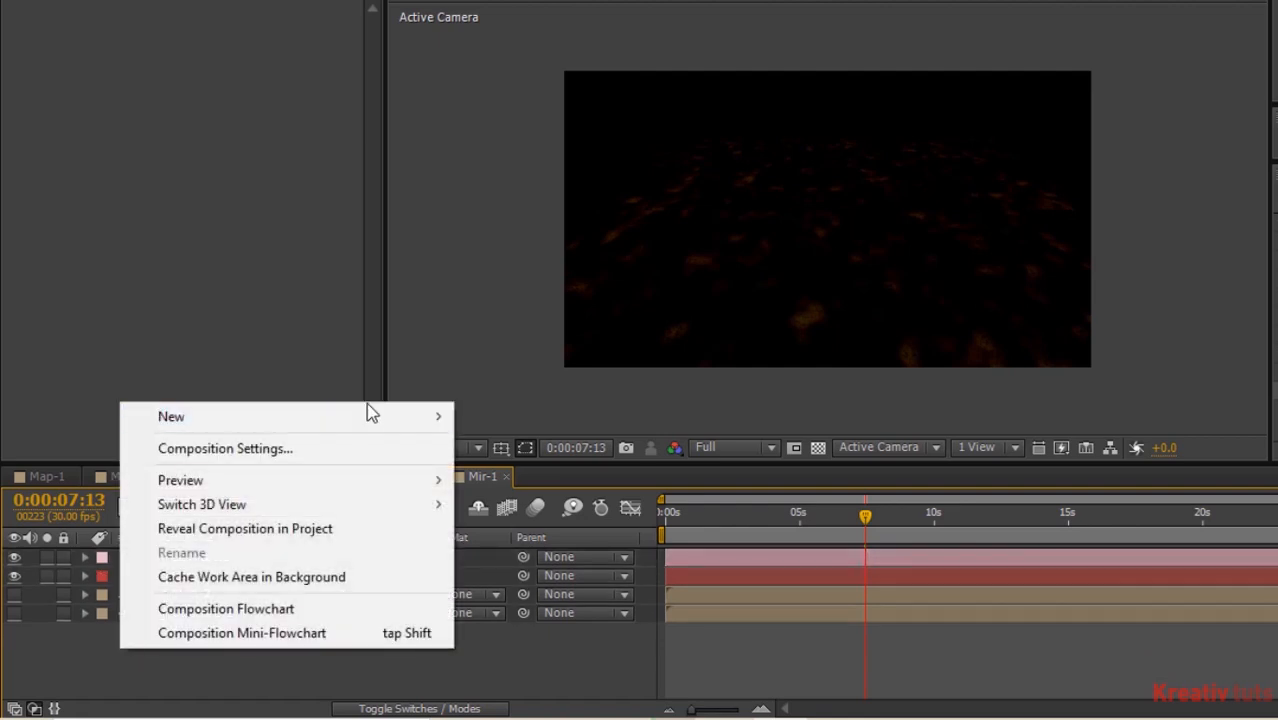
pyautogui.moveTo(394, 420)
pyautogui.click(536, 502)
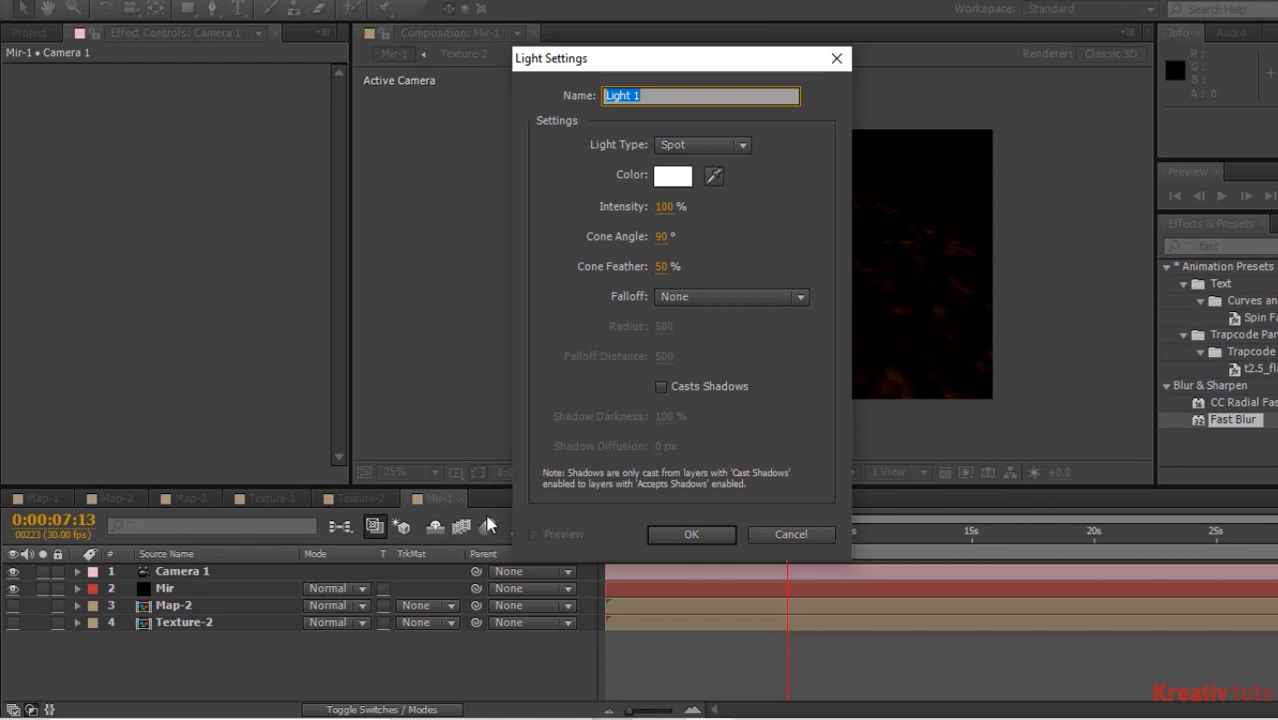
pyautogui.write('Light')
pyautogui.click(728, 148)
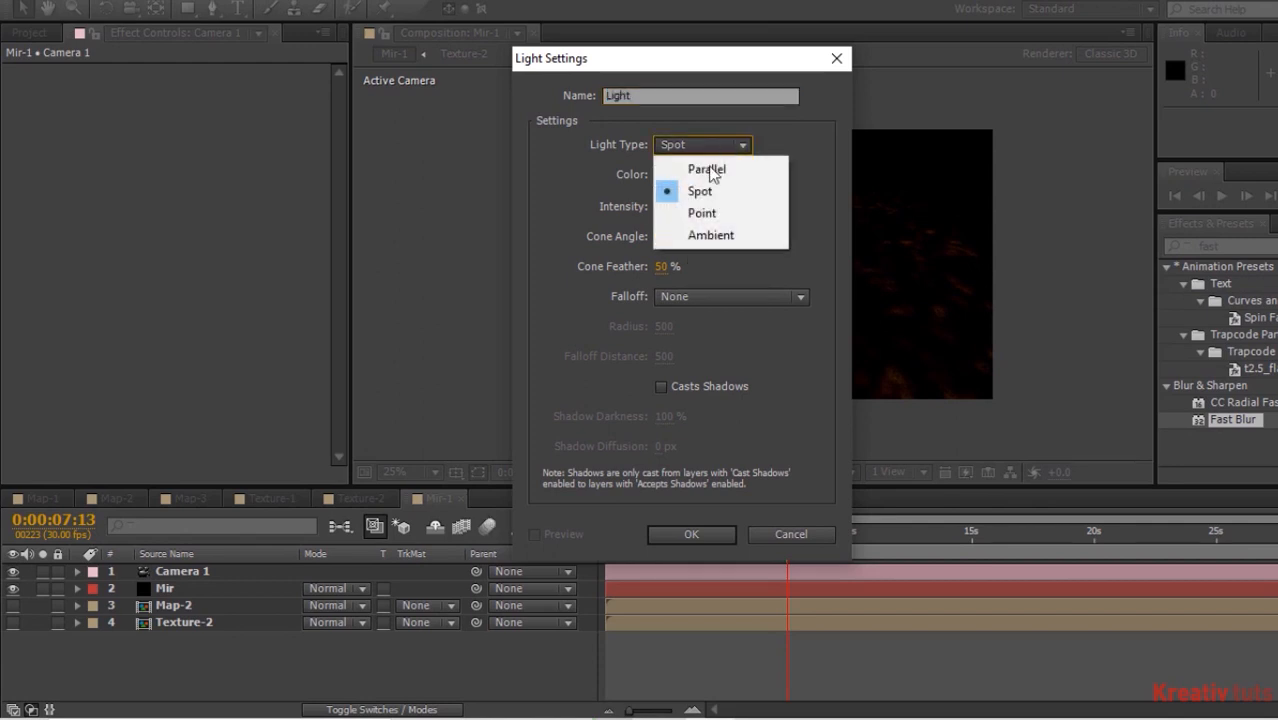
pyautogui.click(699, 210)
pyautogui.click(667, 208)
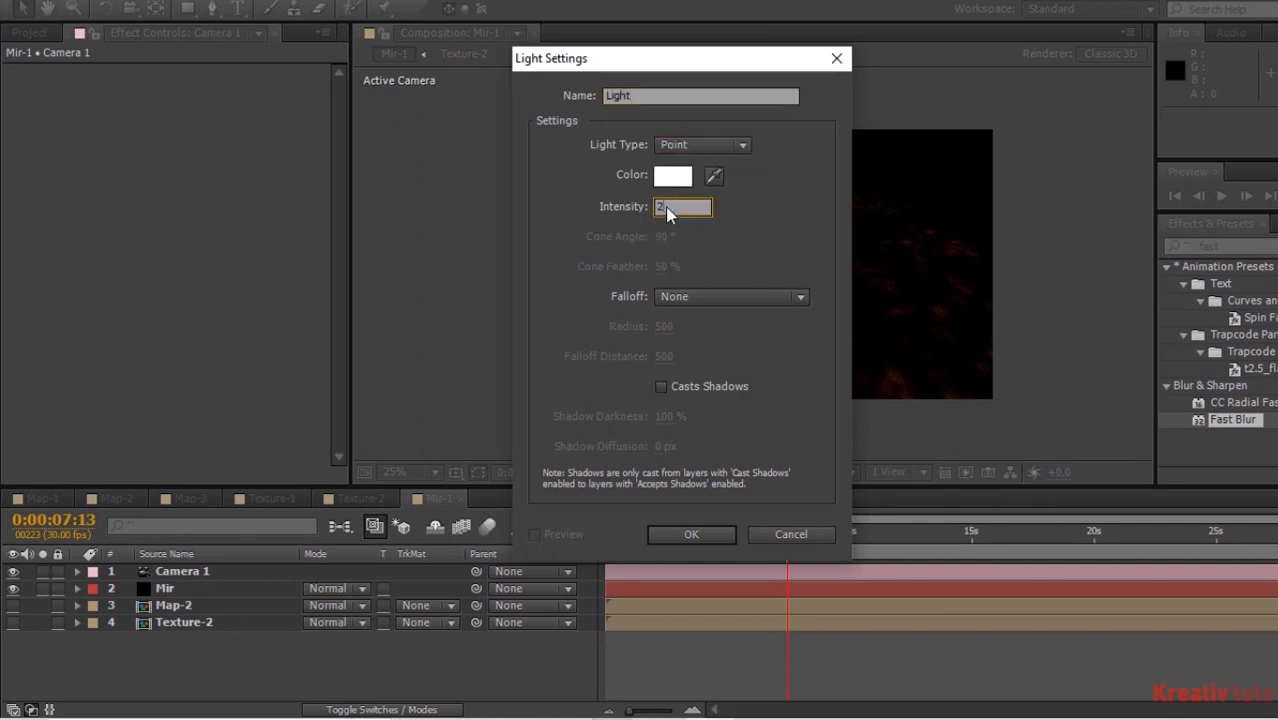
pyautogui.write('200')
pyautogui.press('Return')
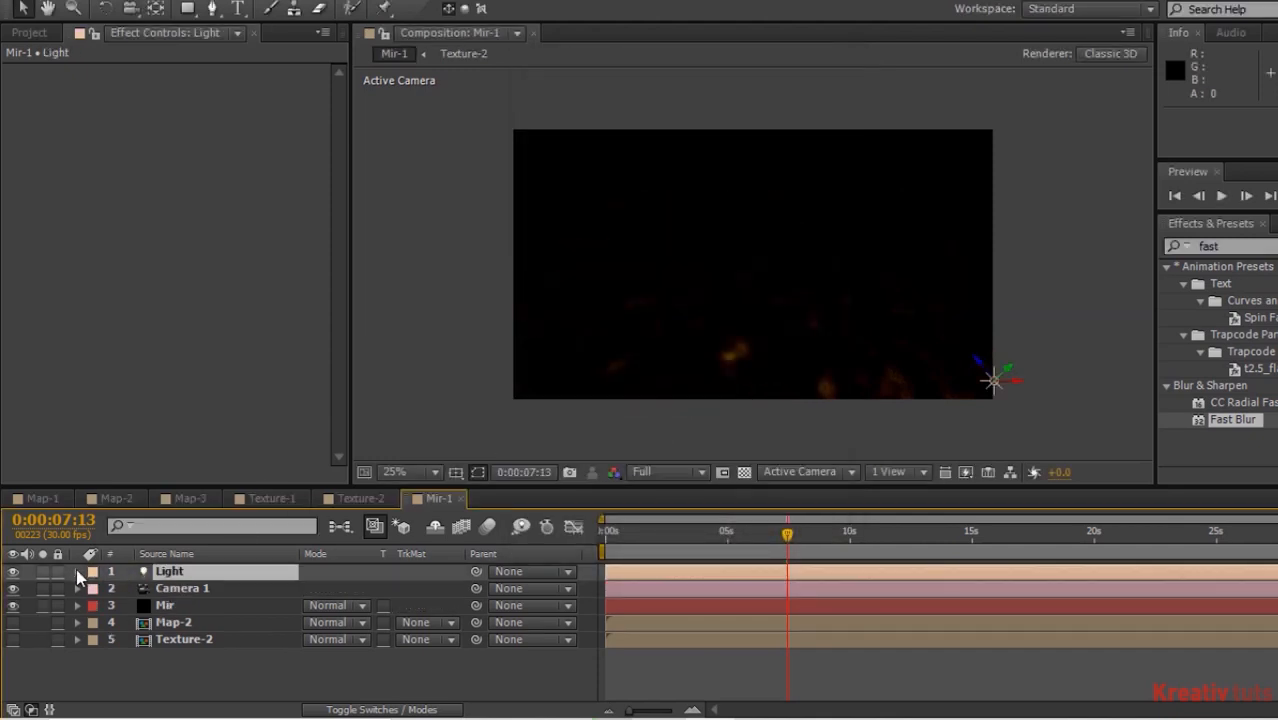
# Set the Light layer's Position to 150 in Y and -250 in Z, check its Light Options, and collapse the layer
pyautogui.click(78, 572)
pyautogui.click(94, 588)
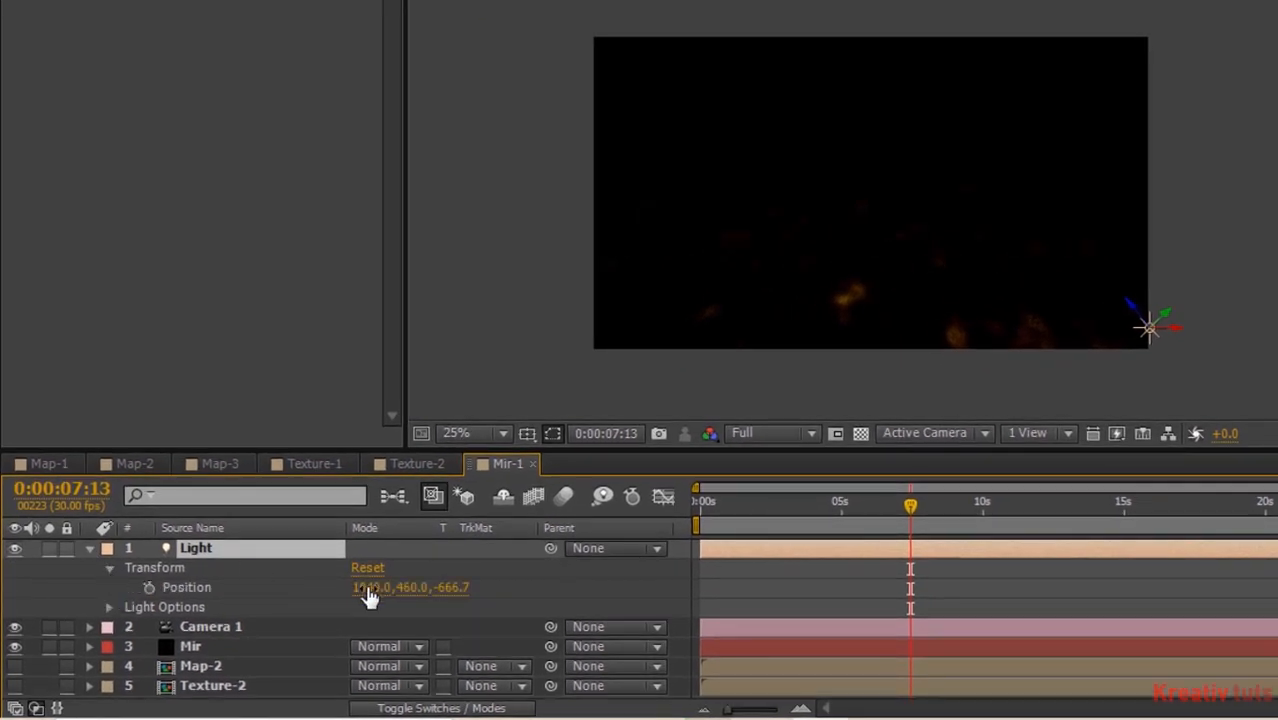
pyautogui.click(410, 590)
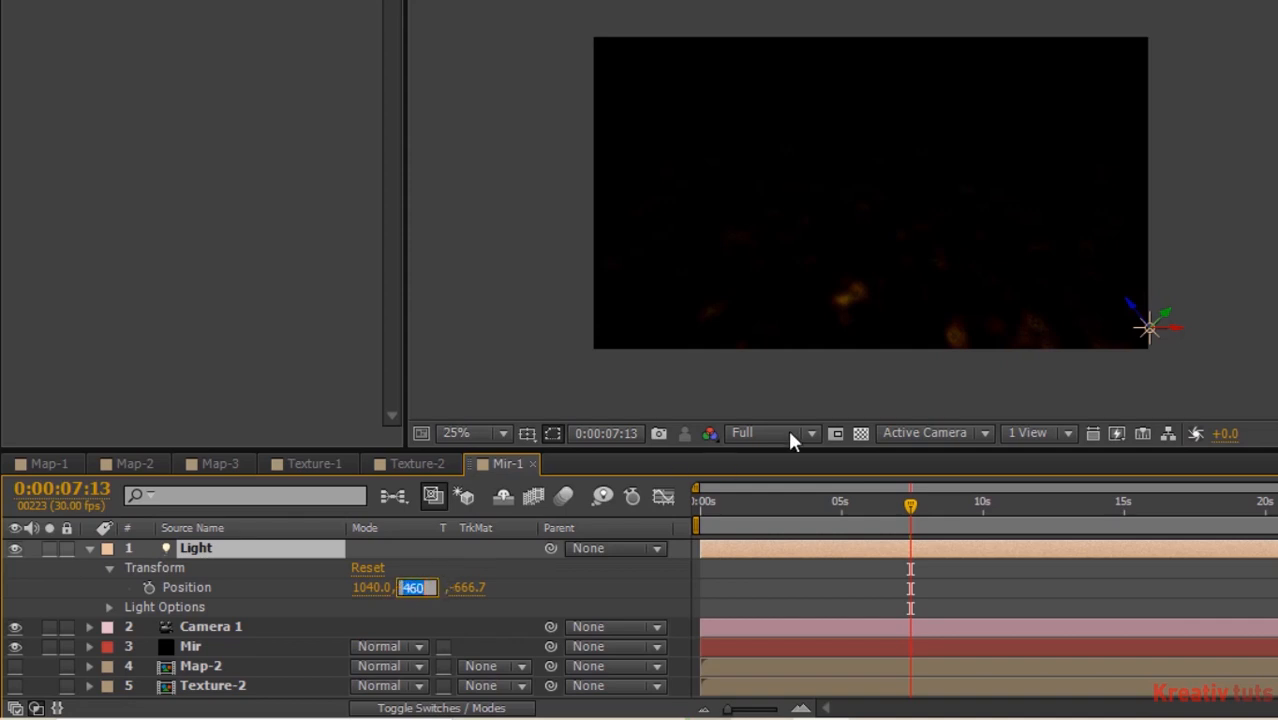
pyautogui.write('150')
pyautogui.press('Tab')
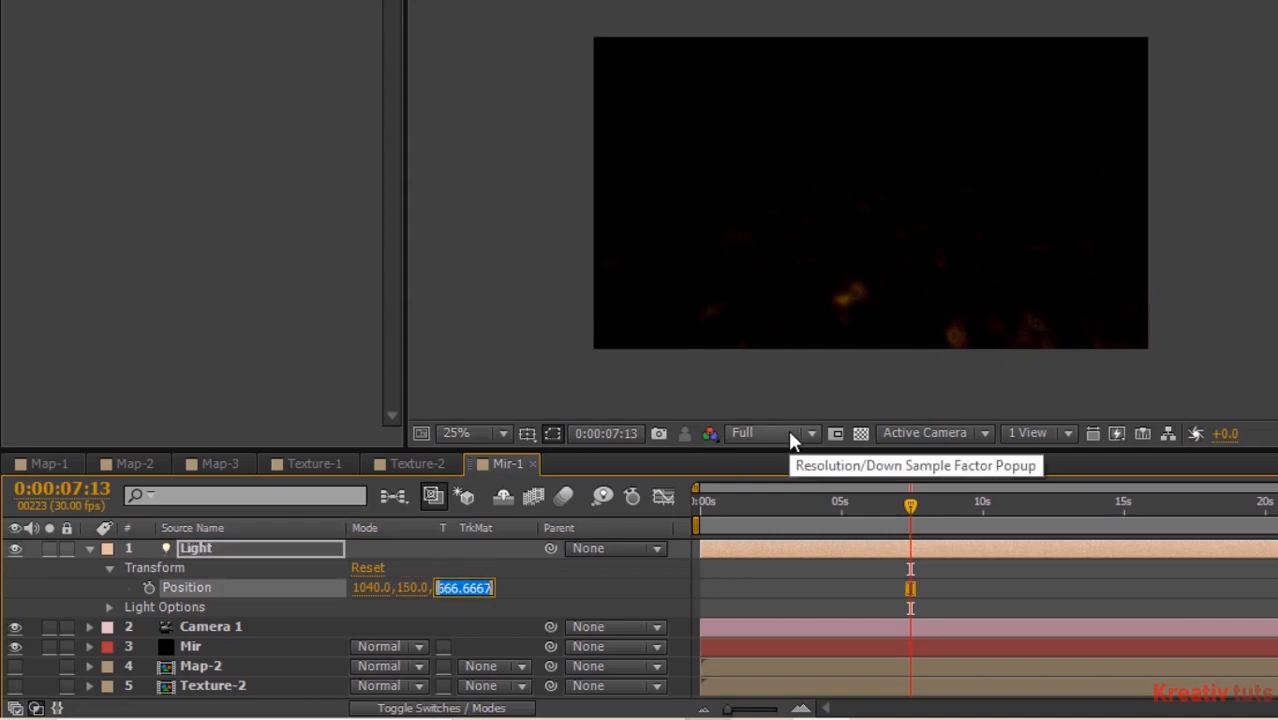
pyautogui.write('-250')
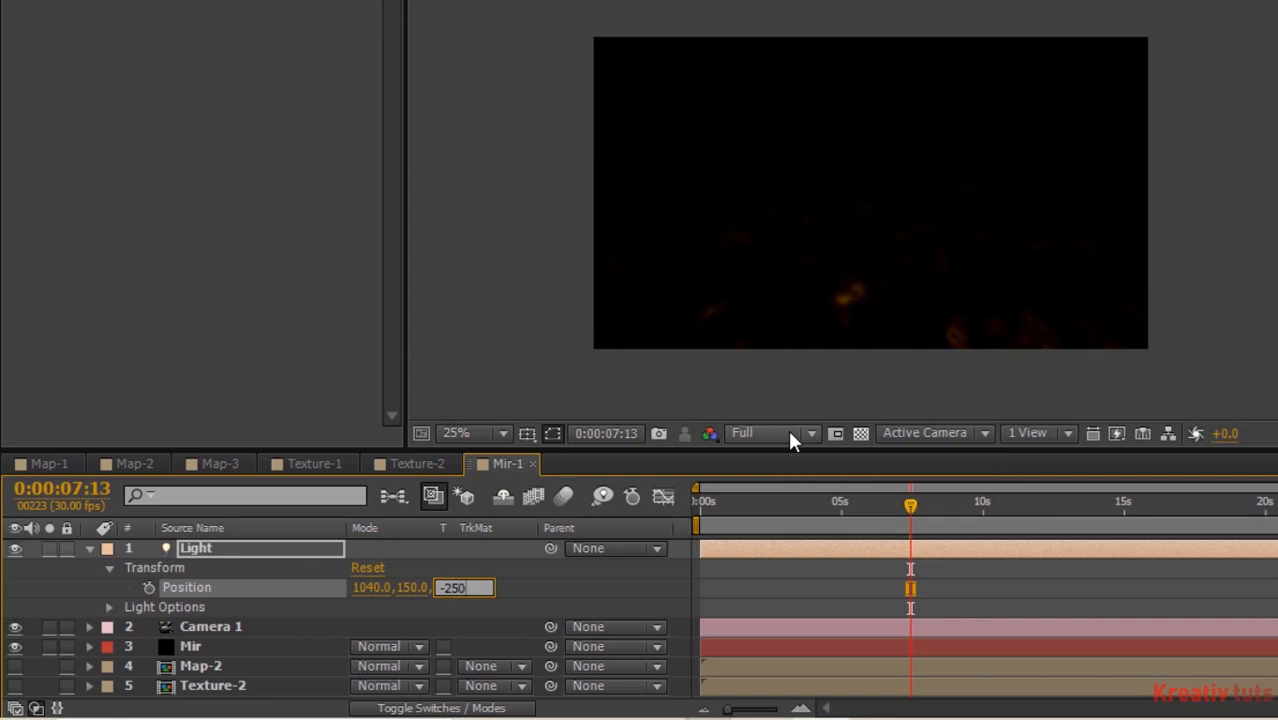
pyautogui.press('Return')
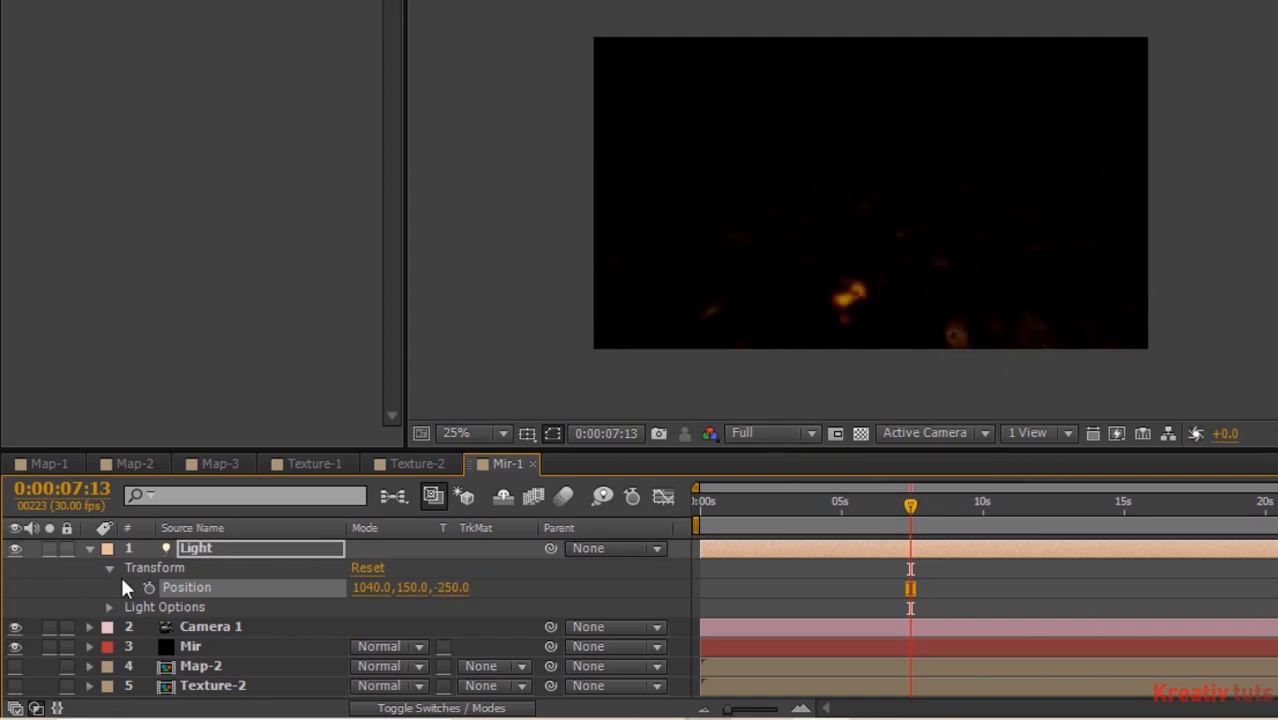
pyautogui.click(110, 568)
pyautogui.click(109, 586)
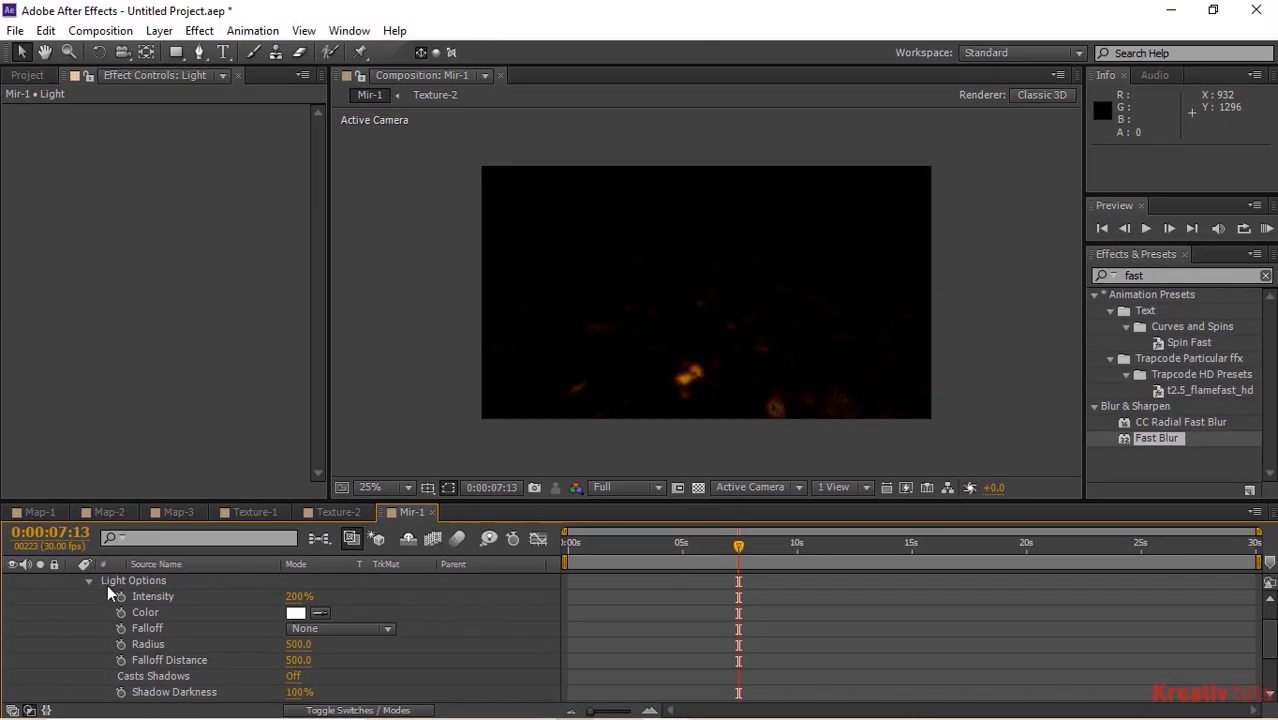
pyautogui.click(88, 580)
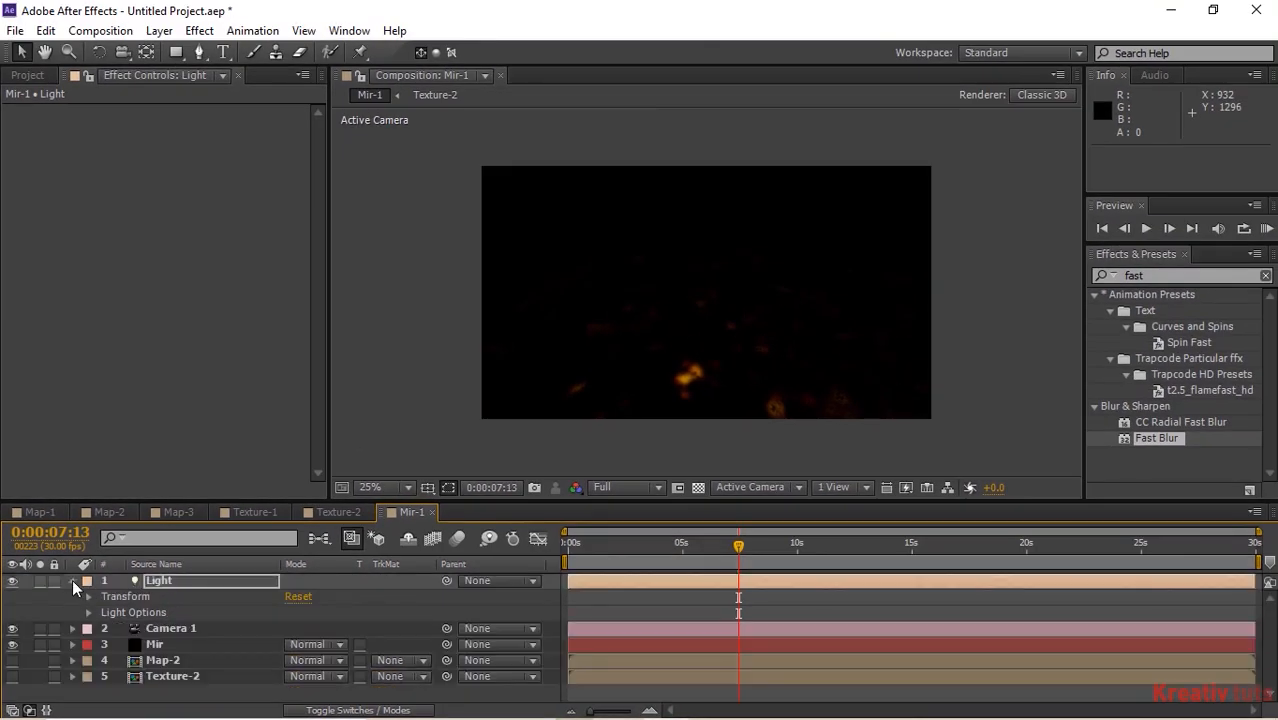
pyautogui.click(72, 579)
pyautogui.click(150, 671)
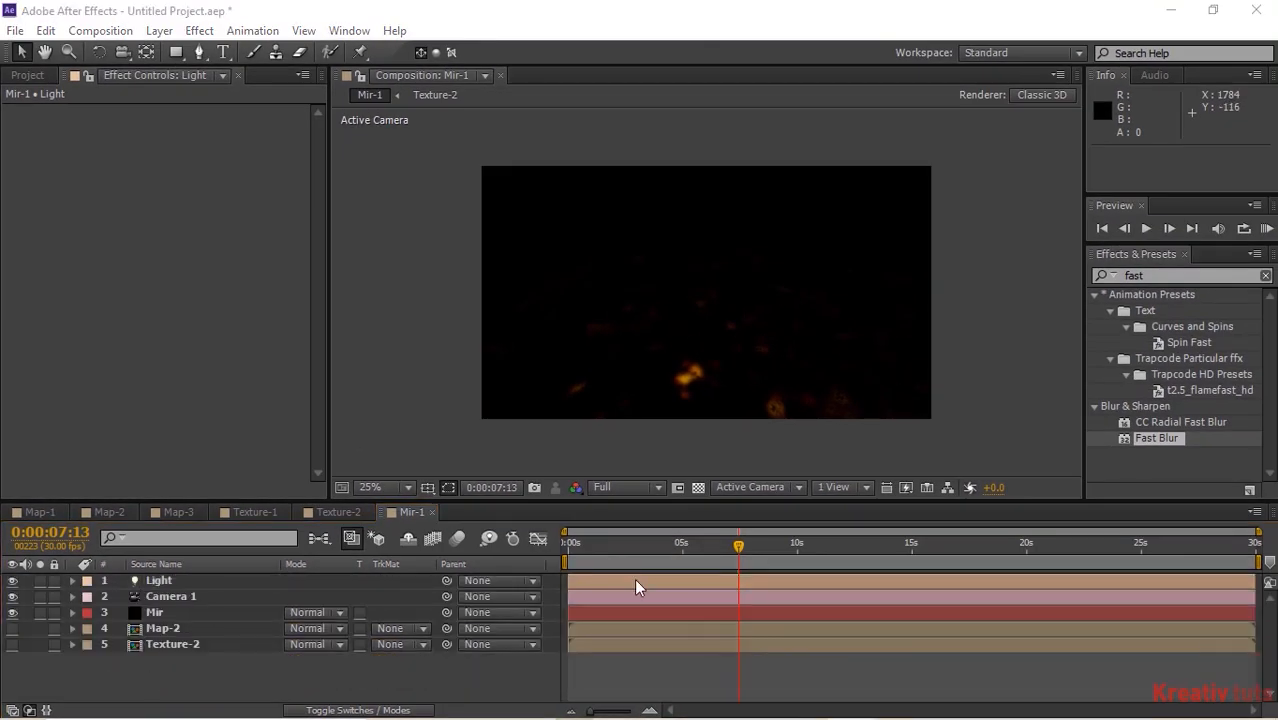
# Duplicate the Mir-1 composition in the project and open the copy
pyautogui.click(28, 75)
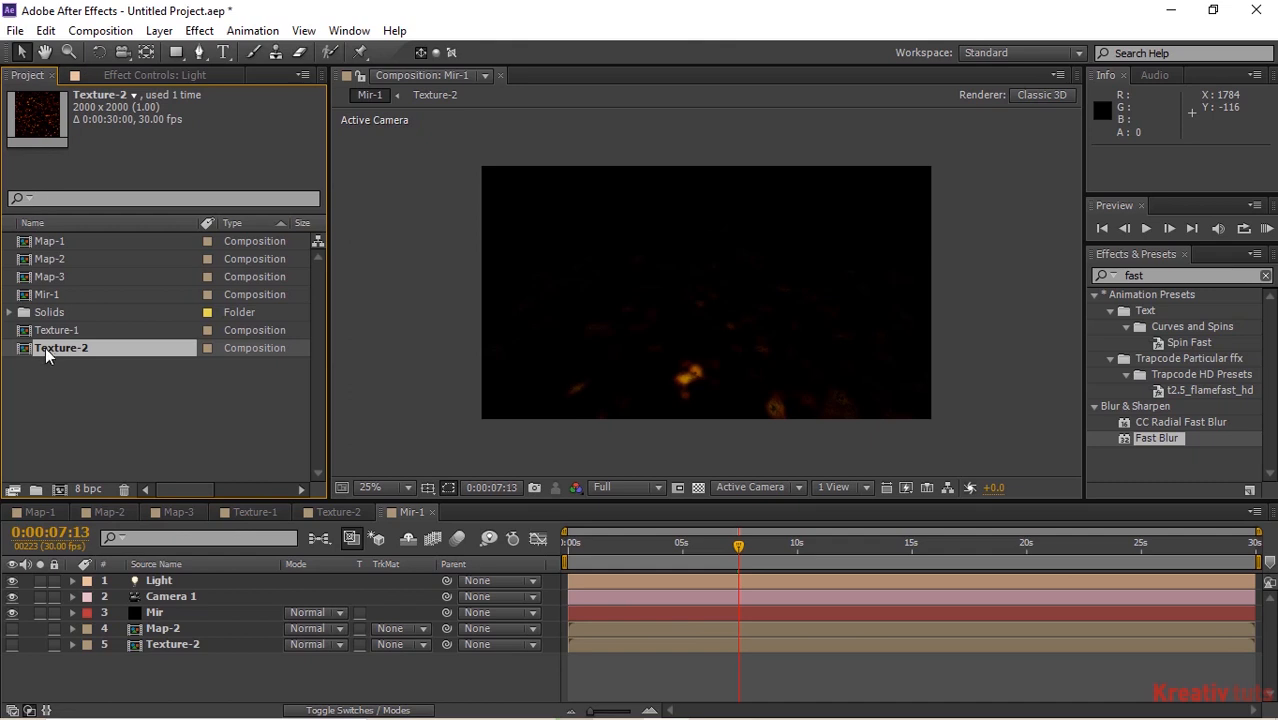
pyautogui.click(56, 294)
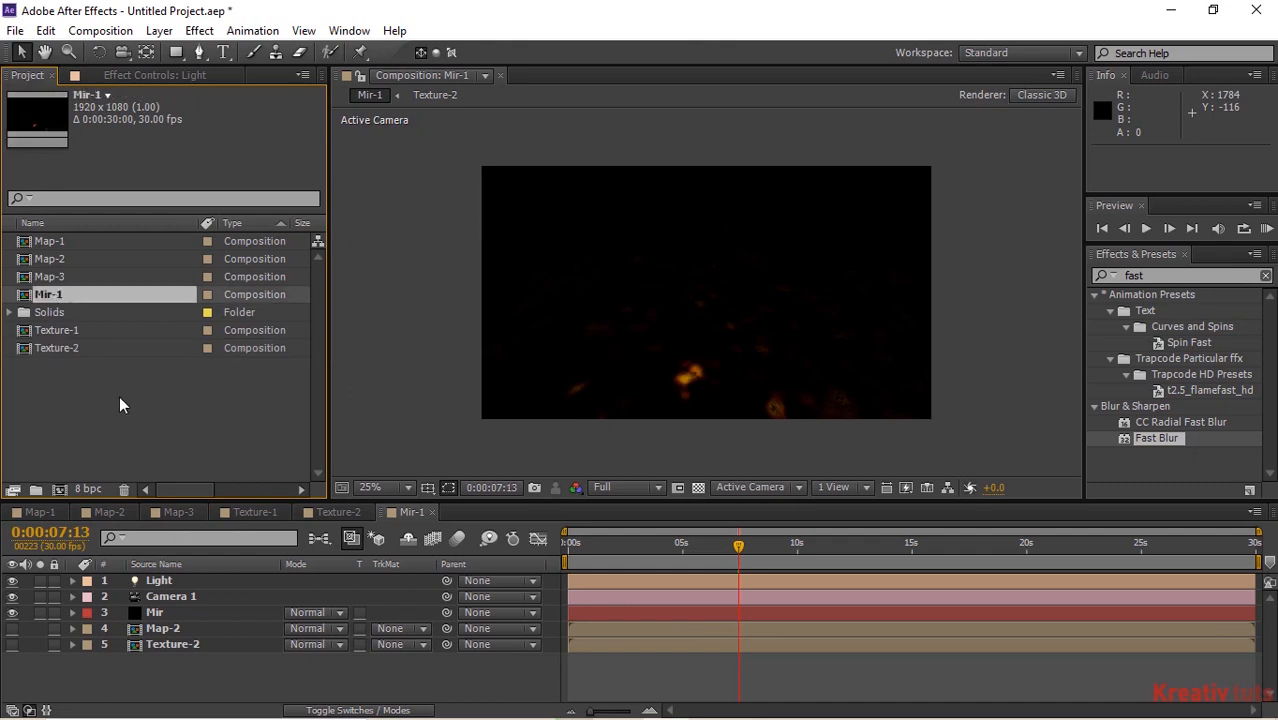
pyautogui.hotkey('ctrl', 'd')
pyautogui.doubleClick(43, 316)
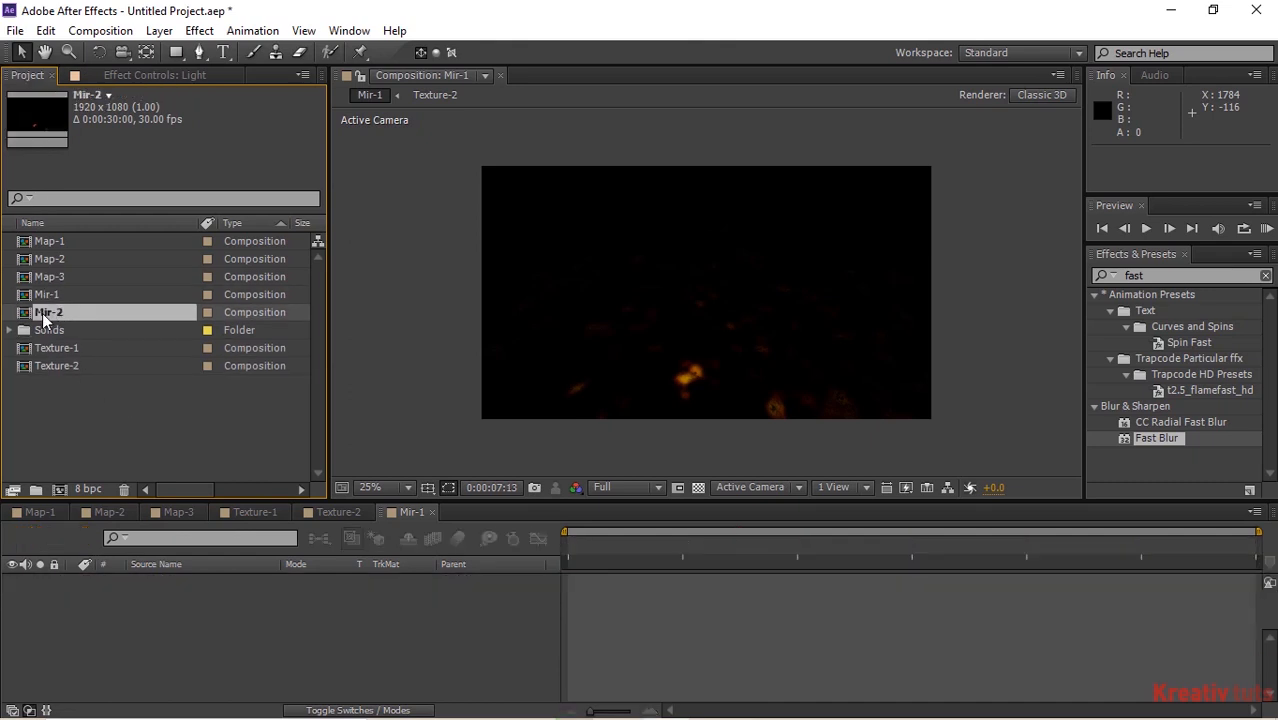
# Delete the Map-2 and Texture-2 layers from the Mir-2 composition
pyautogui.click(162, 630)
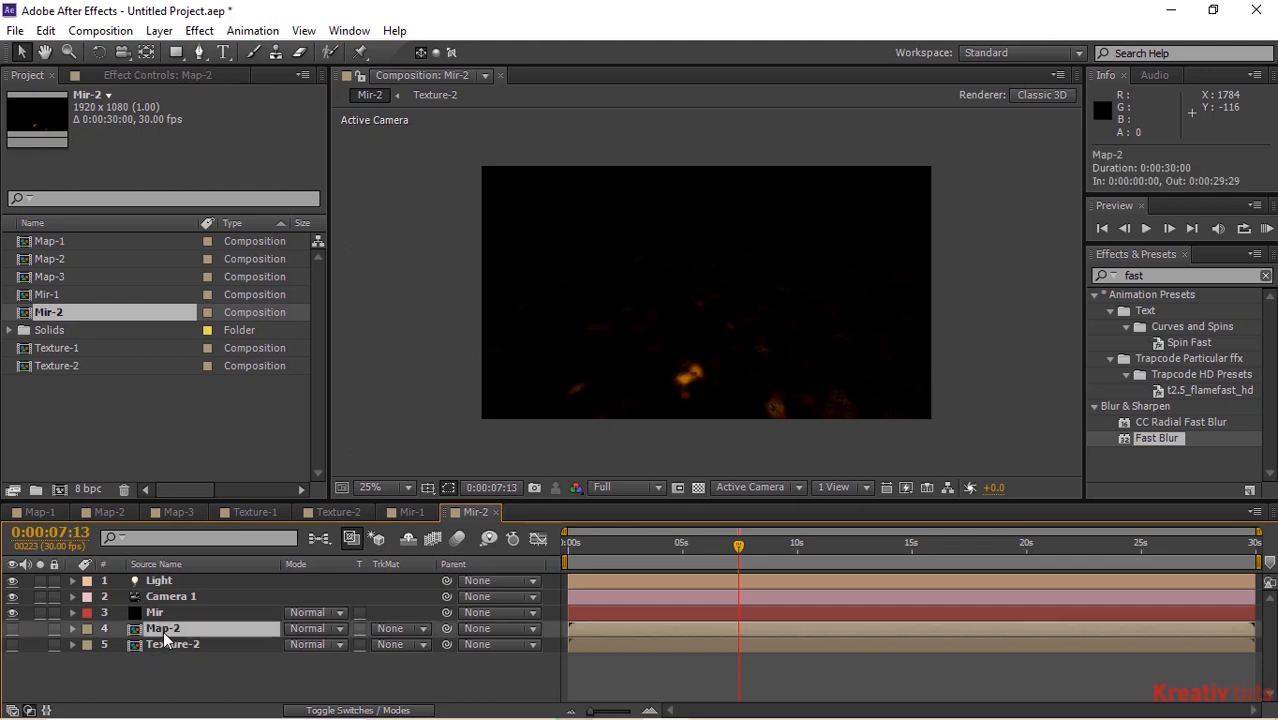
pyautogui.keyDown('ctrl'); pyautogui.click(170, 644); pyautogui.keyUp('ctrl')
pyautogui.press('Delete')
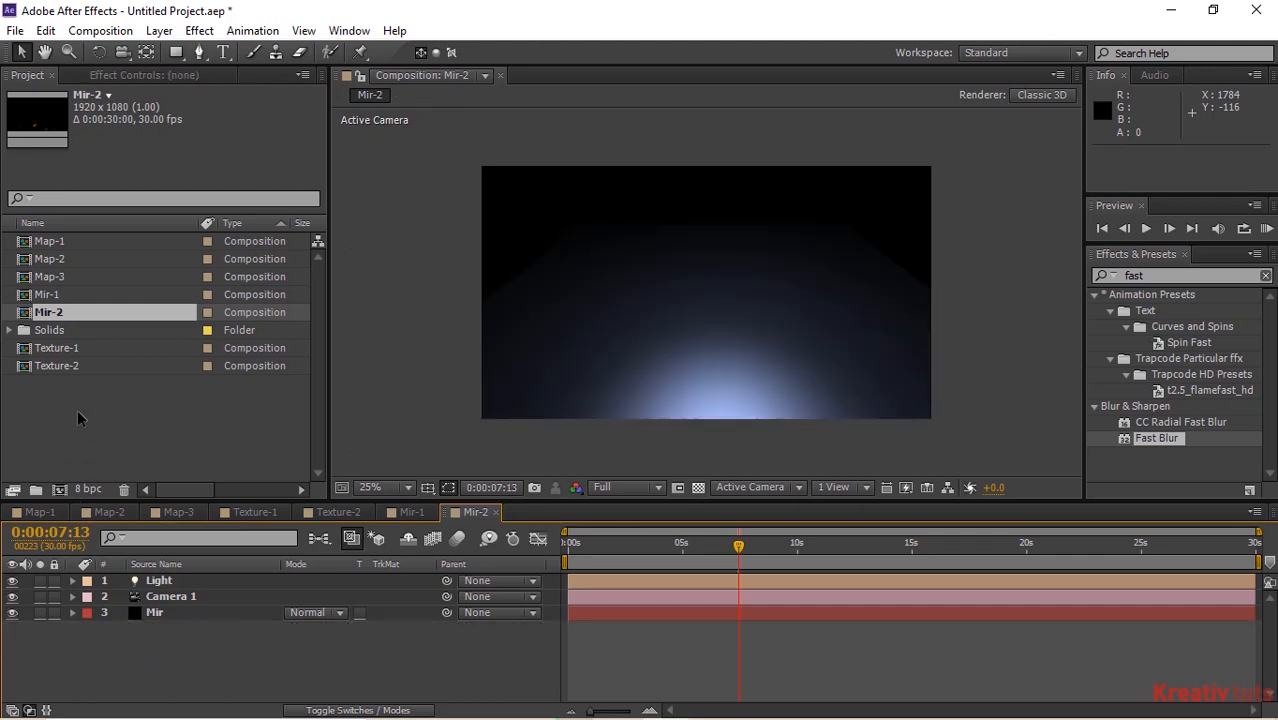
# Add the Map-1, Map-3 and Texture-1 compositions beneath the Mir layer in Mir-2 and hide all three layers
pyautogui.click(73, 244)
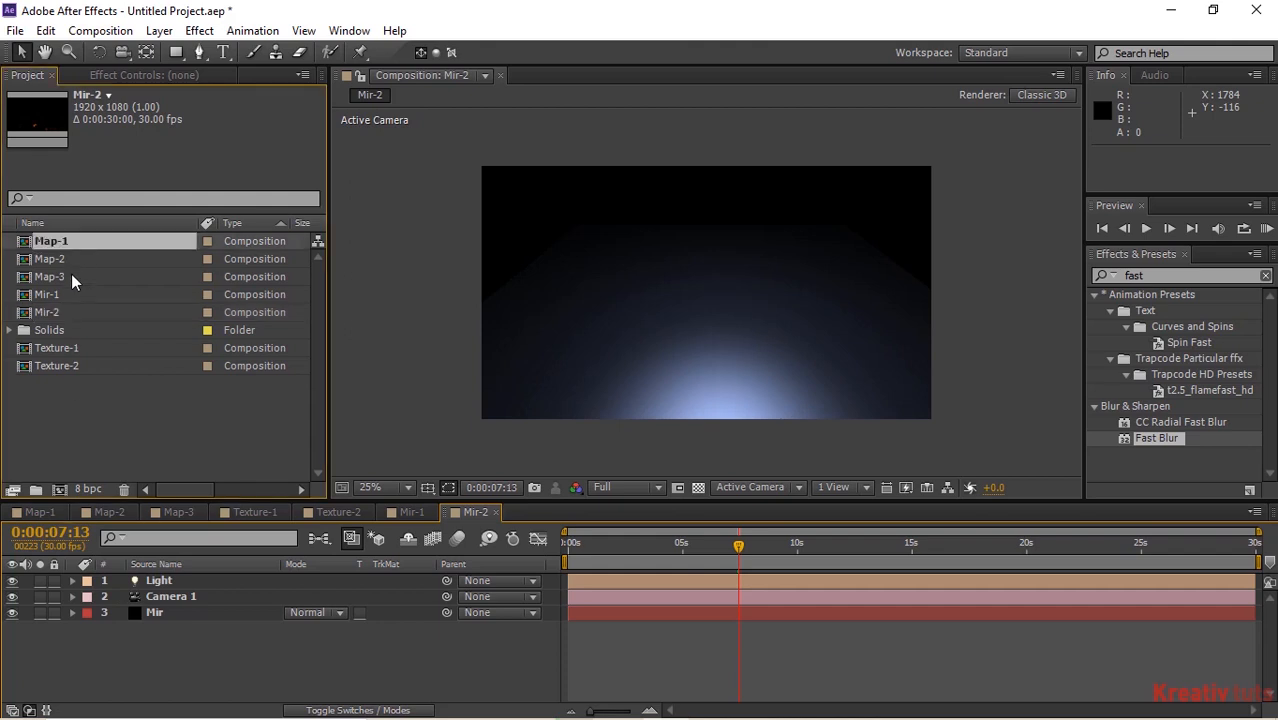
pyautogui.keyDown('ctrl'); pyautogui.click(67, 282); pyautogui.keyUp('ctrl')
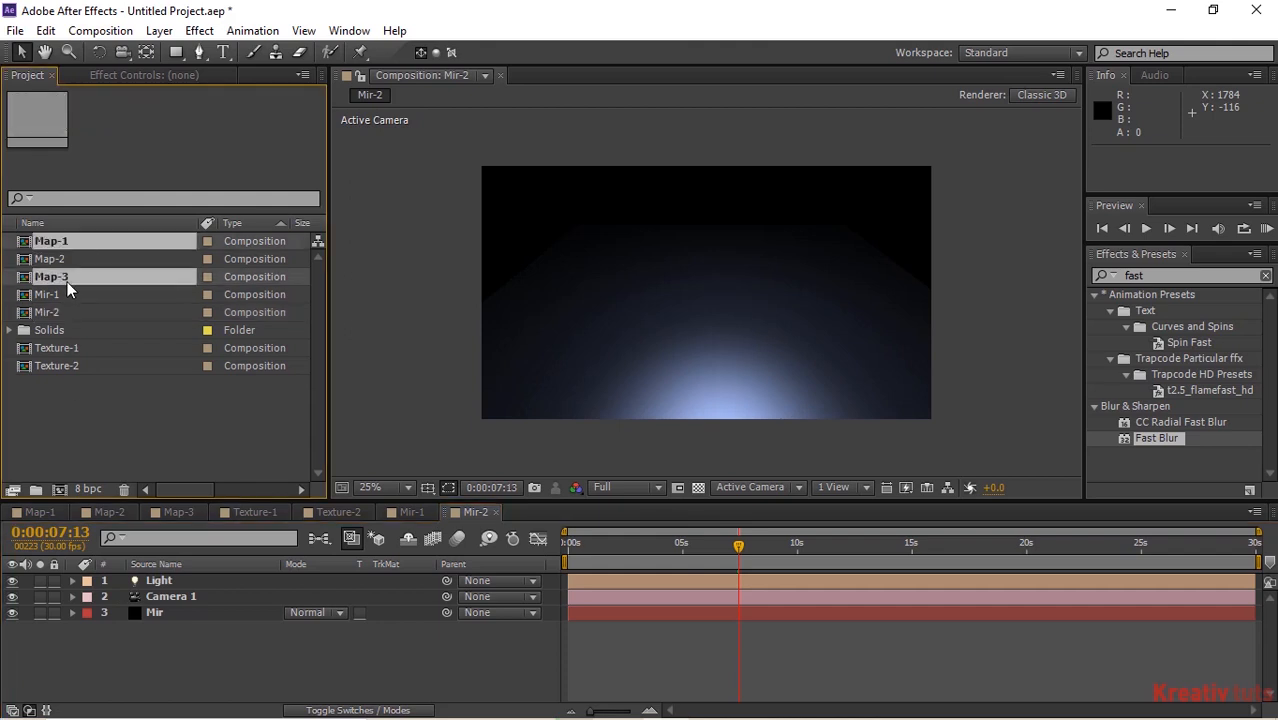
pyautogui.keyDown('ctrl'); pyautogui.click(71, 348); pyautogui.keyUp('ctrl')
pyautogui.moveTo(71, 348); pyautogui.dragTo(100, 690)
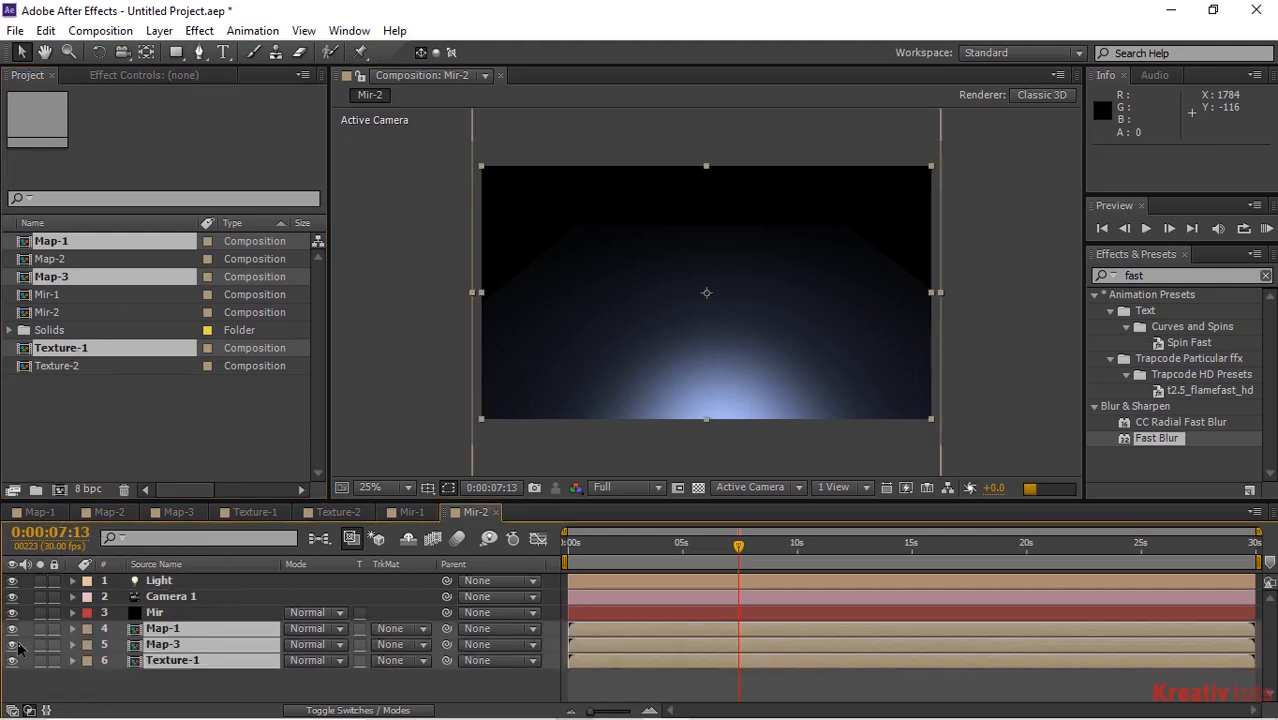
pyautogui.moveTo(15, 643); pyautogui.dragTo(13, 660)
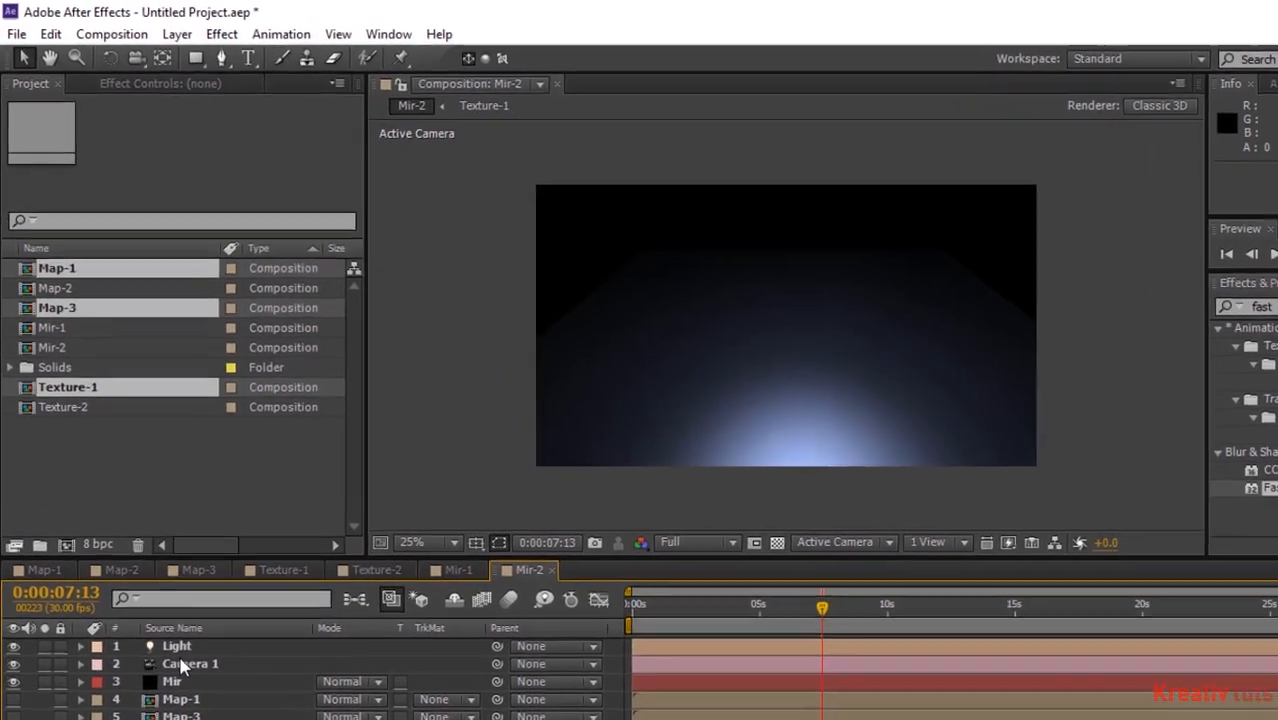
# Set the Mir effect's geometry Position XY to 960, 540 on the Mir layer in Mir-2
pyautogui.click(160, 612)
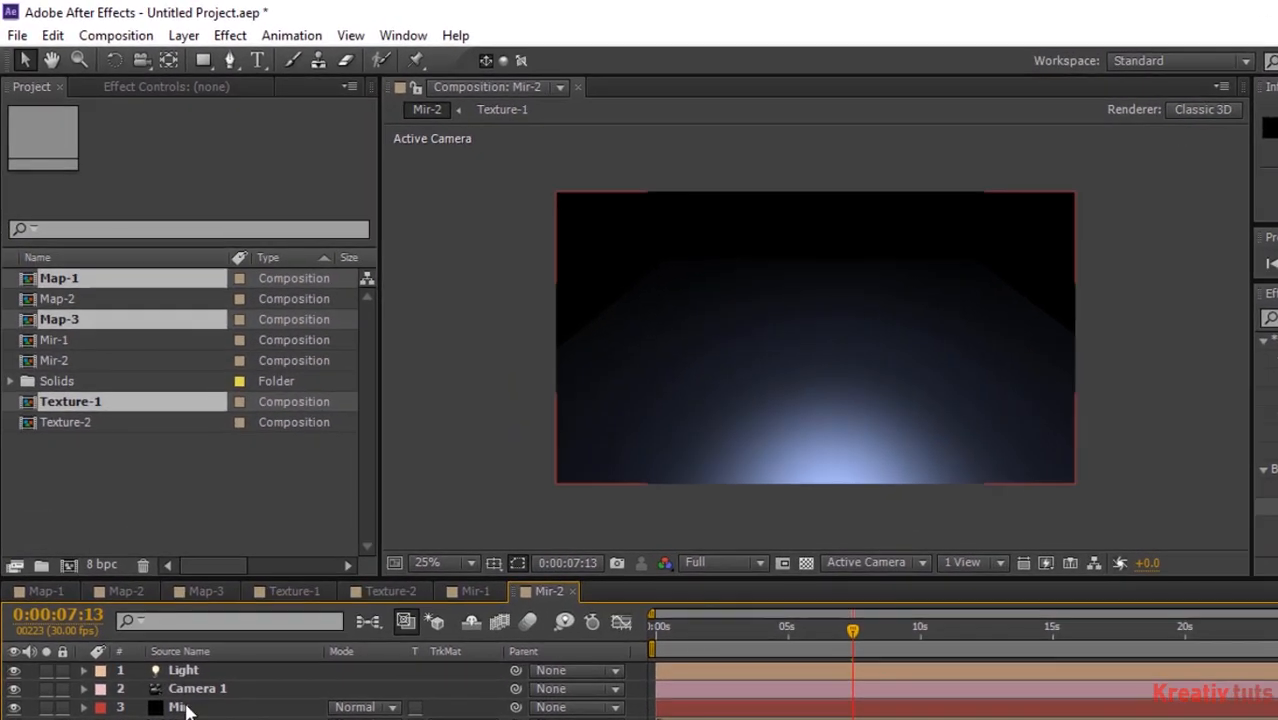
pyautogui.click(153, 82)
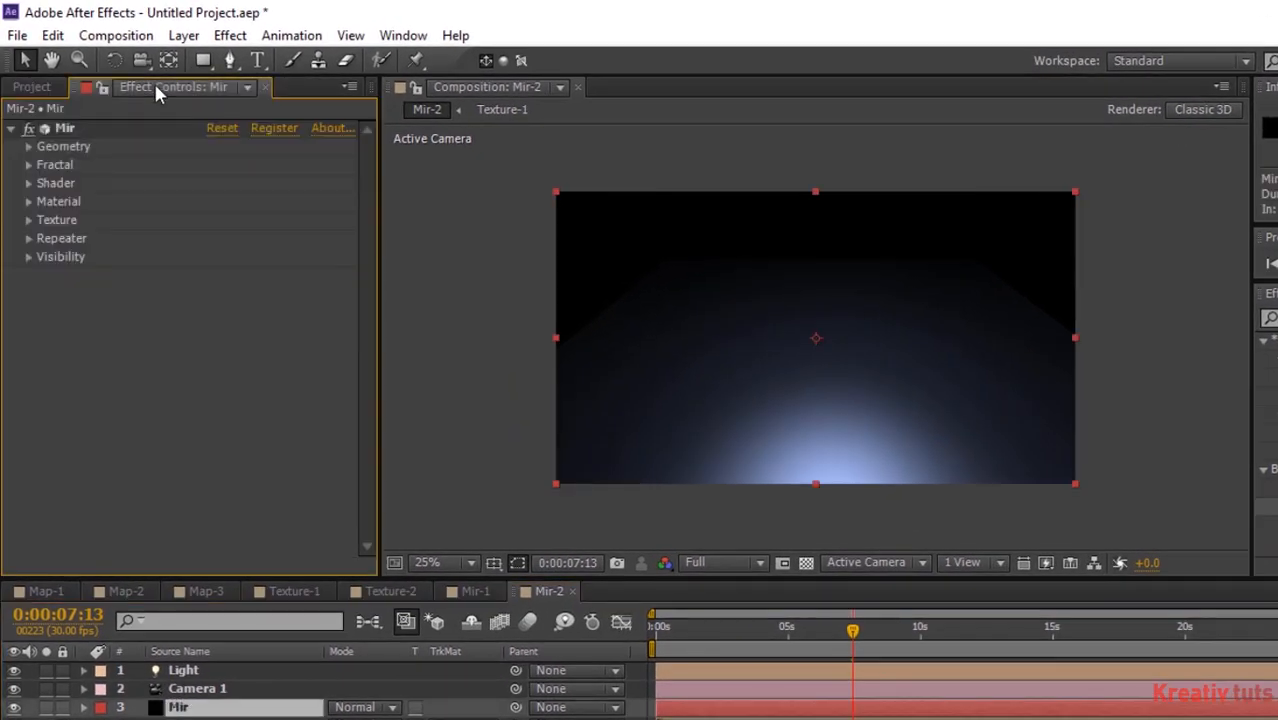
pyautogui.click(28, 146)
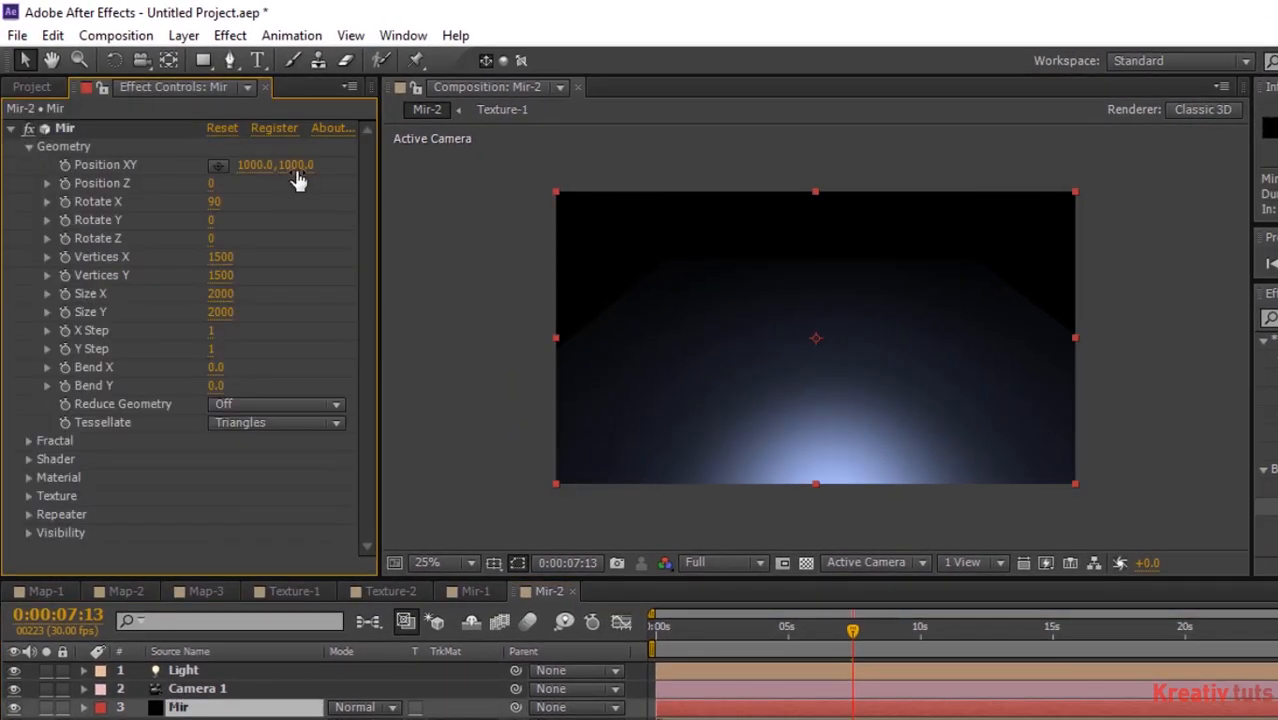
pyautogui.click(258, 168)
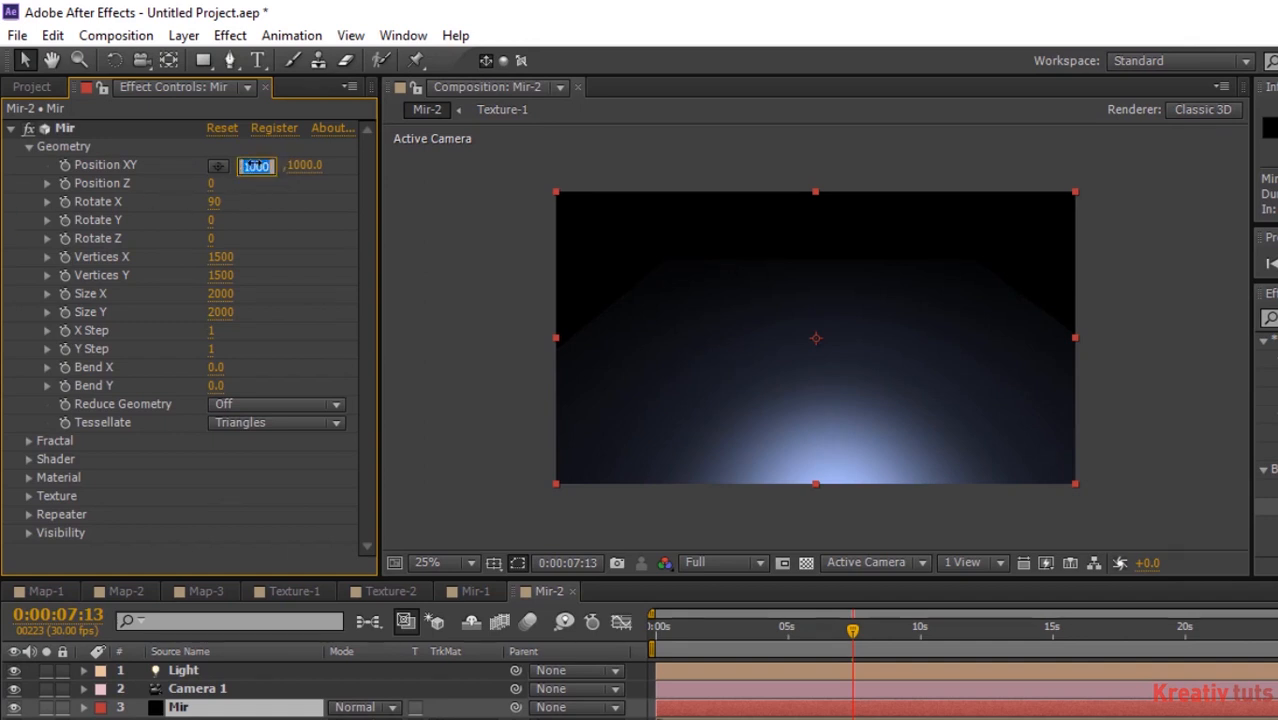
pyautogui.write('960')
pyautogui.press('Tab')
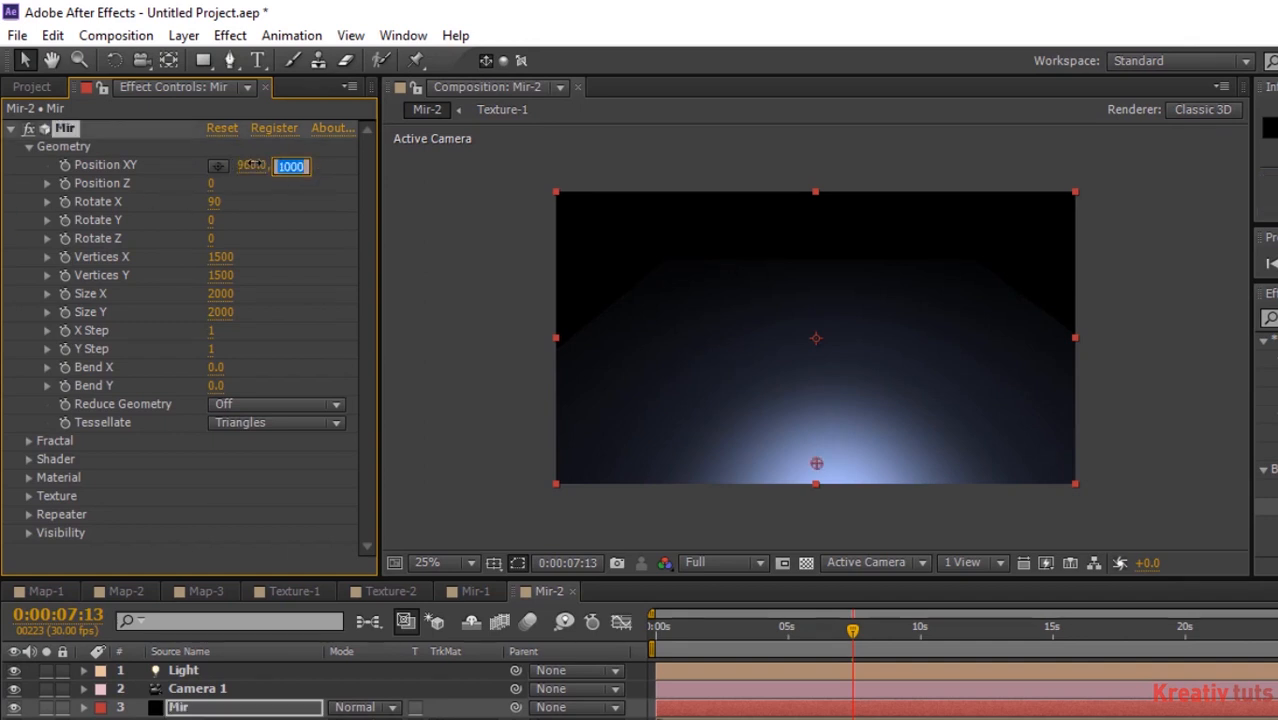
pyautogui.write('540')
pyautogui.press('Return')
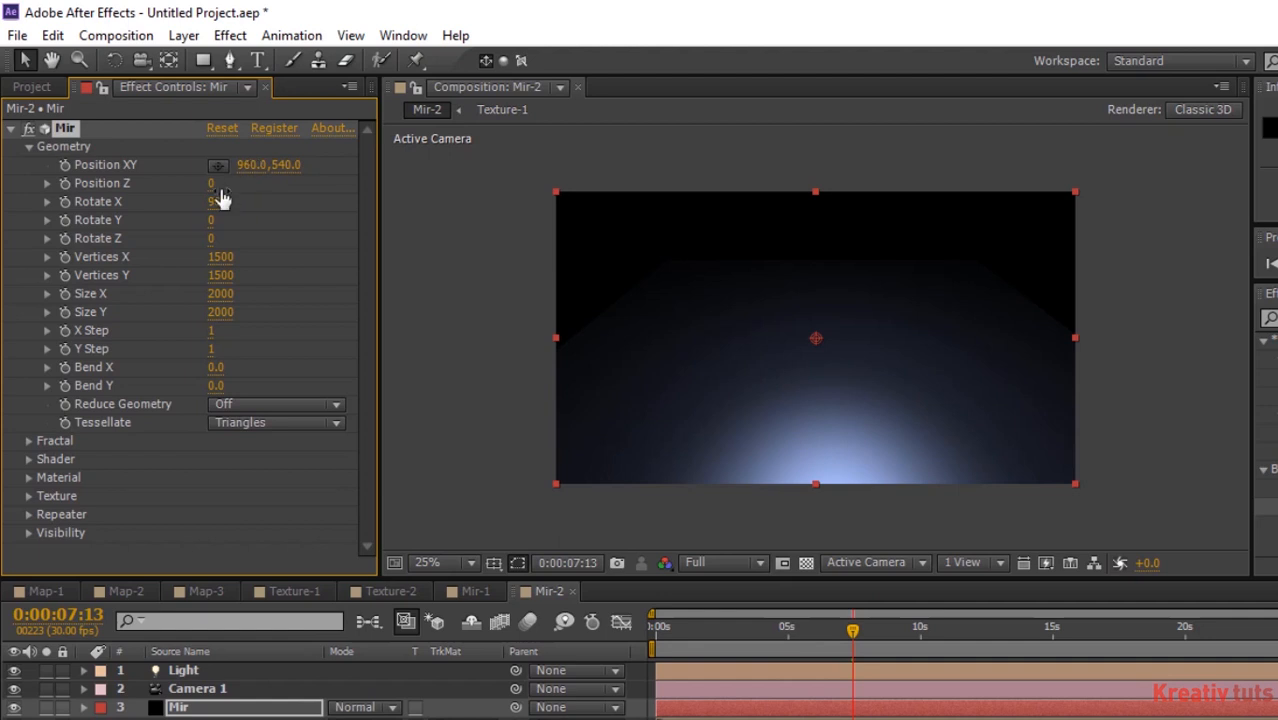
pyautogui.click(28, 146)
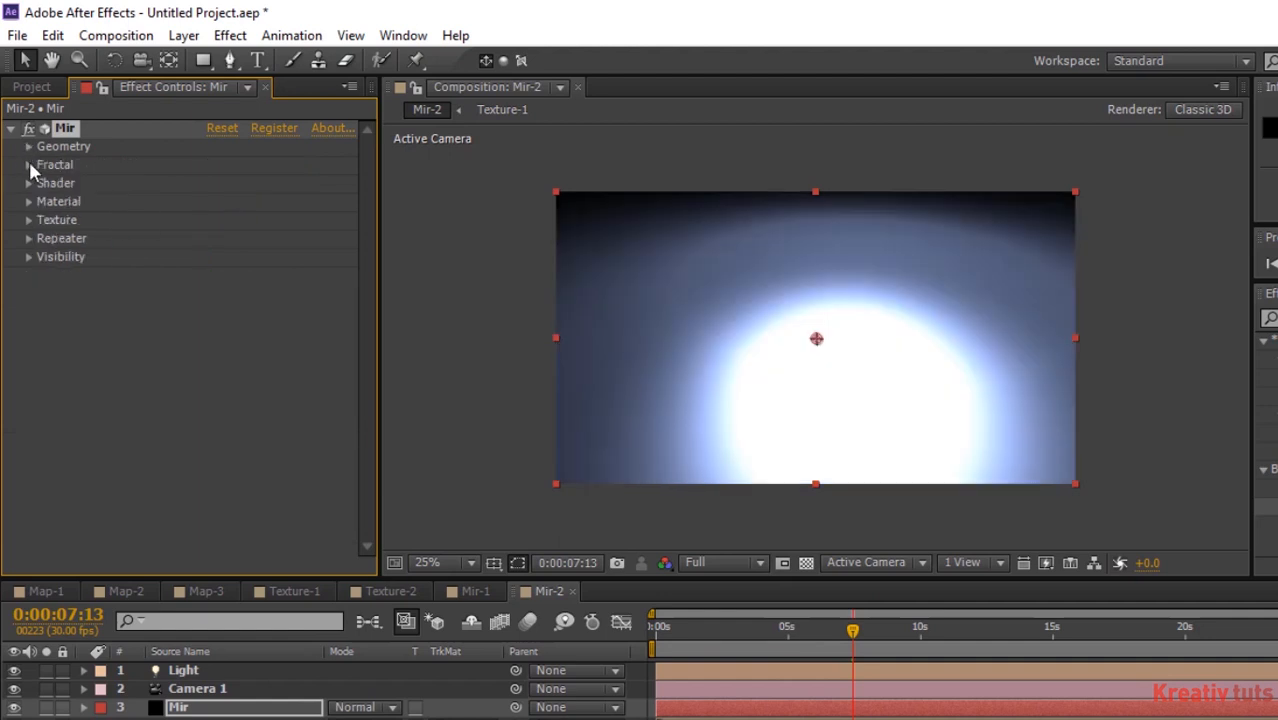
# Assign Map-1 as the Amplitude Layer in the Mir effect's Fractal settings
pyautogui.click(29, 164)
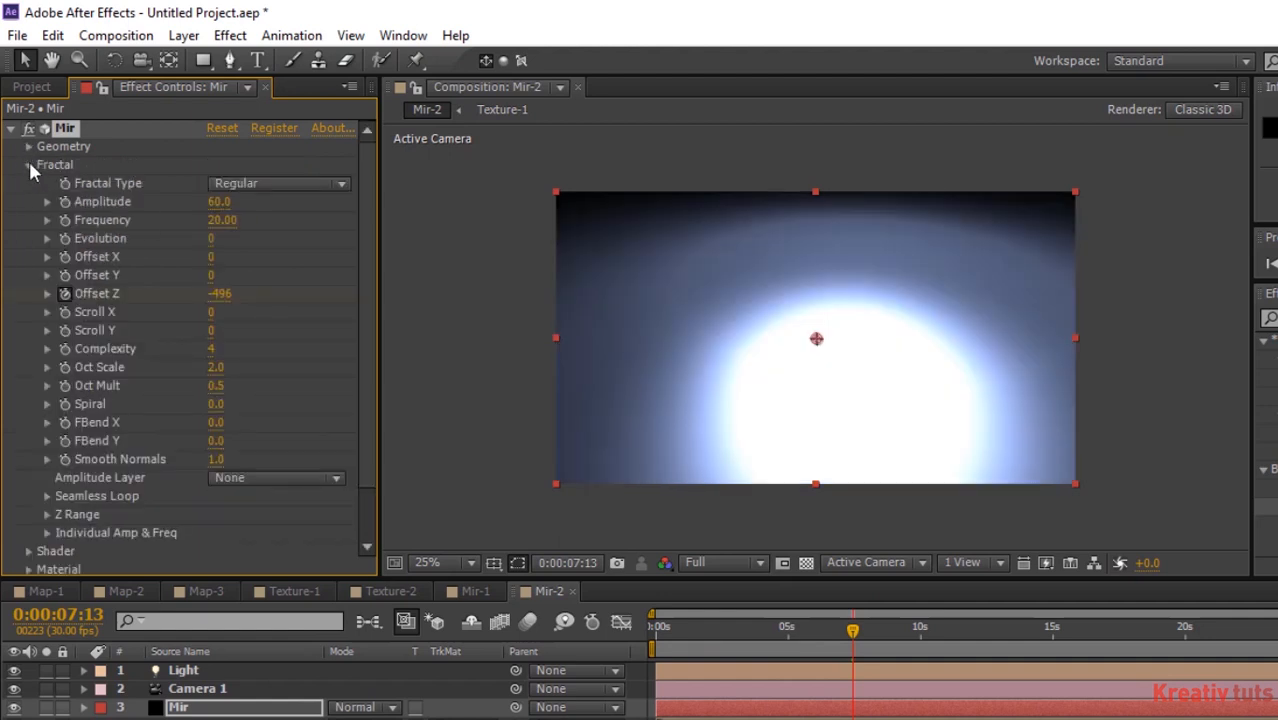
pyautogui.click(319, 477)
pyautogui.click(300, 558)
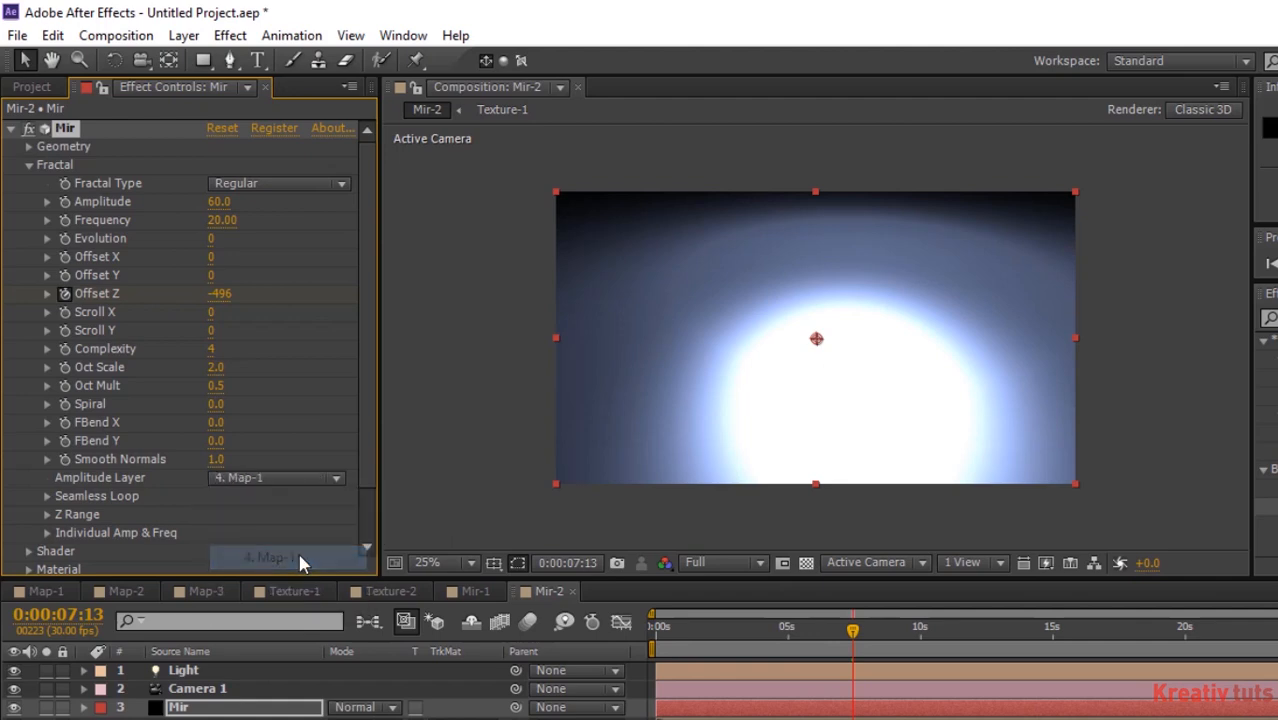
pyautogui.click(29, 166)
# Set AO Intensity to 30 in the Mir effect's Shader settings and check the Multisample value
pyautogui.click(28, 184)
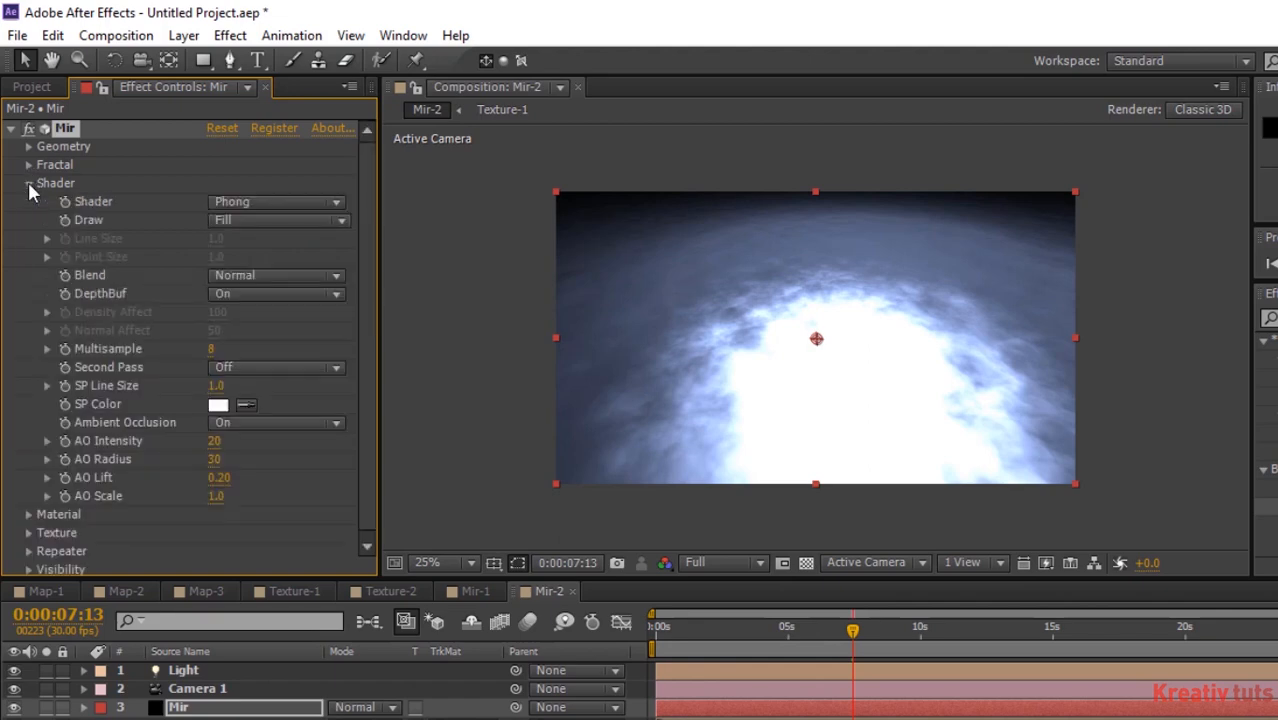
pyautogui.click(214, 441)
pyautogui.write('30')
pyautogui.press('Return')
pyautogui.click(212, 349)
pyautogui.press('Return')
pyautogui.click(28, 183)
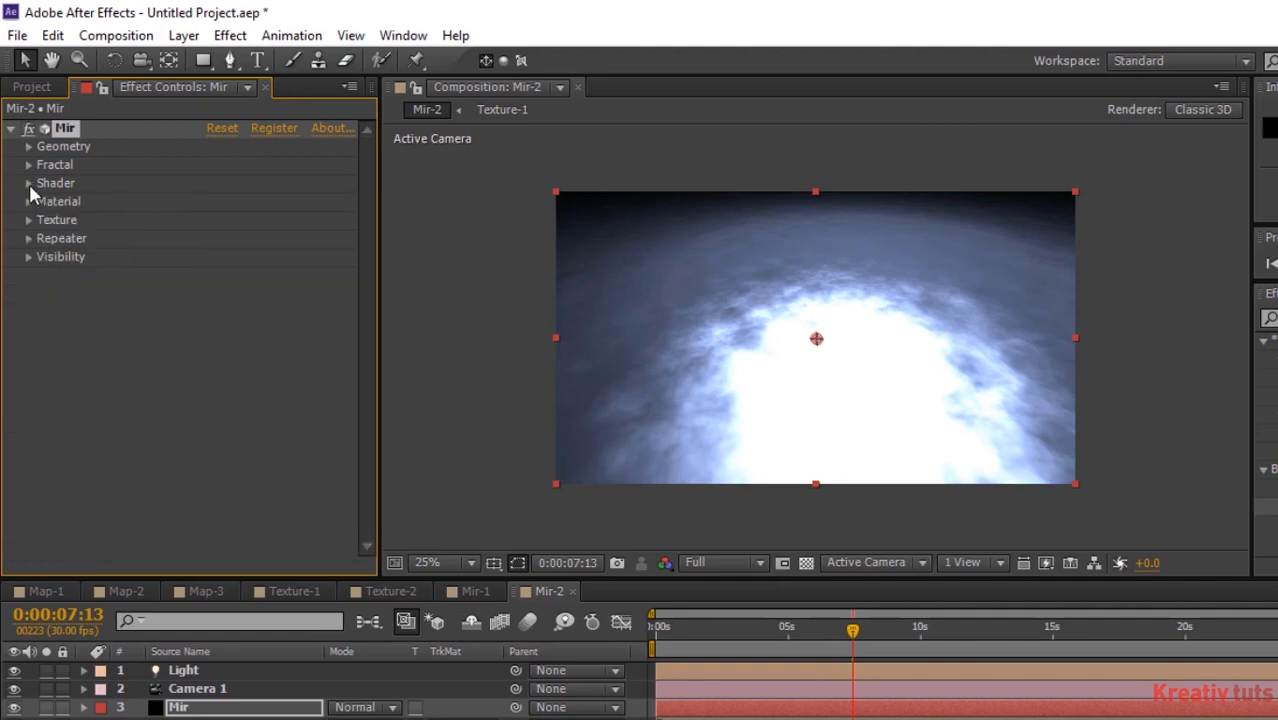
# Assign Texture-1 as the Mir effect's Texture Layer, also checking the Material, Repeater and Visibility settings
pyautogui.click(28, 202)
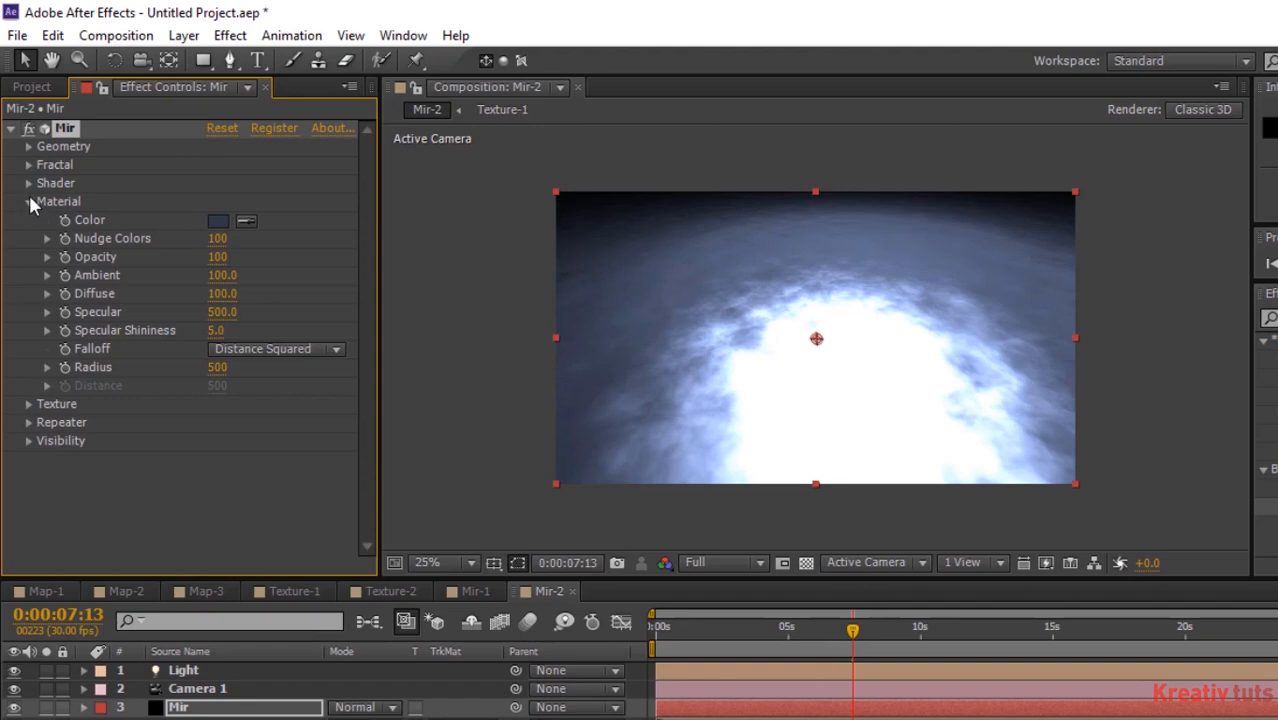
pyautogui.click(29, 203)
pyautogui.click(28, 220)
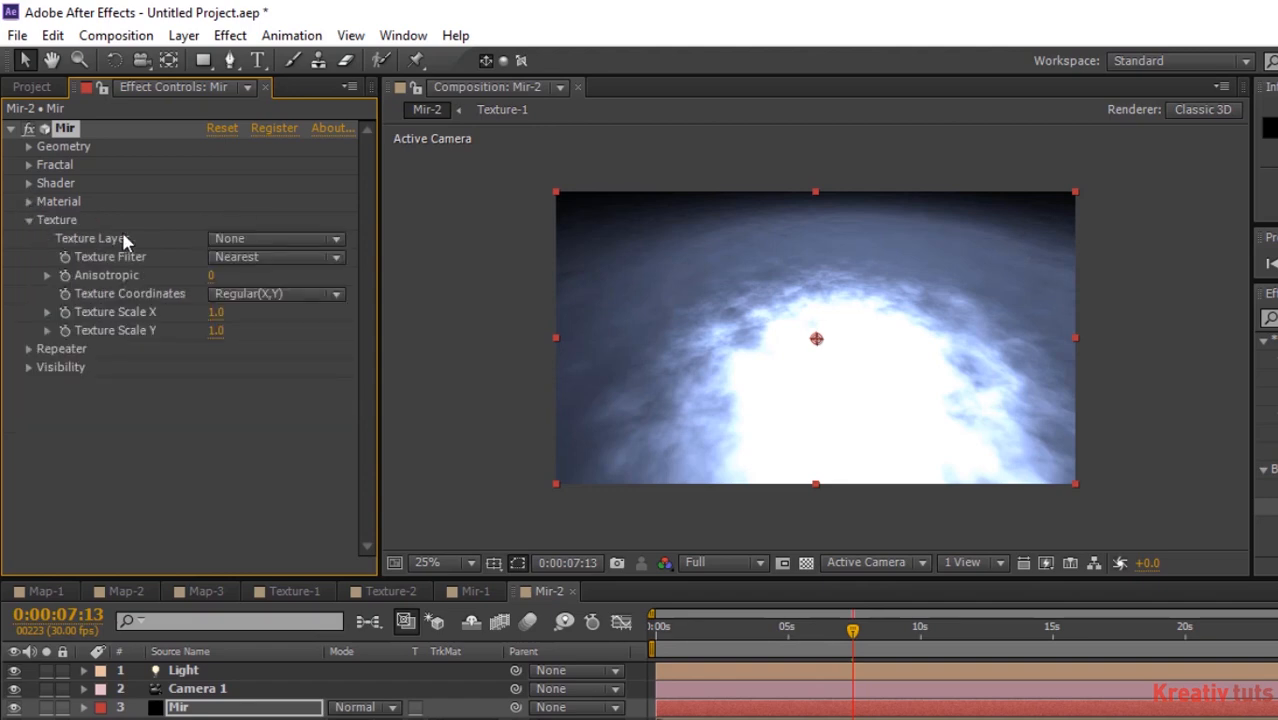
pyautogui.click(293, 238)
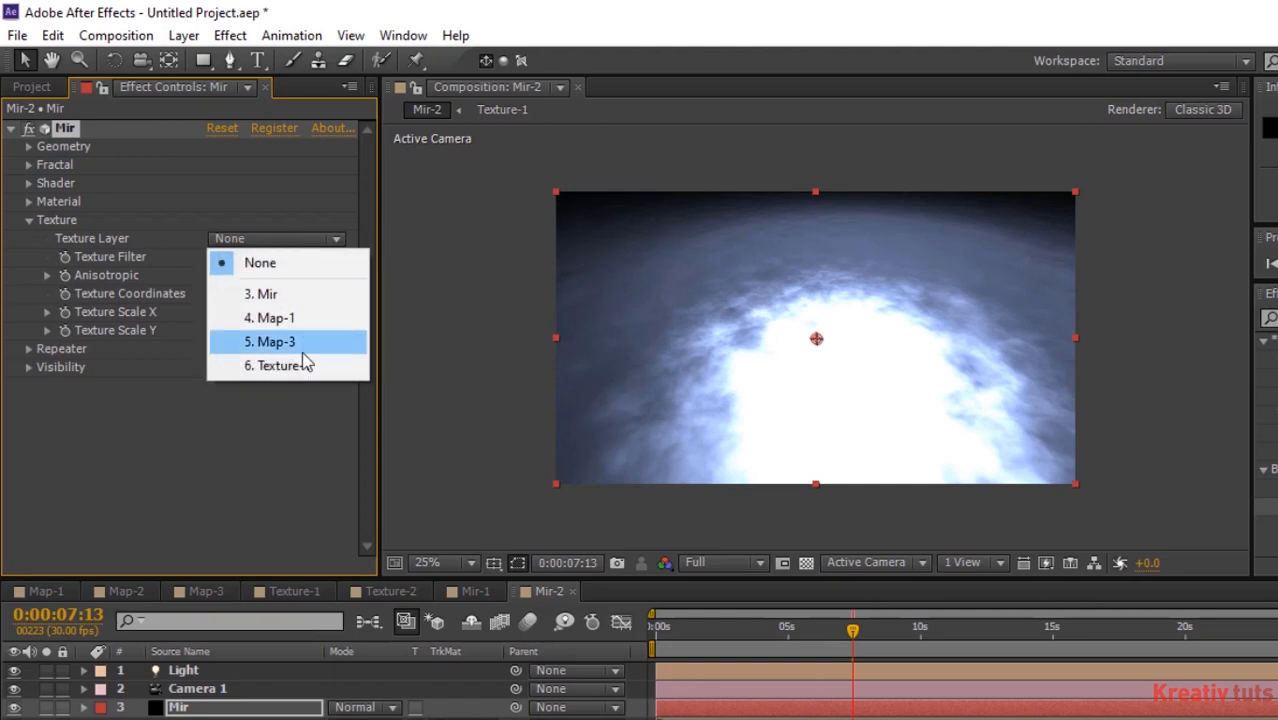
pyautogui.click(300, 372)
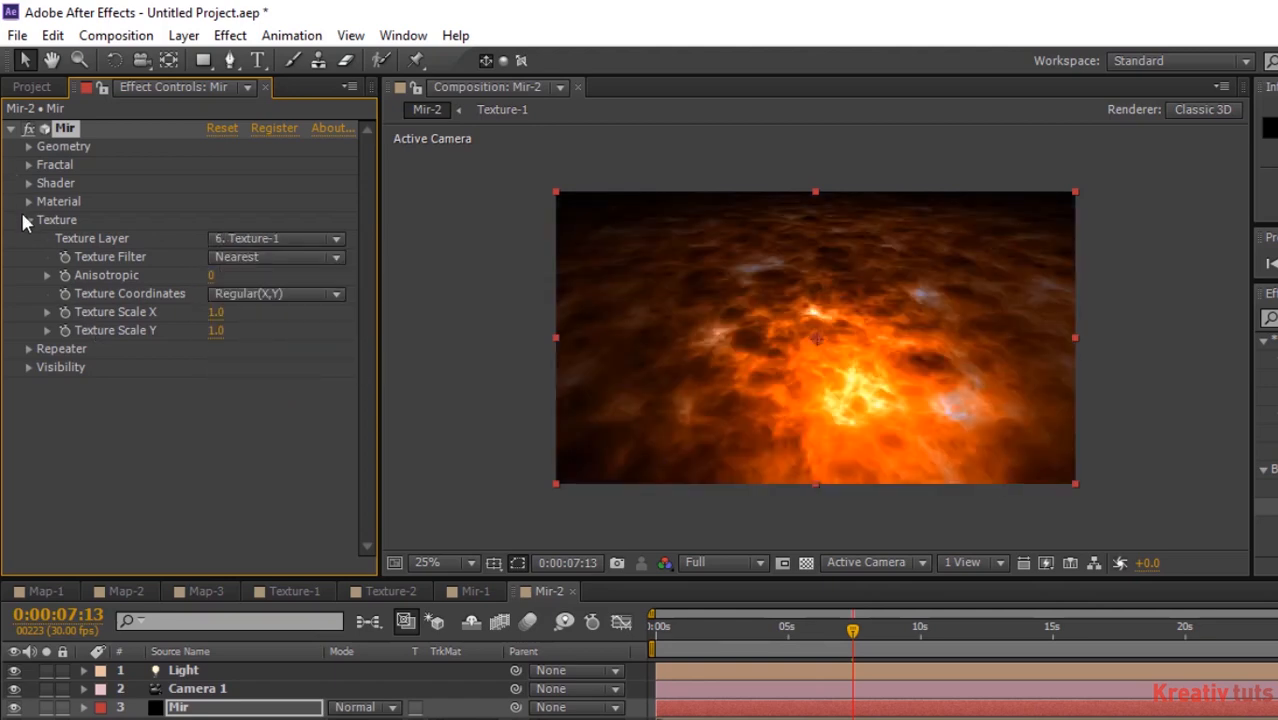
pyautogui.click(28, 220)
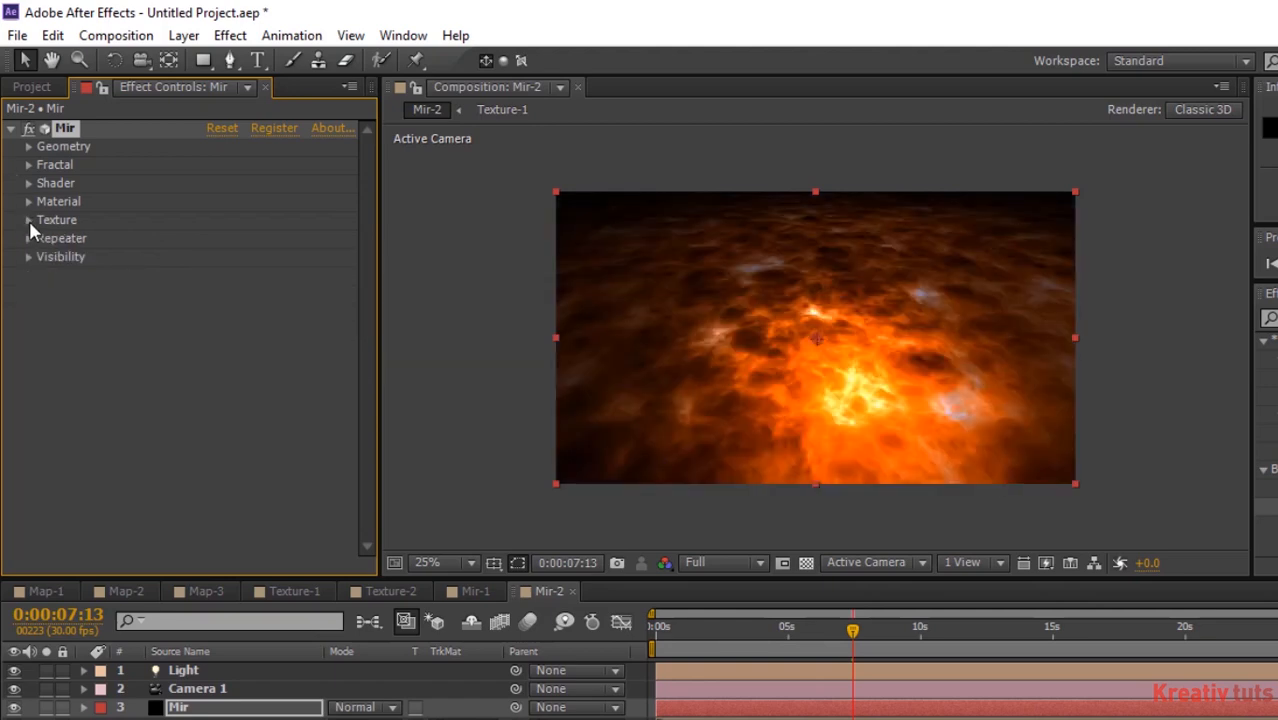
pyautogui.click(28, 238)
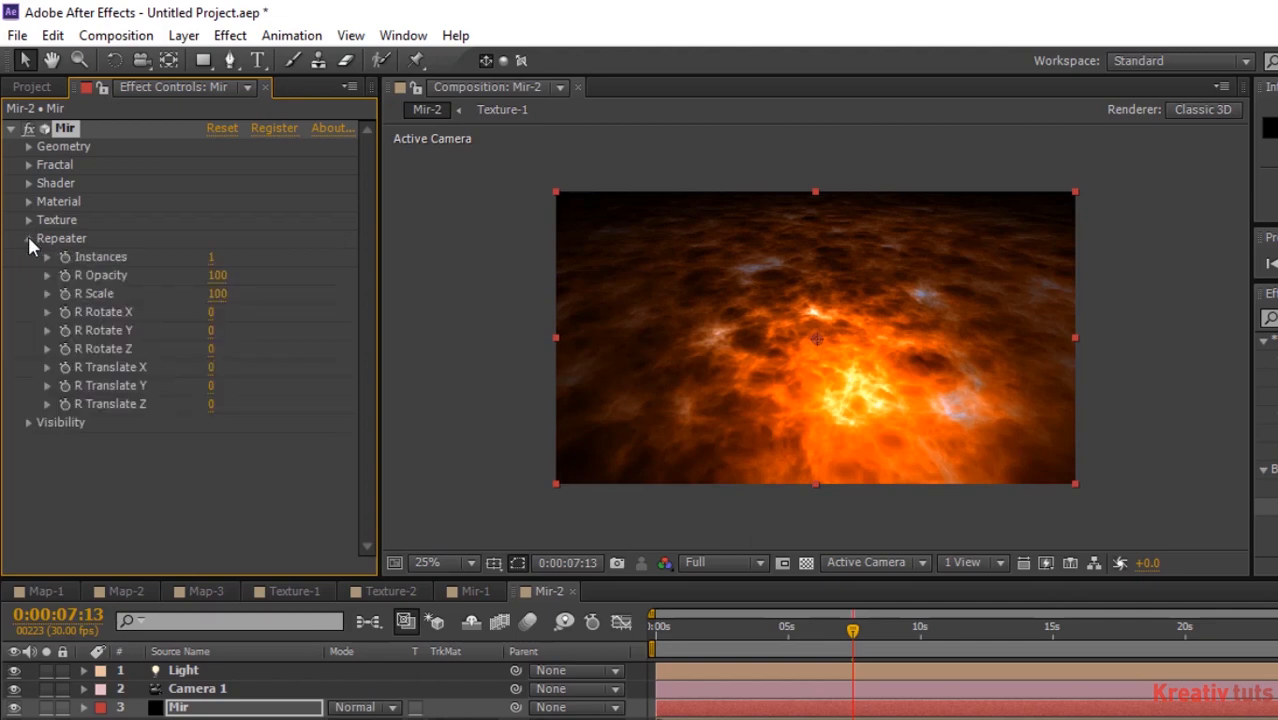
pyautogui.click(28, 238)
pyautogui.click(26, 256)
pyautogui.click(26, 256)
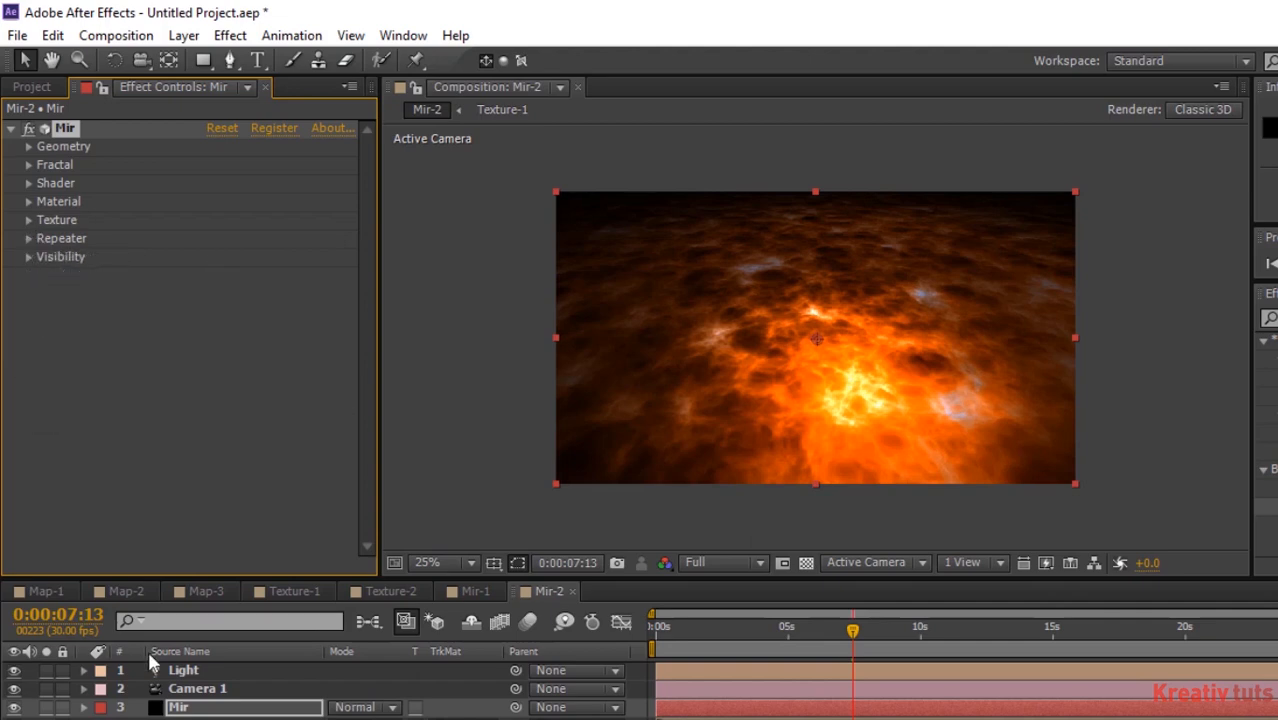
# Set the Light layer's intensity to 180% in its Light Settings
pyautogui.click(205, 691)
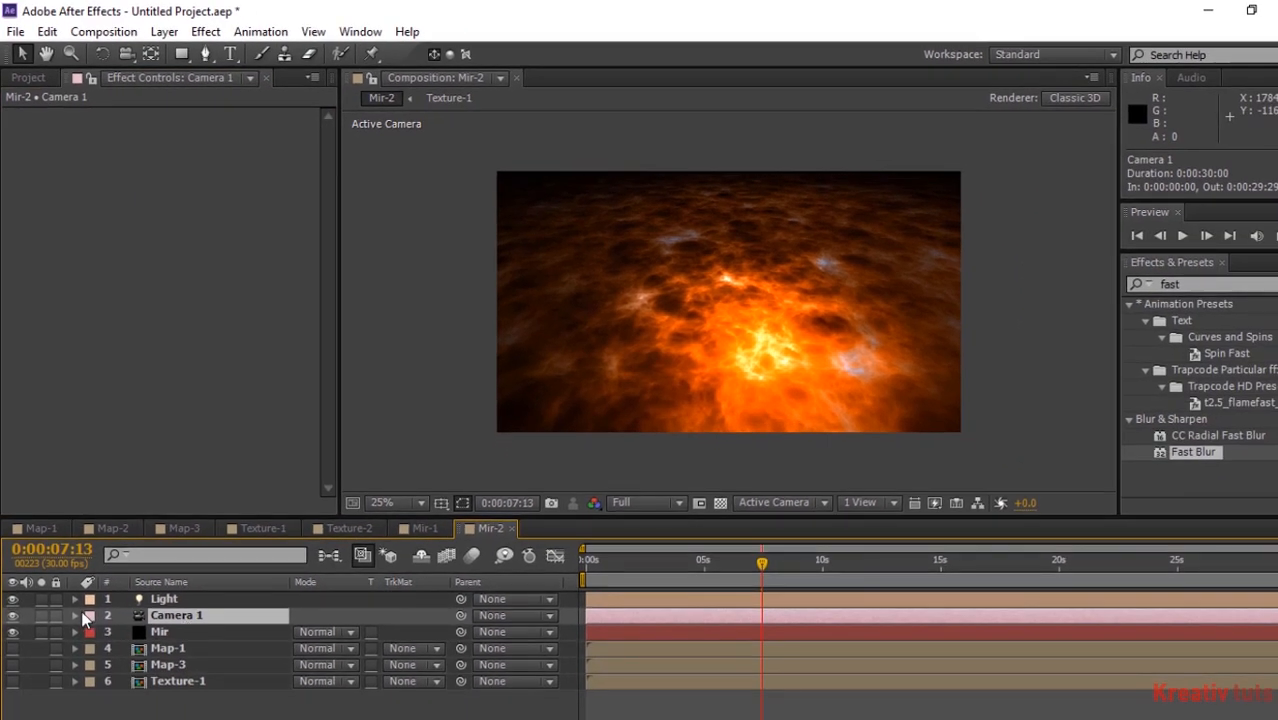
pyautogui.click(172, 601)
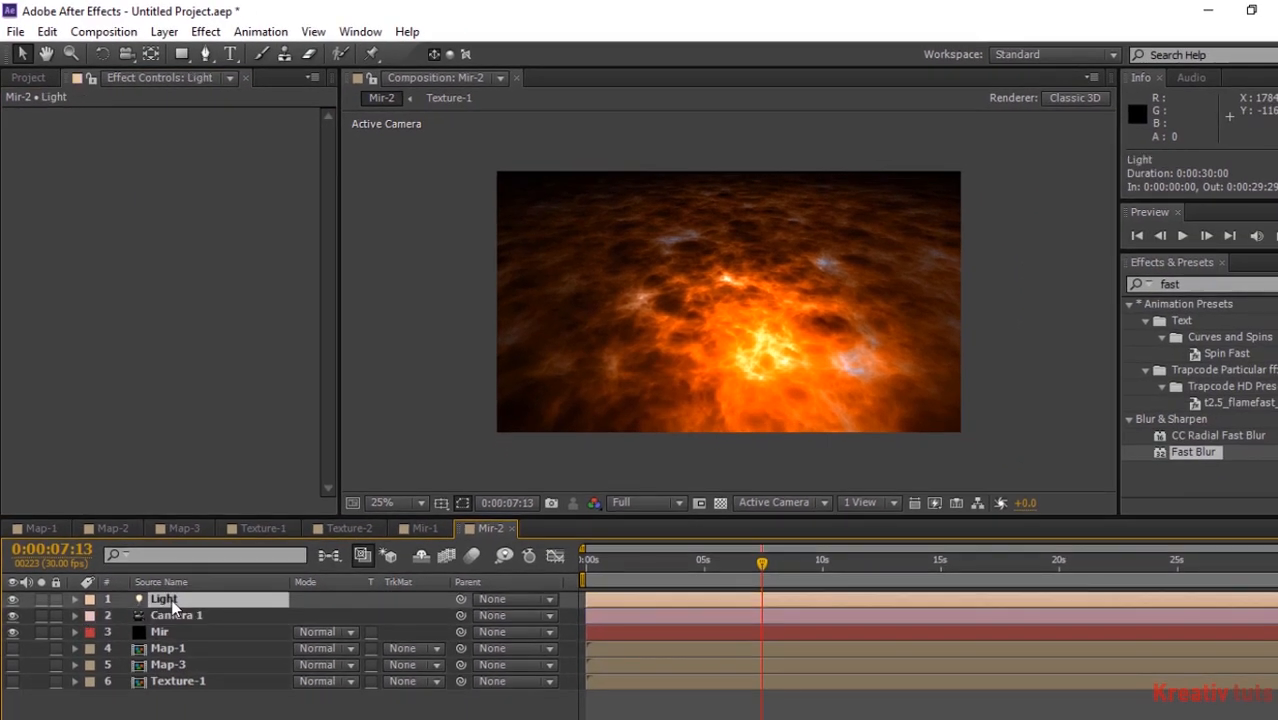
pyautogui.click(164, 31)
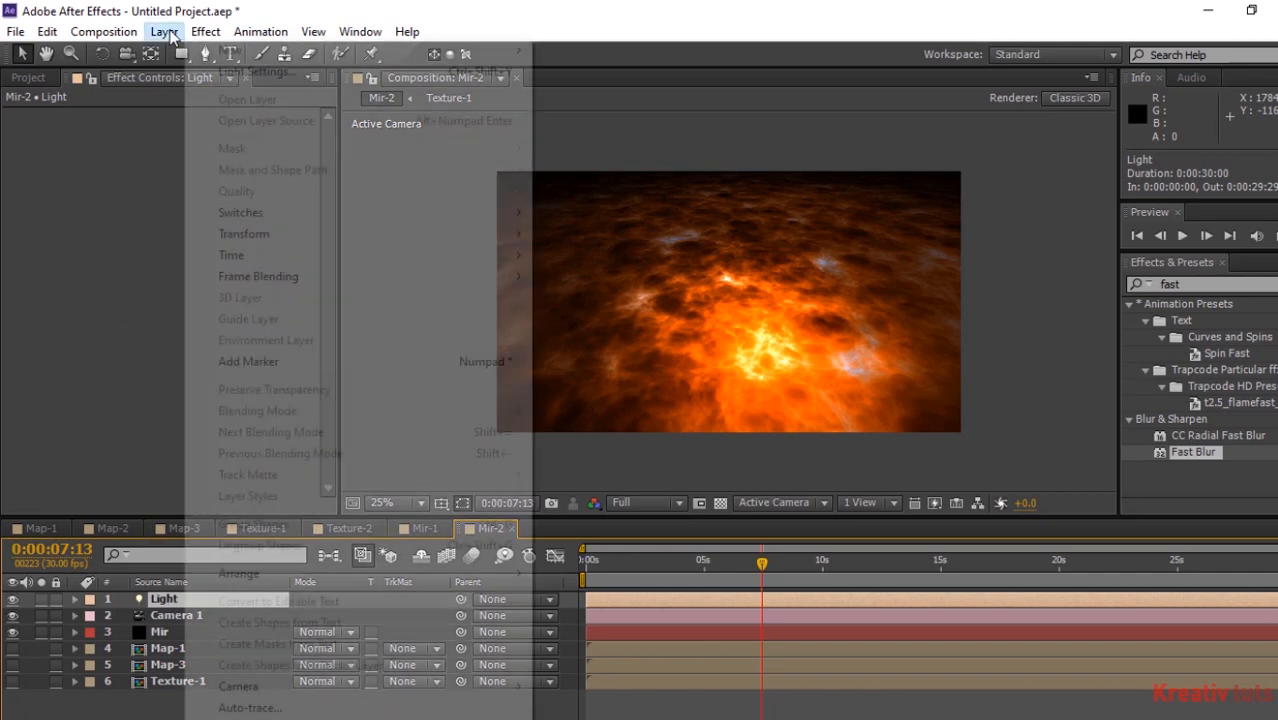
pyautogui.click(220, 74)
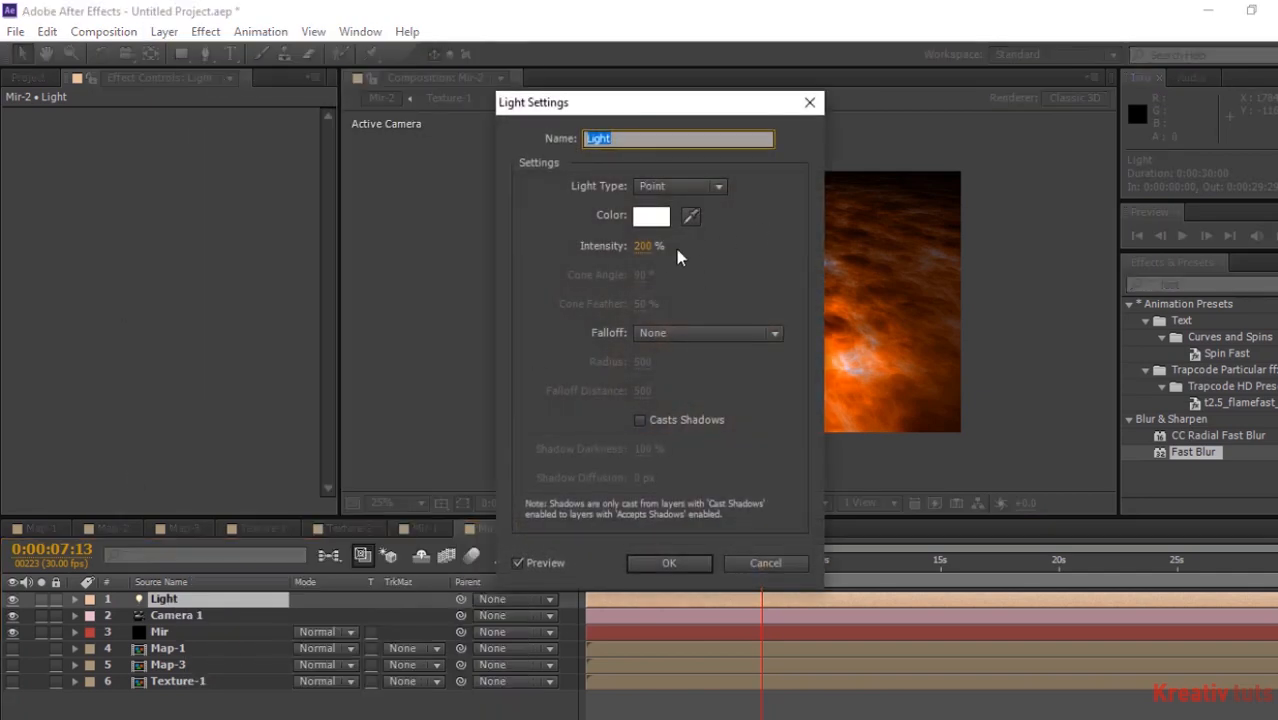
pyautogui.click(644, 249)
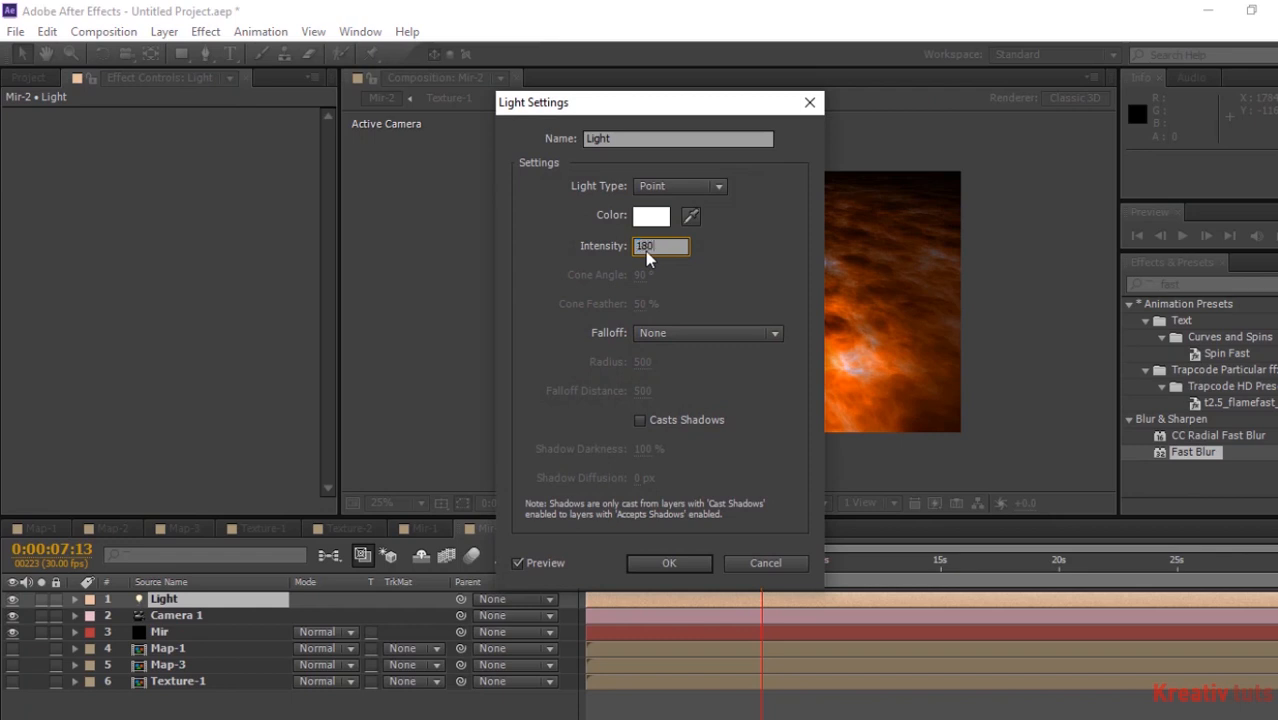
pyautogui.write('180')
pyautogui.press('Return')
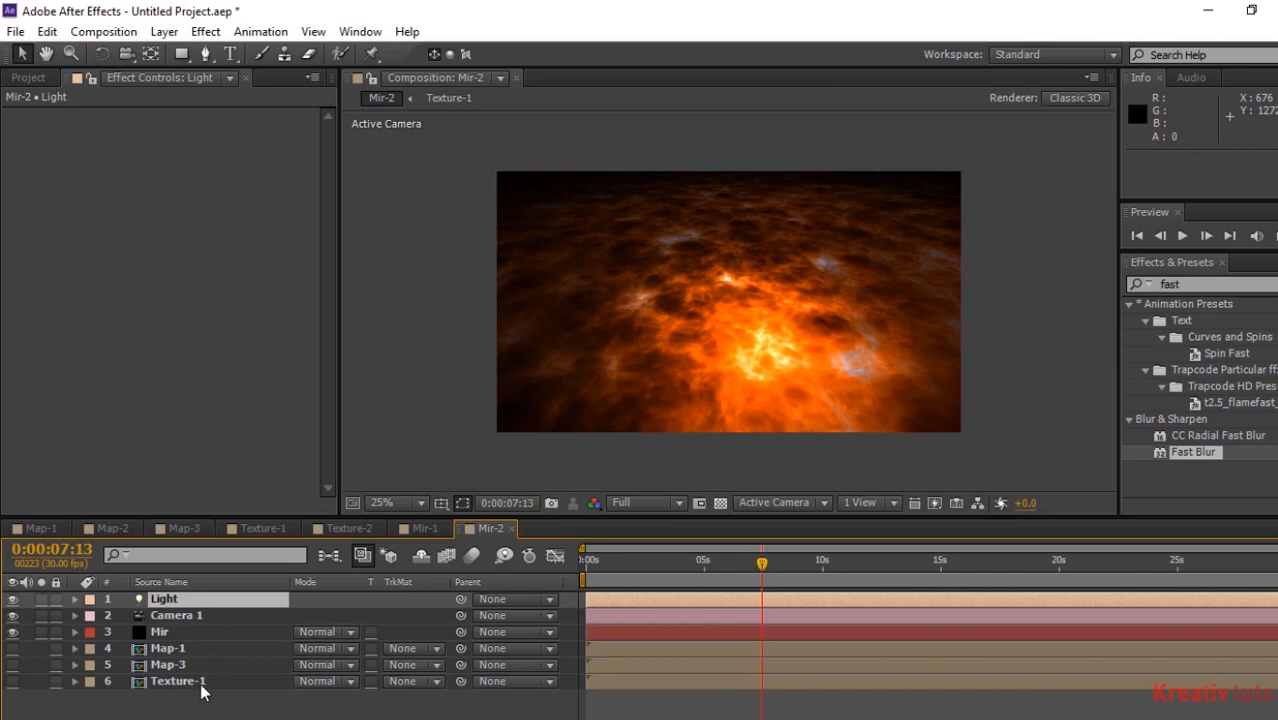
# Place the Mir-1 composition above all layers in Mir-2 and set its blending mode to Add
pyautogui.click(28, 77)
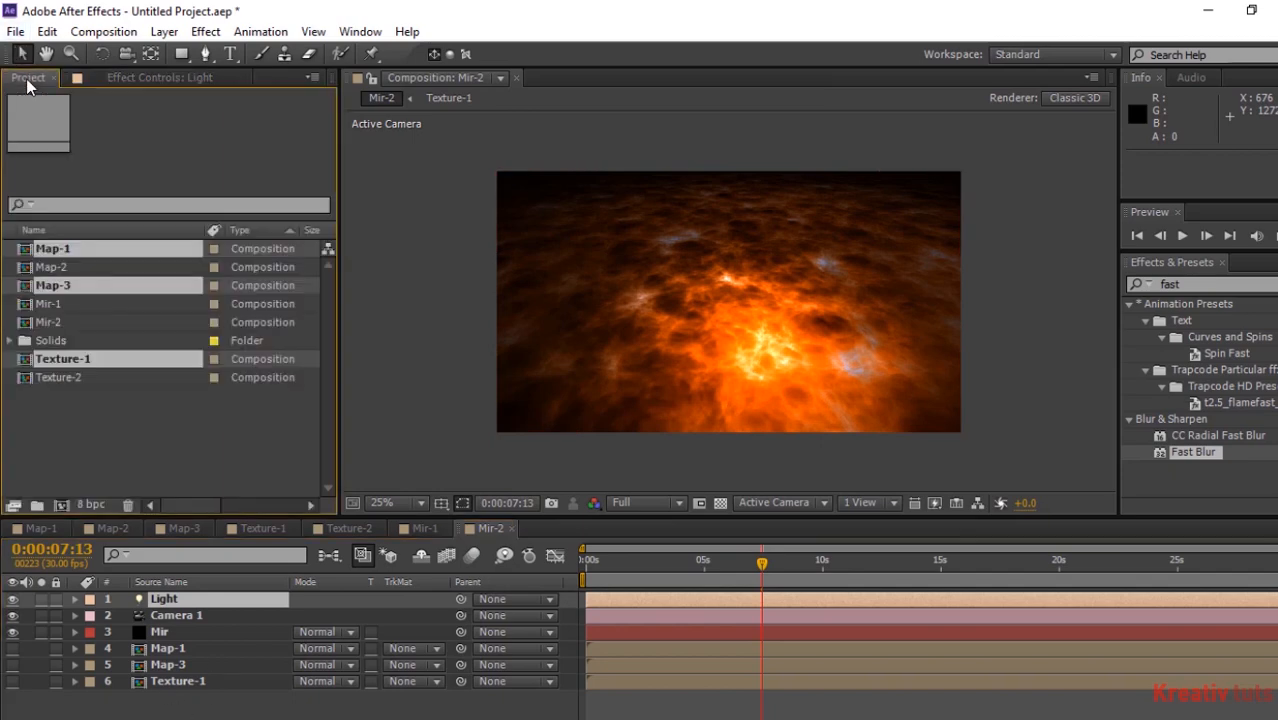
pyautogui.click(93, 421)
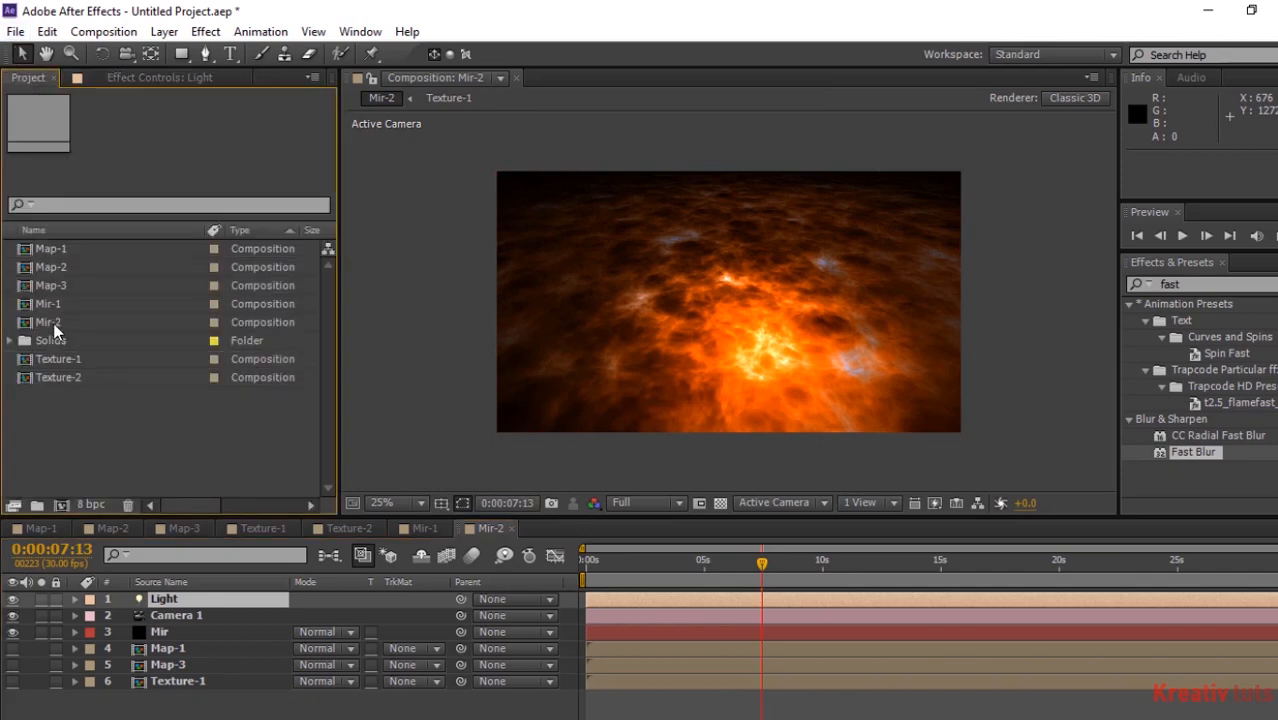
pyautogui.moveTo(53, 322); pyautogui.dragTo(141, 596)
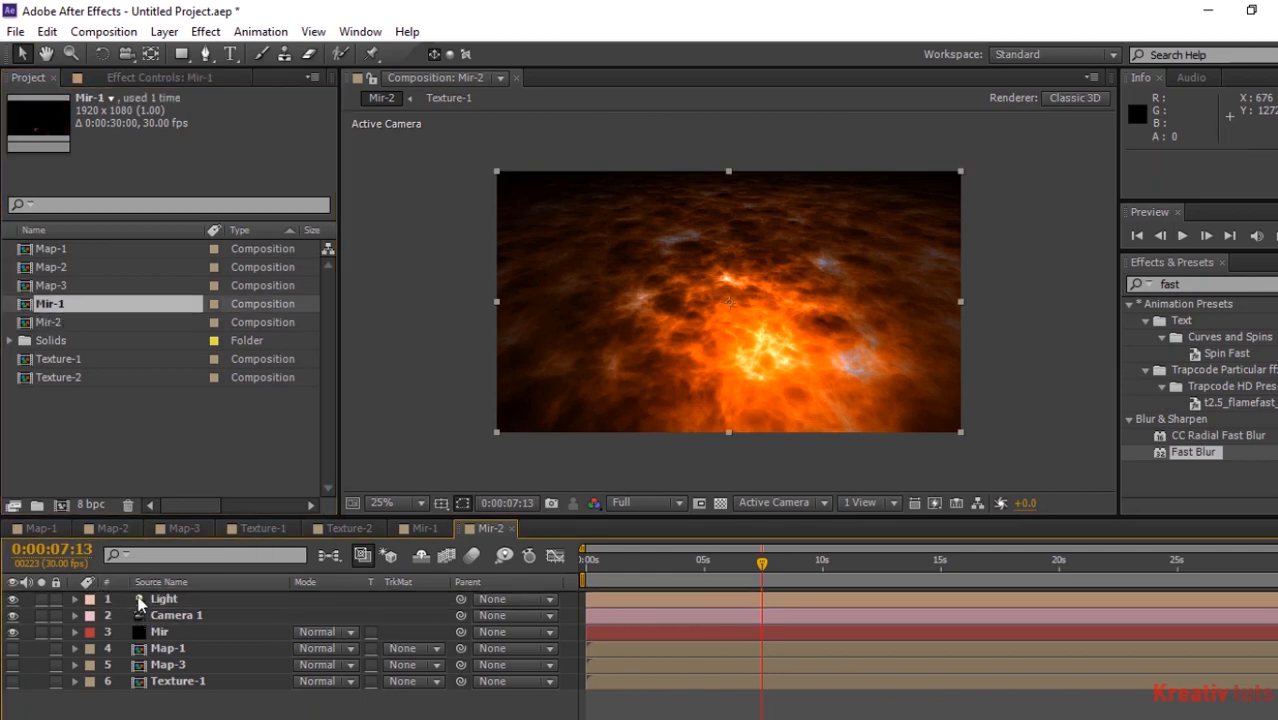
pyautogui.click(316, 599)
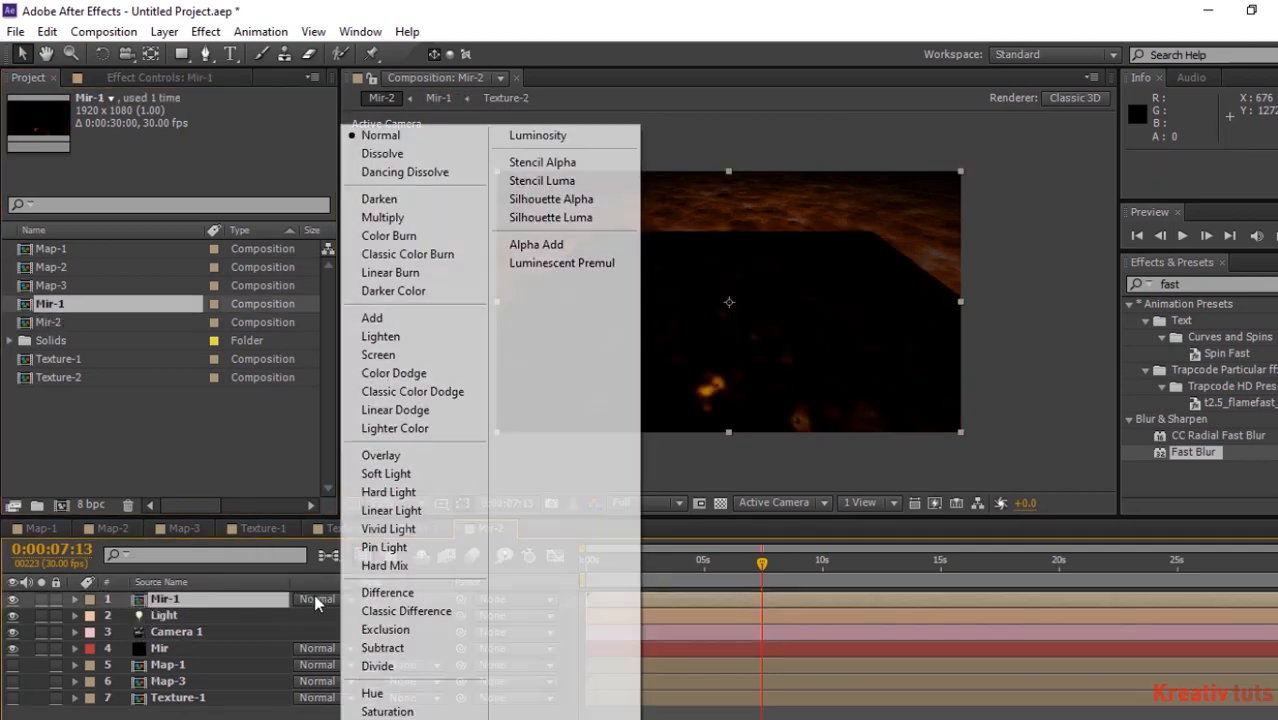
pyautogui.click(413, 319)
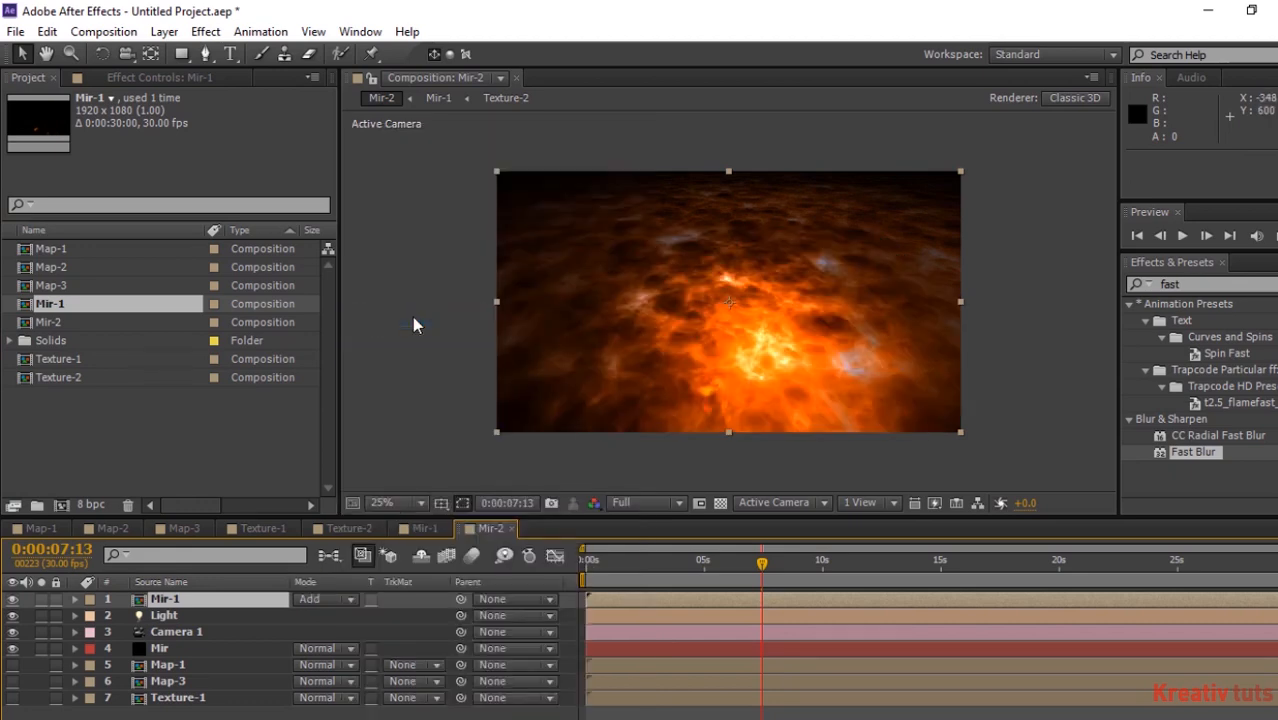
# Create an adjustment layer above Mir-1 and apply the Curves effect to it
pyautogui.rightClick(145, 717)
pyautogui.moveTo(188, 511)
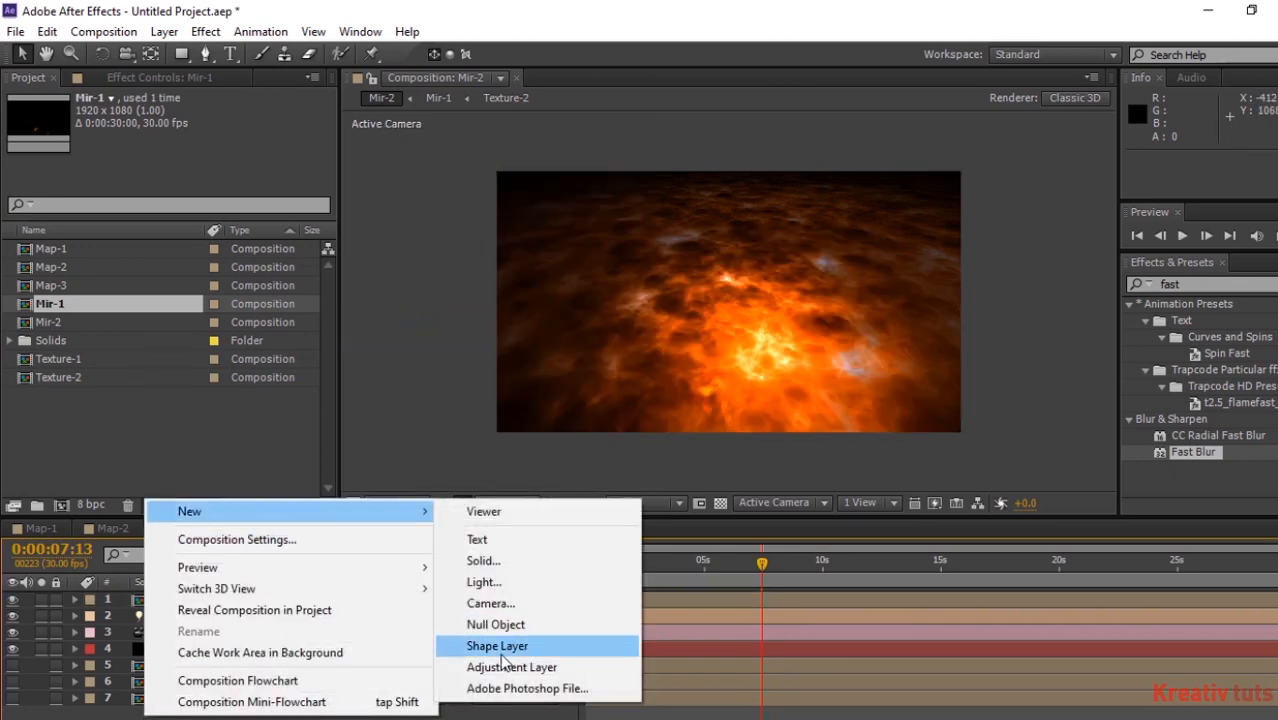
pyautogui.click(528, 589)
pyautogui.click(1212, 284)
pyautogui.write('curve')
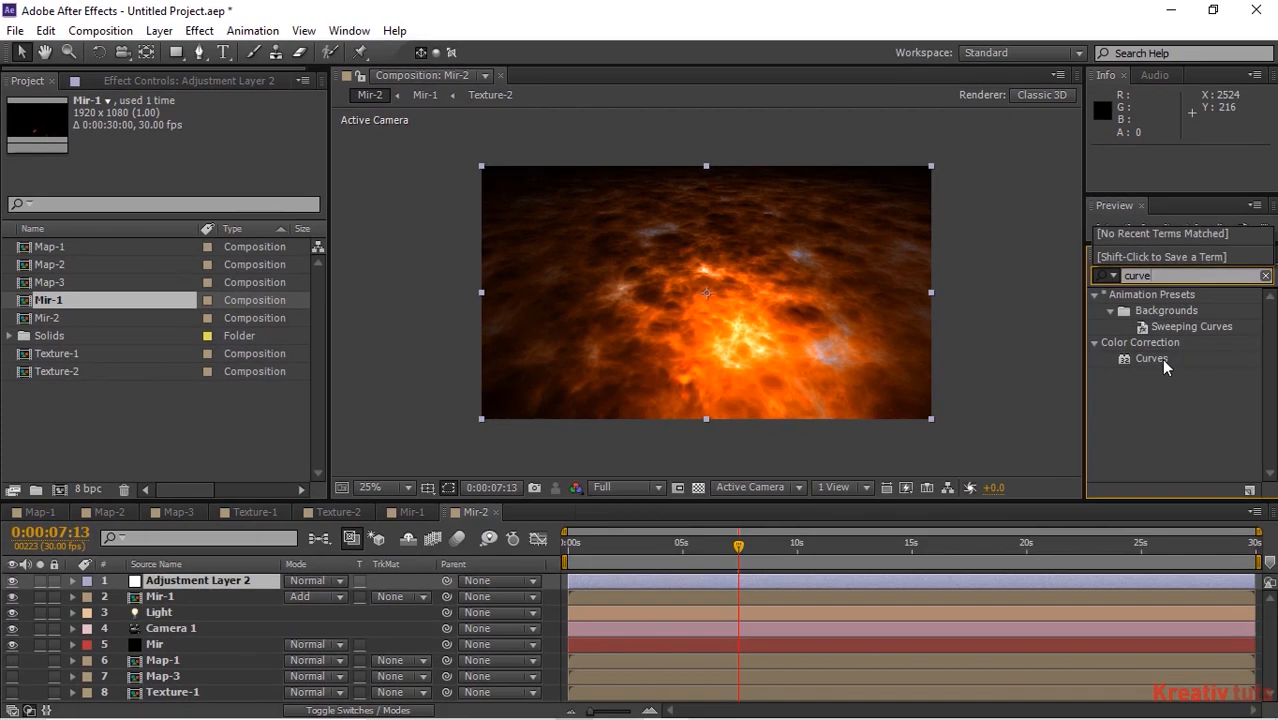
pyautogui.doubleClick(1190, 369)
# Adjust the Curves effect's red channel near the highlights and raise its green channel in the lower midtones
pyautogui.click(258, 144)
pyautogui.click(235, 174)
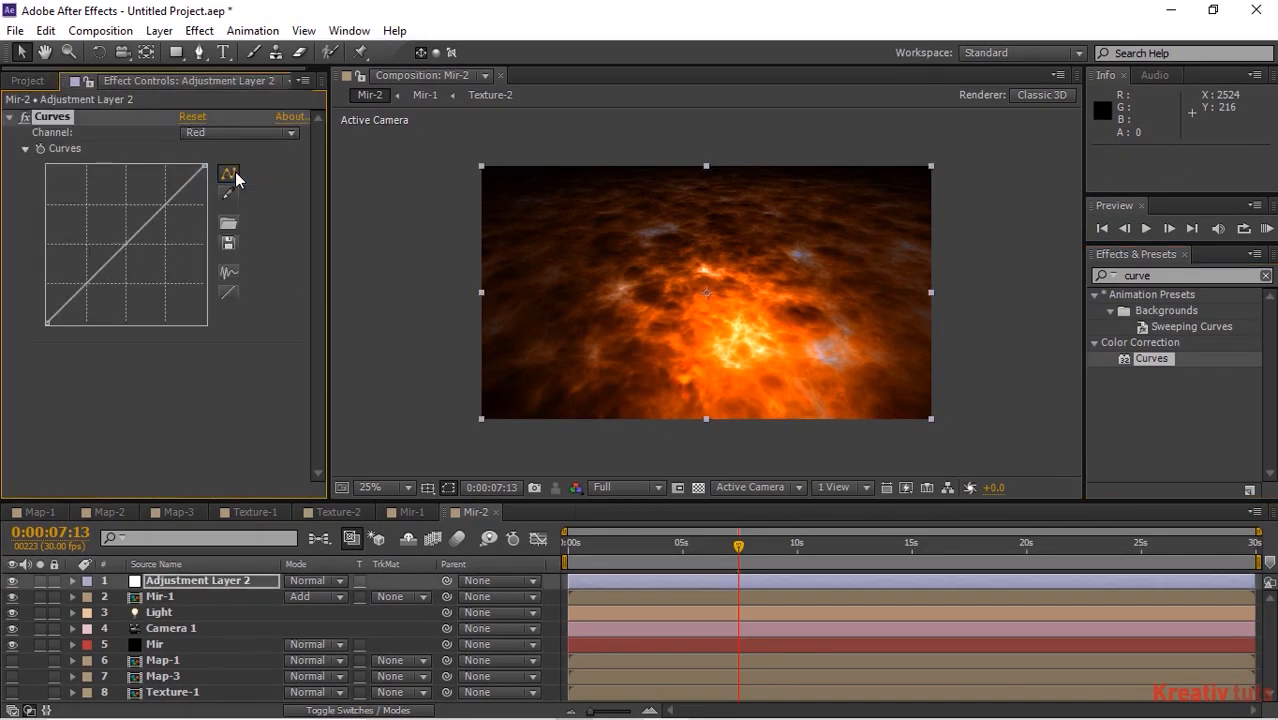
pyautogui.moveTo(183, 190); pyautogui.dragTo(183, 204)
pyautogui.moveTo(80, 293); pyautogui.dragTo(106, 245)
pyautogui.click(212, 137)
pyautogui.click(235, 194)
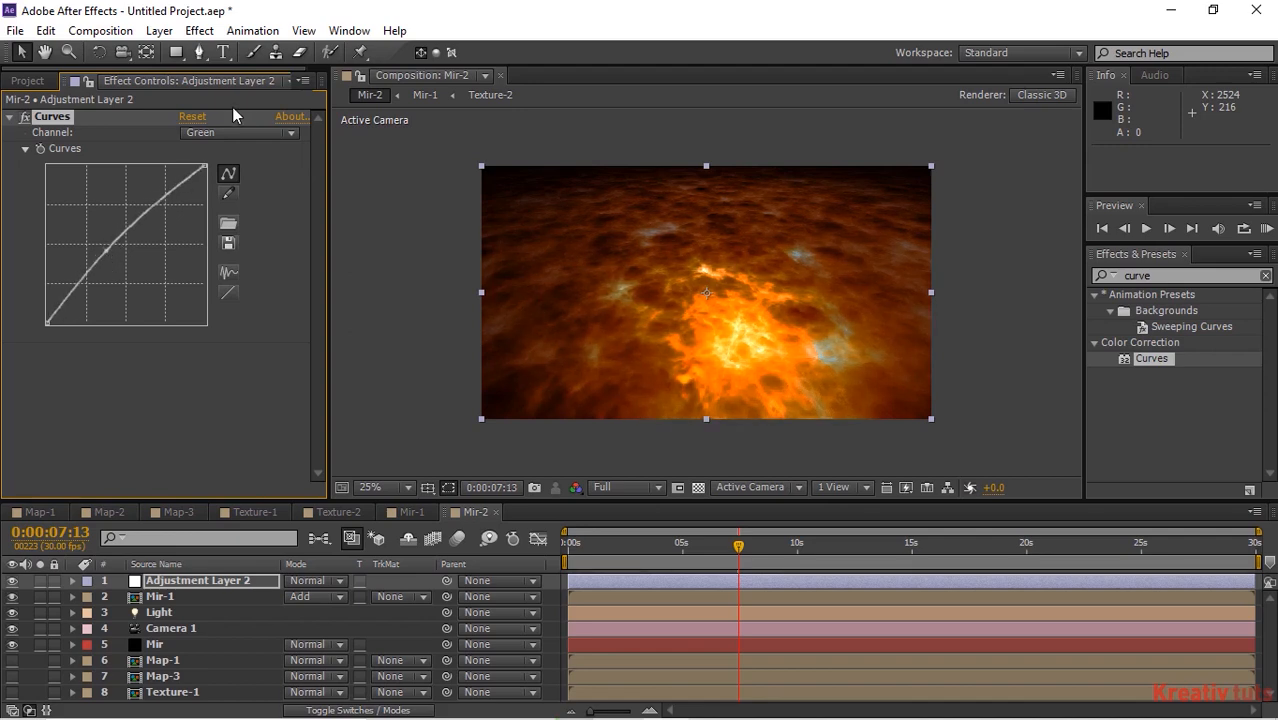
# Bend the blue channel curve downwards and lower the upper endpoint of the alpha channel curve slightly
pyautogui.click(240, 132)
pyautogui.click(236, 214)
pyautogui.moveTo(168, 204); pyautogui.dragTo(170, 236)
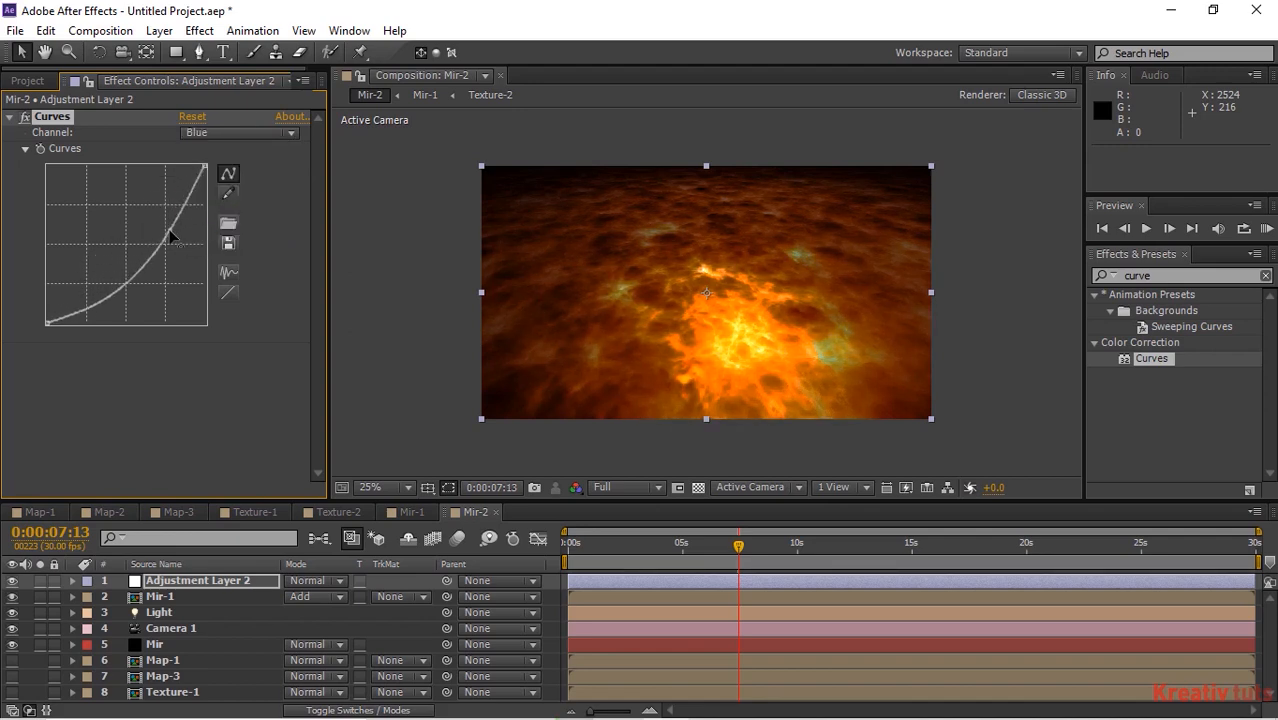
pyautogui.click(208, 131)
pyautogui.click(208, 240)
pyautogui.moveTo(205, 166); pyautogui.dragTo(205, 189)
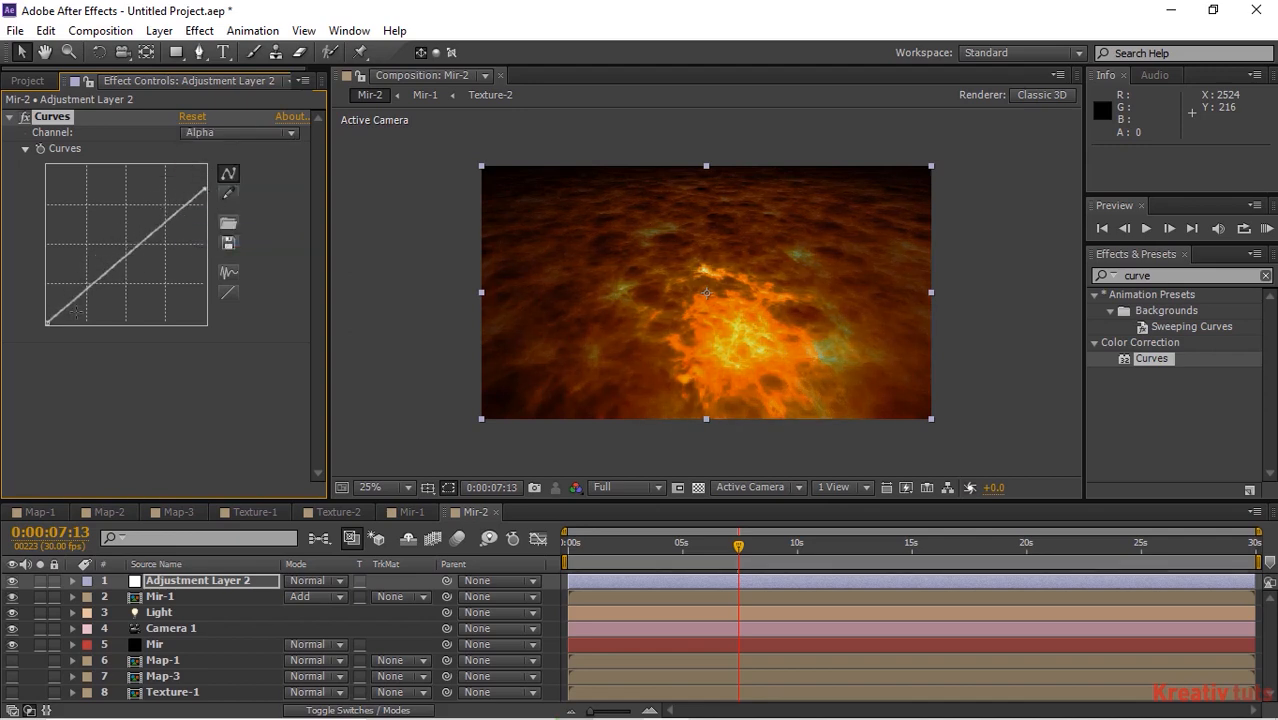
# Bend the adjustment layer's alpha channel curve down in the lower midtones and raise its upper endpoint slightly
pyautogui.moveTo(86, 290); pyautogui.dragTo(101, 289)
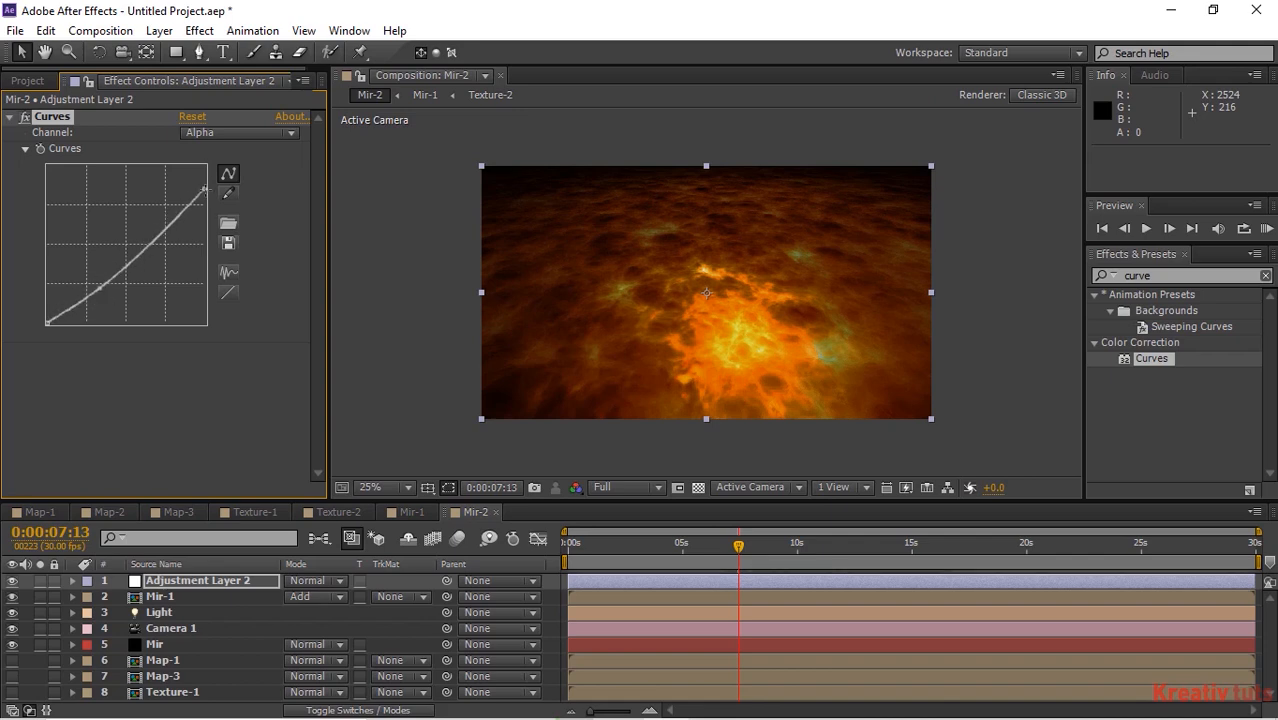
pyautogui.moveTo(205, 189); pyautogui.dragTo(205, 177)
pyautogui.moveTo(282, 503); pyautogui.dragTo(284, 460)
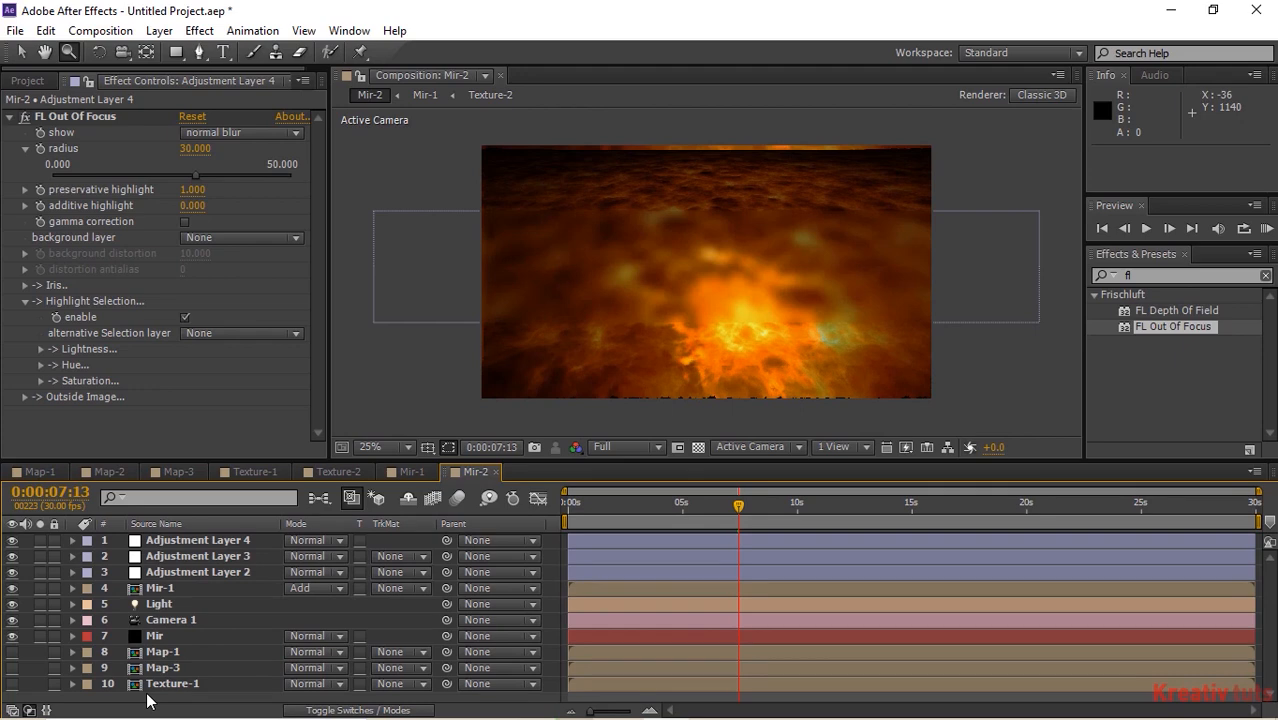
# Create a black 1920 × 1080 px solid named Smoke in the Mir-2 composition
pyautogui.rightClick(148, 700)
pyautogui.moveTo(337, 503)
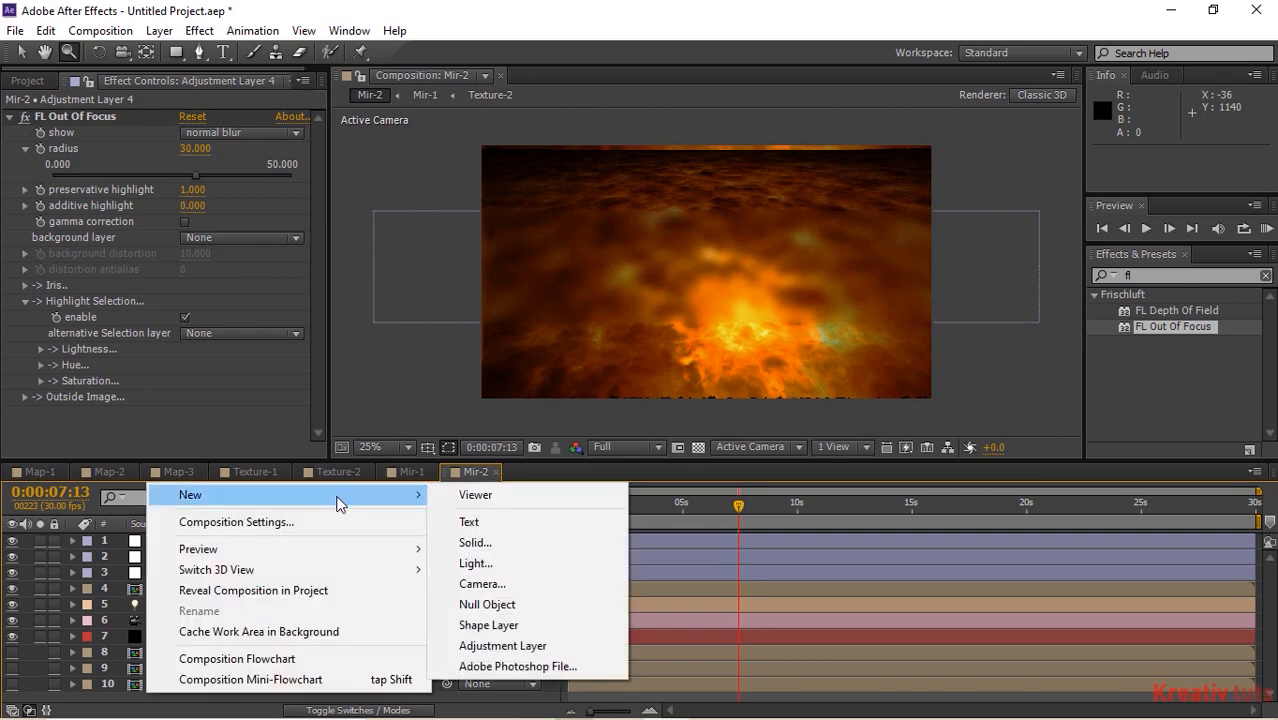
pyautogui.click(487, 542)
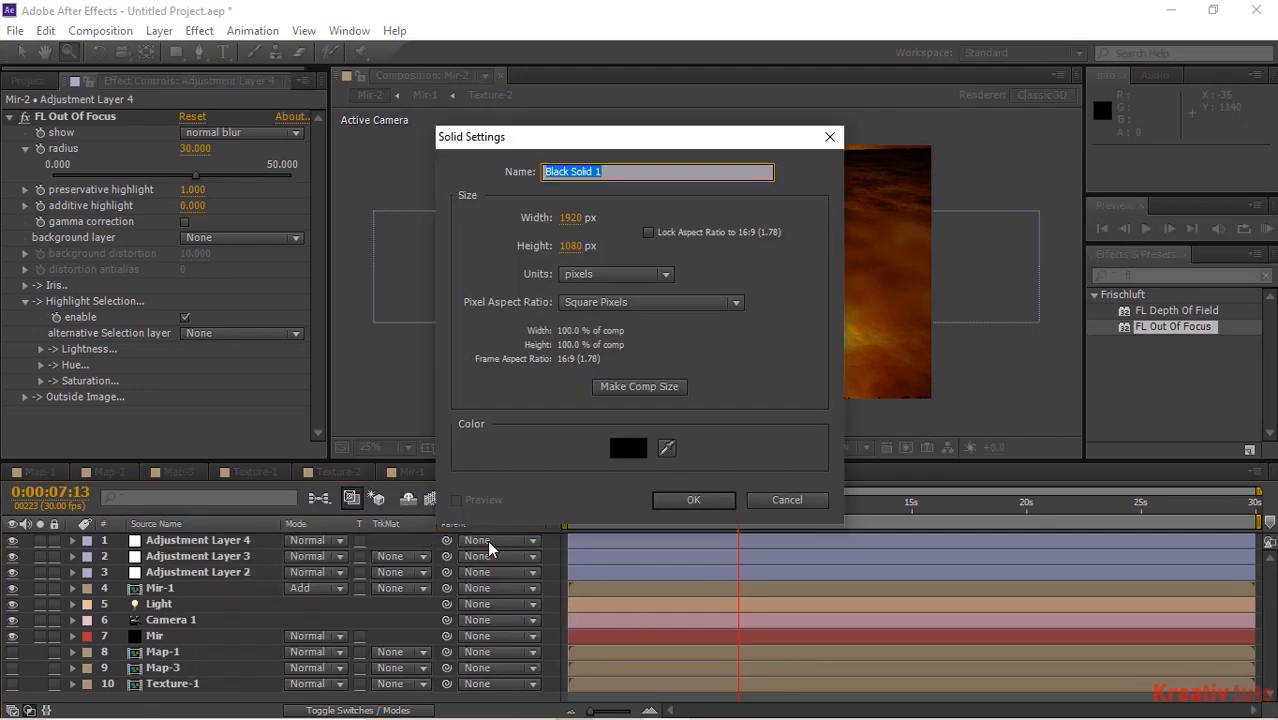
pyautogui.write('Par')
pyautogui.press('BackSpace')
pyautogui.press('BackSpace')
pyautogui.write('mok')
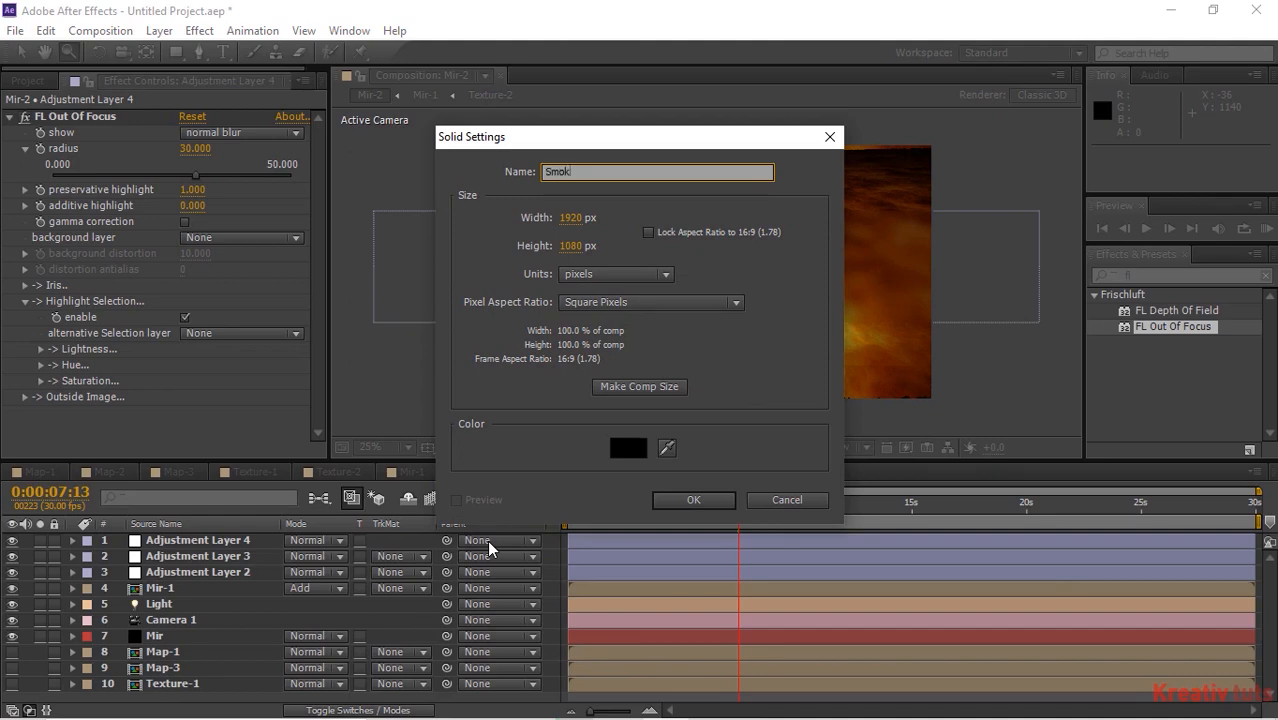
pyautogui.write('e')
pyautogui.press('Return')
# Apply the Trapcode Particular effect to the Smoke layer and switch to the Selection tool
pyautogui.rightClick(189, 237)
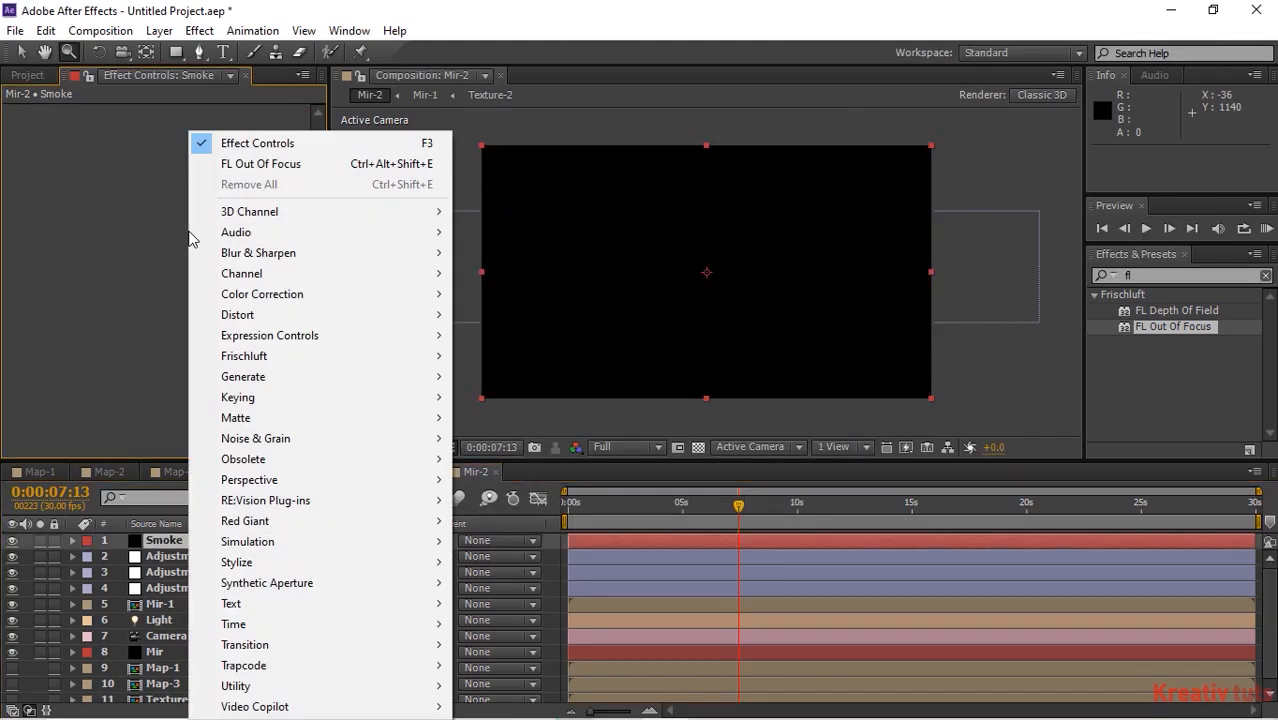
pyautogui.moveTo(386, 666)
pyautogui.click(528, 588)
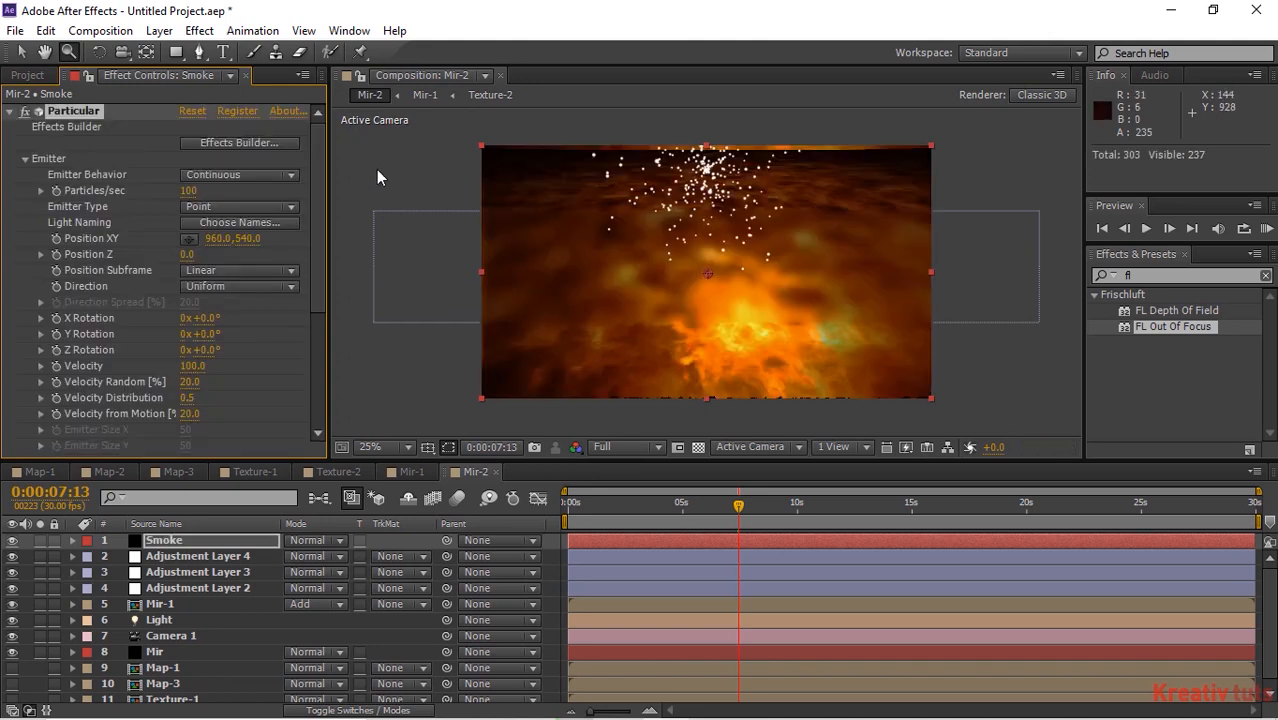
pyautogui.press('v')
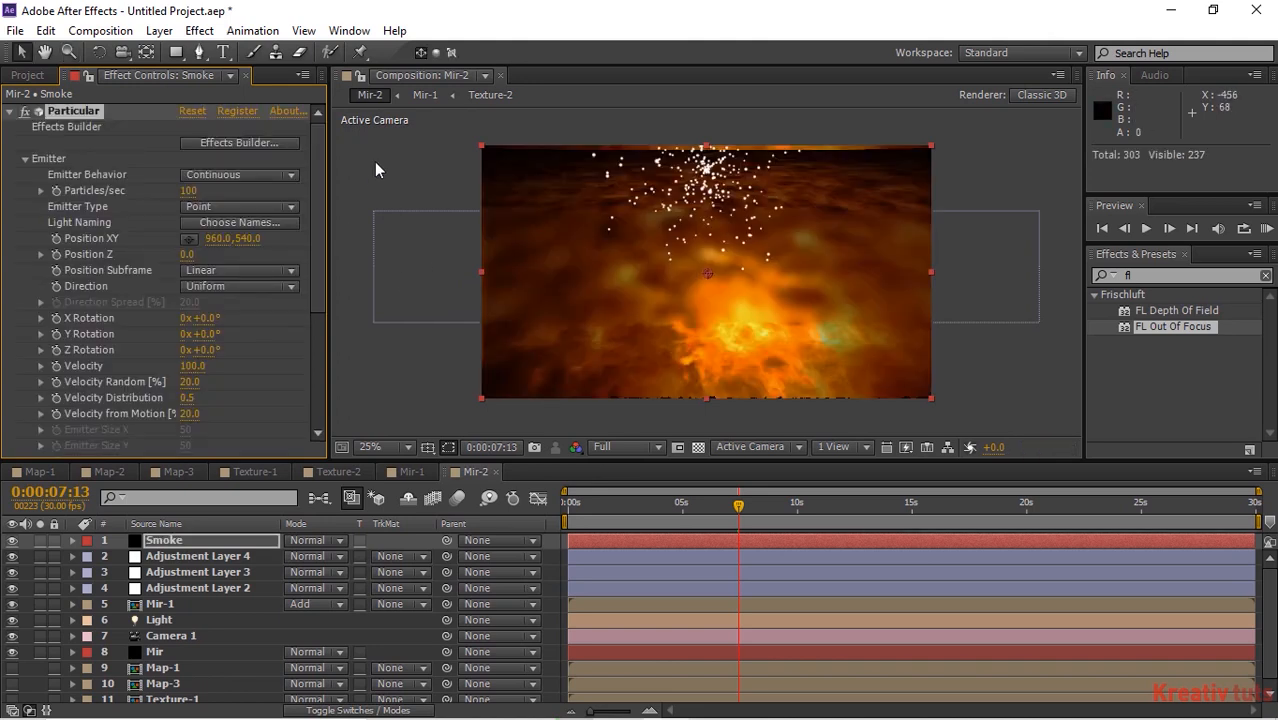
# Set Particular's Particles/sec to 500 and its Emitter Type to Box
pyautogui.click(190, 192)
pyautogui.write('500')
pyautogui.press('Return')
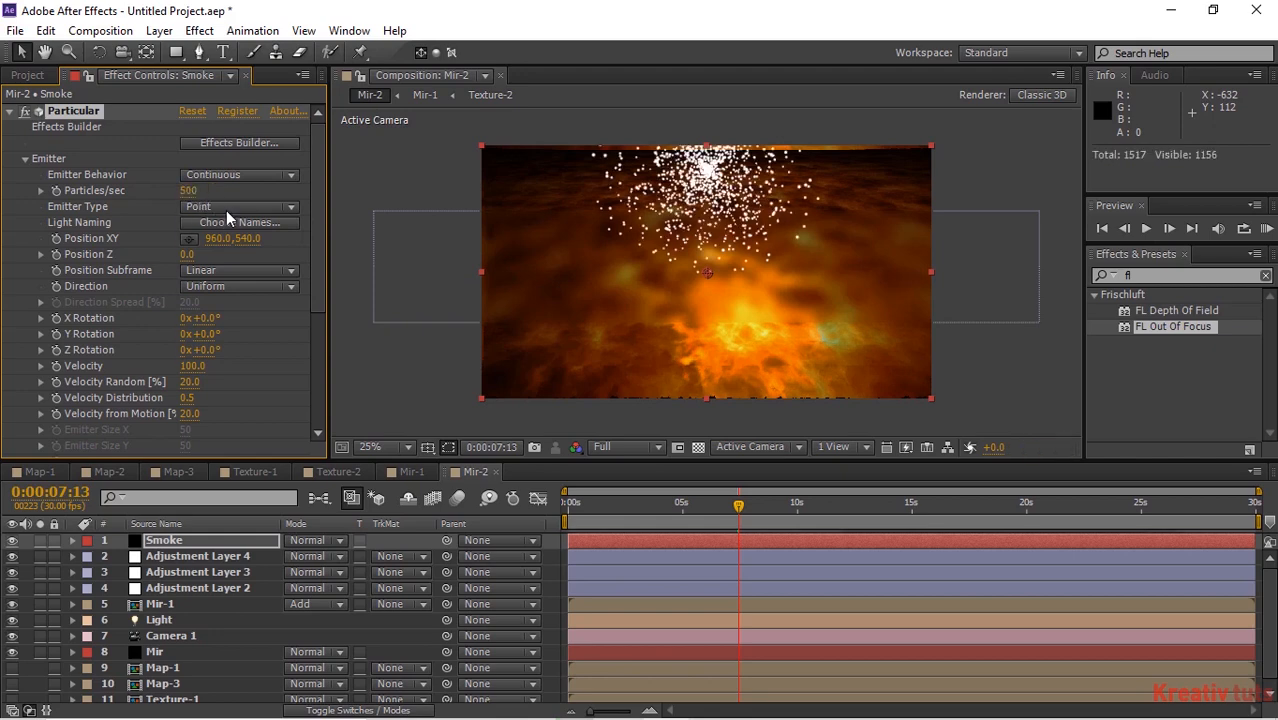
pyautogui.click(228, 212)
pyautogui.click(232, 250)
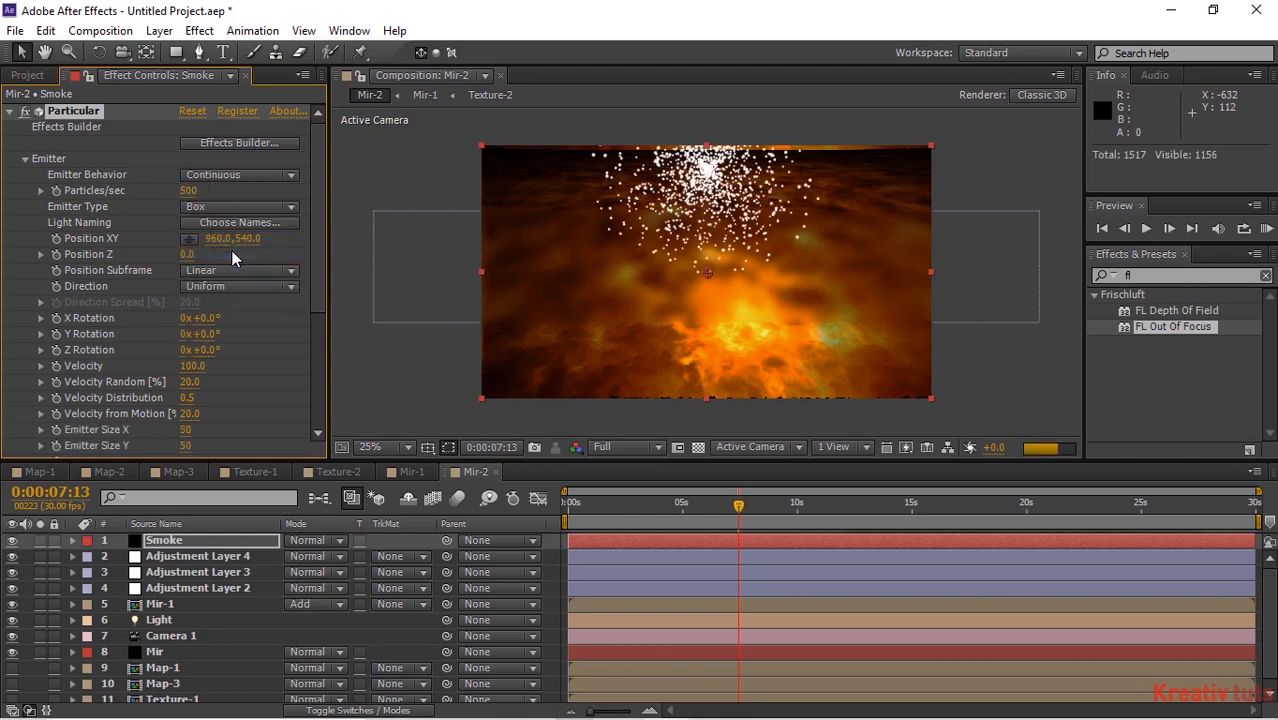
# Lower the particle emitter by setting the Y value of its Position XY to 820
pyautogui.click(250, 239)
pyautogui.write('8')
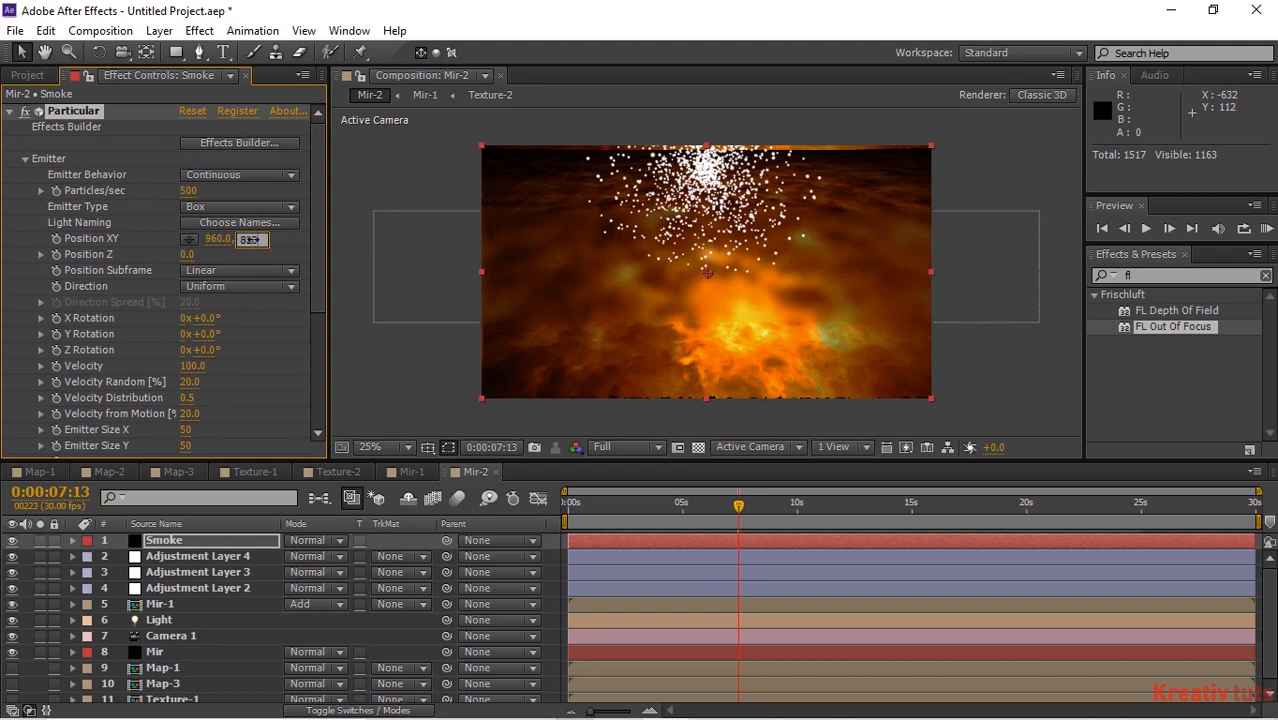
pyautogui.write('20')
pyautogui.press('Return')
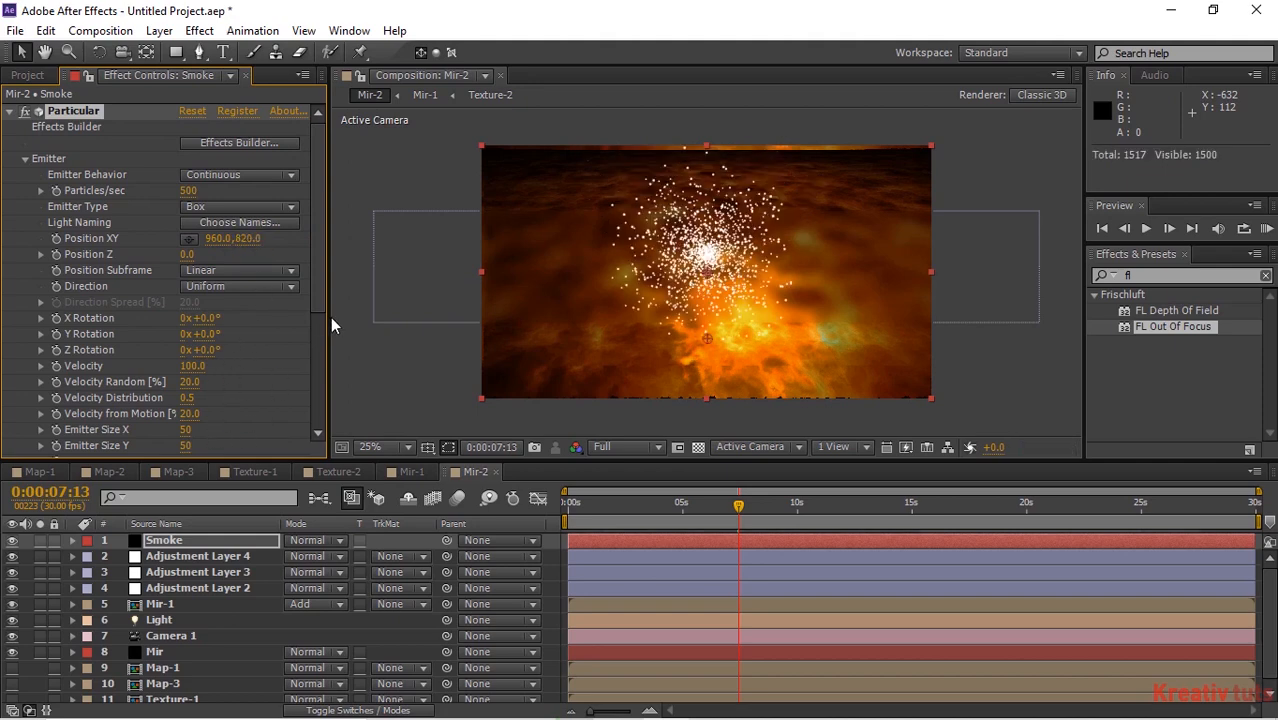
# Set the box emitter's size to 1420 in X, 100 in Y and 1100 in Z
pyautogui.scroll(-3, 311, 298)
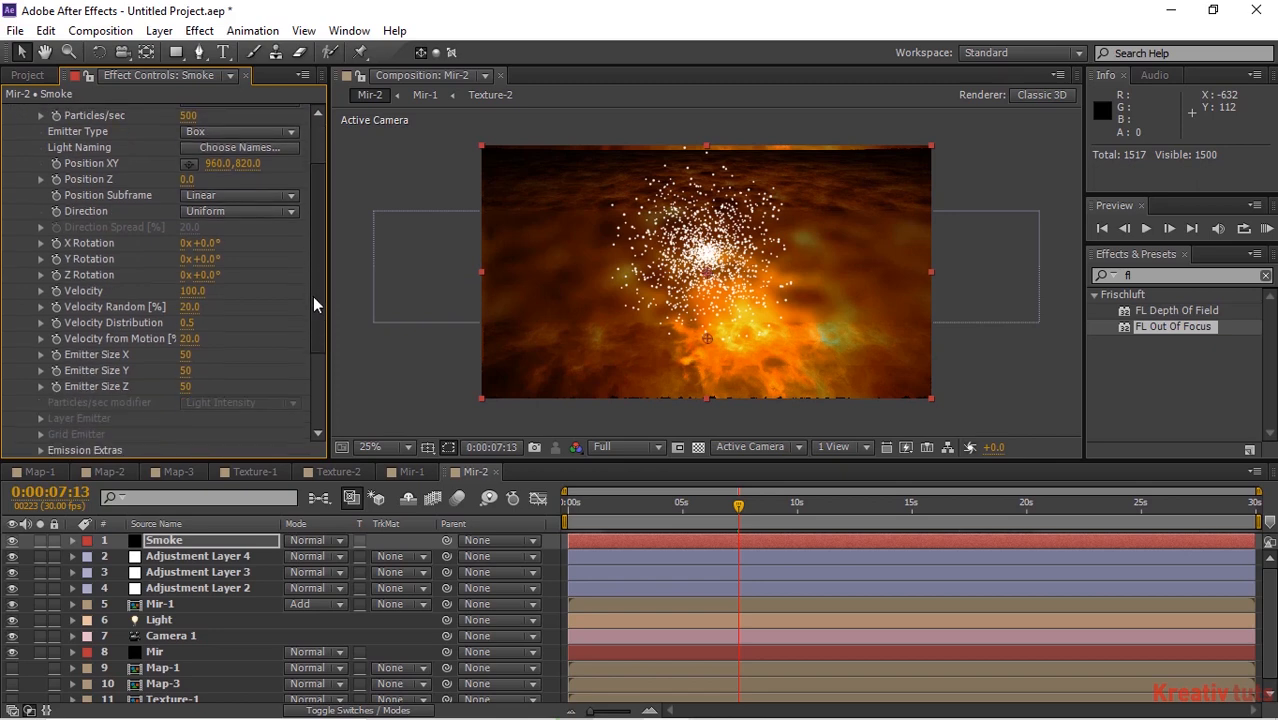
pyautogui.click(185, 349)
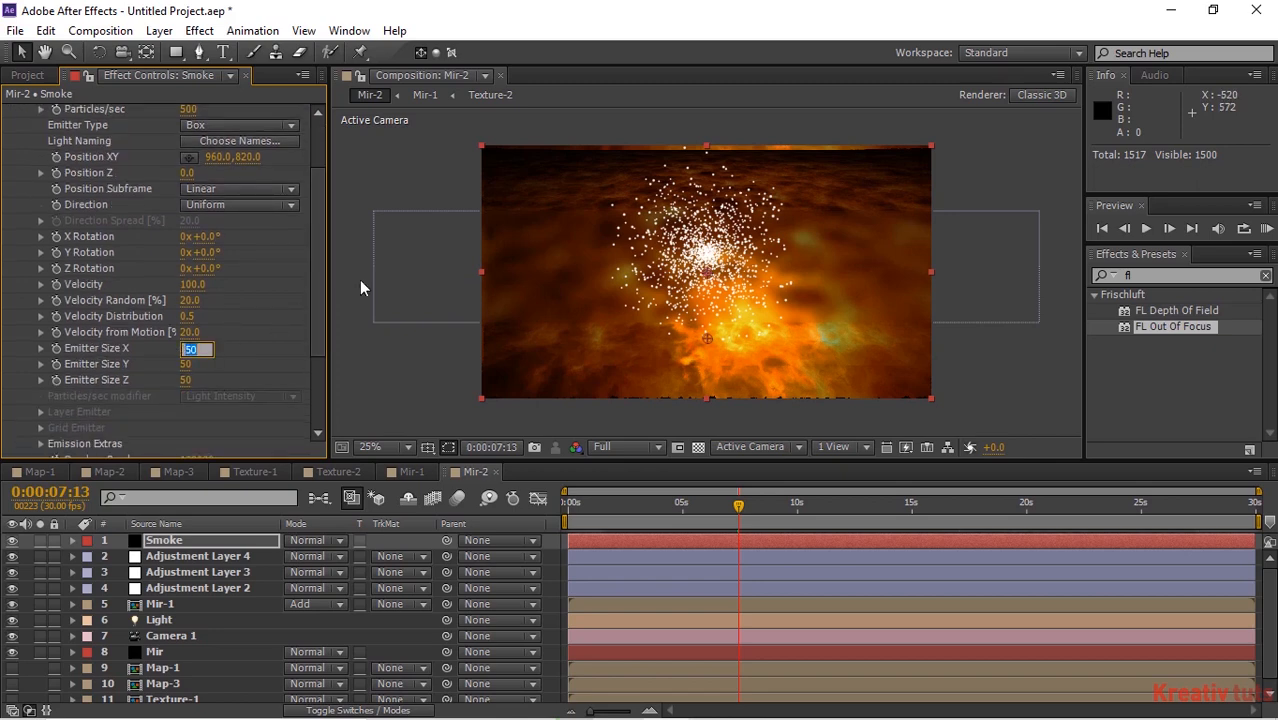
pyautogui.write('140')
pyautogui.press('Tab')
pyautogui.write('100')
pyautogui.press('Tab')
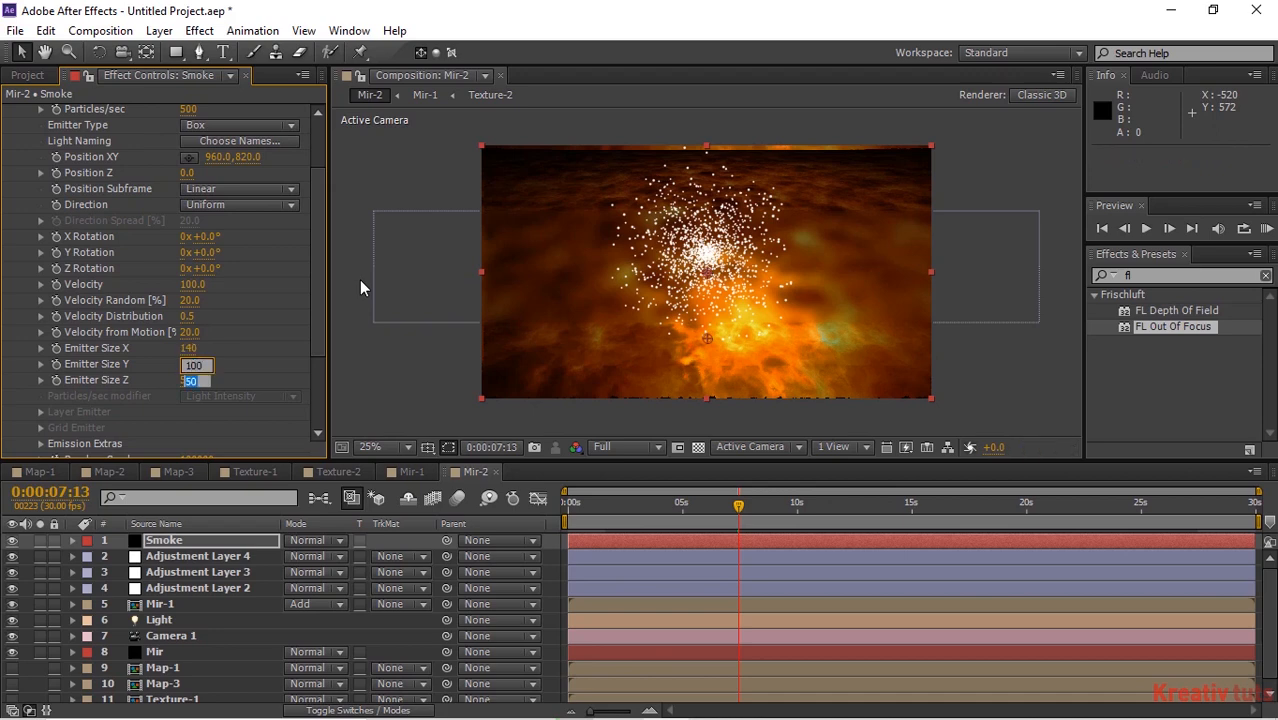
pyautogui.hotkey('shift', 'Tab')
pyautogui.hotkey('shift', 'Tab')
pyautogui.write('1420')
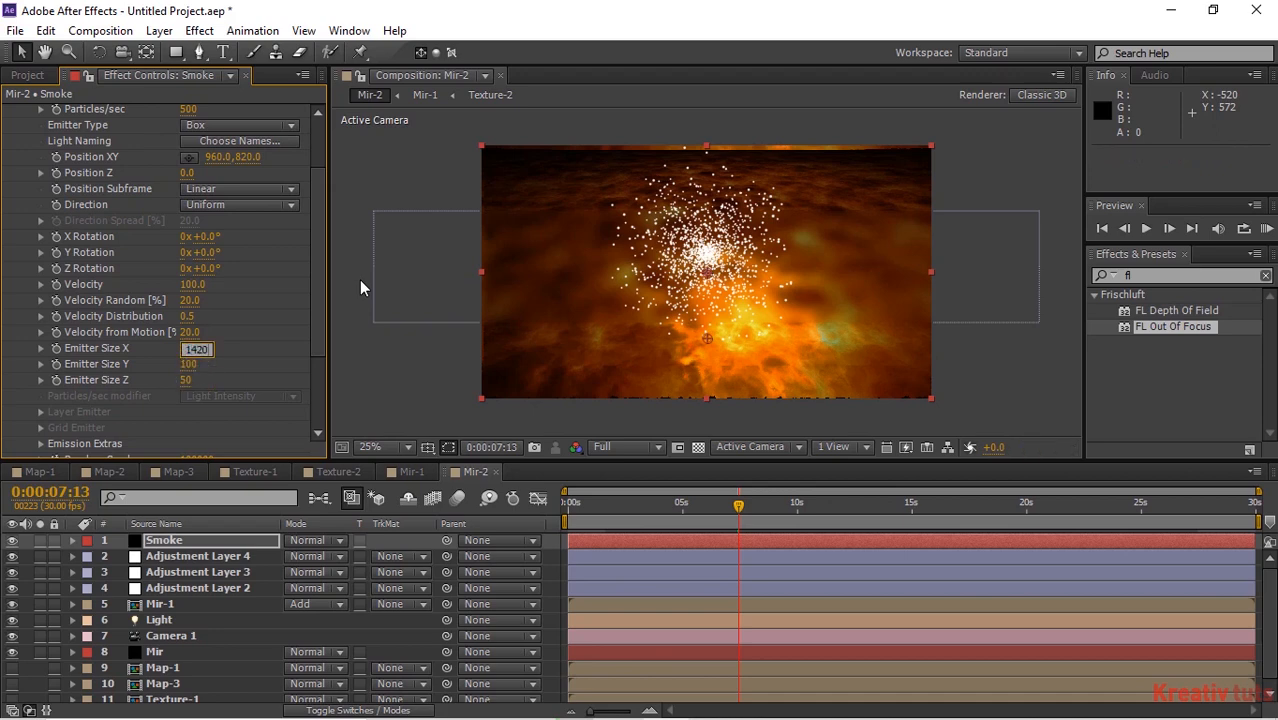
pyautogui.press('Tab')
pyautogui.press('Tab')
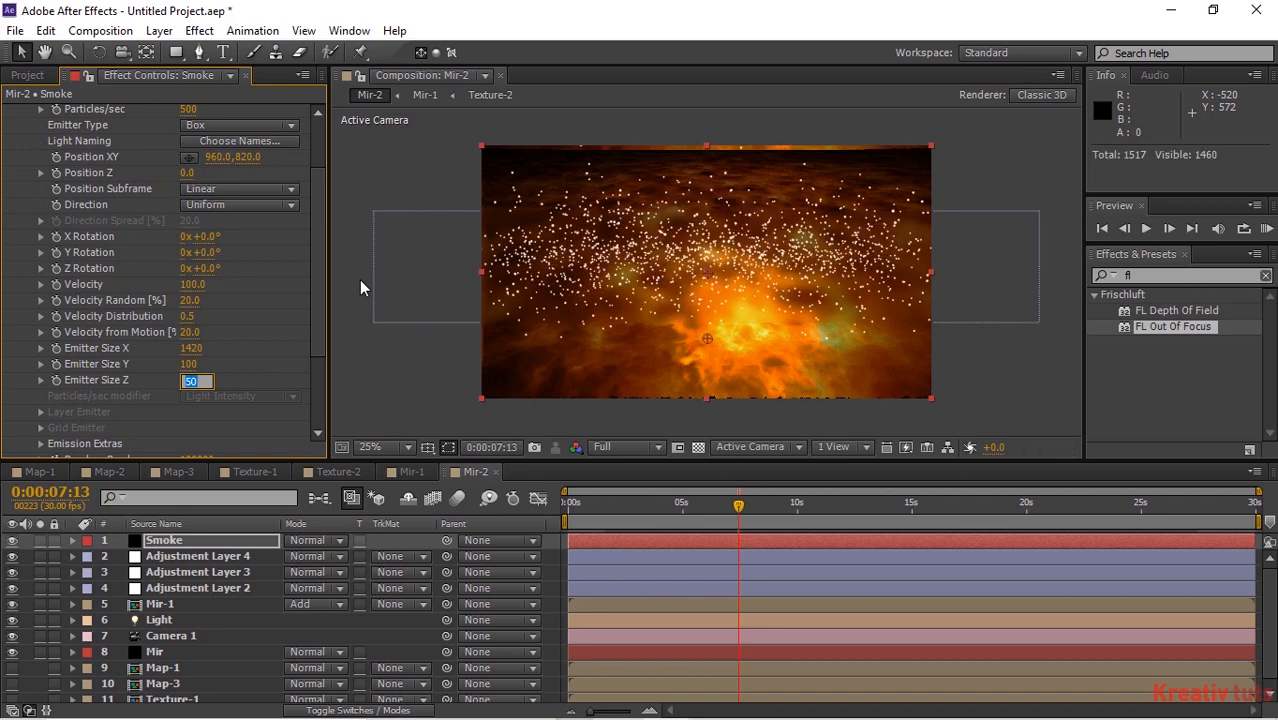
pyautogui.write('1100')
pyautogui.press('Return')
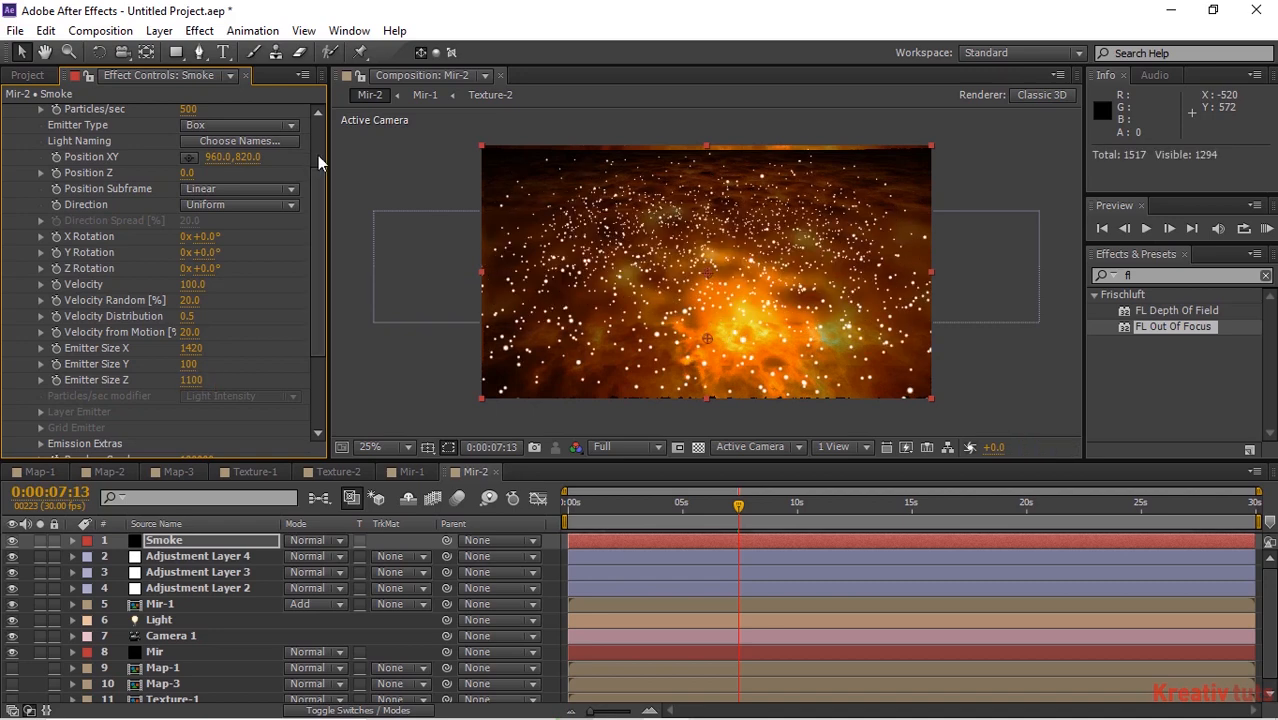
# Change the Particle Type of the Smoke layer's particles to Cloudlet
pyautogui.scroll(3, 314, 160)
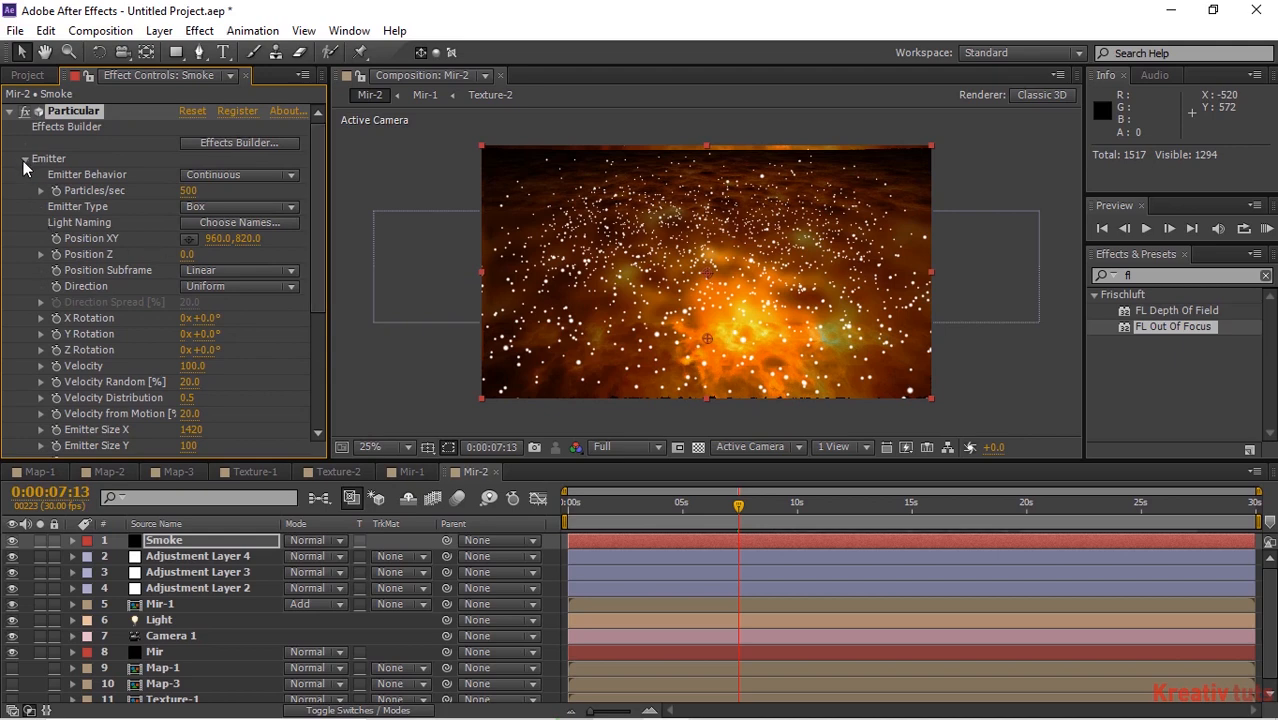
pyautogui.click(24, 162)
pyautogui.click(26, 177)
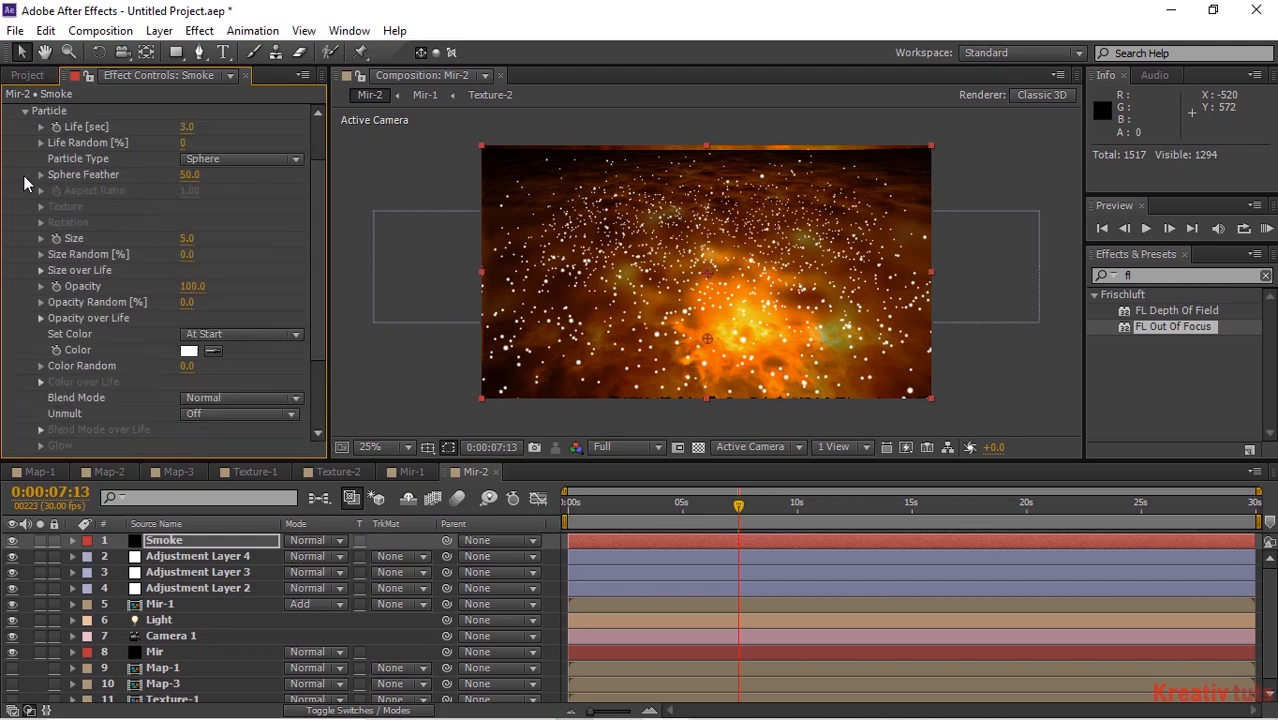
pyautogui.click(220, 158)
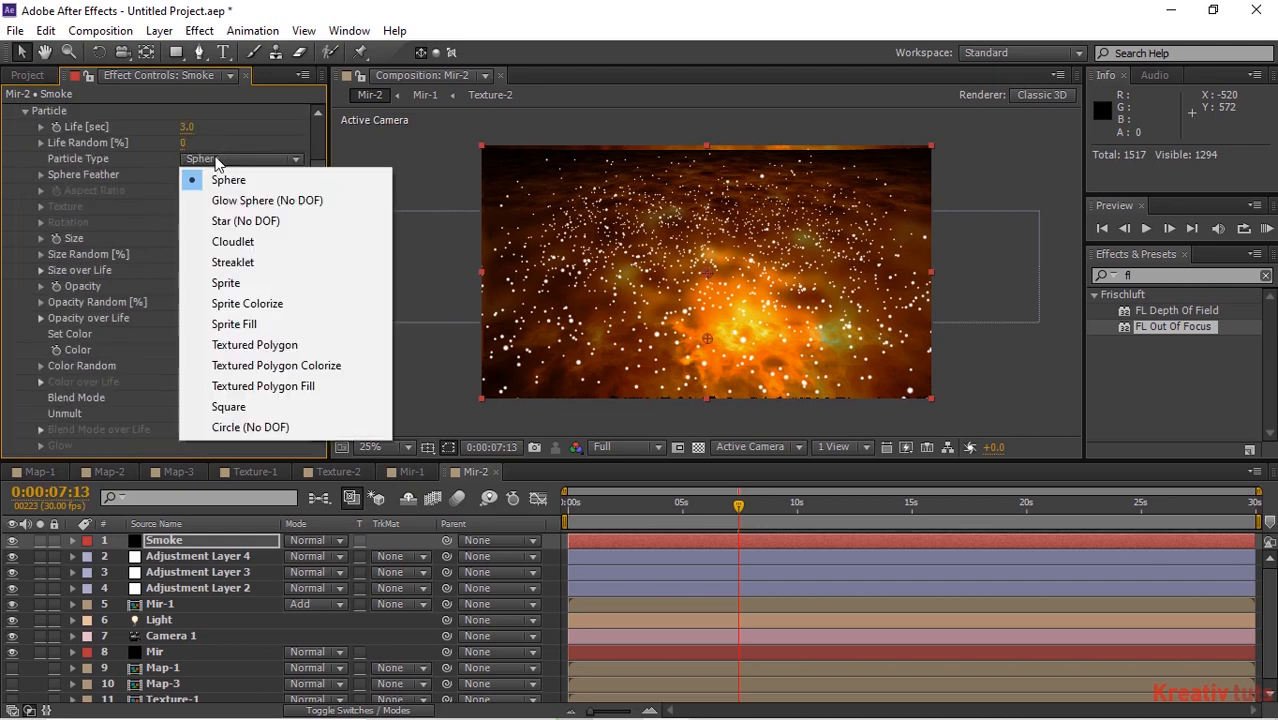
pyautogui.click(226, 246)
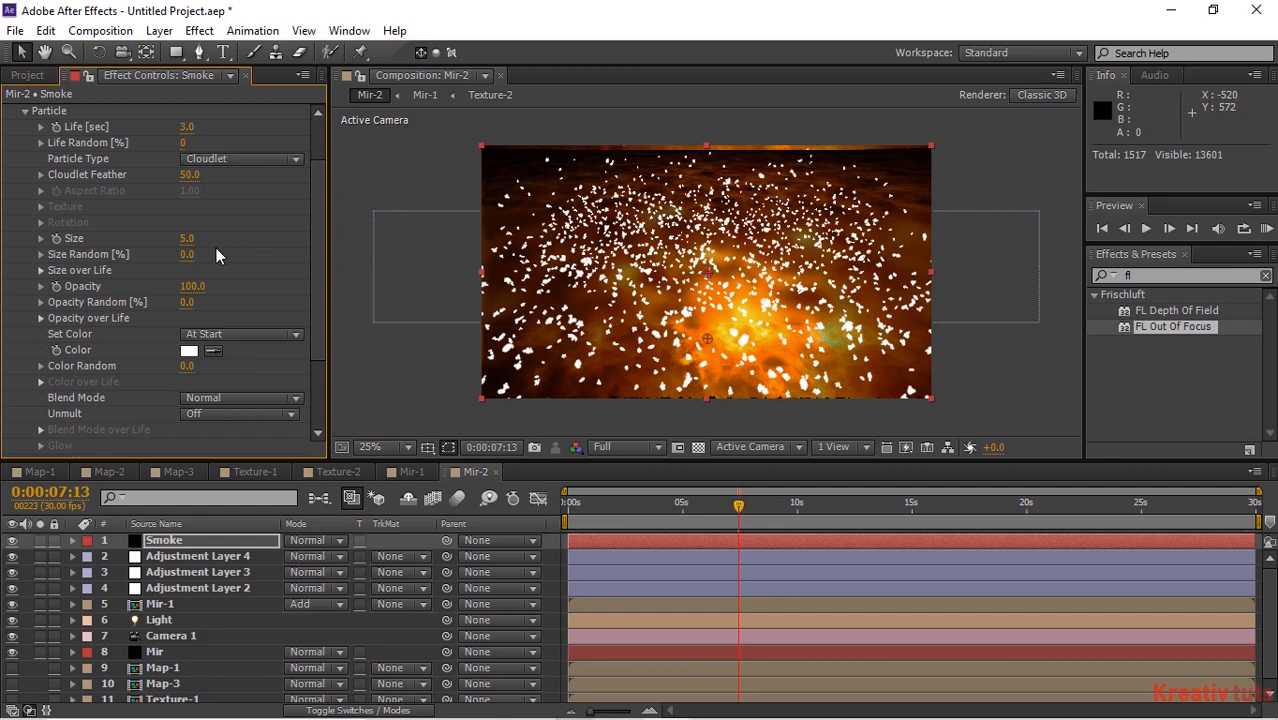
# Set the cloudlet particles' Size to 74 and their Opacity to 0.6
pyautogui.click(188, 242)
pyautogui.write('74')
pyautogui.press('Return')
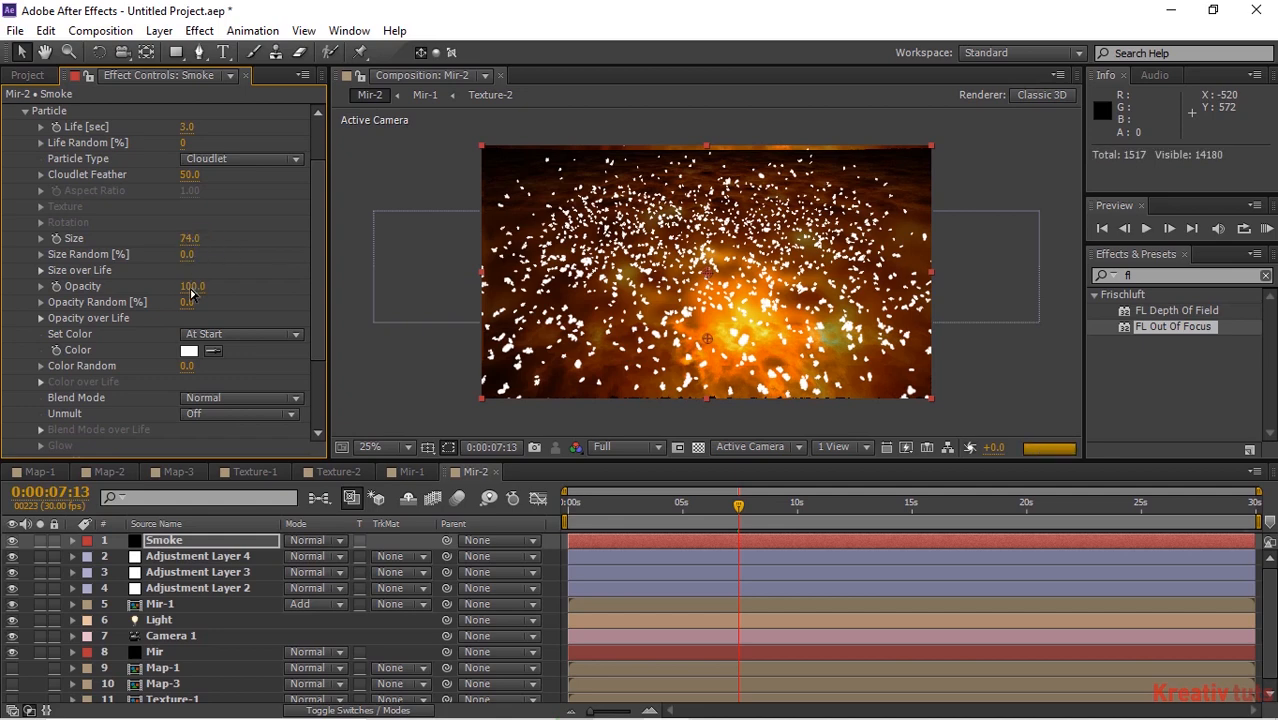
pyautogui.click(190, 291)
pyautogui.write('45')
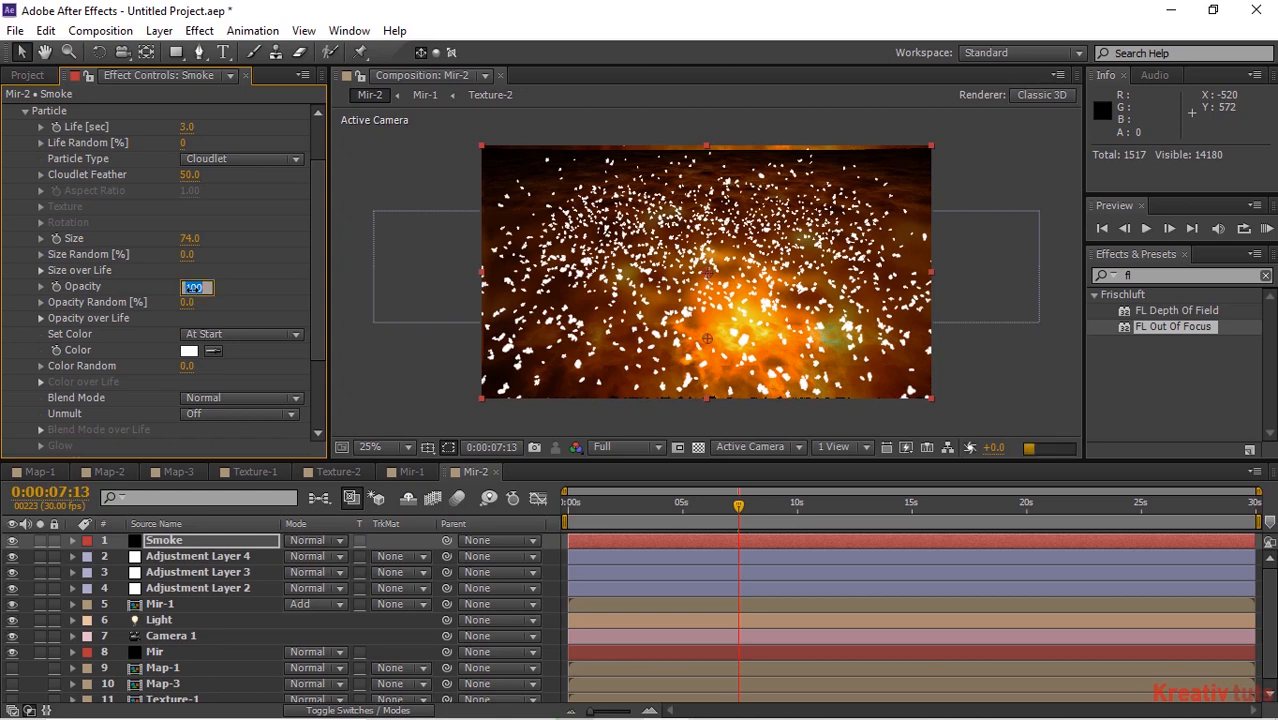
pyautogui.press('Return')
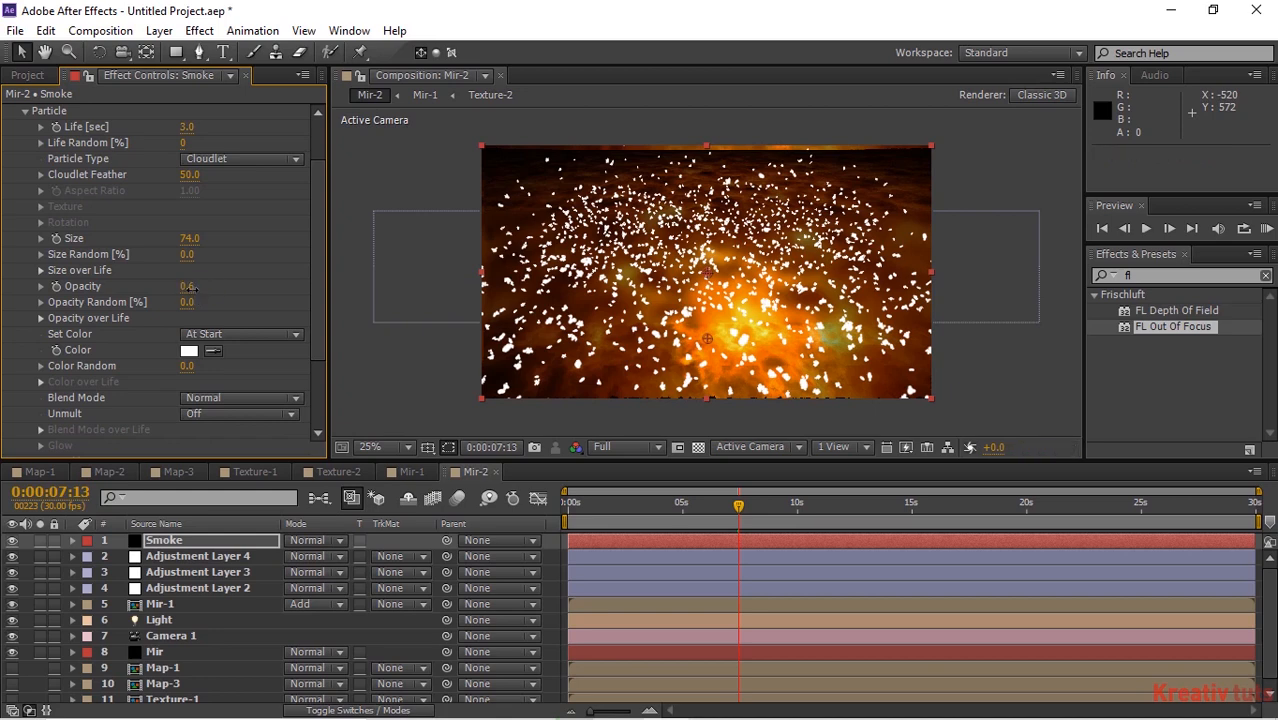
pyautogui.click(41, 320)
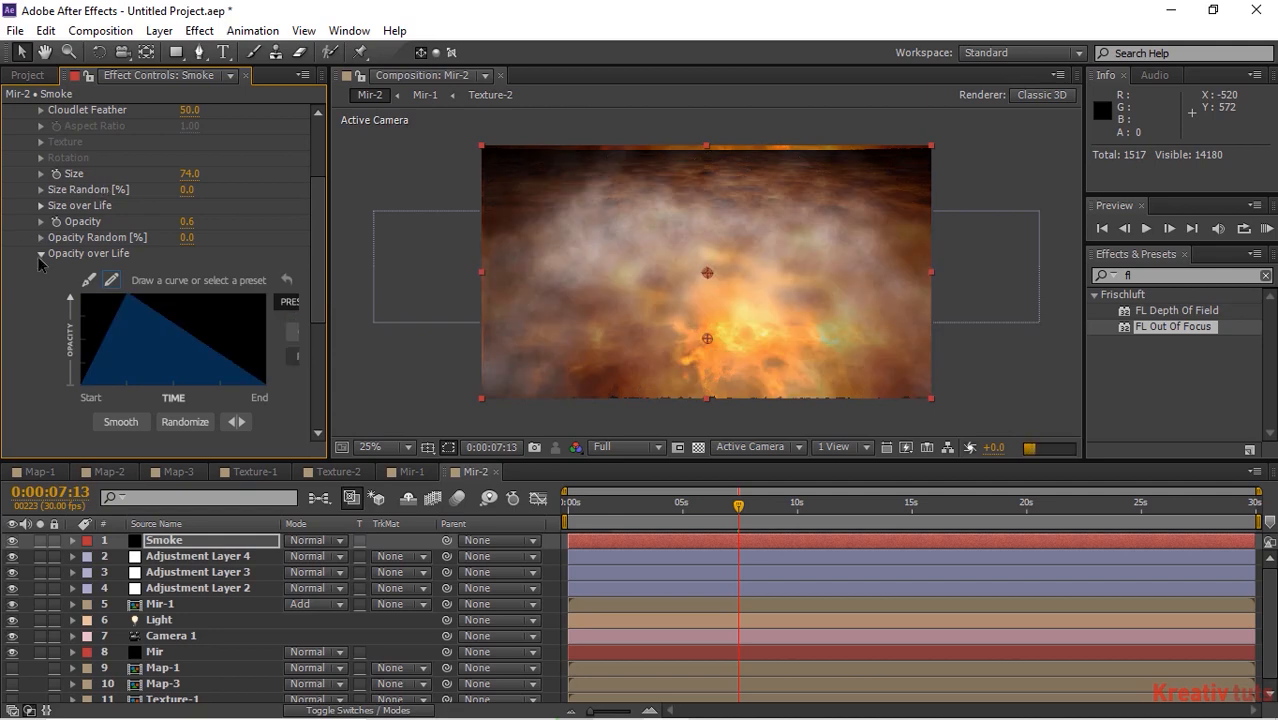
pyautogui.click(41, 253)
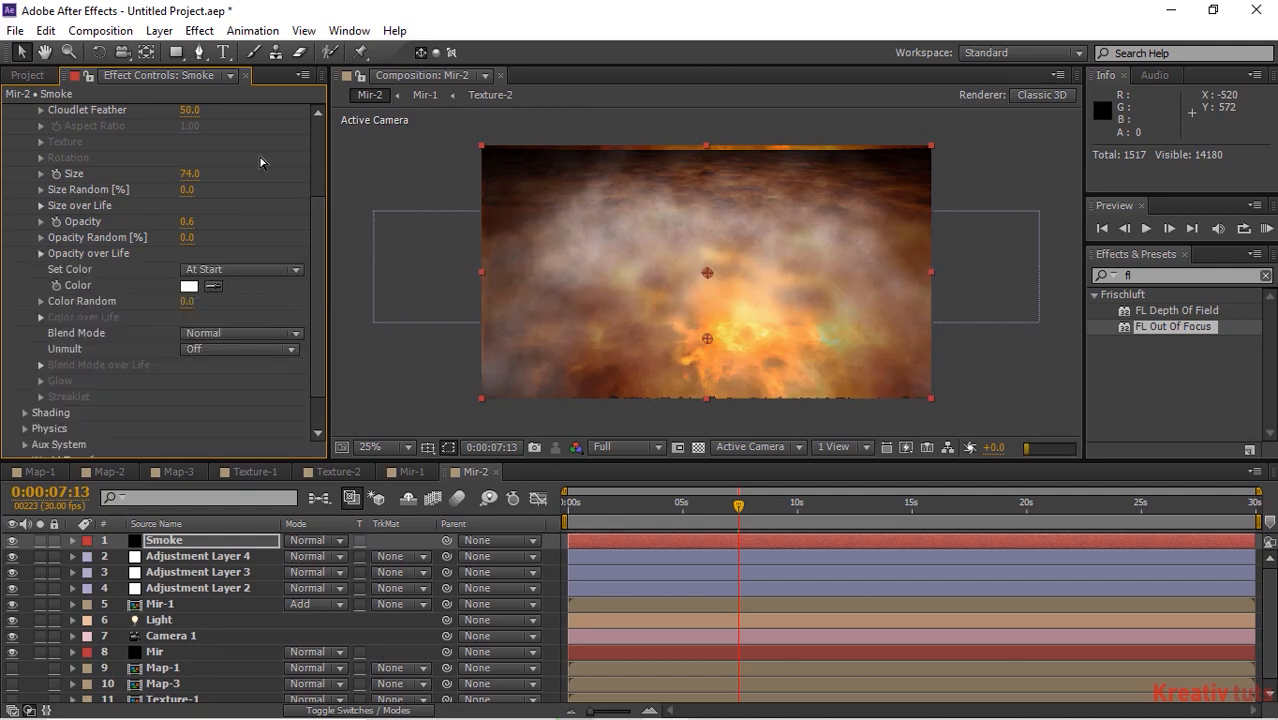
# Set the smoke's Physics Gravity to -73 and its Physics Time Factor to 0.5
pyautogui.click(320, 166)
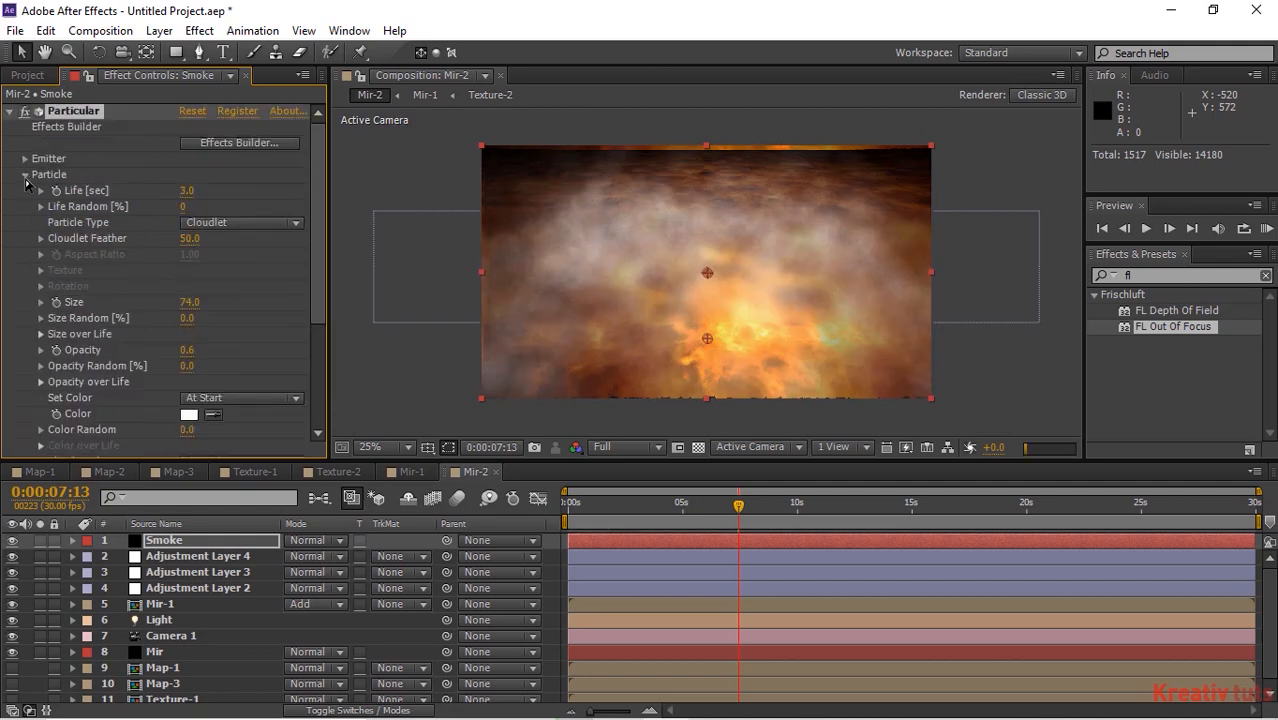
pyautogui.click(25, 176)
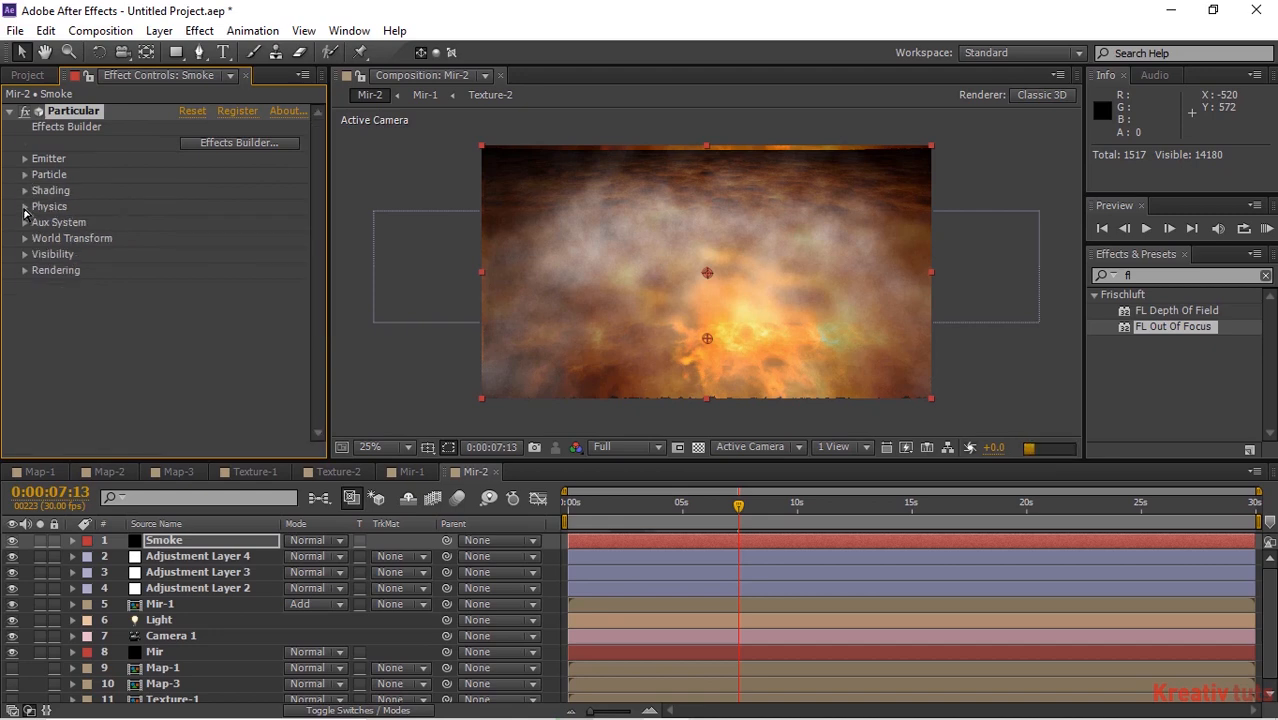
pyautogui.click(25, 207)
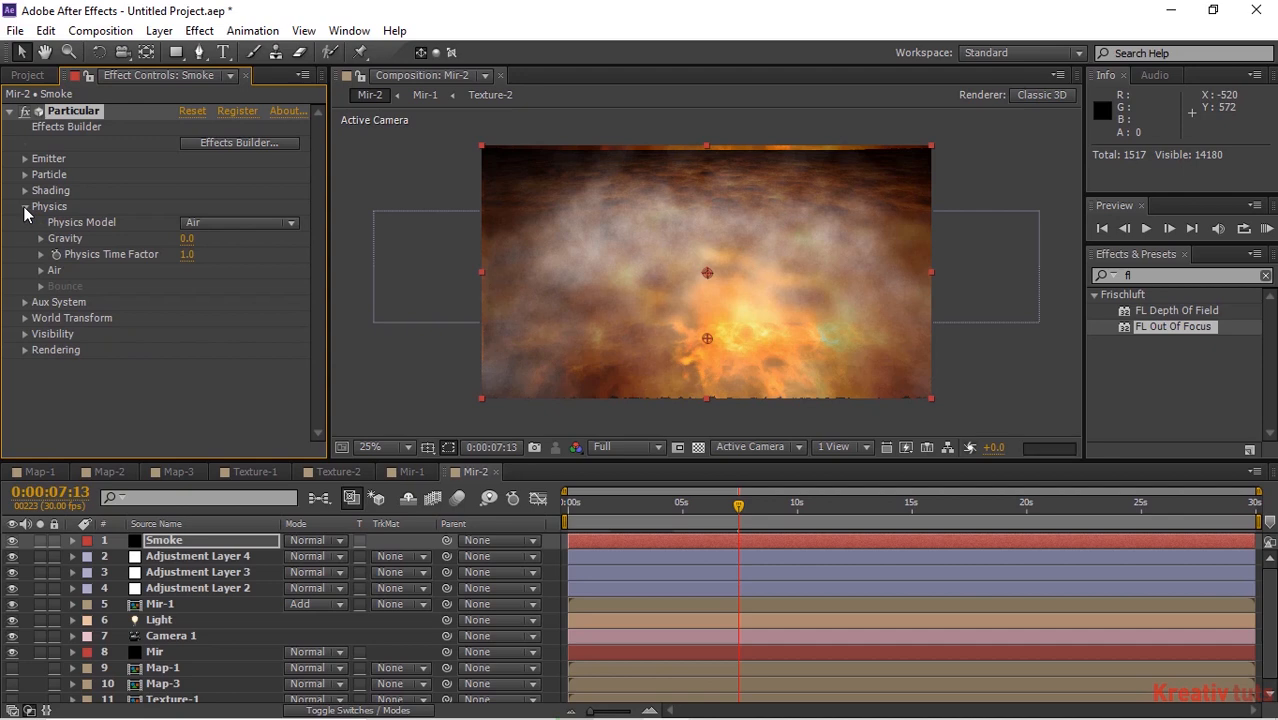
pyautogui.click(186, 238)
pyautogui.write('-73')
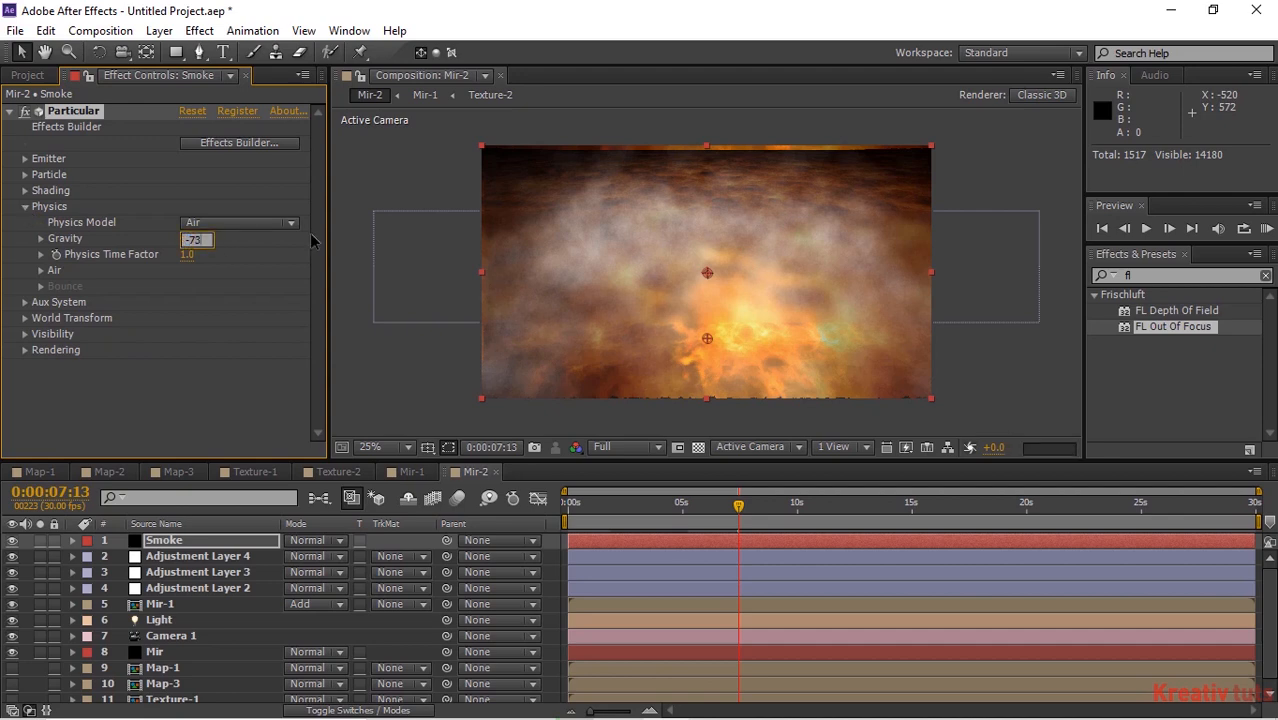
pyautogui.press('Tab')
pyautogui.write('.5')
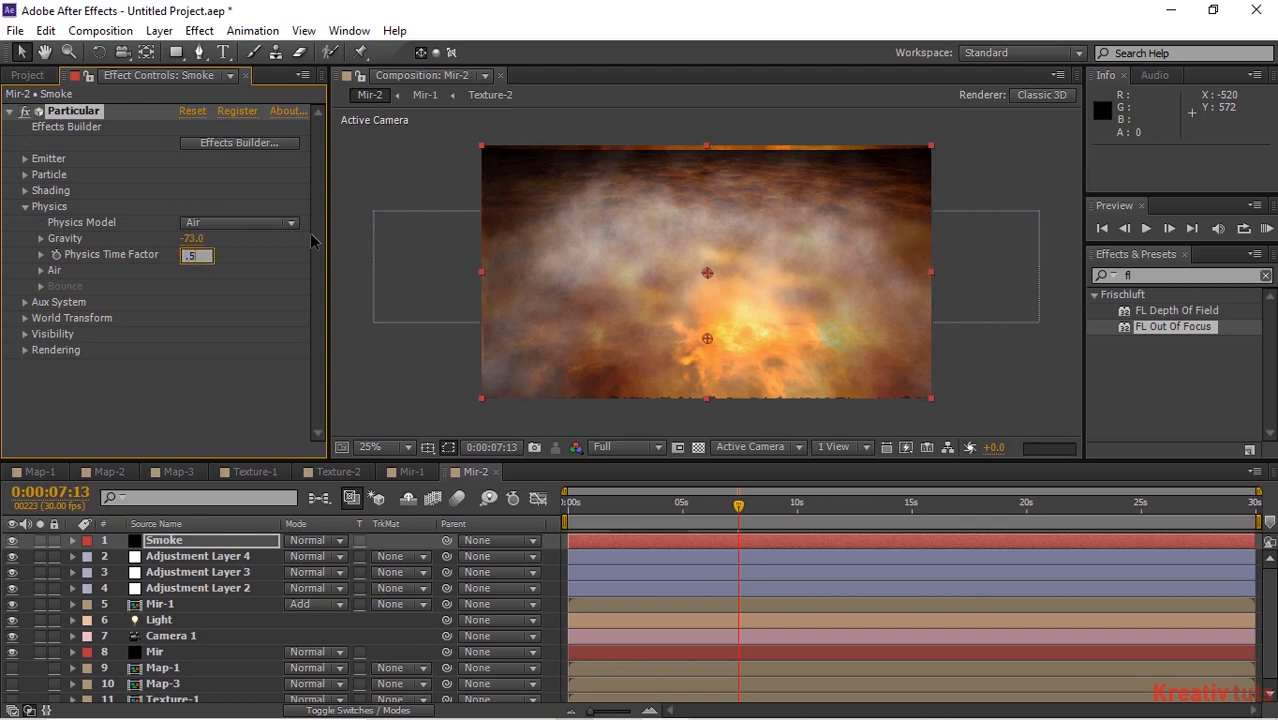
pyautogui.press('Return')
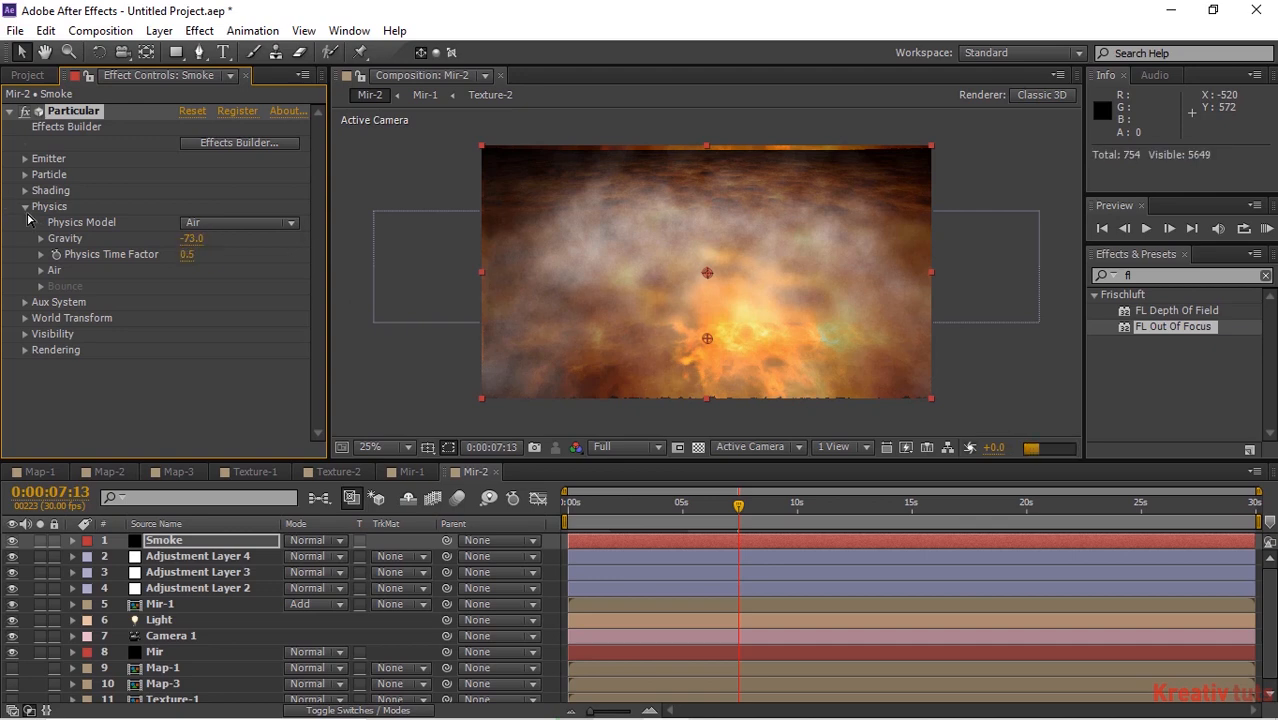
# Review the Smoke layer's Air and Turbulence Field physics settings and the Curves channels of Adjustment Layer 2
pyautogui.click(41, 270)
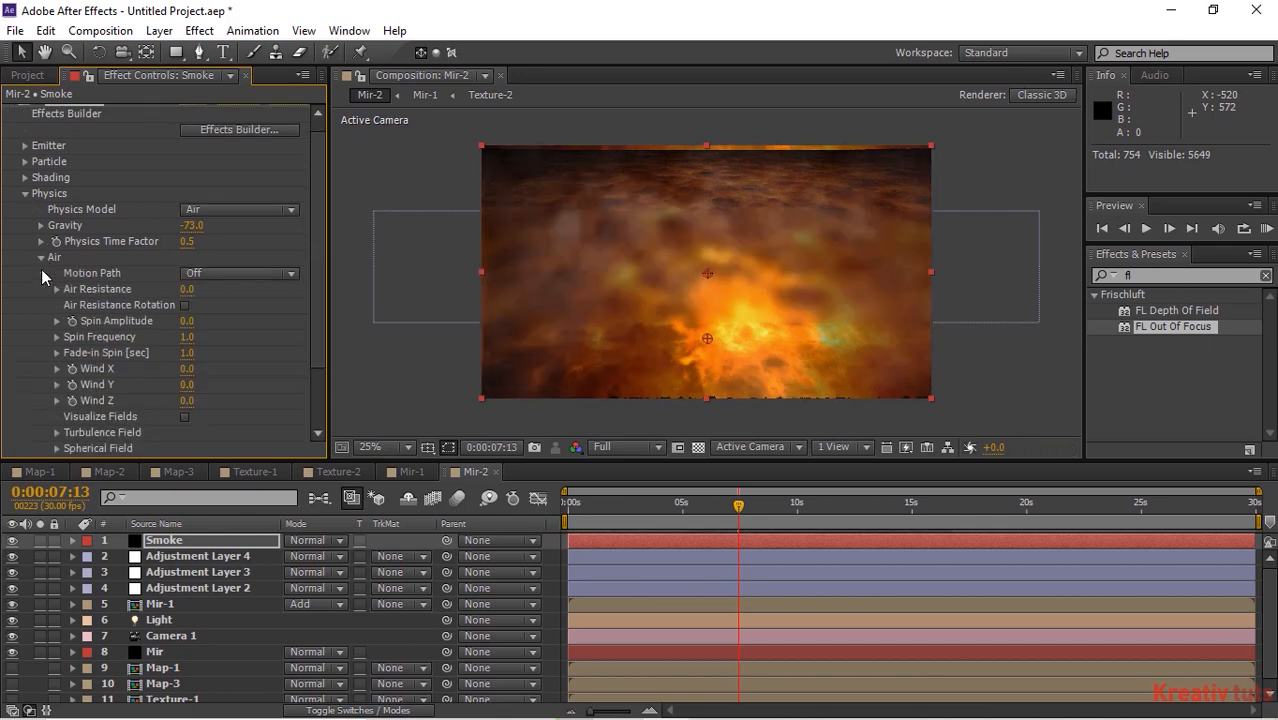
pyautogui.click(56, 432)
pyautogui.scroll(-4, 304, 384)
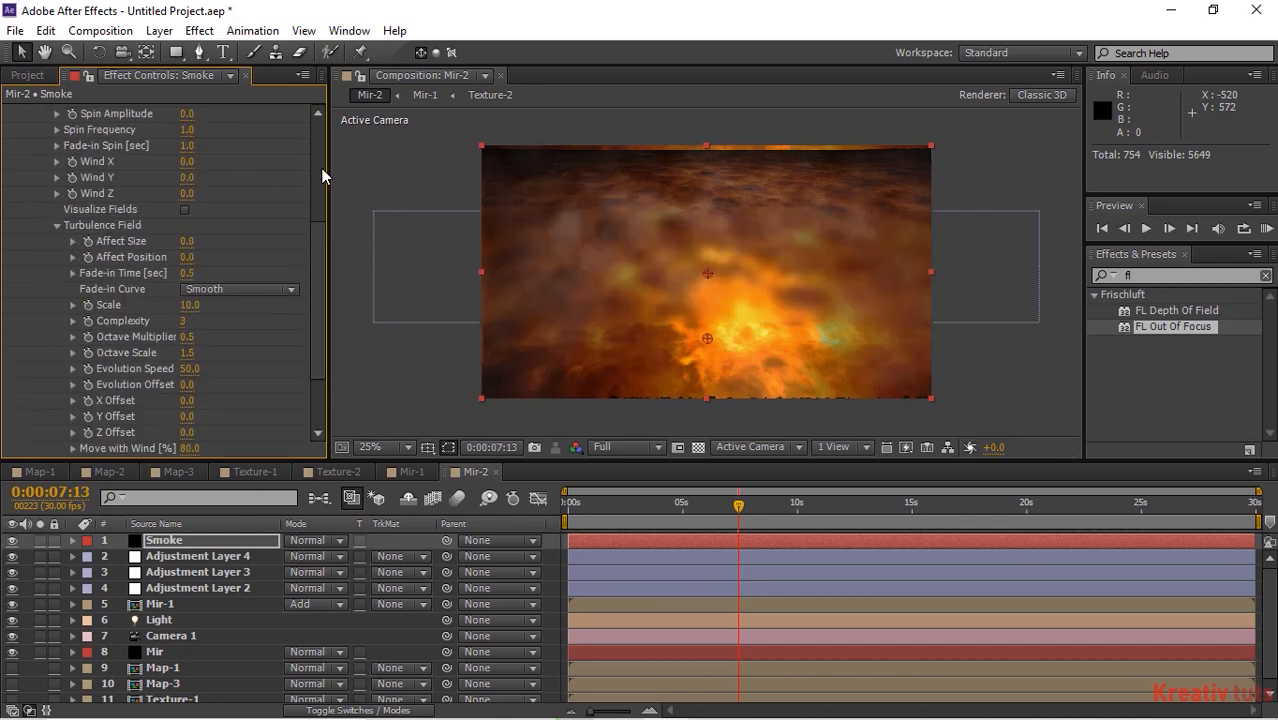
pyautogui.scroll(5, 322, 176)
pyautogui.click(25, 207)
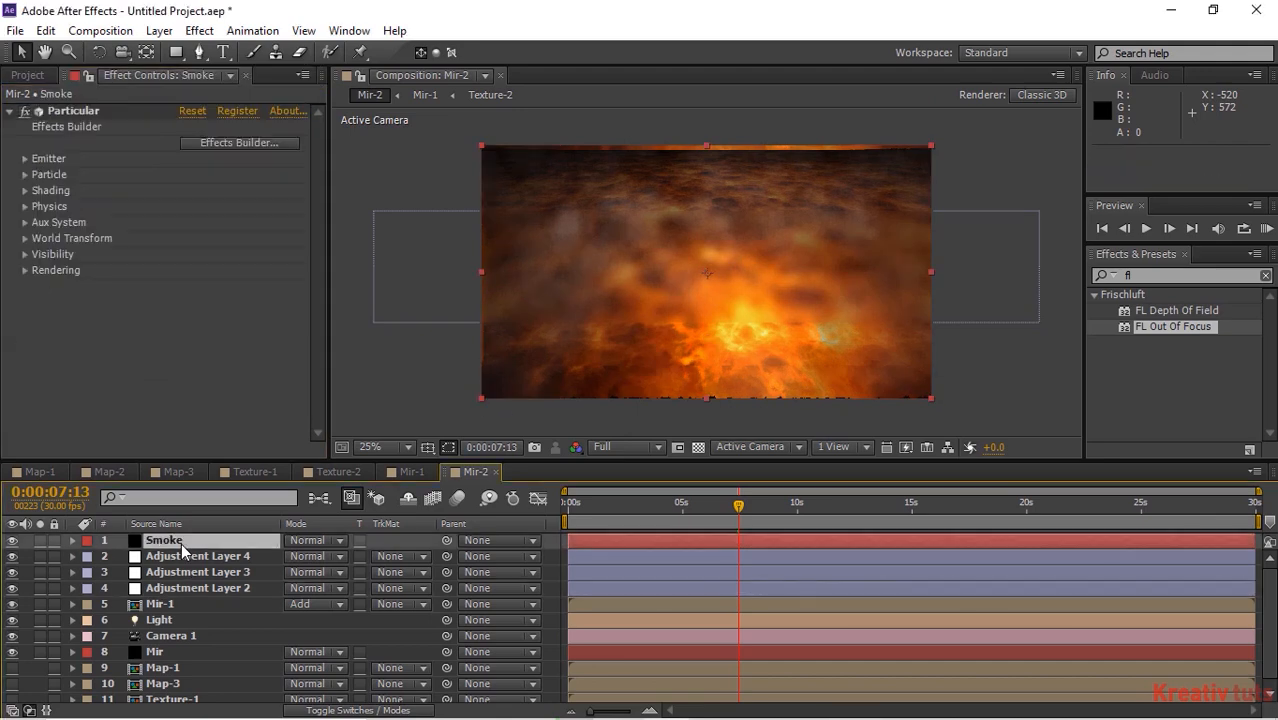
pyautogui.click(184, 589)
pyautogui.click(241, 133)
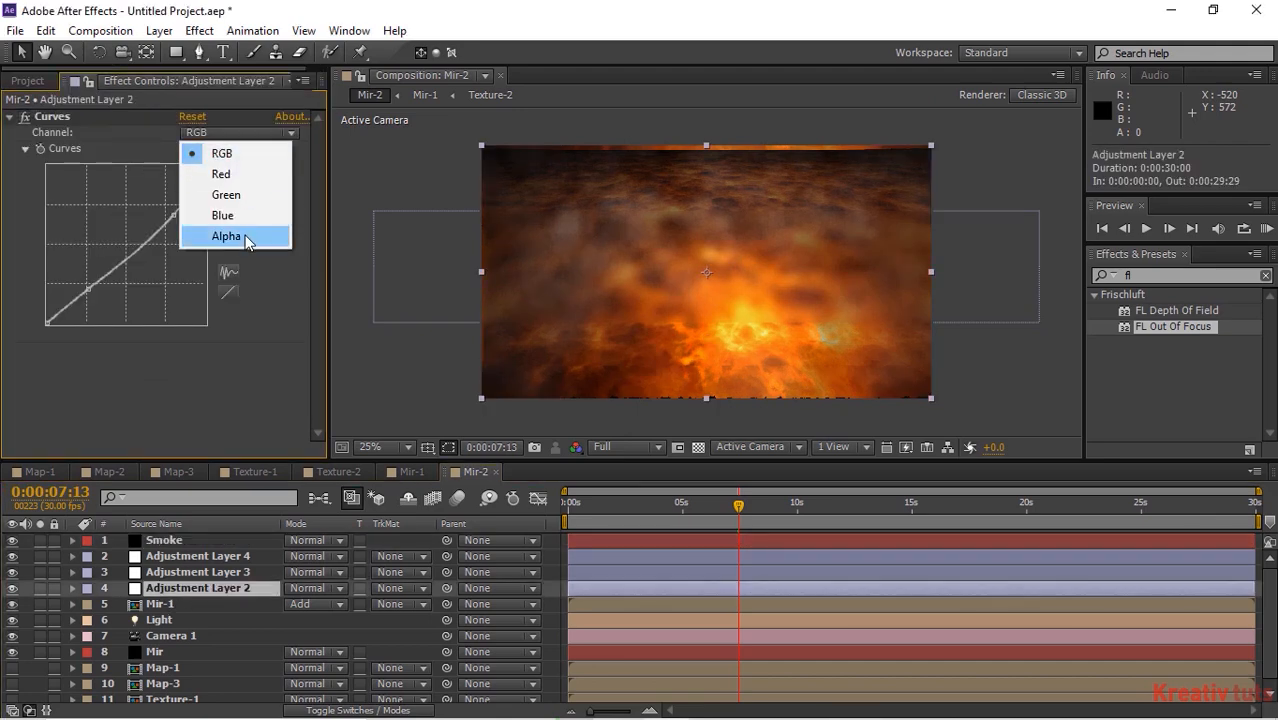
pyautogui.click(226, 236)
pyautogui.click(240, 133)
pyautogui.click(222, 153)
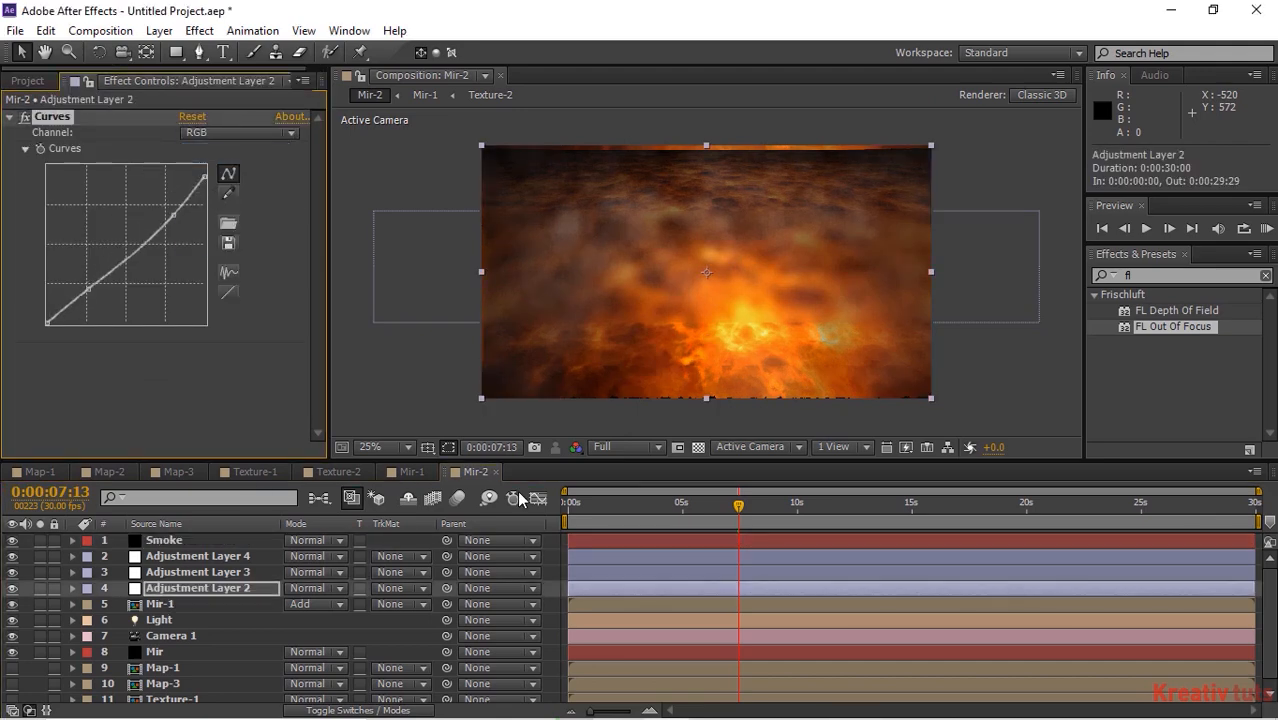
# Create a new composition named Final and place the Mir-2 composition in it as a layer
pyautogui.click(27, 80)
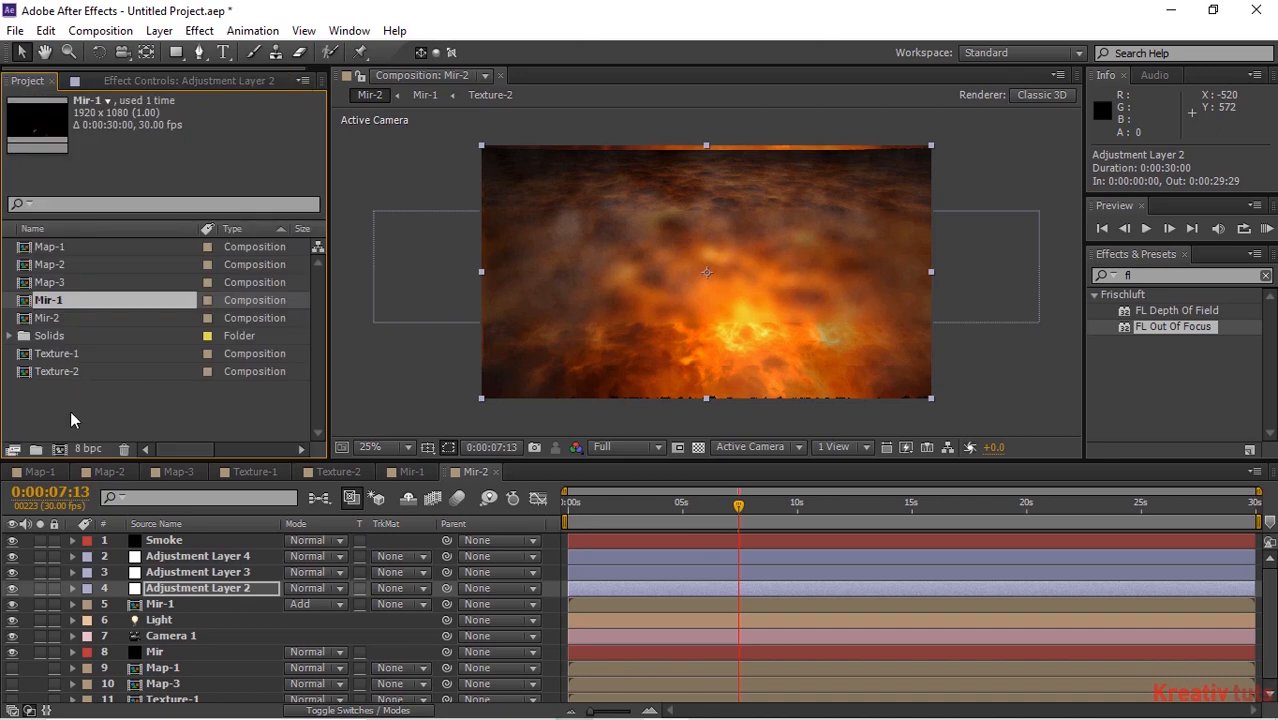
pyautogui.click(70, 413)
pyautogui.click(64, 448)
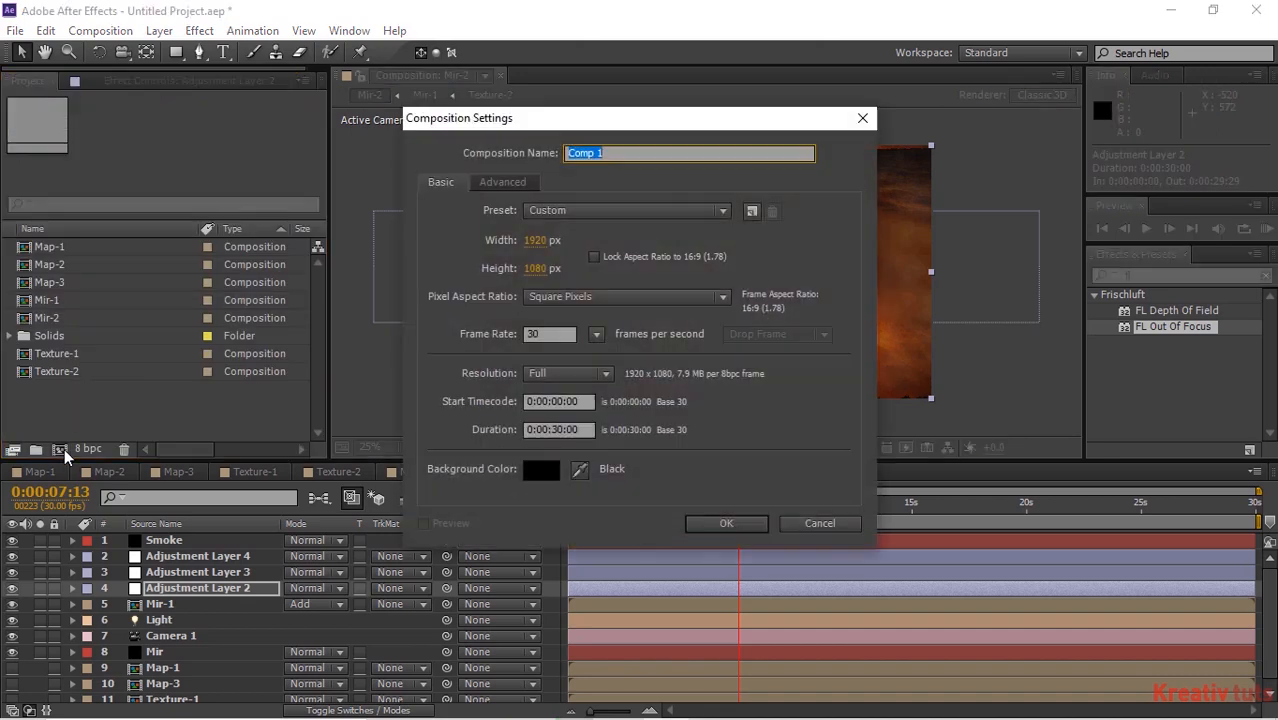
pyautogui.write('Fl')
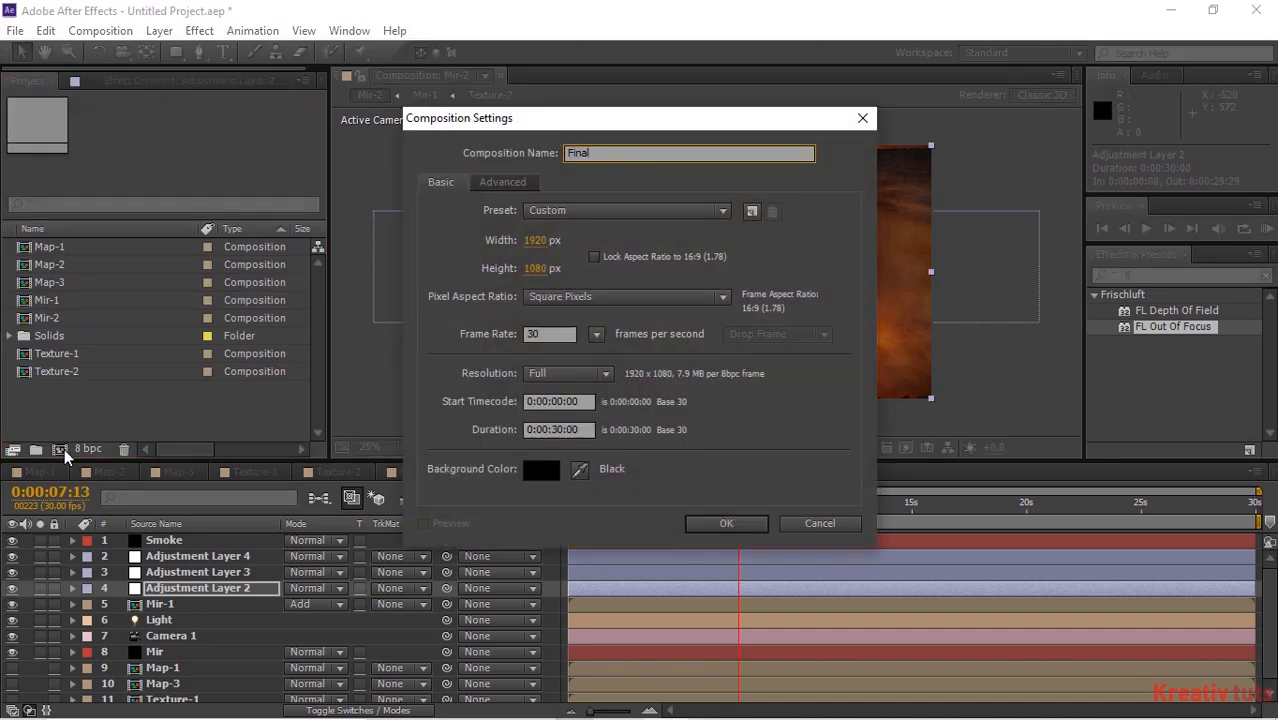
pyautogui.write('nal')
pyautogui.press('Return')
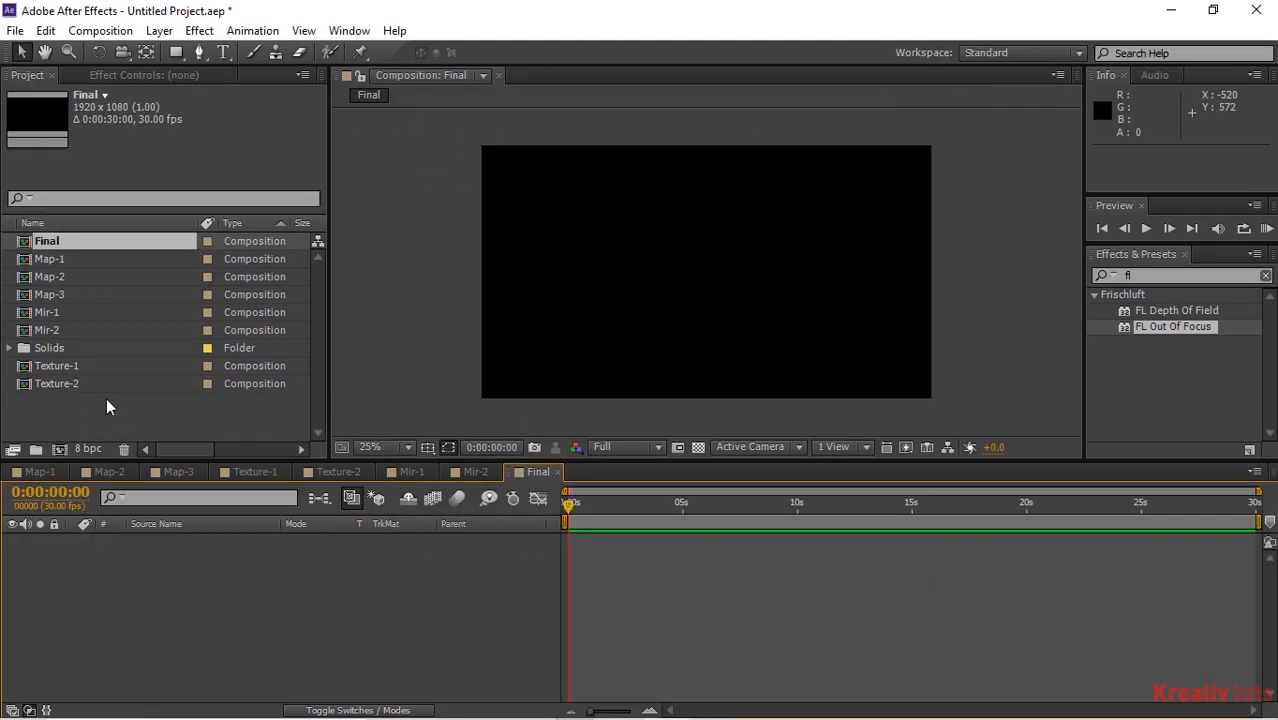
pyautogui.click(99, 422)
pyautogui.moveTo(35, 326); pyautogui.dragTo(98, 577)
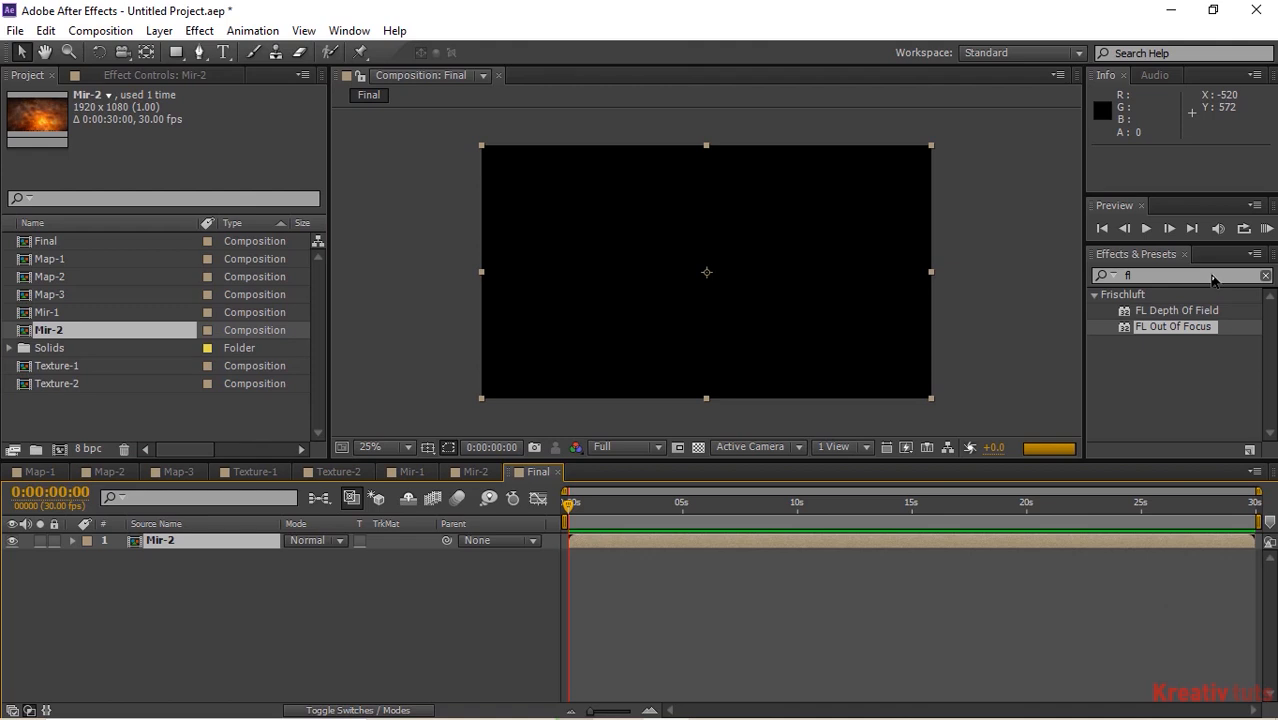
# Apply Hue/Saturation to the Mir-2 layer in Final and set its Master Saturation to -40
pyautogui.click(148, 79)
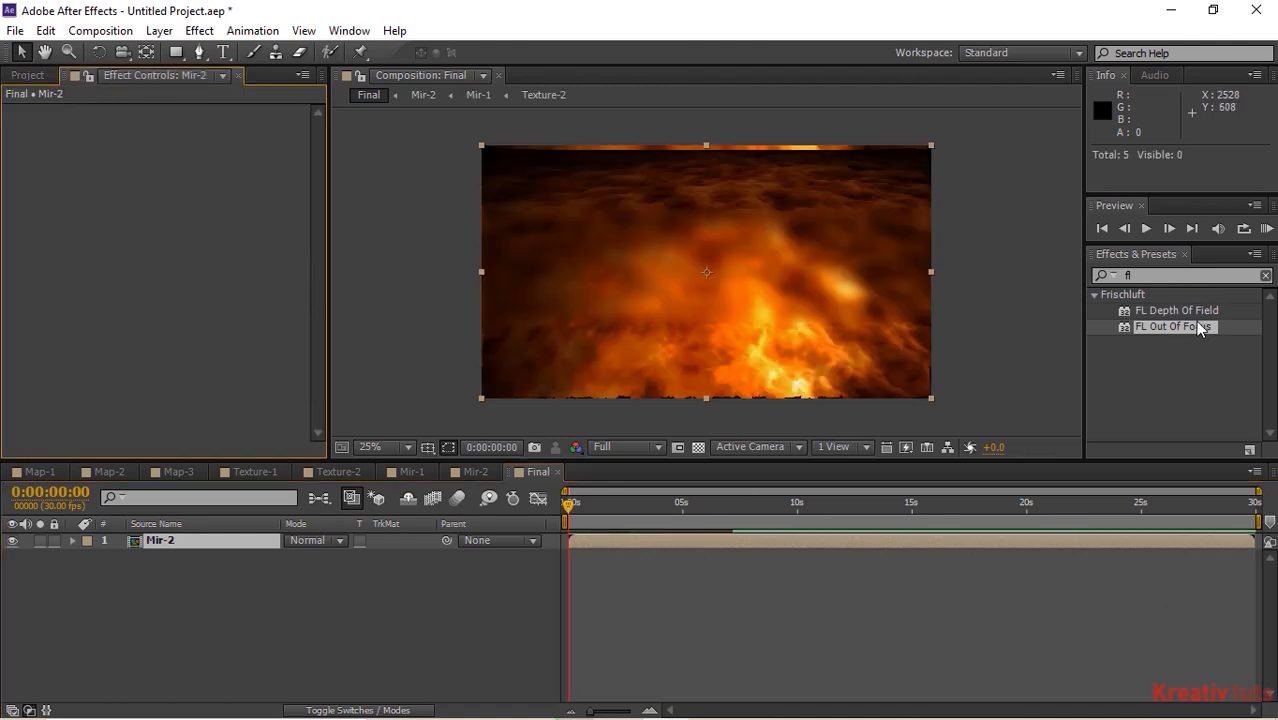
pyautogui.doubleClick(1195, 274)
pyautogui.write('hue')
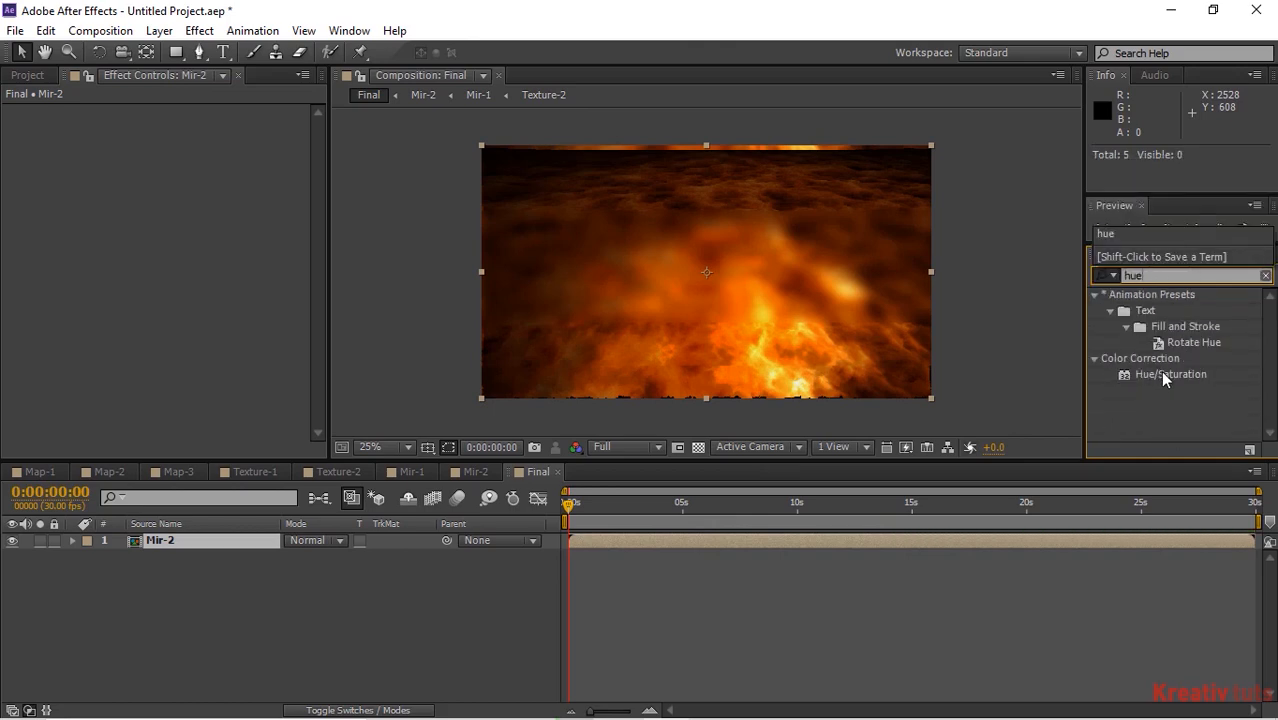
pyautogui.moveTo(1158, 374); pyautogui.dragTo(220, 252)
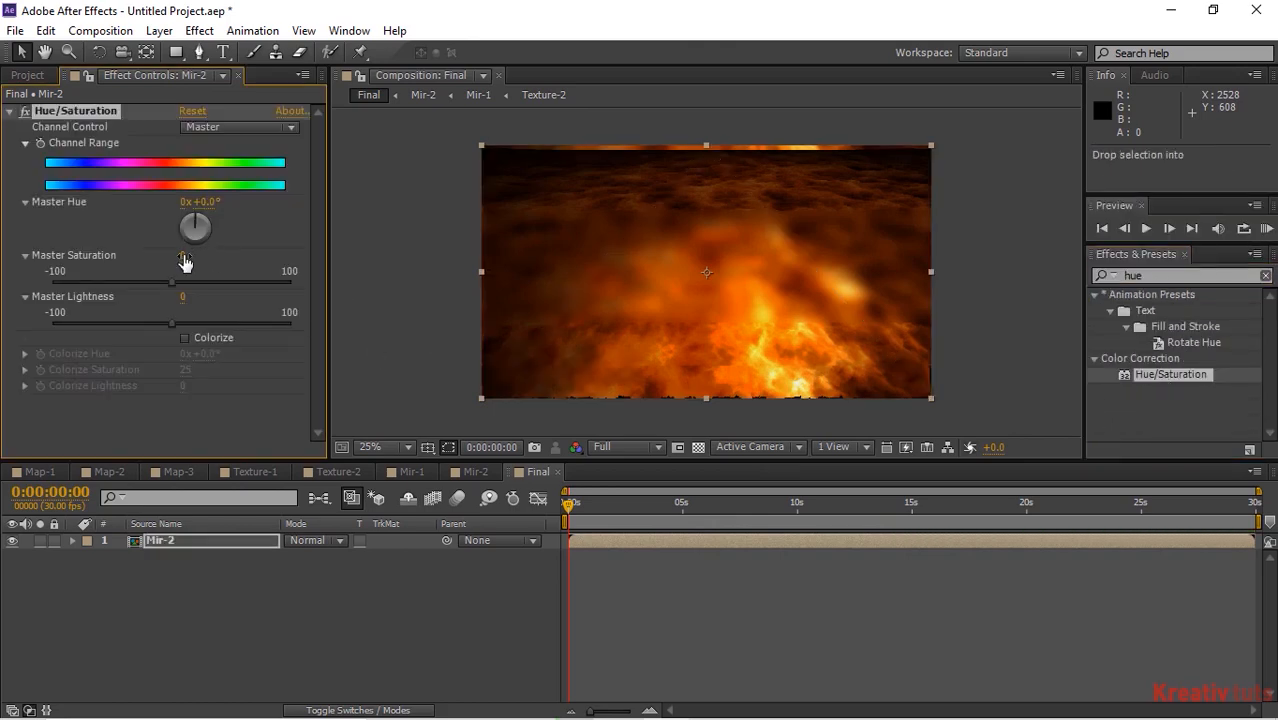
pyautogui.click(184, 259)
pyautogui.write('-40')
pyautogui.press('Return')
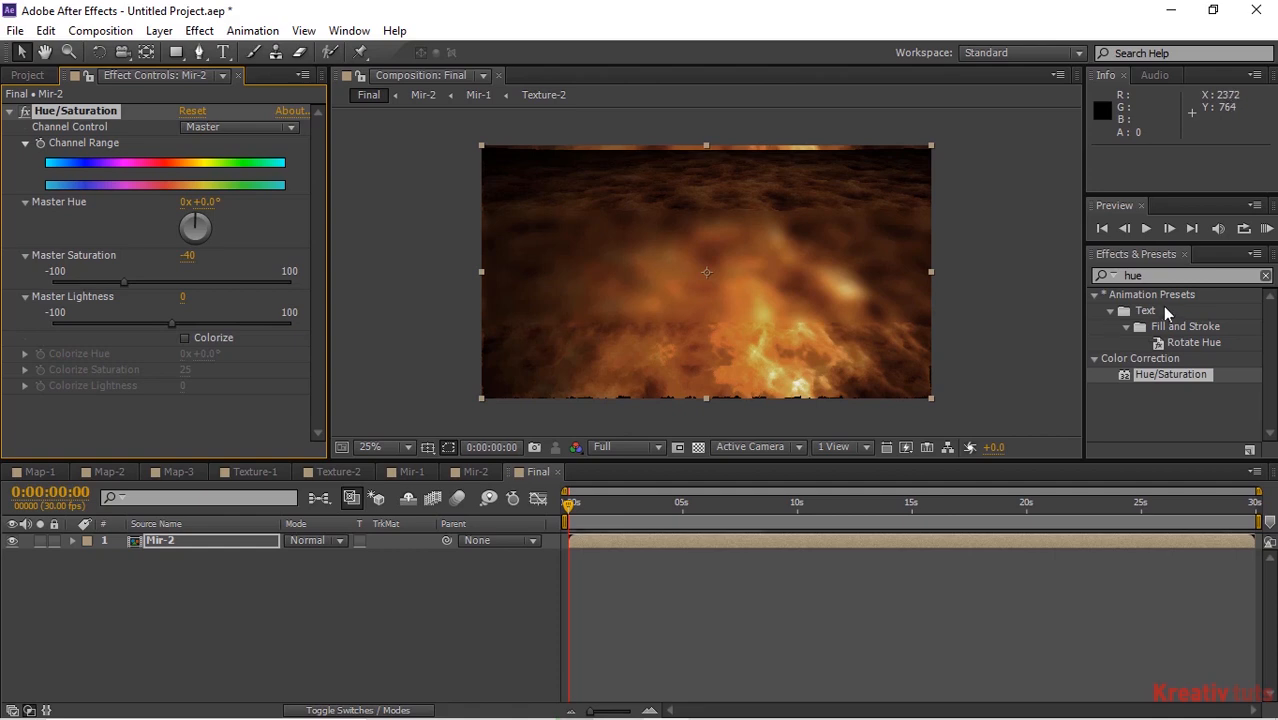
# Apply Curves to the Mir-2 layer and shape the RGB curve into a gentle S, raising highlights and lowering shadows
pyautogui.click(1191, 276)
pyautogui.press('BackSpace')
pyautogui.write('curve')
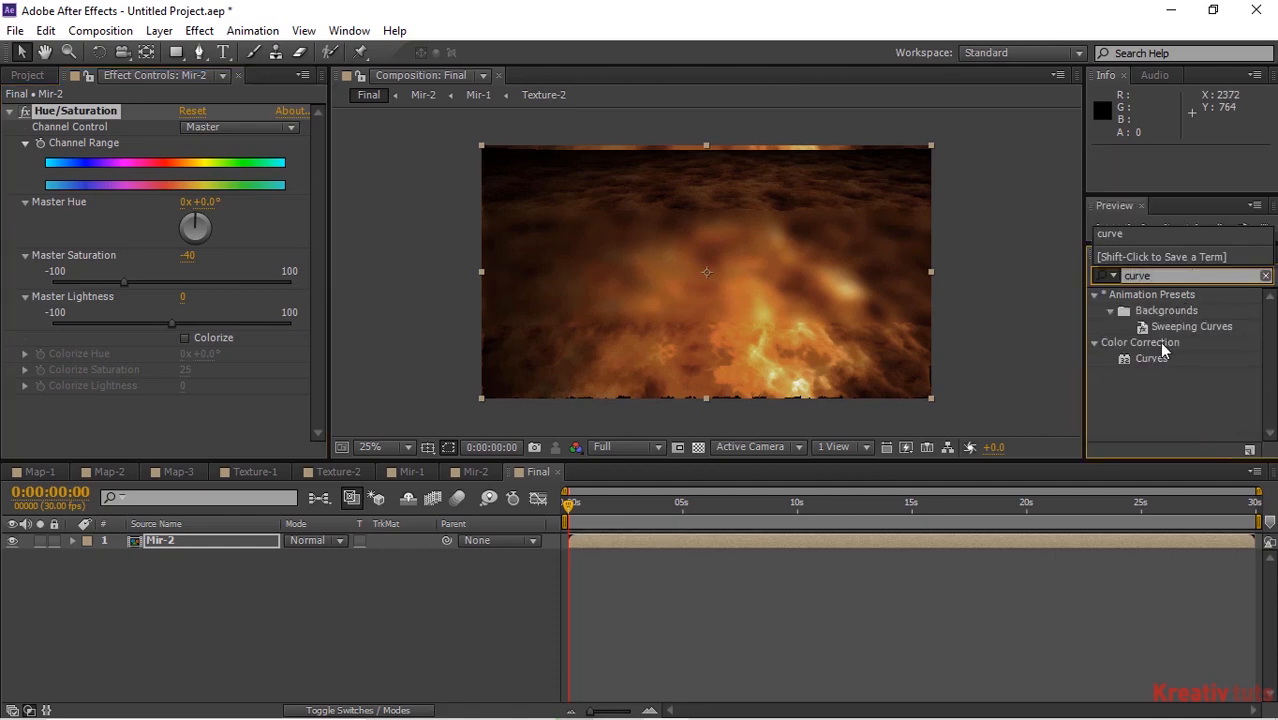
pyautogui.moveTo(1159, 359); pyautogui.dragTo(202, 545)
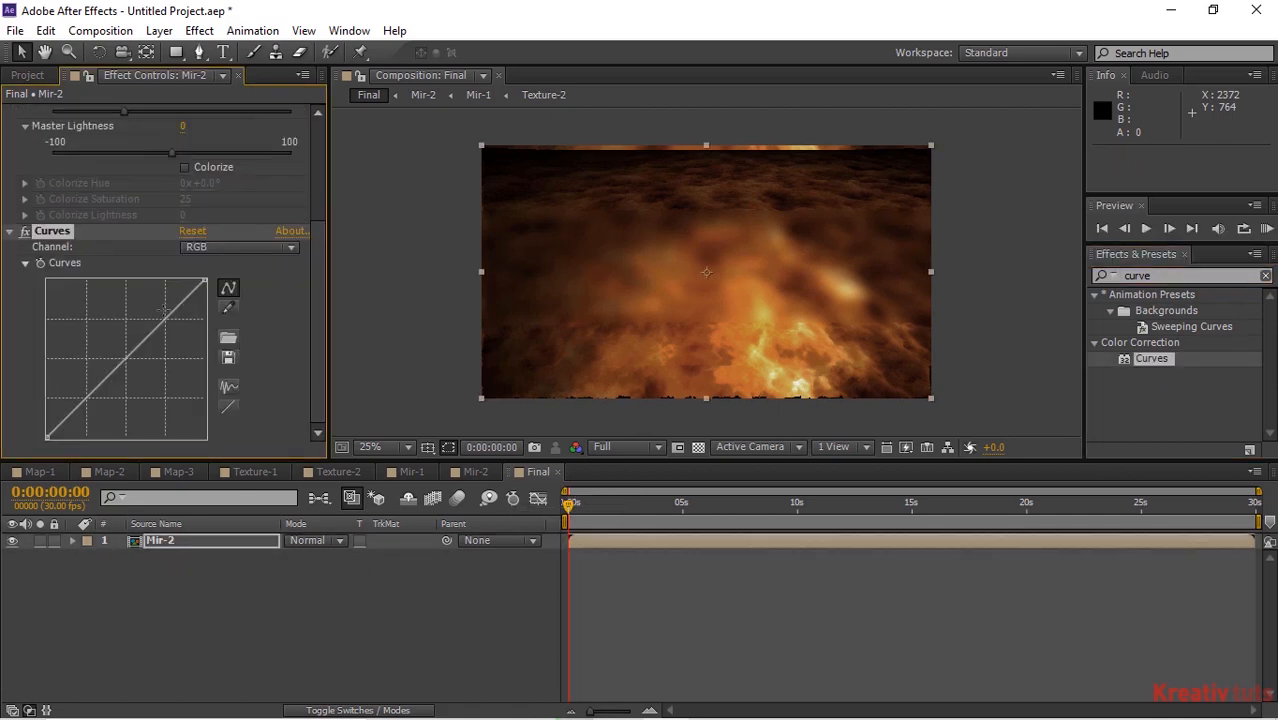
pyautogui.moveTo(176, 305); pyautogui.dragTo(170, 306)
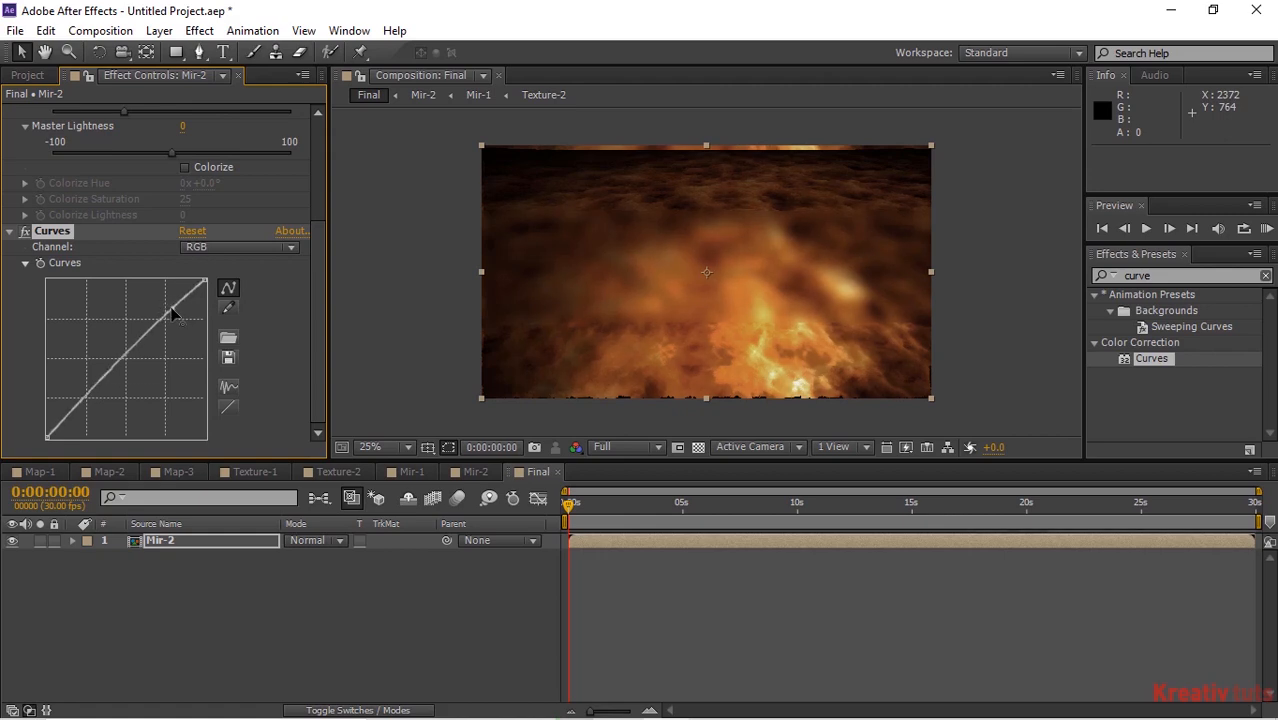
pyautogui.moveTo(73, 408); pyautogui.dragTo(82, 410)
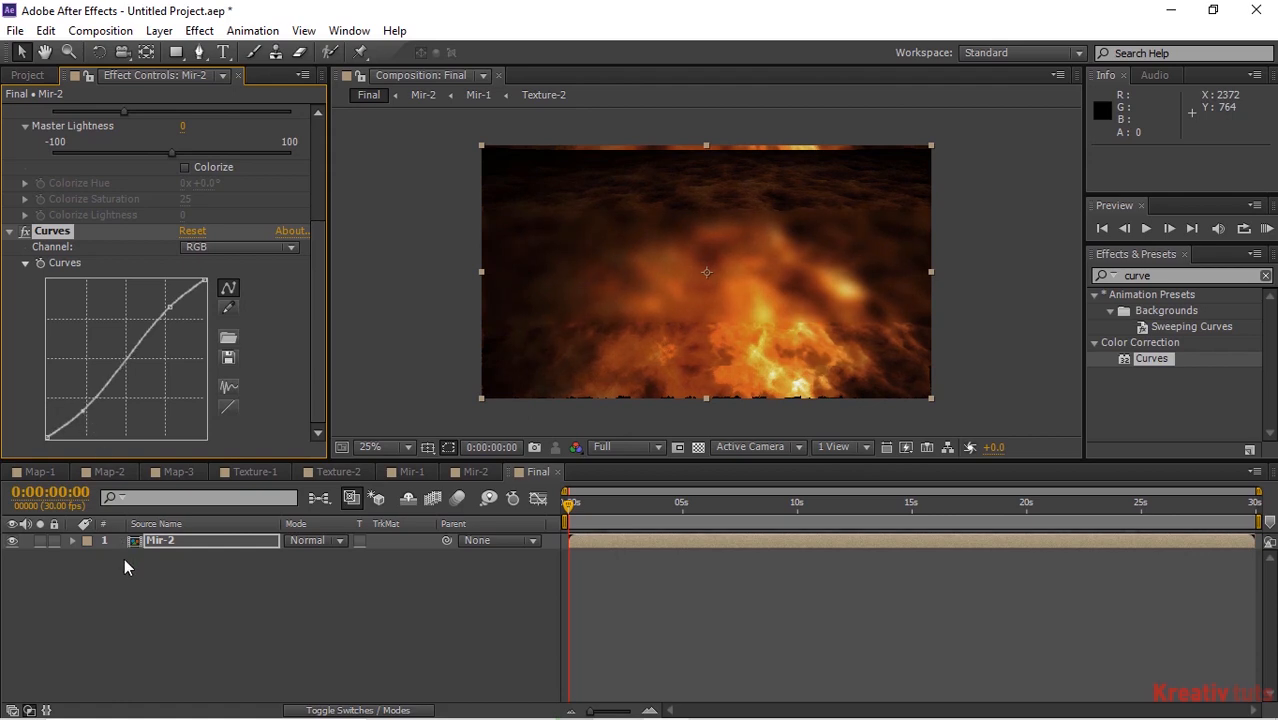
pyautogui.click(191, 590)
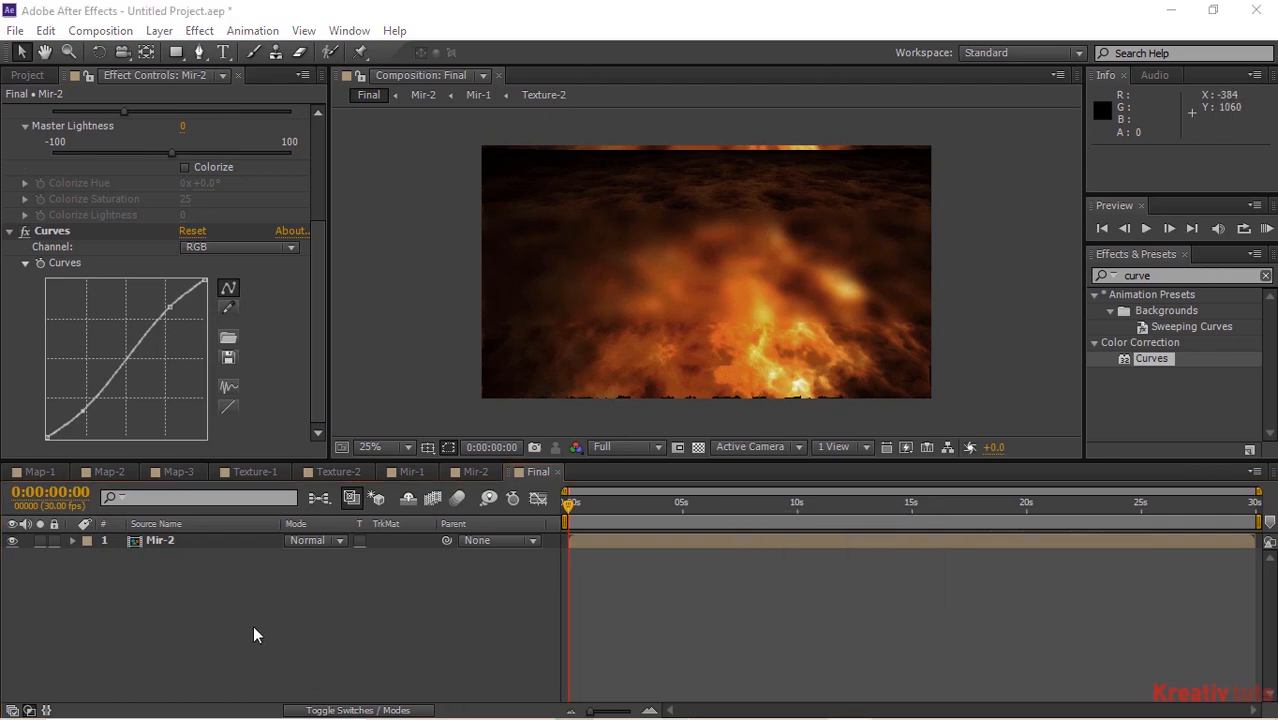
# Add a second copy of the Mir-2 composition above the graded layer and set its blending mode to Add
pyautogui.click(38, 76)
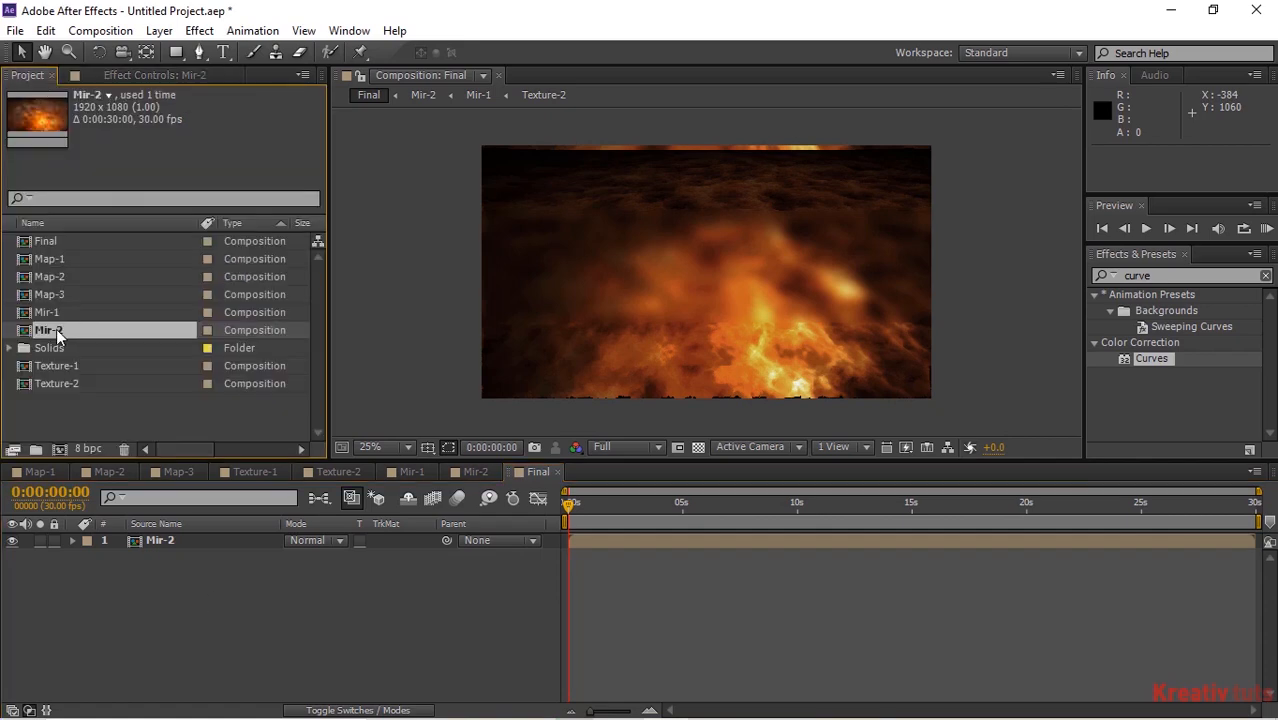
pyautogui.click(200, 541)
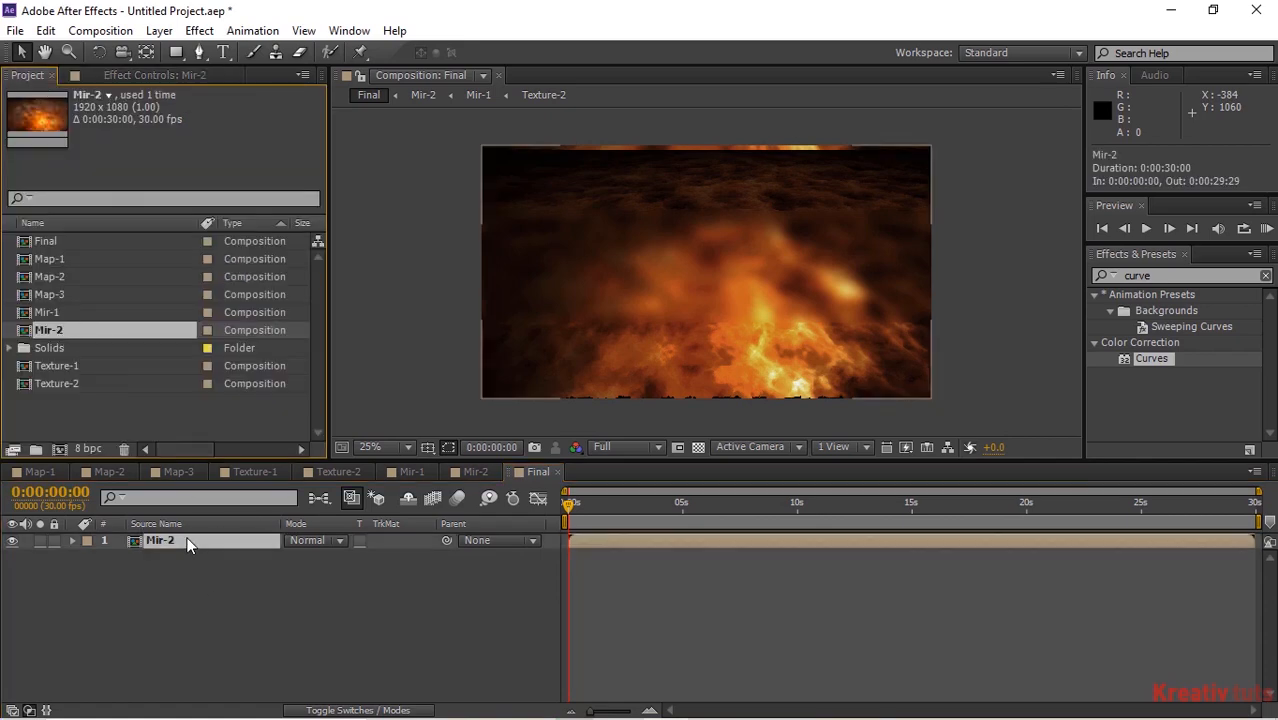
pyautogui.click(193, 74)
pyautogui.click(30, 76)
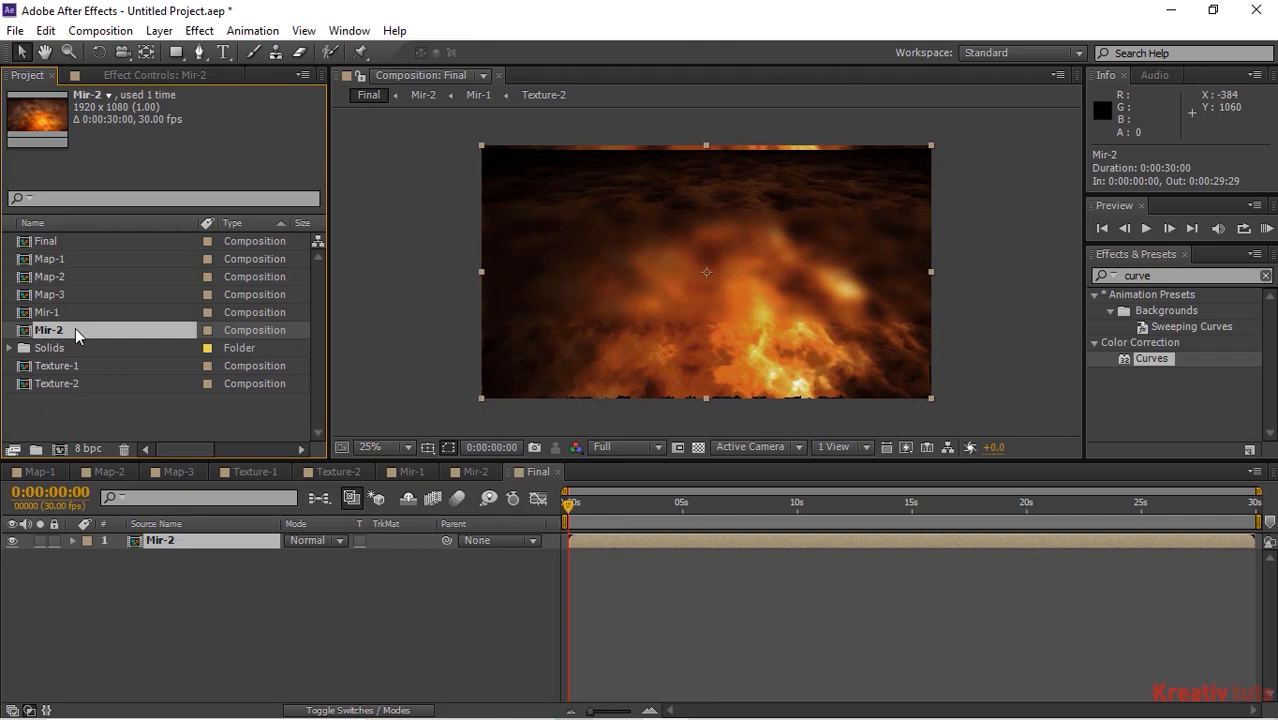
pyautogui.moveTo(77, 331); pyautogui.dragTo(137, 543)
pyautogui.click(336, 541)
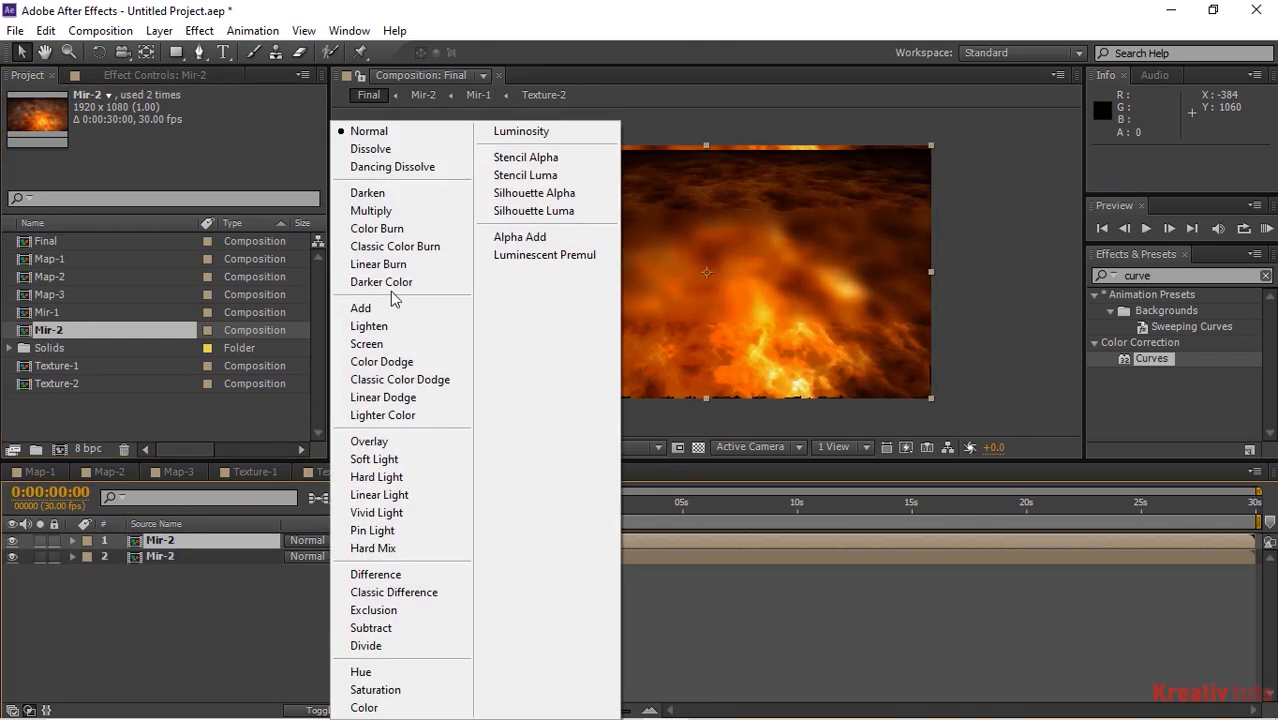
pyautogui.click(380, 308)
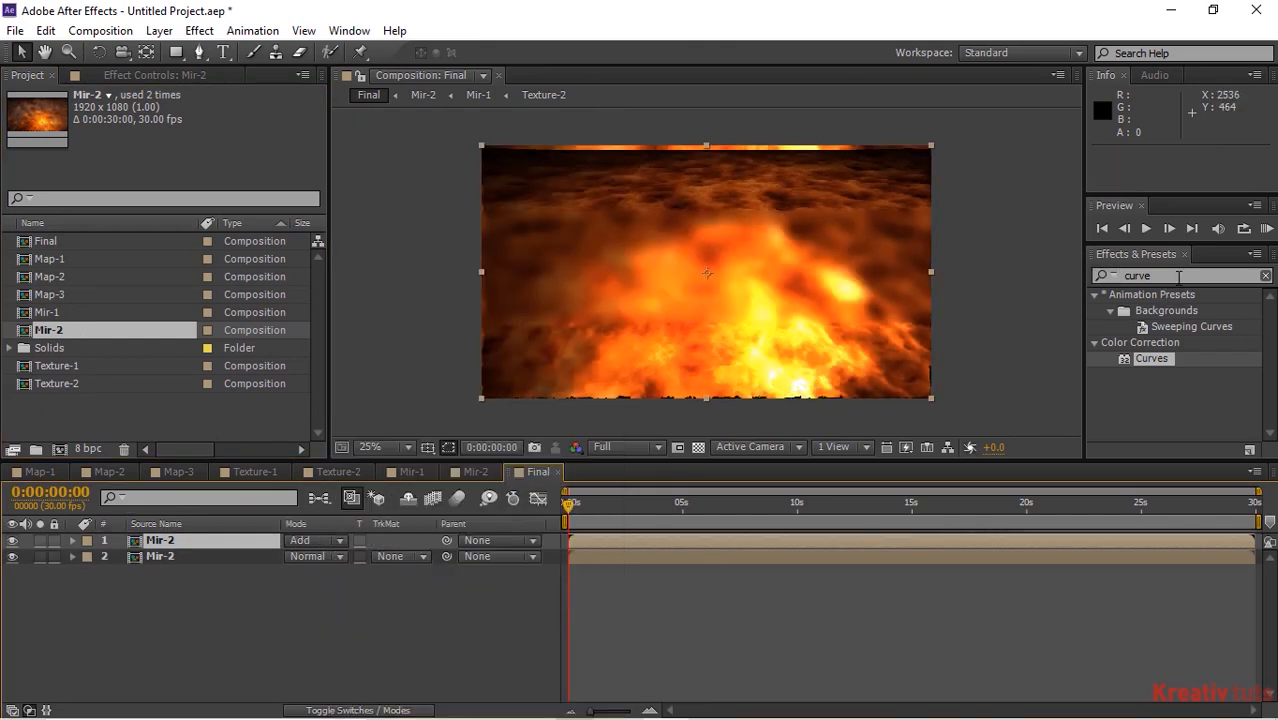
# Apply the Color Balance effect to the upper Mir-2 layer
pyautogui.click(1178, 277)
pyautogui.write('color ')
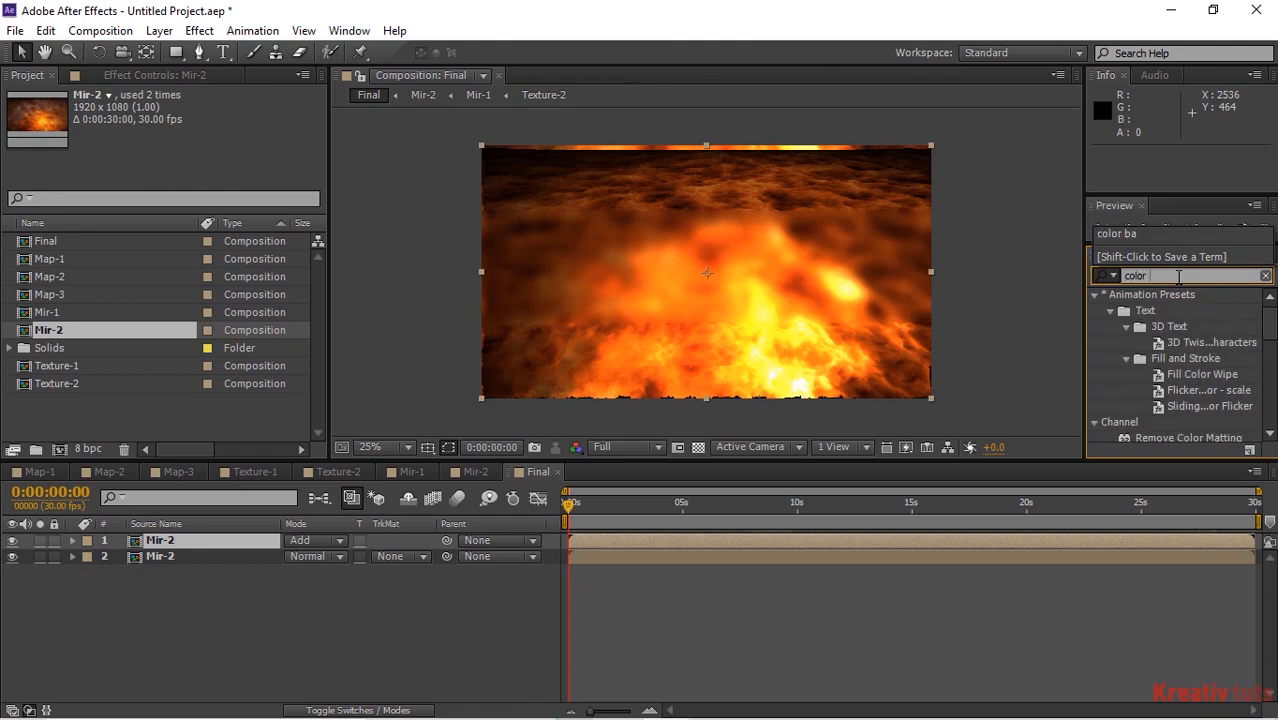
pyautogui.write('b')
pyautogui.moveTo(1160, 311); pyautogui.dragTo(199, 539)
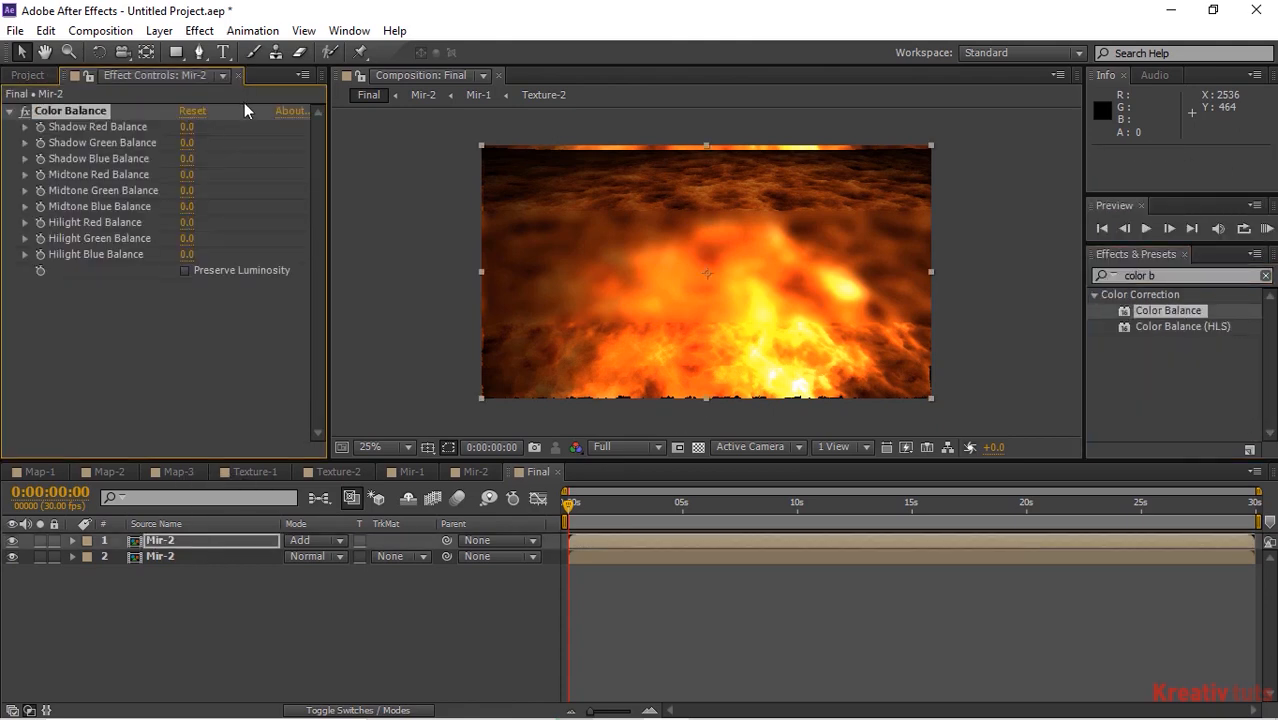
# Set the Color Balance midtones to -35 for red, -1 for green and -9 for blue
pyautogui.click(188, 128)
pyautogui.press('Tab')
pyautogui.press('Tab')
pyautogui.press('Tab')
pyautogui.press('Tab')
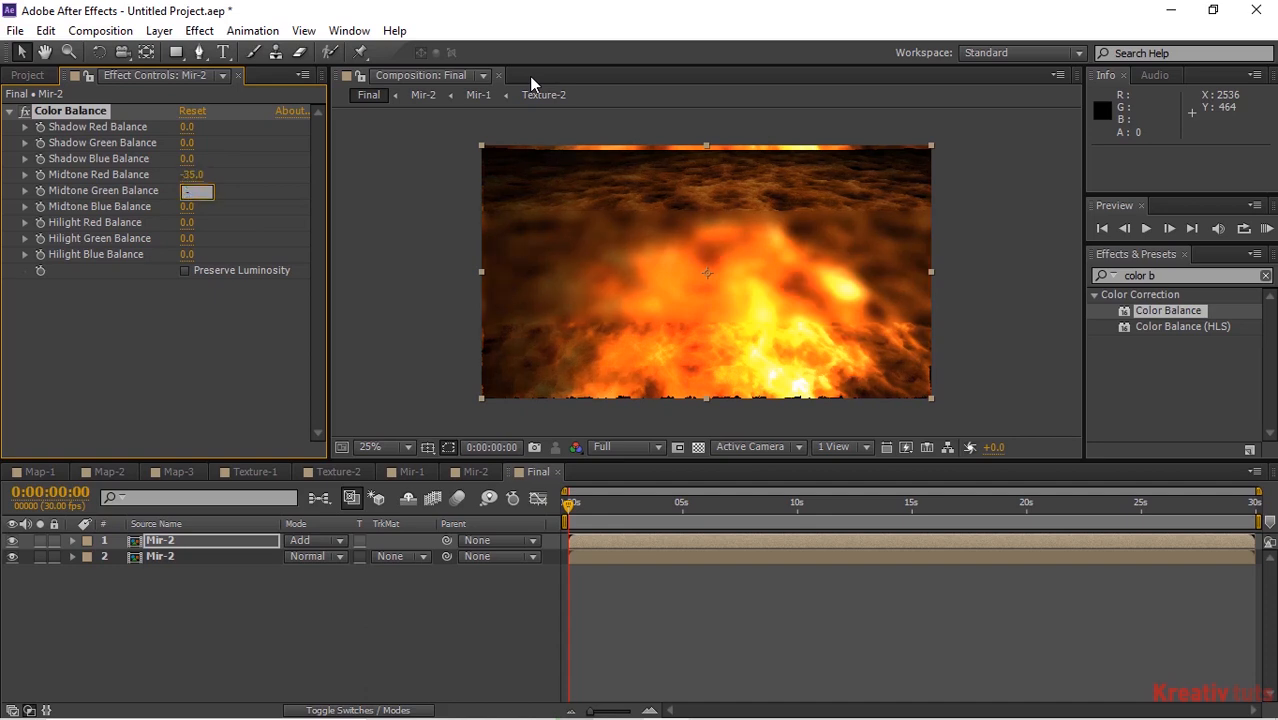
pyautogui.press('Tab')
pyautogui.write('-')
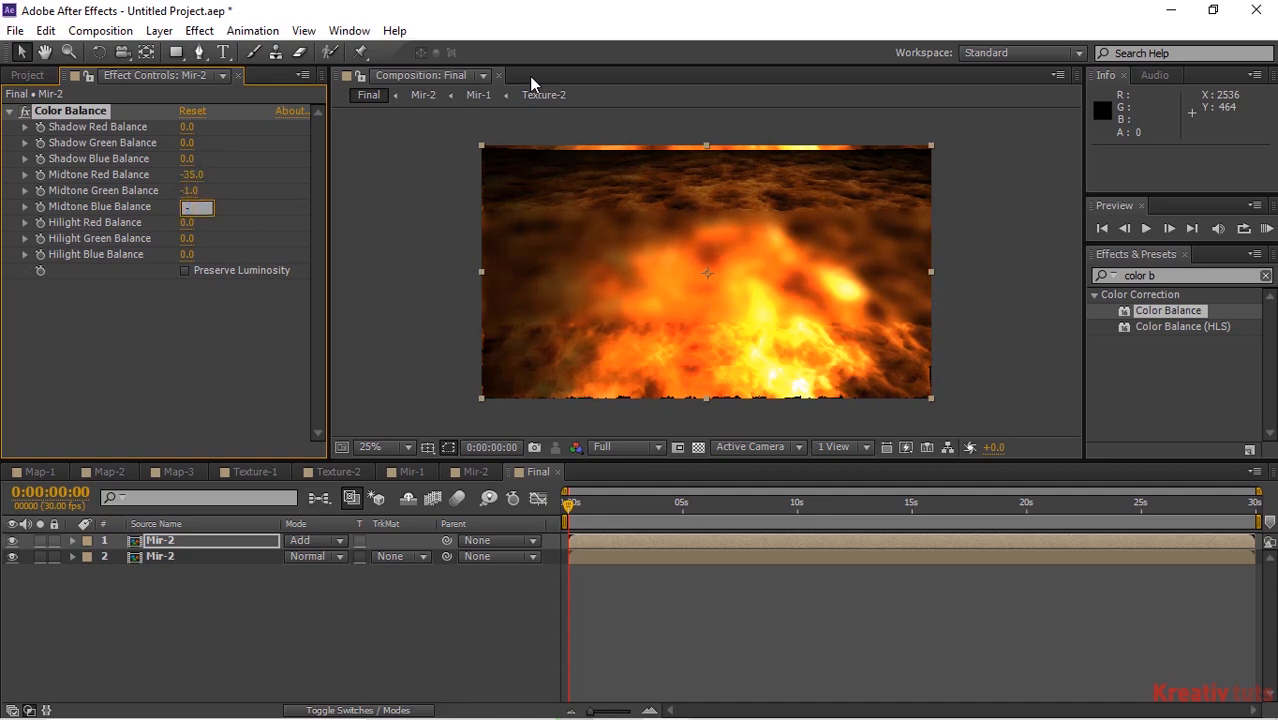
pyautogui.write('9')
pyautogui.press('Tab')
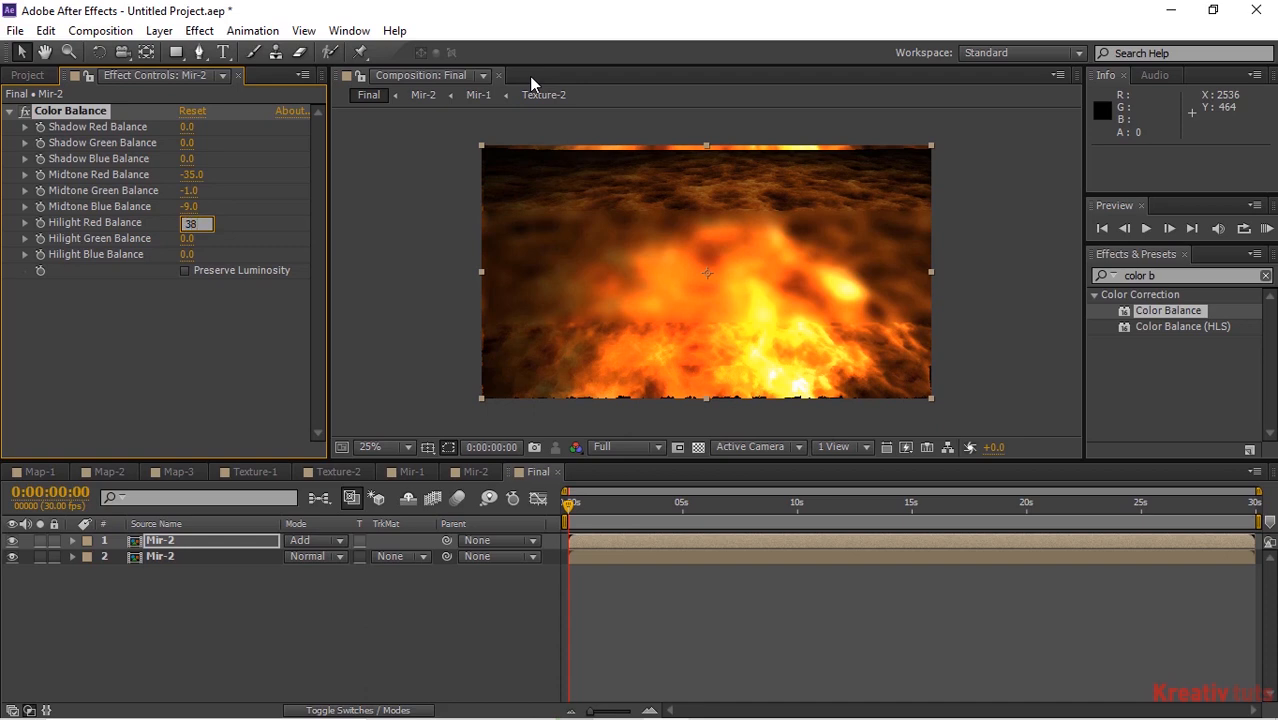
# Set the Color Balance highlights to 38 for red, -85 for green and -83 for blue
pyautogui.press('Tab')
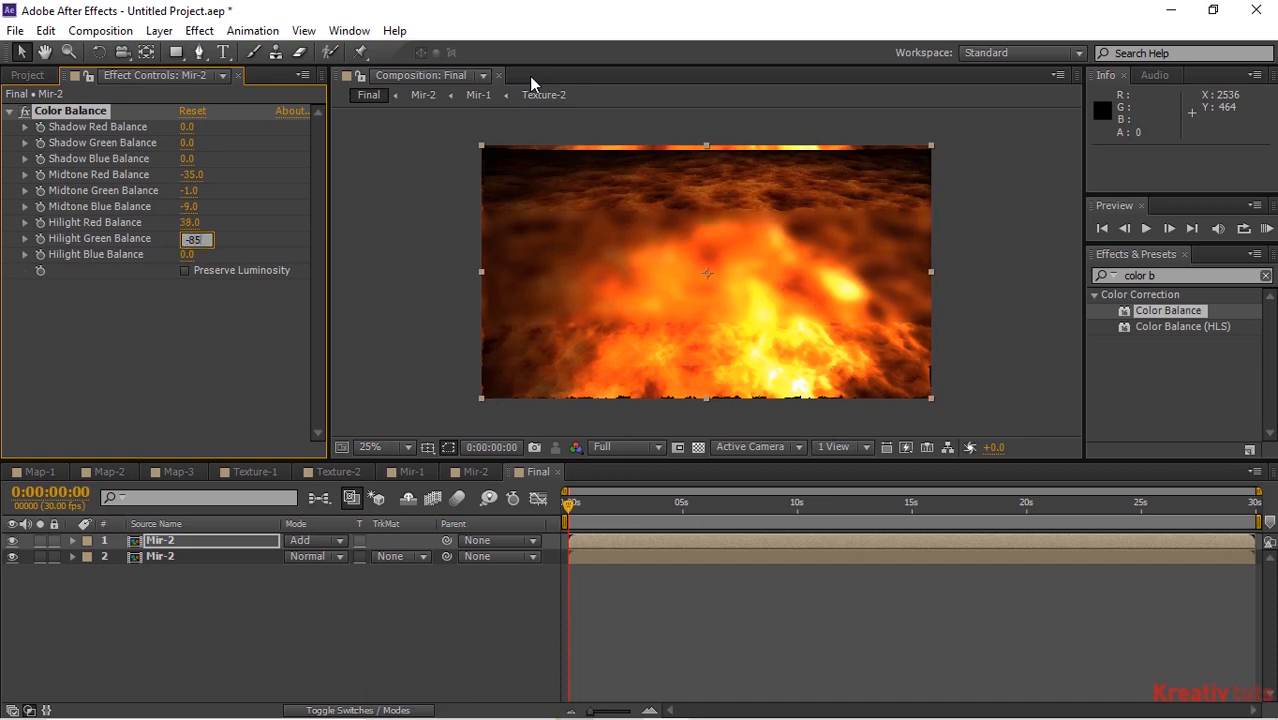
pyautogui.press('Tab')
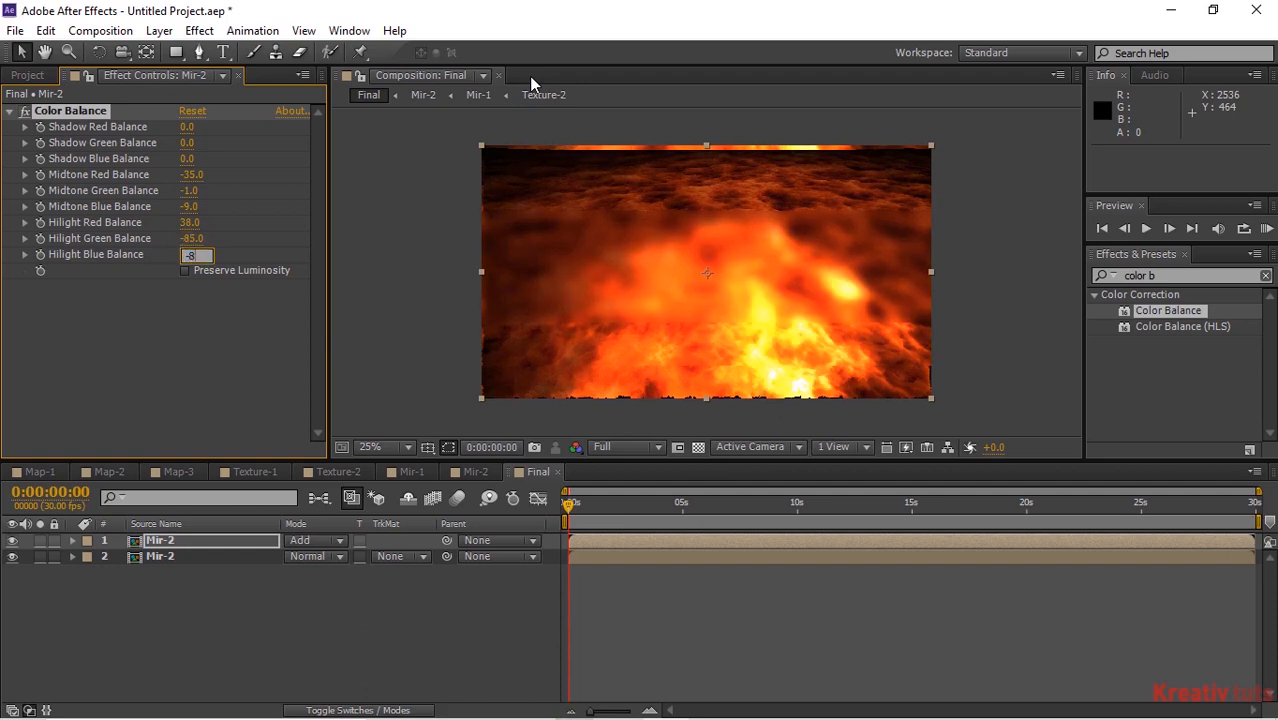
pyautogui.write('-83')
pyautogui.press('Return')
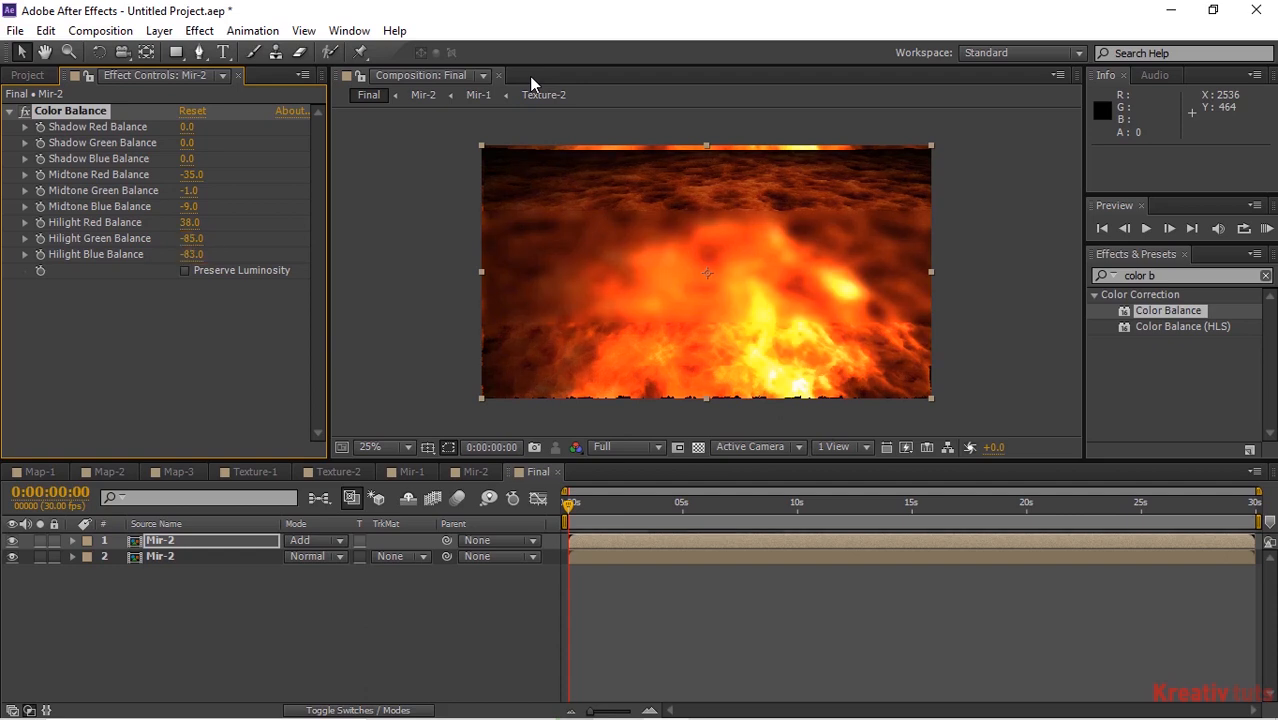
# Add an adjustment layer on top of the Final composition and apply the Curves effect to it
pyautogui.rightClick(216, 626)
pyautogui.moveTo(460, 430)
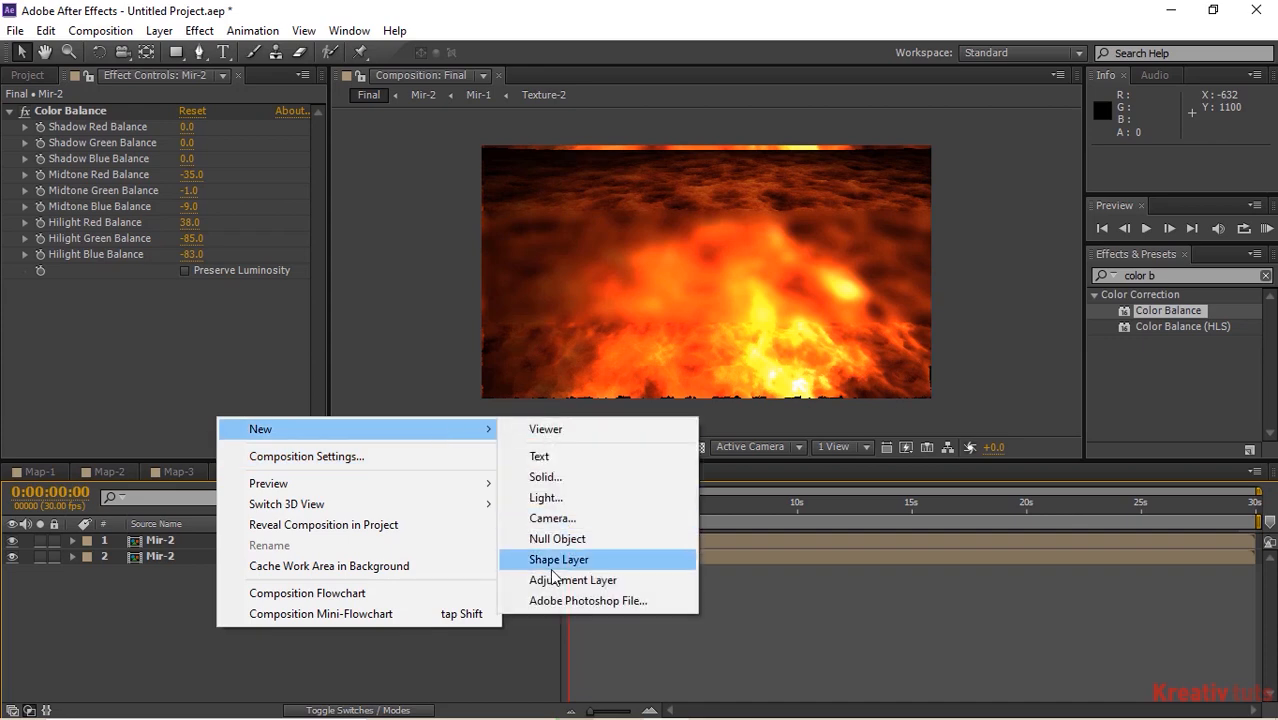
pyautogui.click(555, 580)
pyautogui.click(1177, 275)
pyautogui.write('cur')
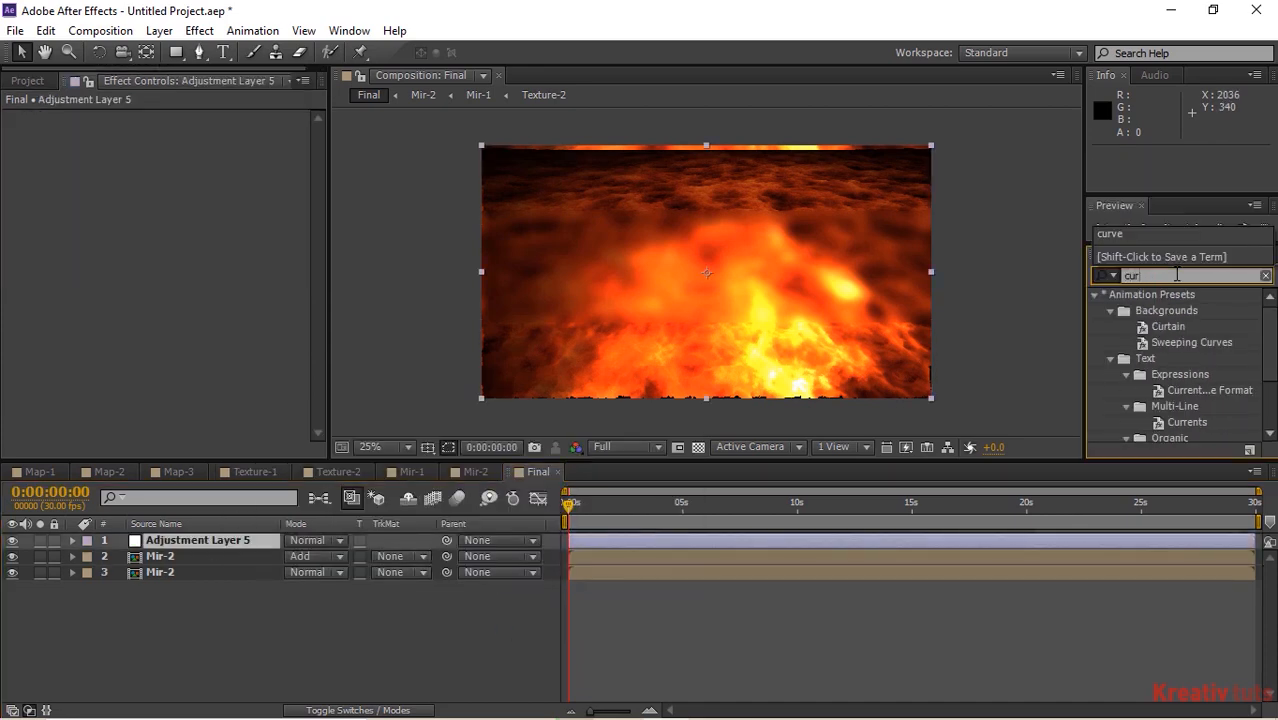
pyautogui.write('v')
pyautogui.moveTo(1151, 358); pyautogui.dragTo(137, 340)
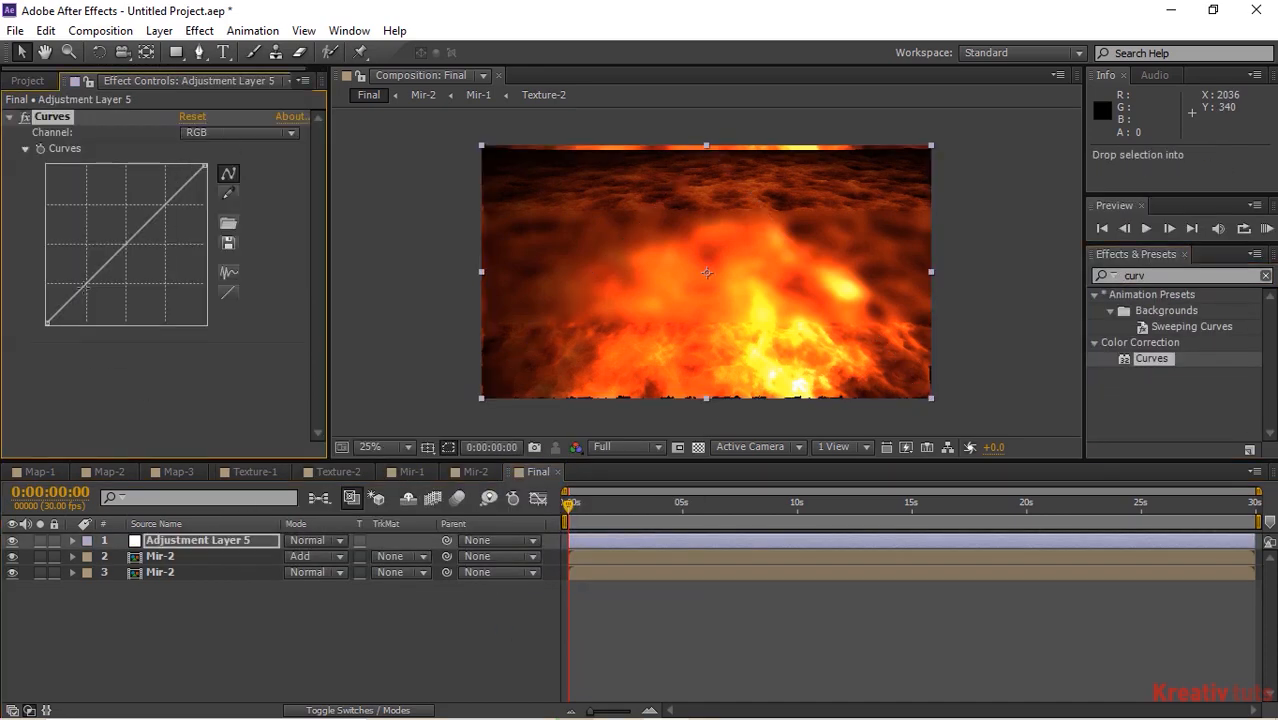
# Pull the RGB curve down slightly in the shadows and raise the Green curve in the lower midtones
pyautogui.moveTo(84, 286); pyautogui.dragTo(88, 294)
pyautogui.click(240, 133)
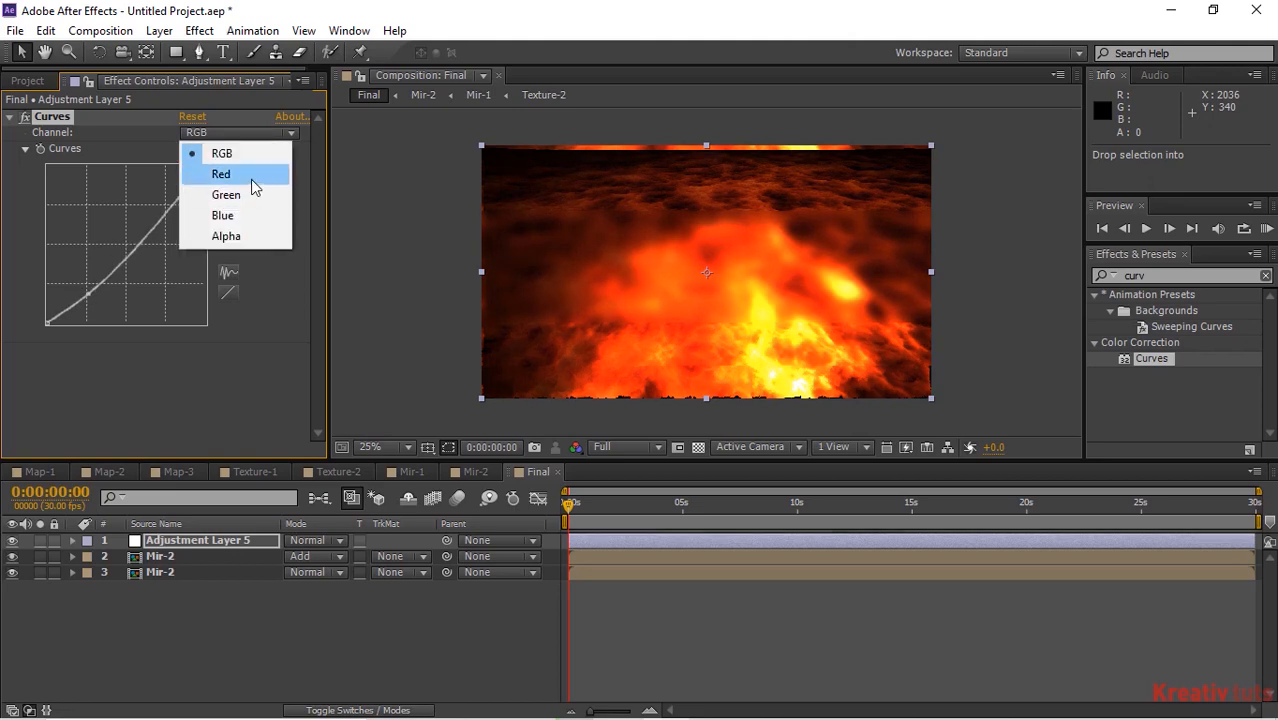
pyautogui.click(251, 179)
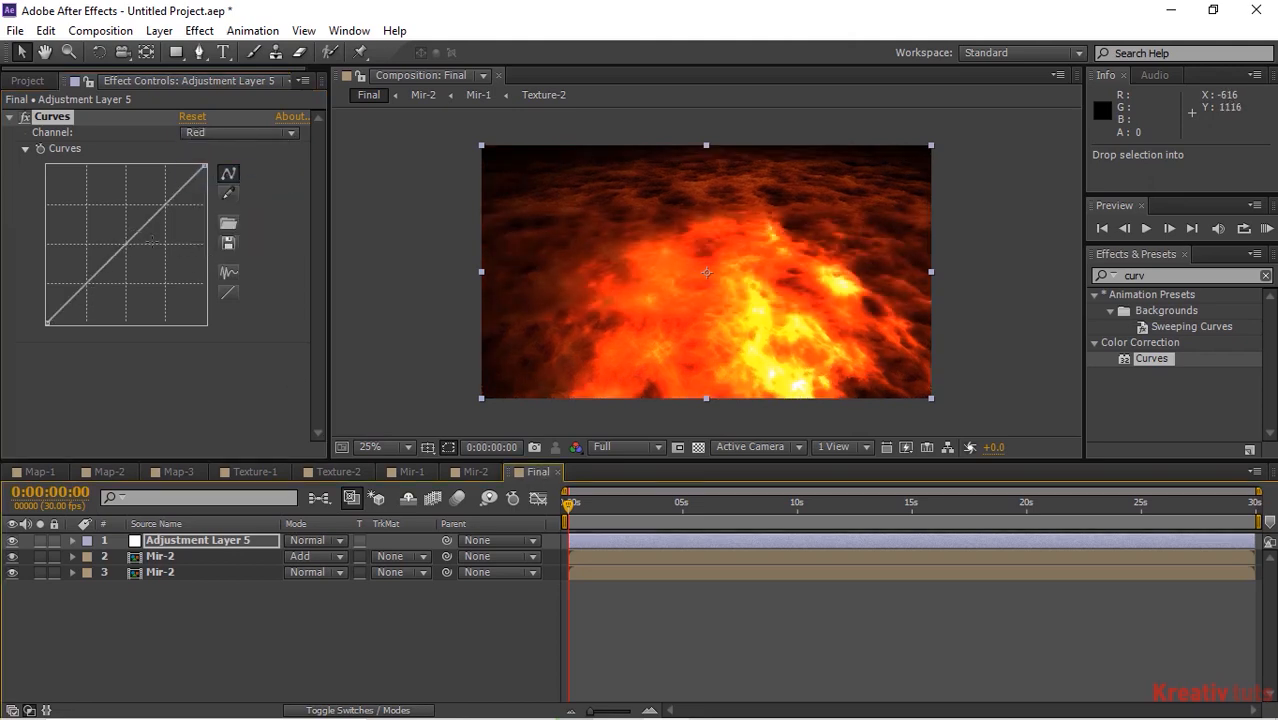
pyautogui.moveTo(103, 266)
pyautogui.mouseDown()
pyautogui.moveTo(103, 300)
pyautogui.moveTo(102, 250)
pyautogui.mouseUp()
pyautogui.click(240, 133)
pyautogui.click(242, 194)
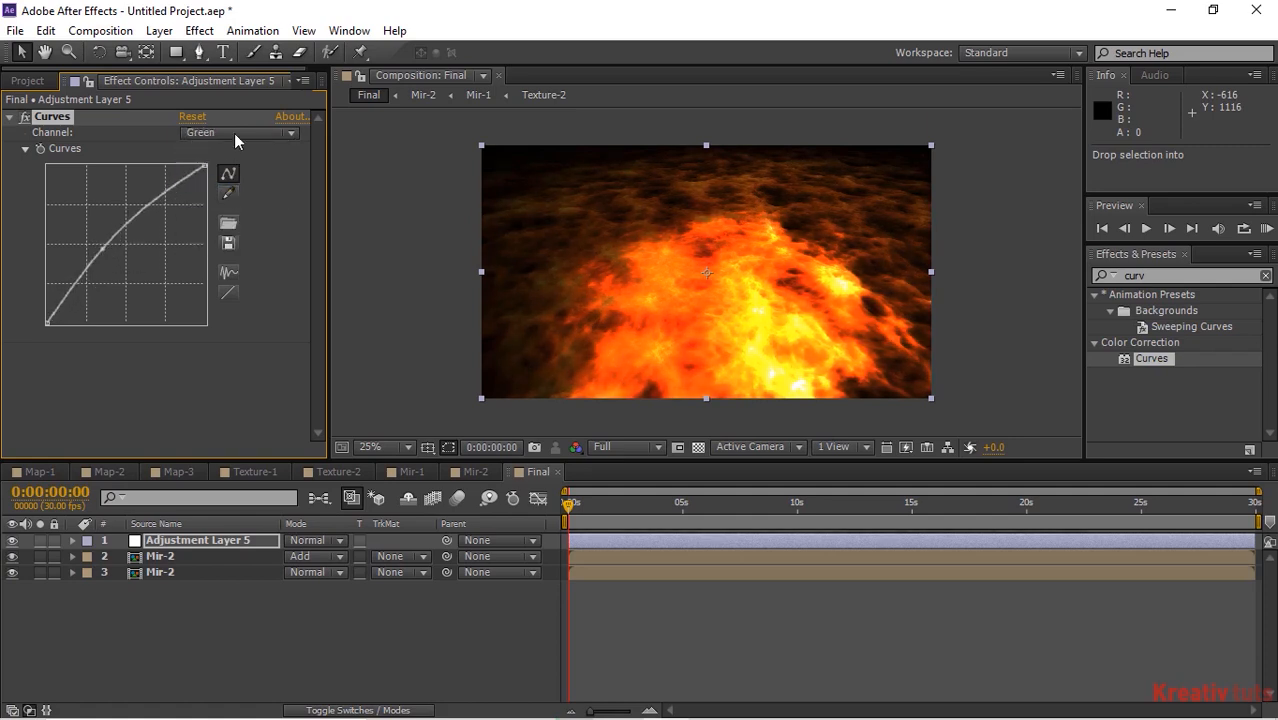
# Shape the Blue curve by lowering it slightly in the highlights and raising it in the shadows
pyautogui.click(234, 134)
pyautogui.click(232, 212)
pyautogui.moveTo(168, 199); pyautogui.dragTo(172, 206)
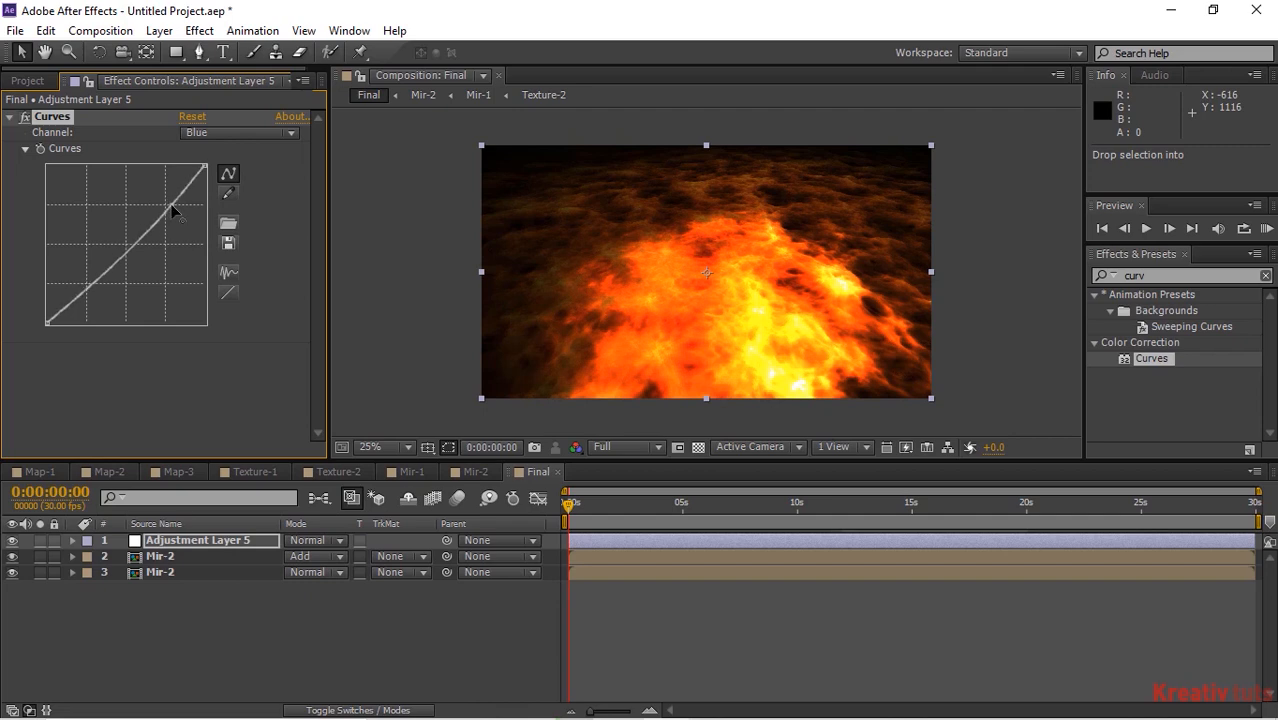
pyautogui.moveTo(86, 286); pyautogui.dragTo(77, 285)
pyautogui.click(282, 612)
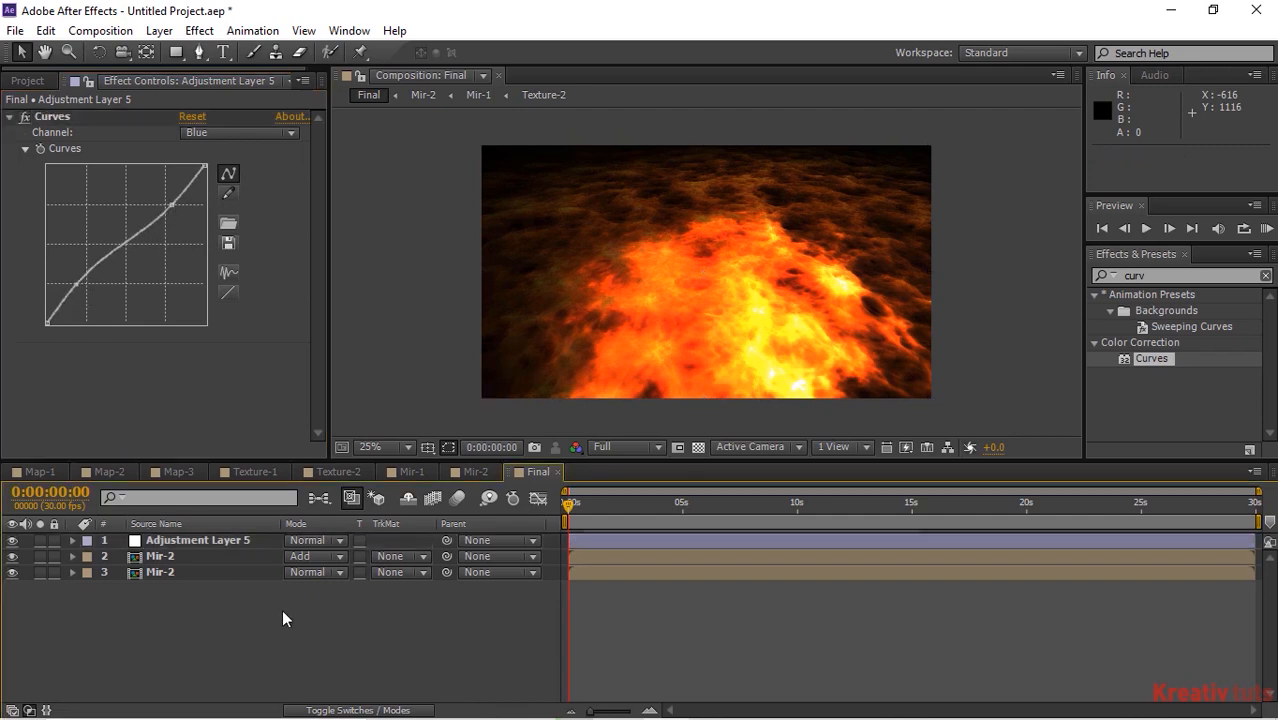
# Inspect the graded frame at 0:00:03:15 in Quarter resolution and return the preview to Full resolution
pyautogui.click(648, 506)
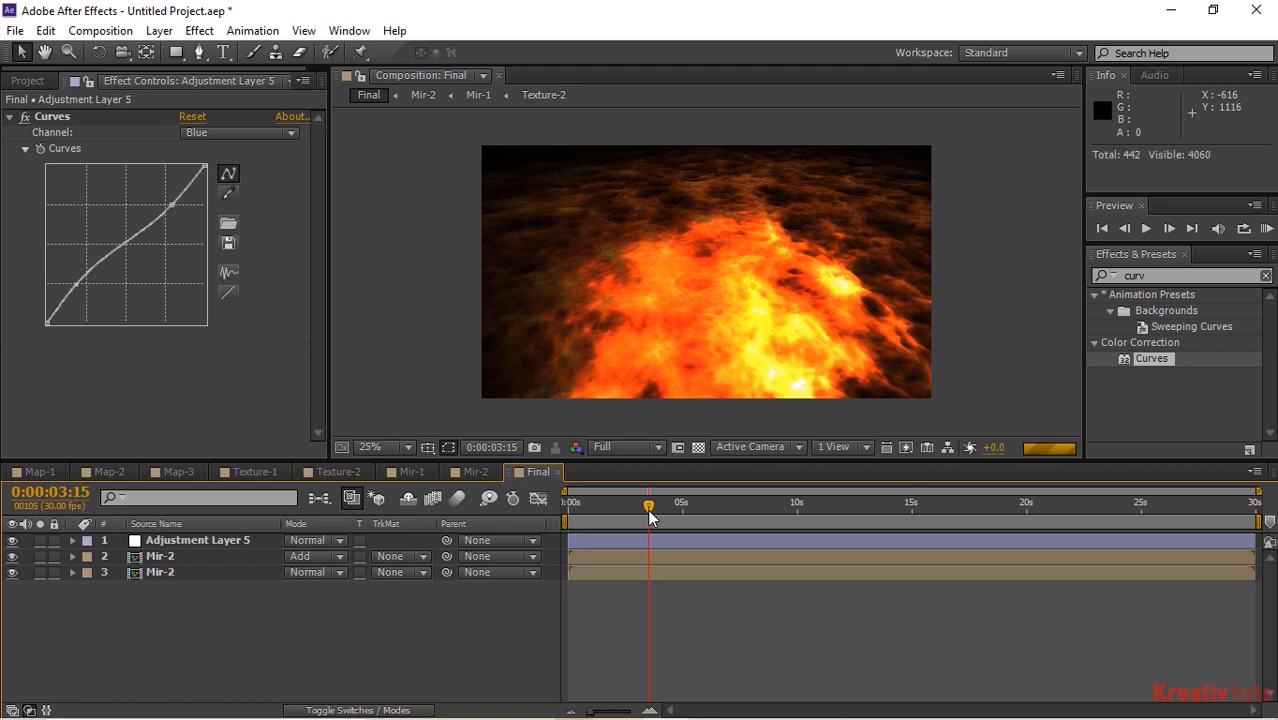
pyautogui.click(650, 448)
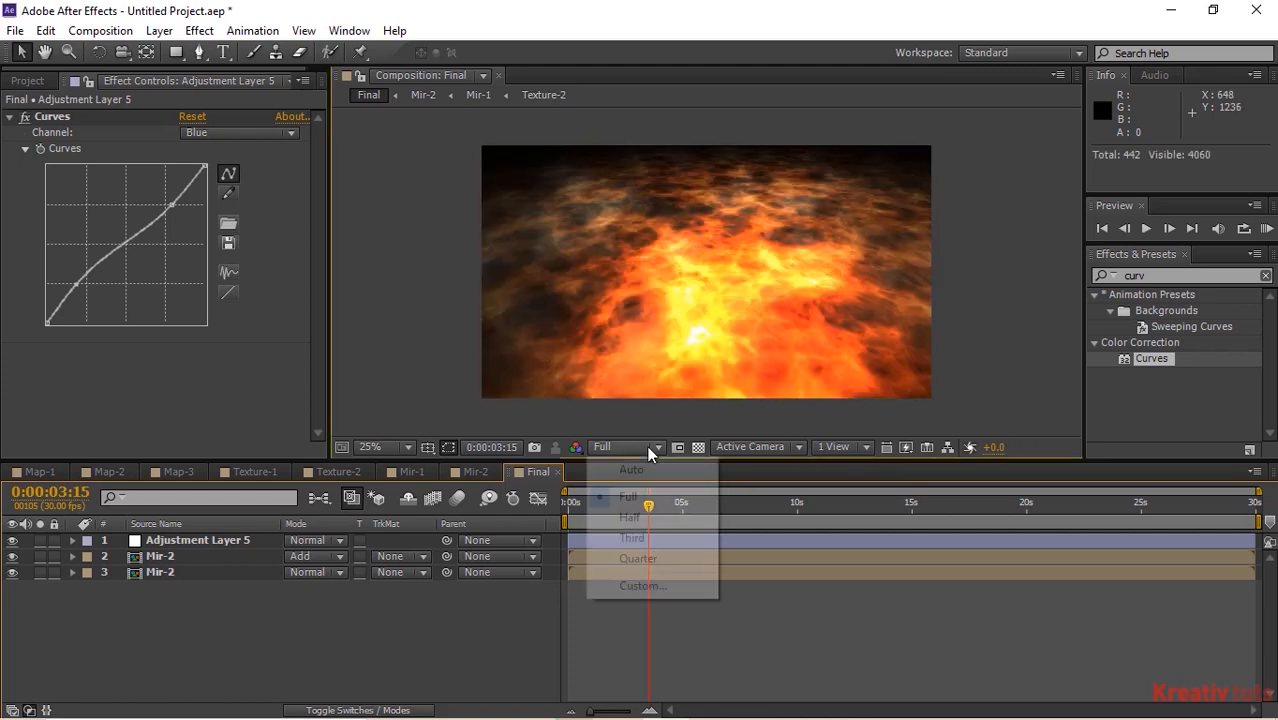
pyautogui.click(645, 560)
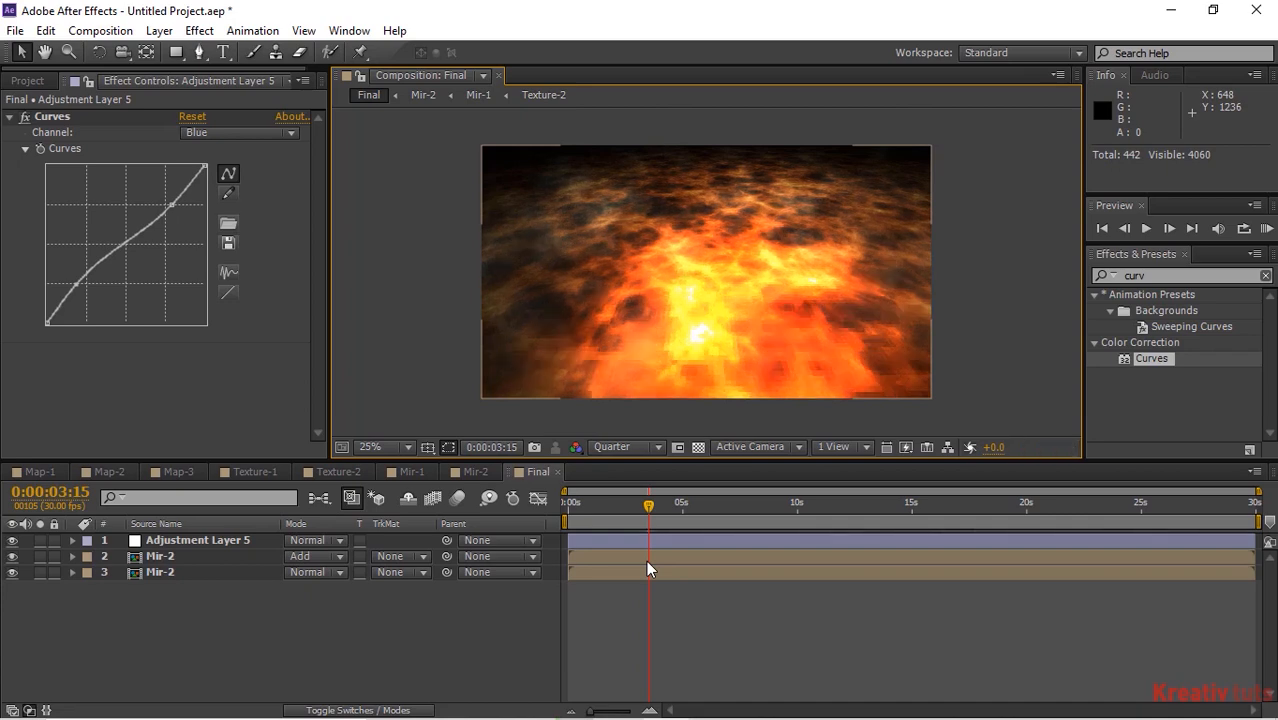
pyautogui.click(648, 446)
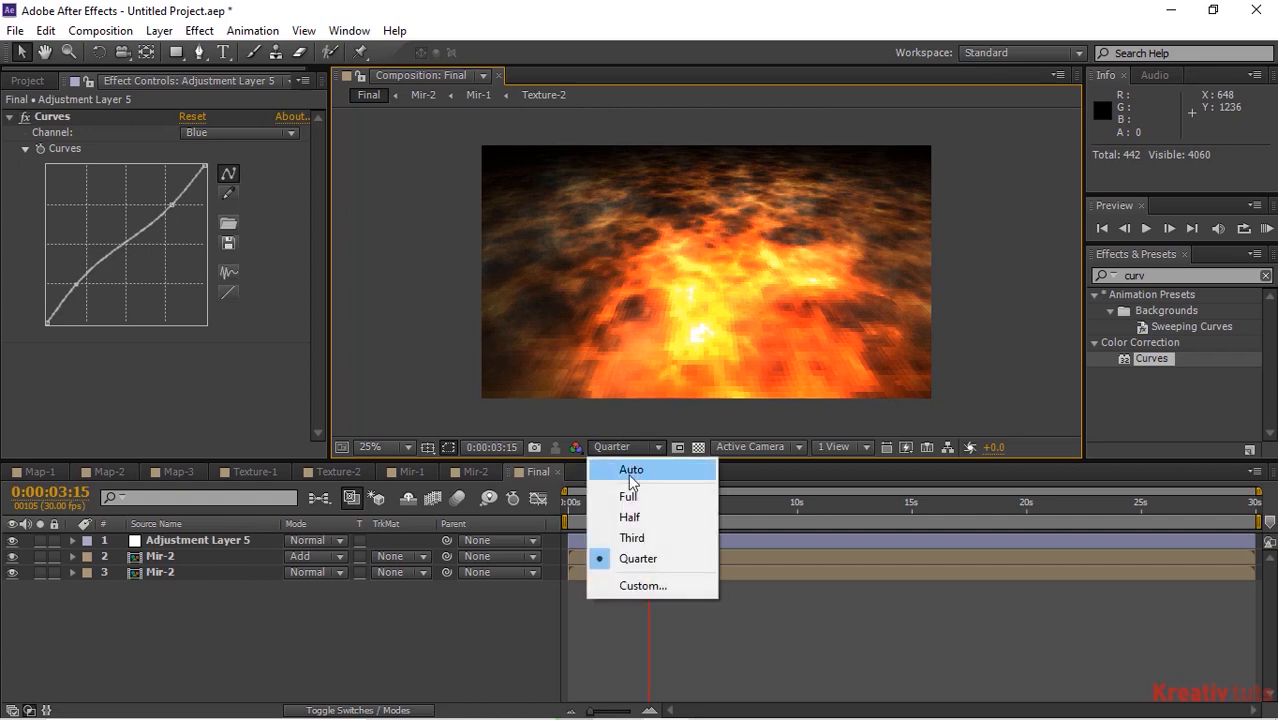
pyautogui.click(627, 495)
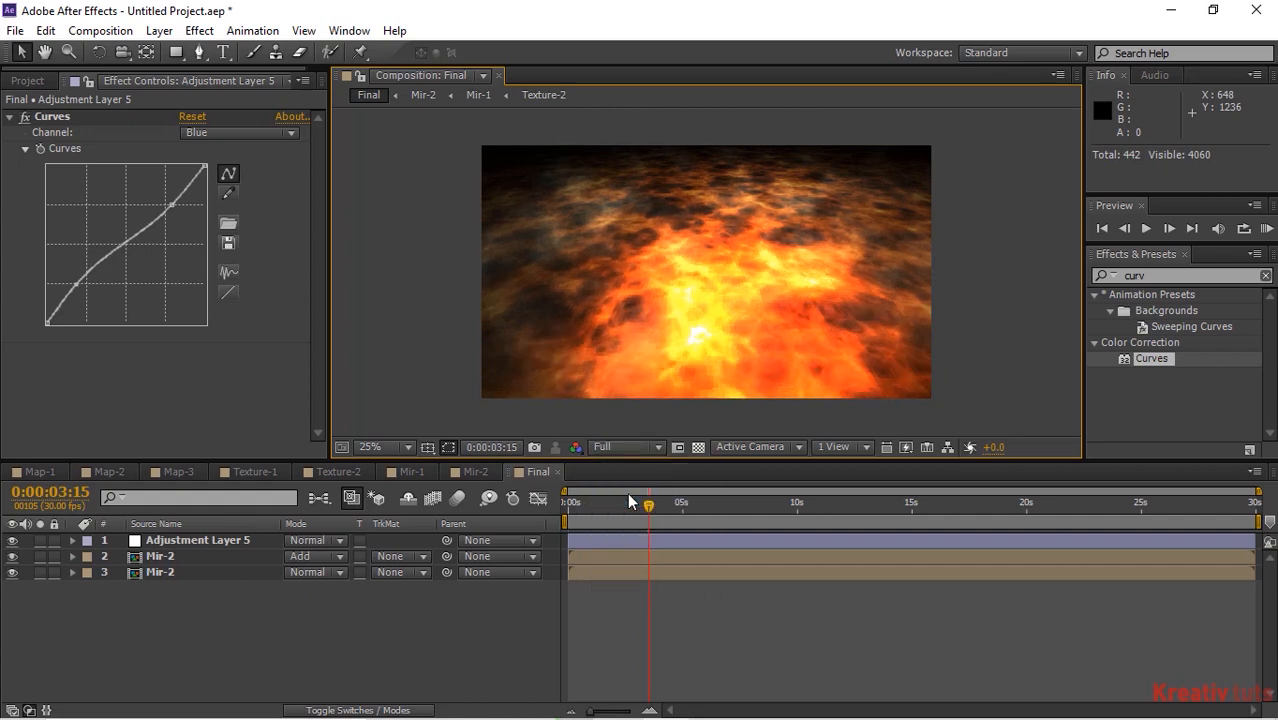